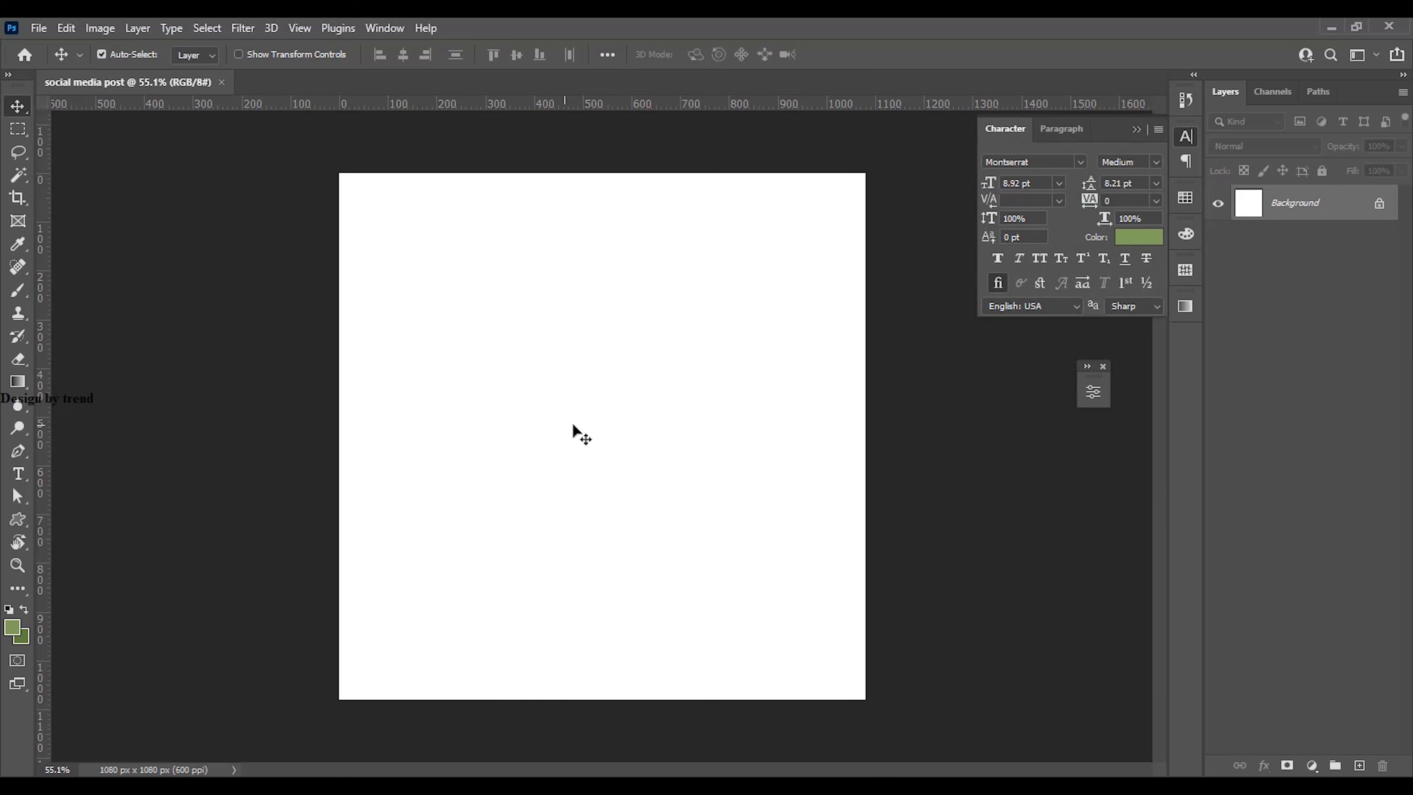
# Place the tea tree image from folder 32 into the social media post document
pyautogui.scroll(1, 574, 429)
pyautogui.hotkey('alt', 'Tab')
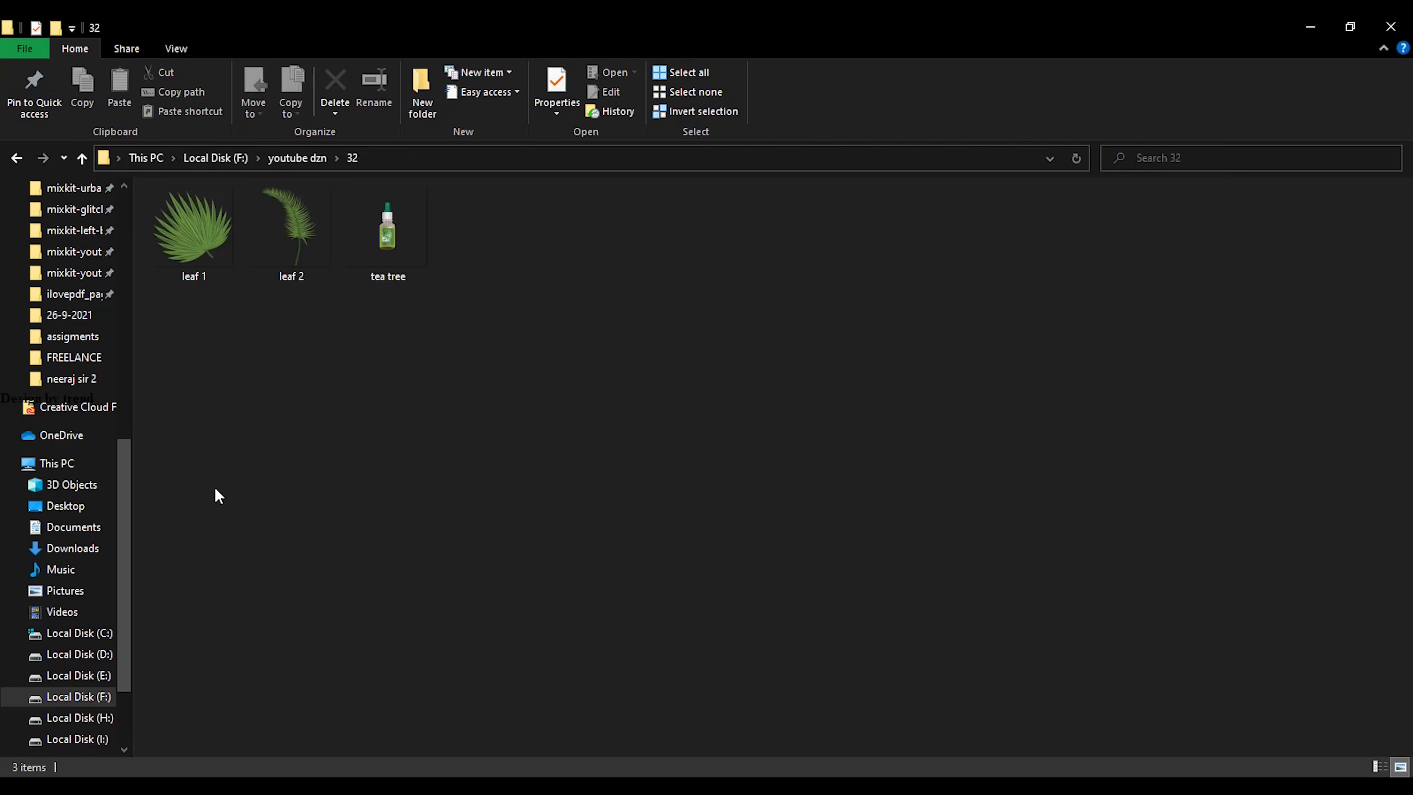
pyautogui.moveTo(417, 228); pyautogui.dragTo(609, 475)
pyautogui.click(844, 54)
# Scale the tea tree bottle down slightly and move it up near the middle of the canvas
pyautogui.hotkey('ctrl', 't')
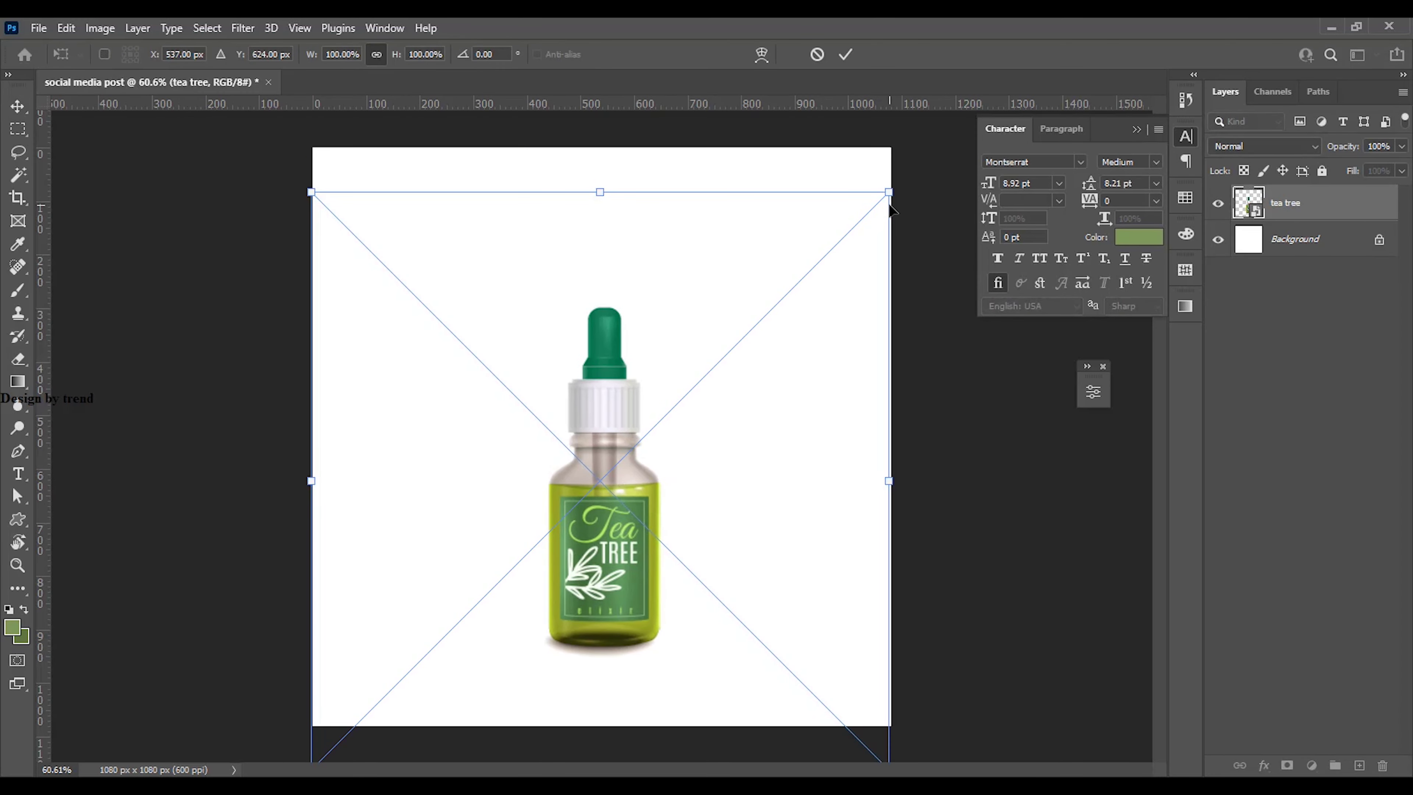
pyautogui.moveTo(888, 192); pyautogui.dragTo(854, 229)
pyautogui.moveTo(602, 490); pyautogui.dragTo(619, 448)
pyautogui.click(845, 54)
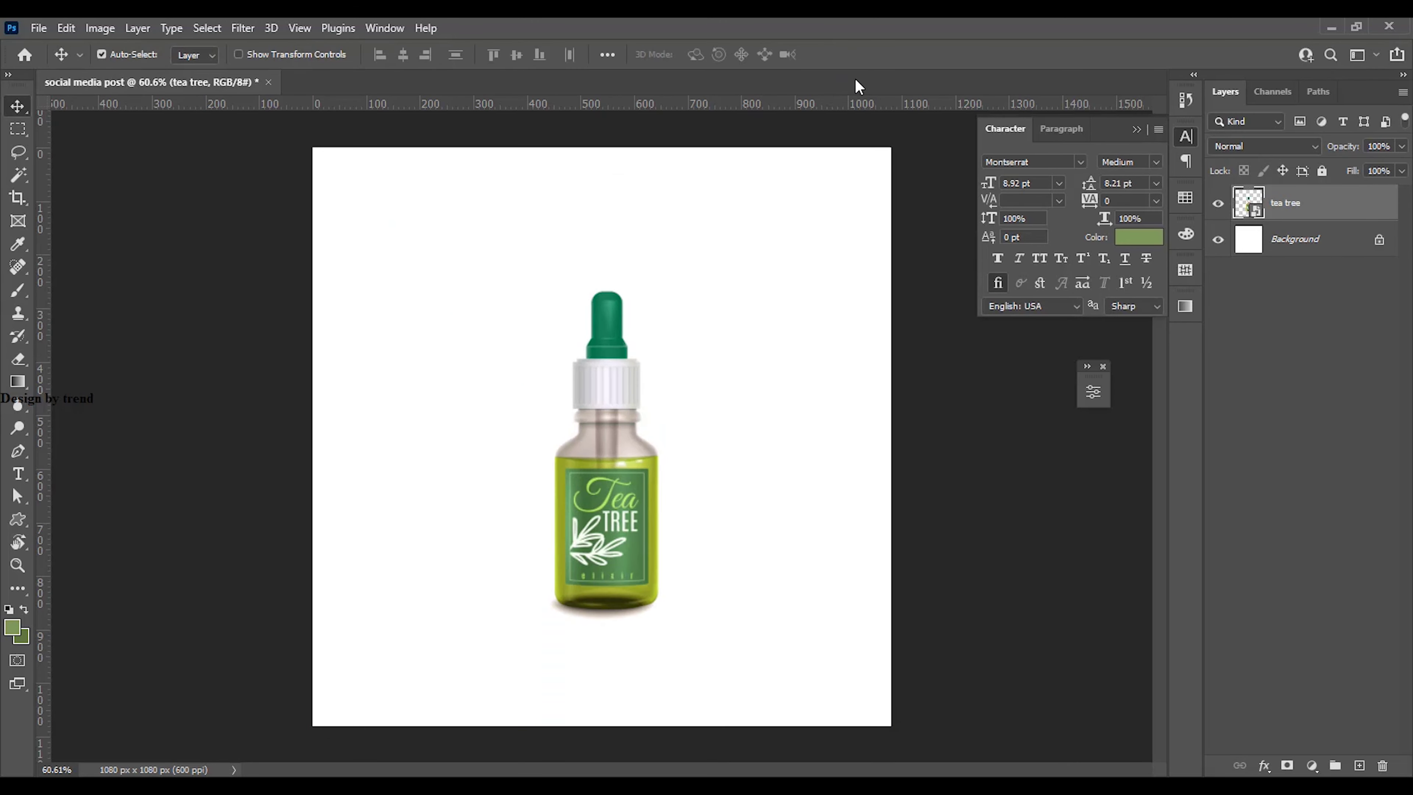
pyautogui.click(927, 397)
# Draw a green circle about 566 px in diameter over the bottle with the Ellipse Tool
pyautogui.rightClick(27, 524)
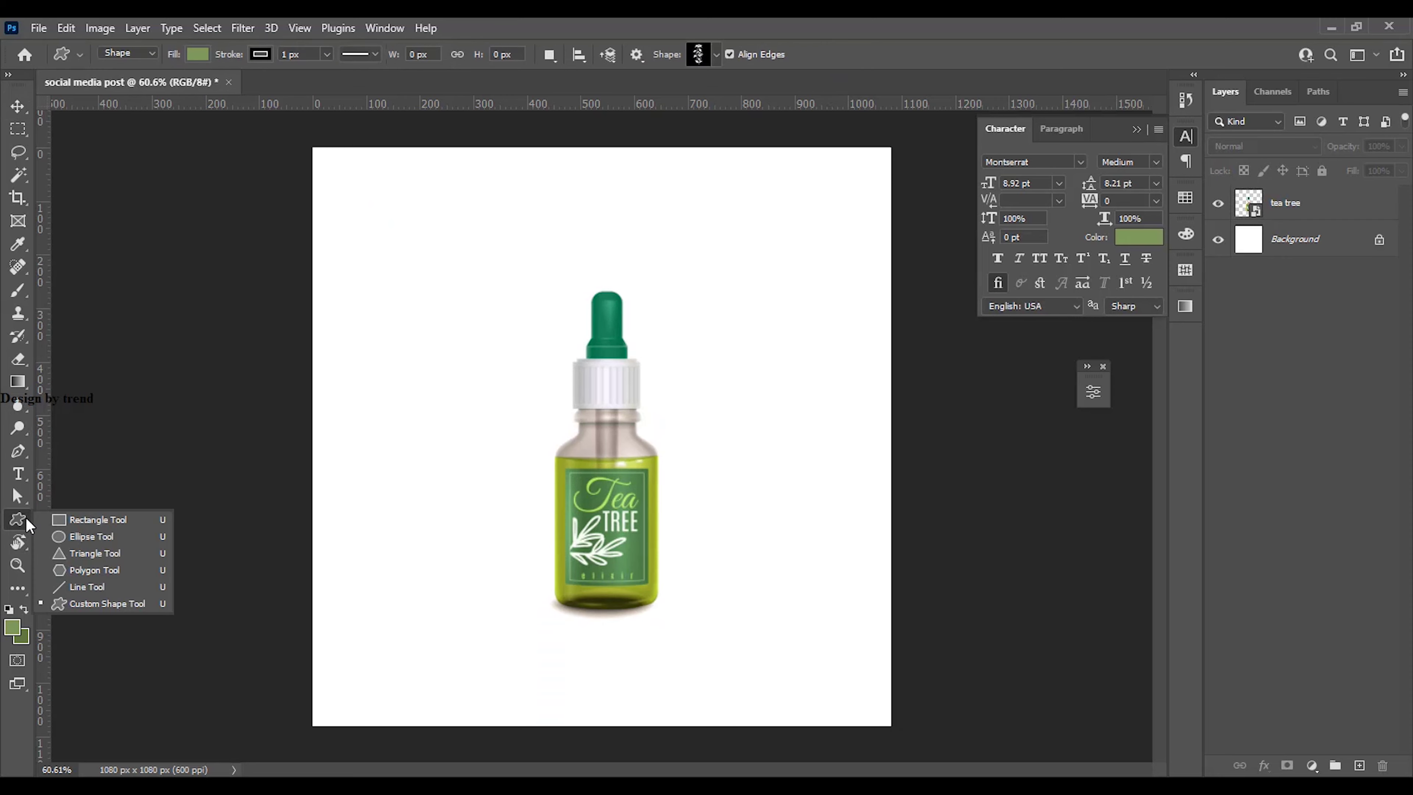
pyautogui.click(98, 535)
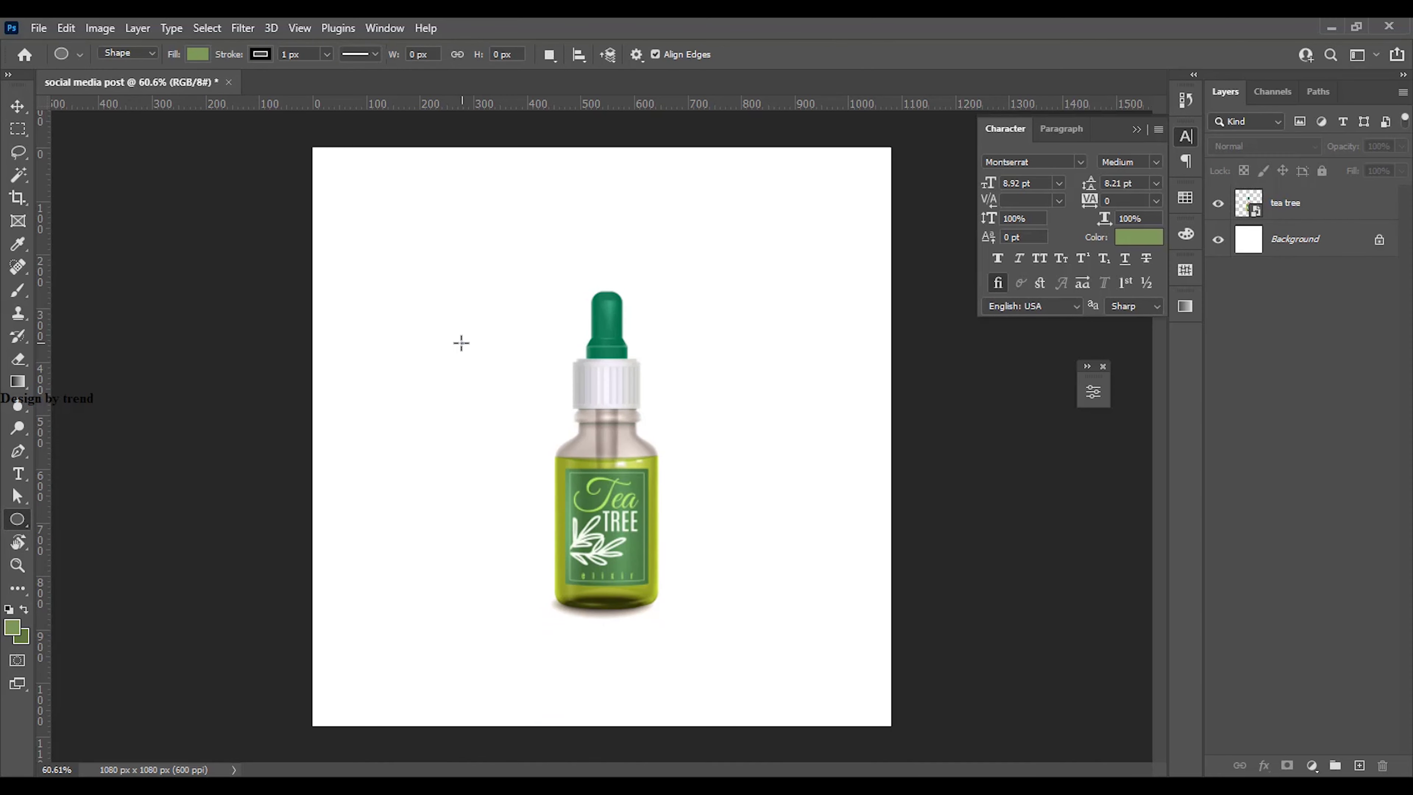
pyautogui.moveTo(461, 342); pyautogui.dragTo(763, 702)
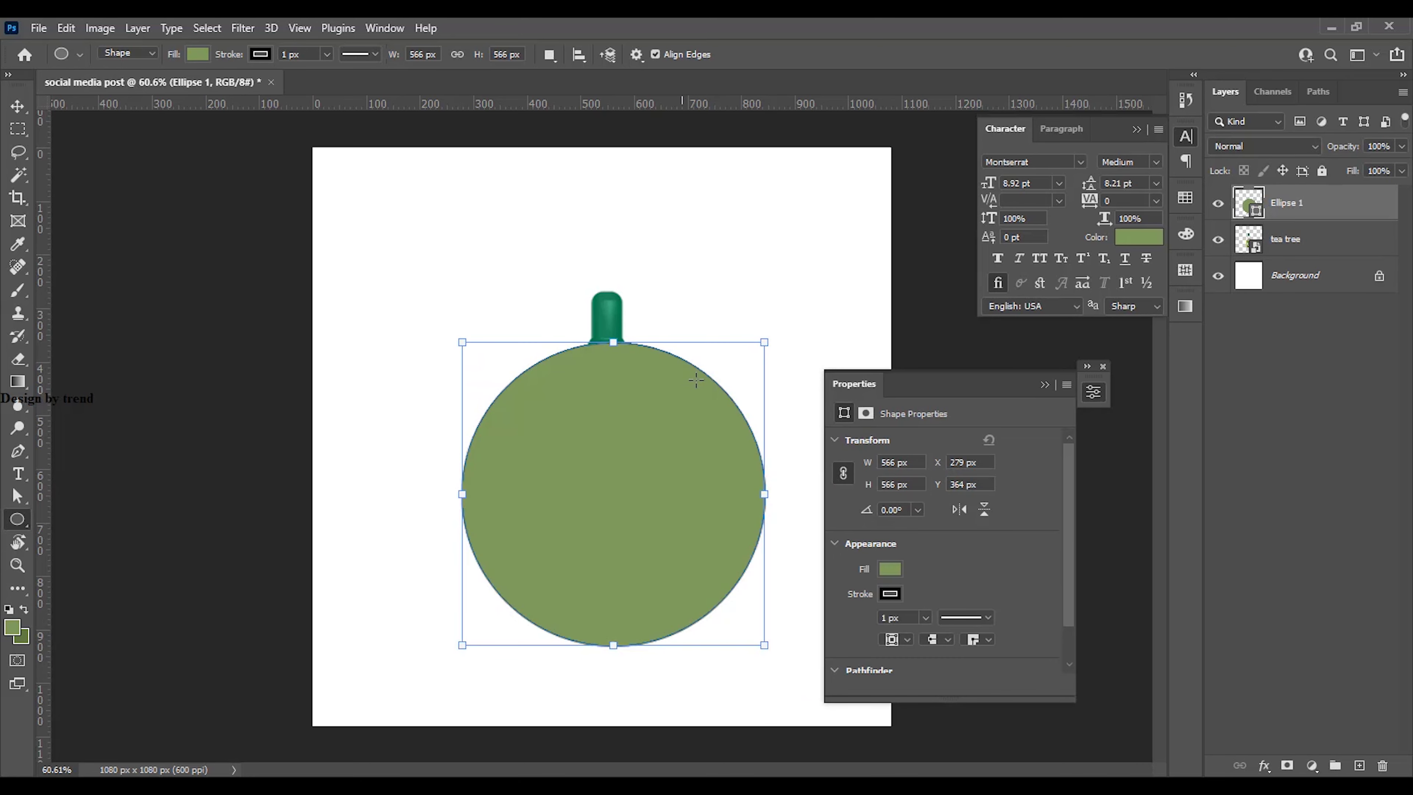
pyautogui.click(18, 106)
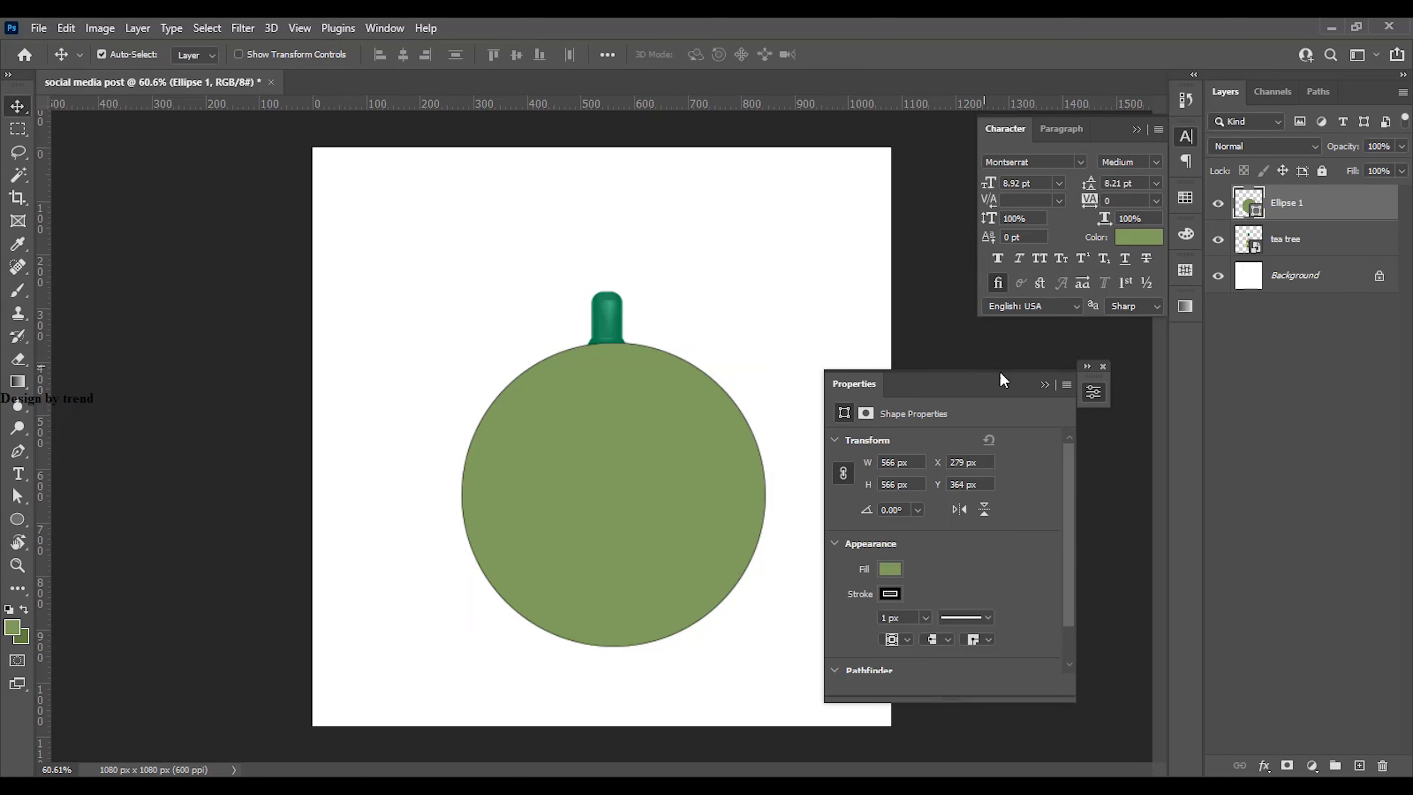
pyautogui.click(1044, 385)
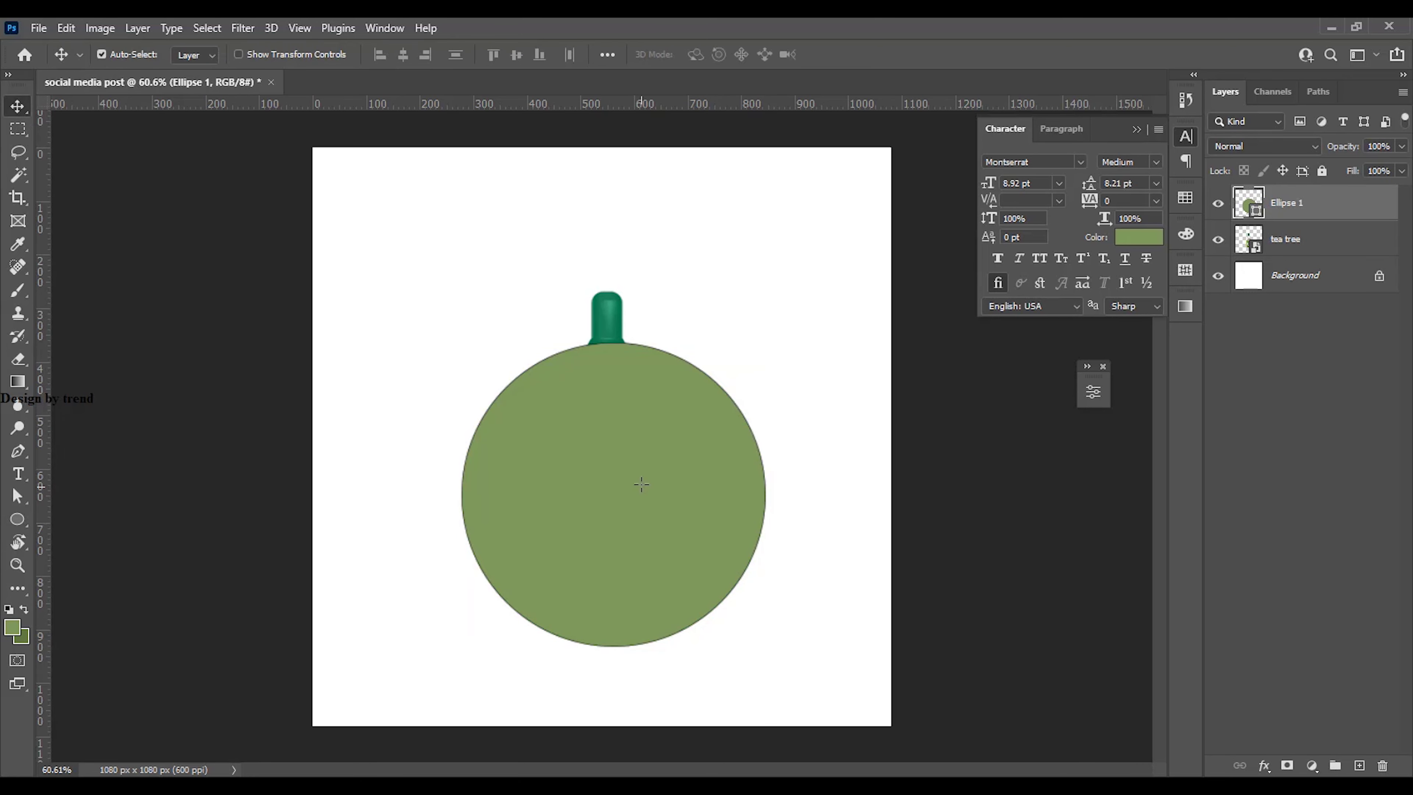
# Remove the green circle's black stroke and shift the circle slightly left
pyautogui.press('p')
pyautogui.click(260, 54)
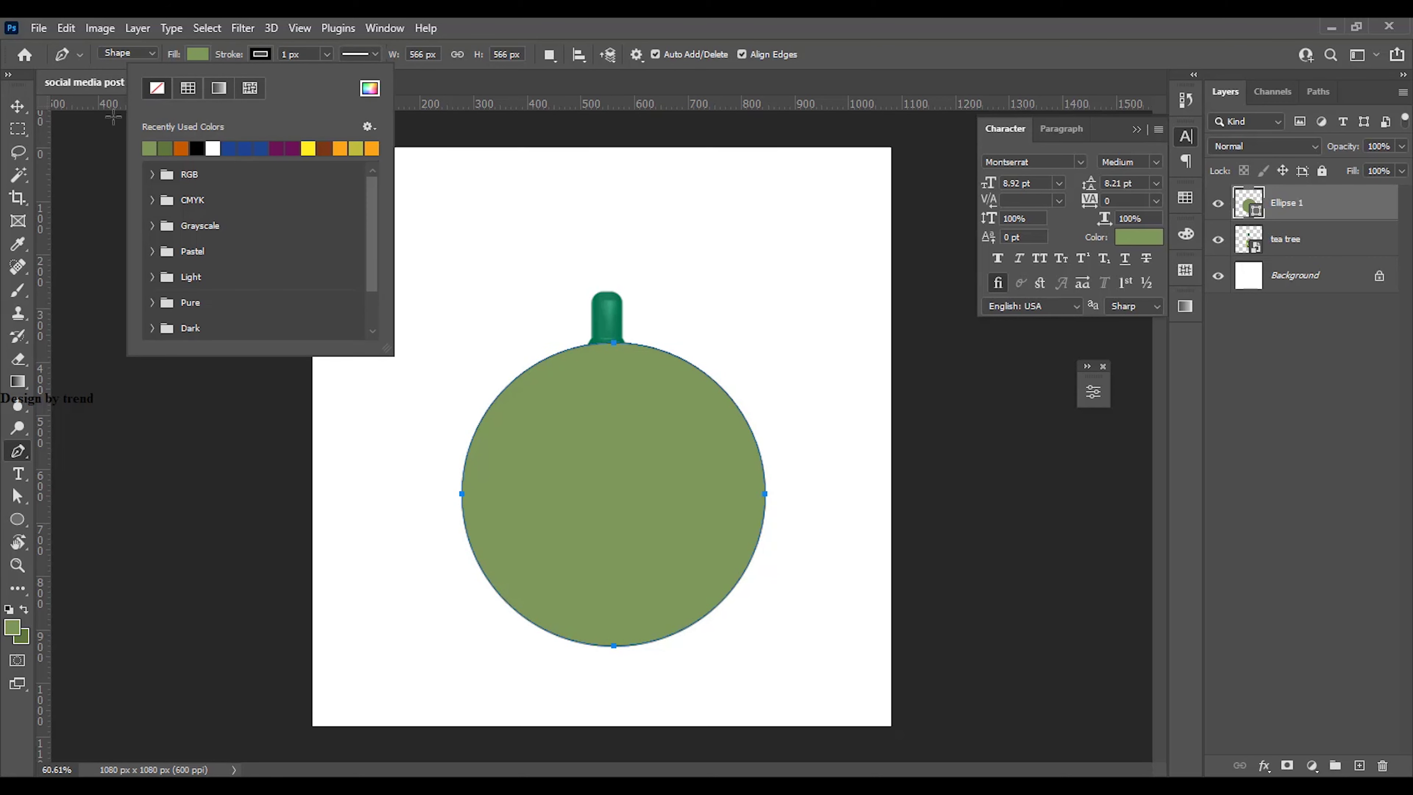
pyautogui.click(17, 106)
pyautogui.moveTo(583, 477); pyautogui.dragTo(564, 479)
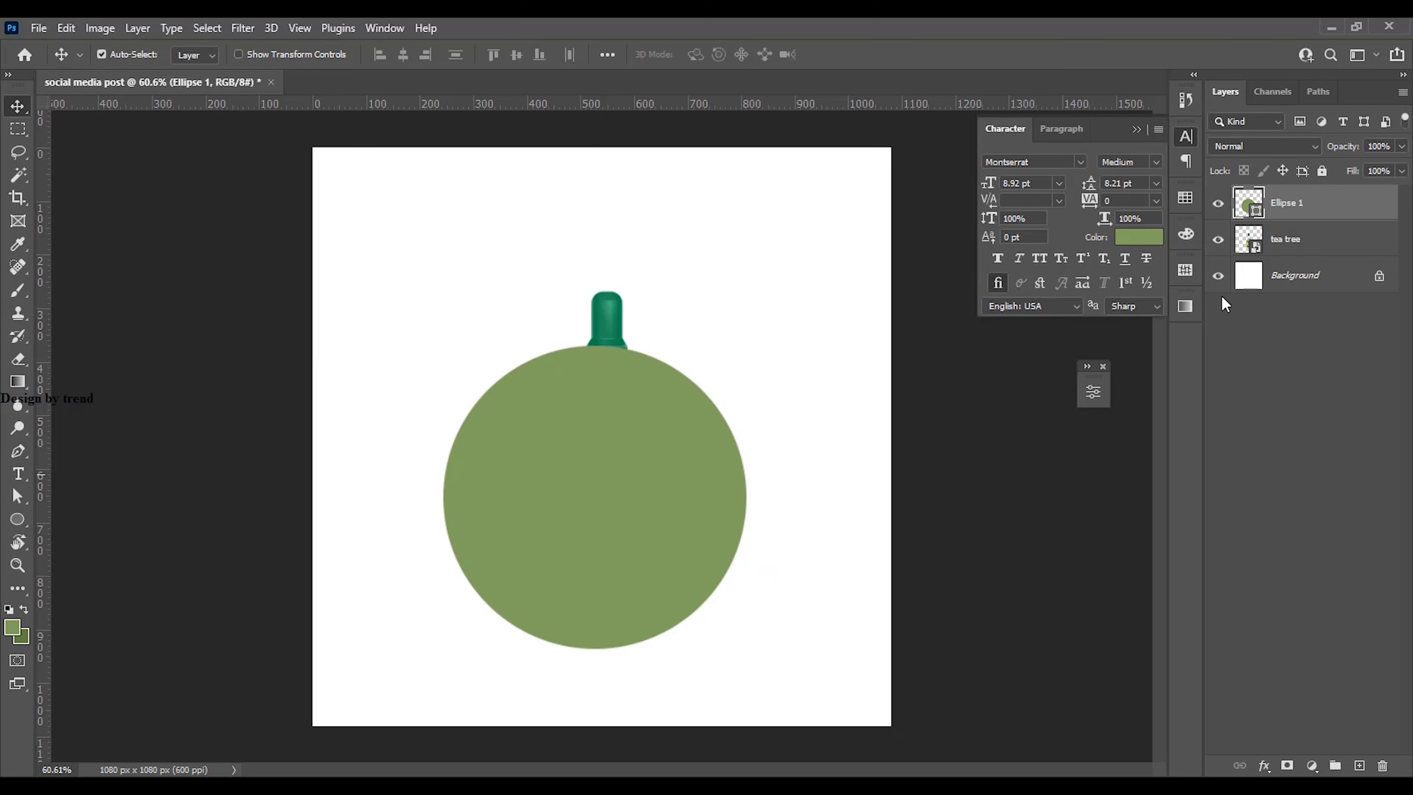
# Place the circle's layer below the tea tree layer and hide the tea tree layer
pyautogui.moveTo(1310, 222); pyautogui.dragTo(1311, 258)
pyautogui.click(1218, 203)
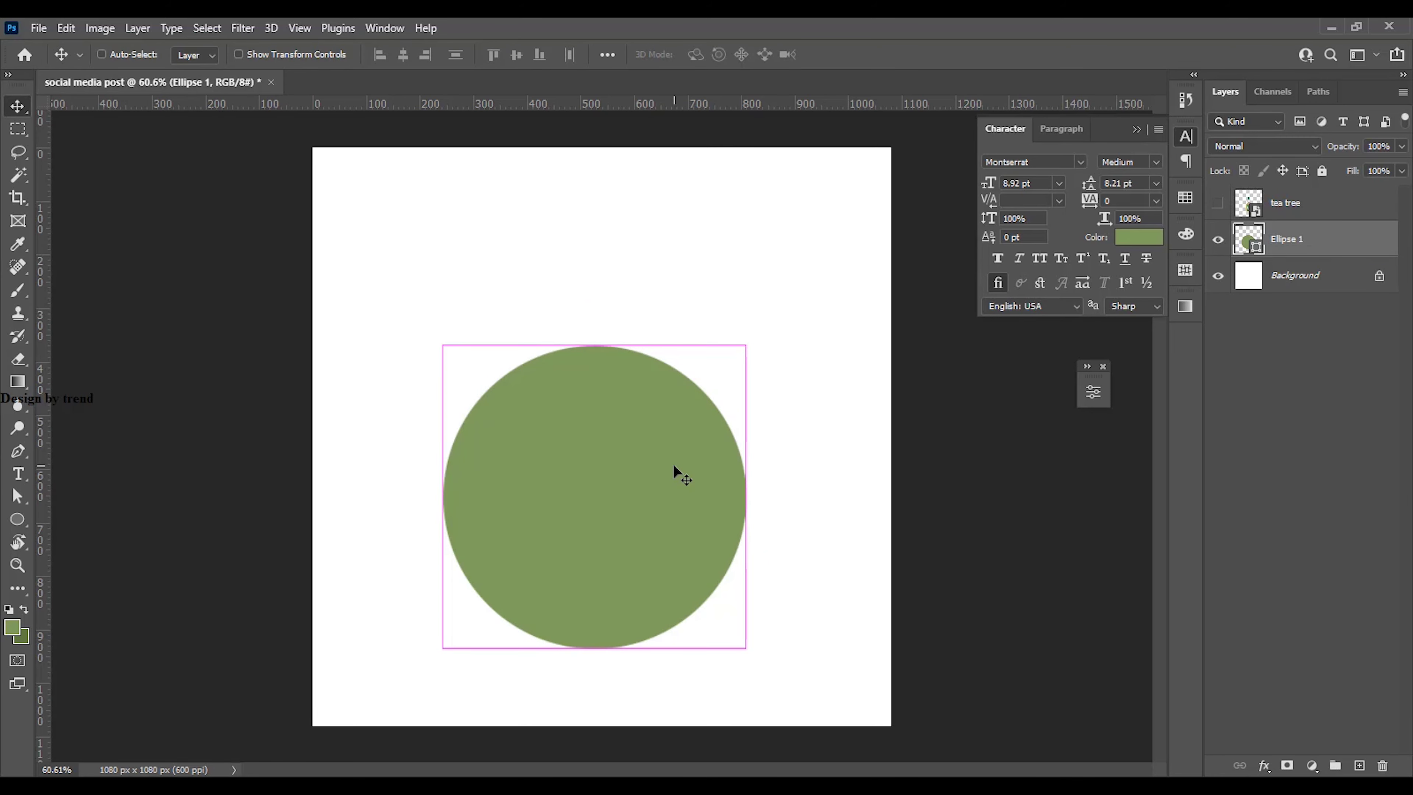
# Duplicate the green circle and enlarge the copy until it fully surrounds the original
pyautogui.hotkey('ctrl', 'j')
pyautogui.hotkey('ctrl', 't')
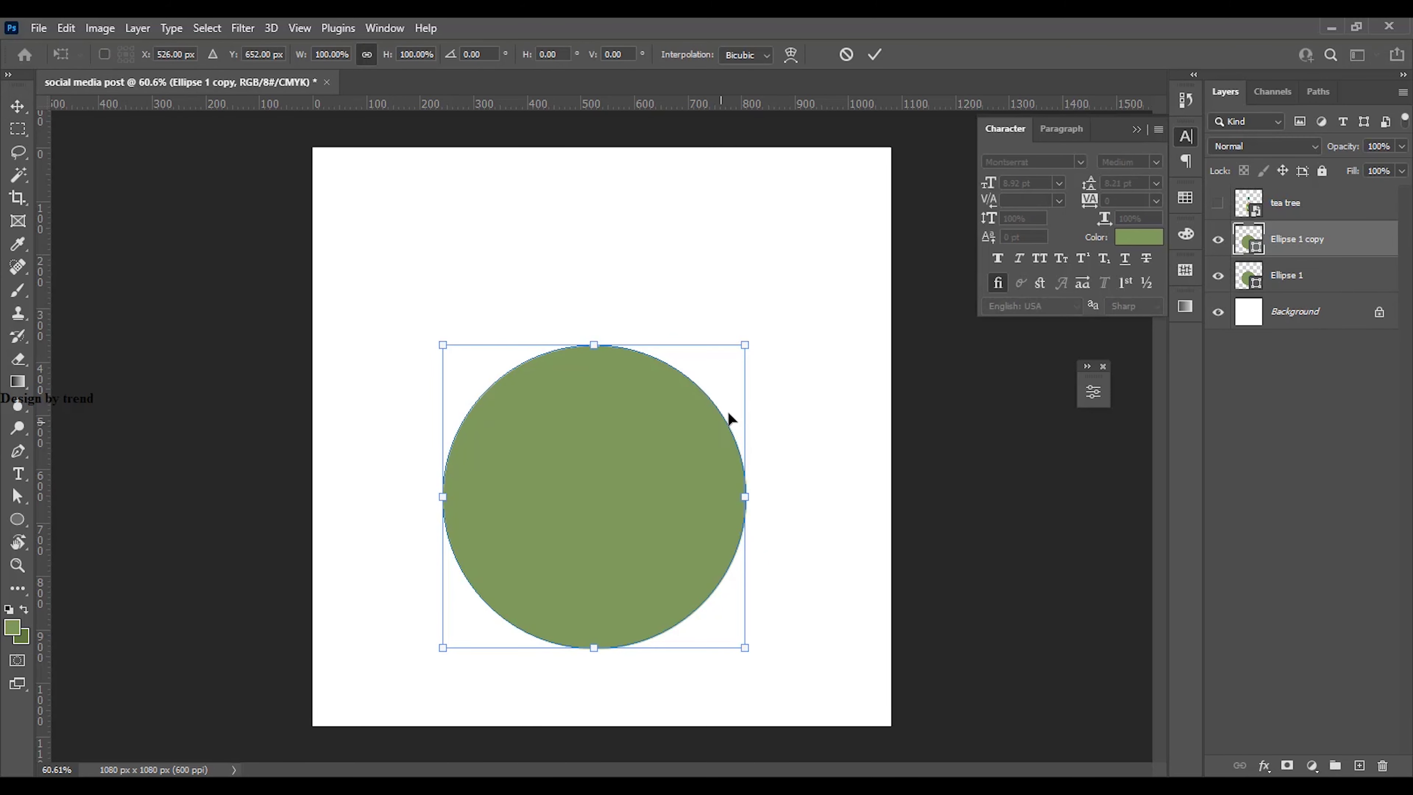
pyautogui.moveTo(747, 350); pyautogui.dragTo(818, 274)
pyautogui.moveTo(754, 368); pyautogui.dragTo(727, 384)
pyautogui.moveTo(795, 290); pyautogui.dragTo(808, 277)
pyautogui.click(877, 55)
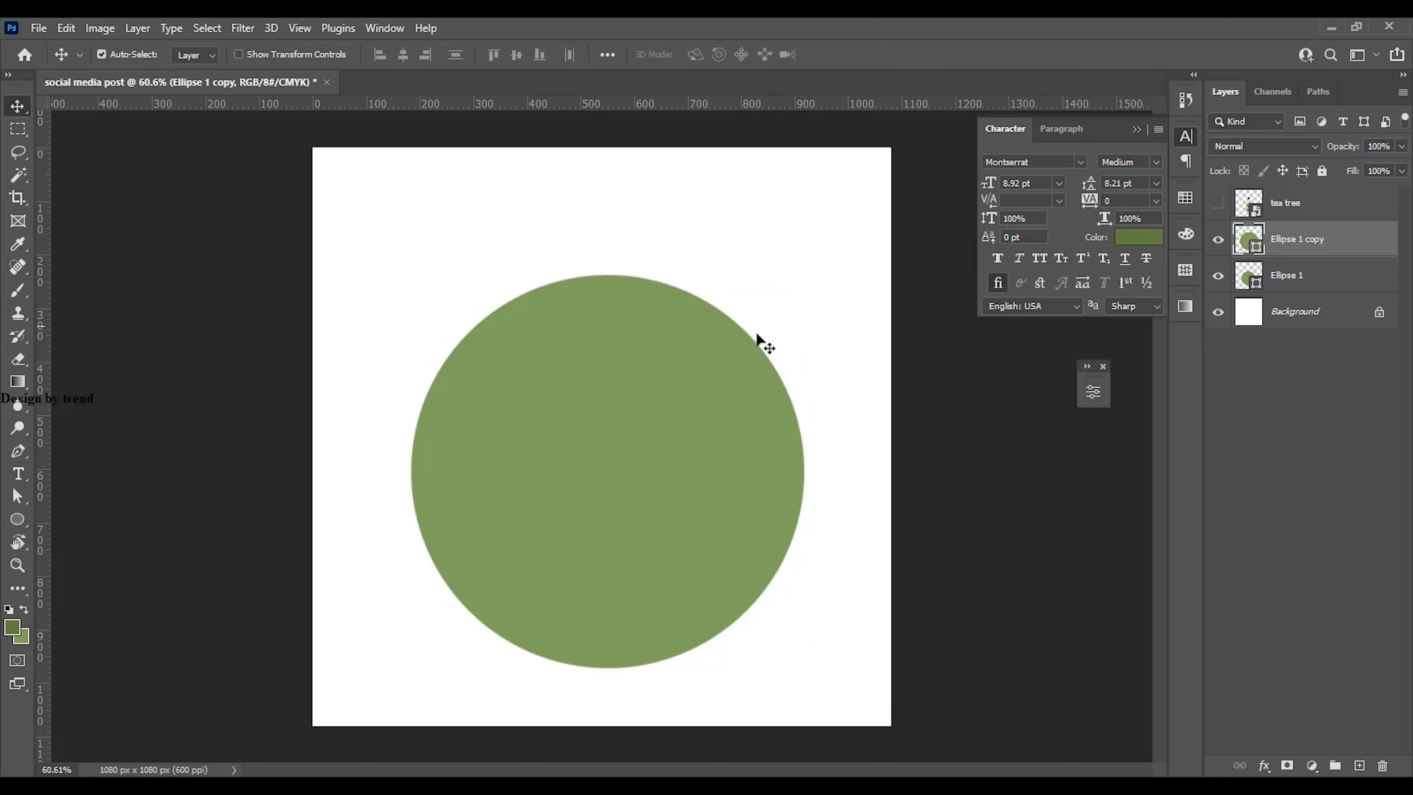
# Fill the enlarged circle with the darker green and place its layer below Ellipse 1
pyautogui.hotkey('alt', 'BackSpace')
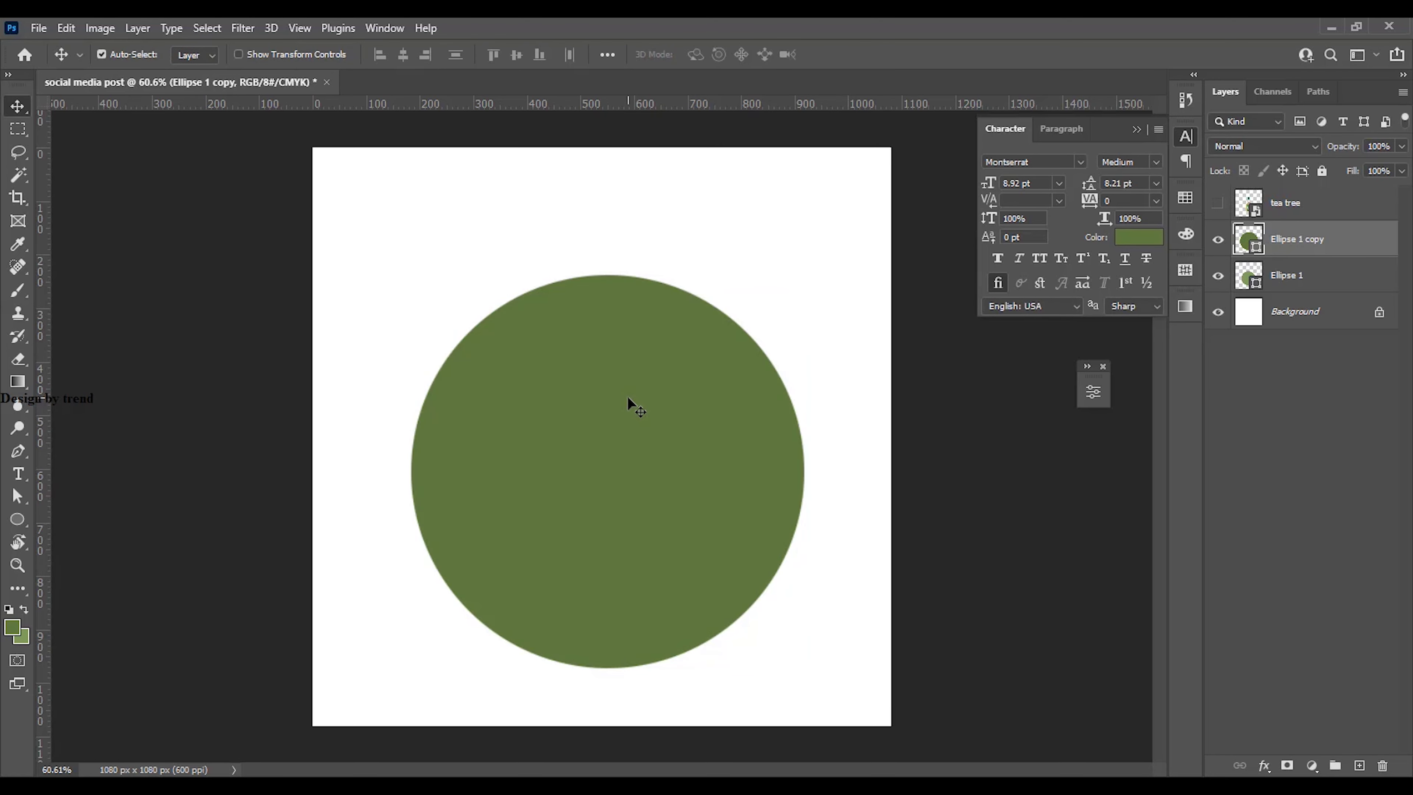
pyautogui.moveTo(1357, 243); pyautogui.dragTo(1355, 285)
# Shift the smaller circle right to center it in the larger one and show the tea tree layer
pyautogui.moveTo(657, 470); pyautogui.dragTo(670, 473)
pyautogui.click(1221, 204)
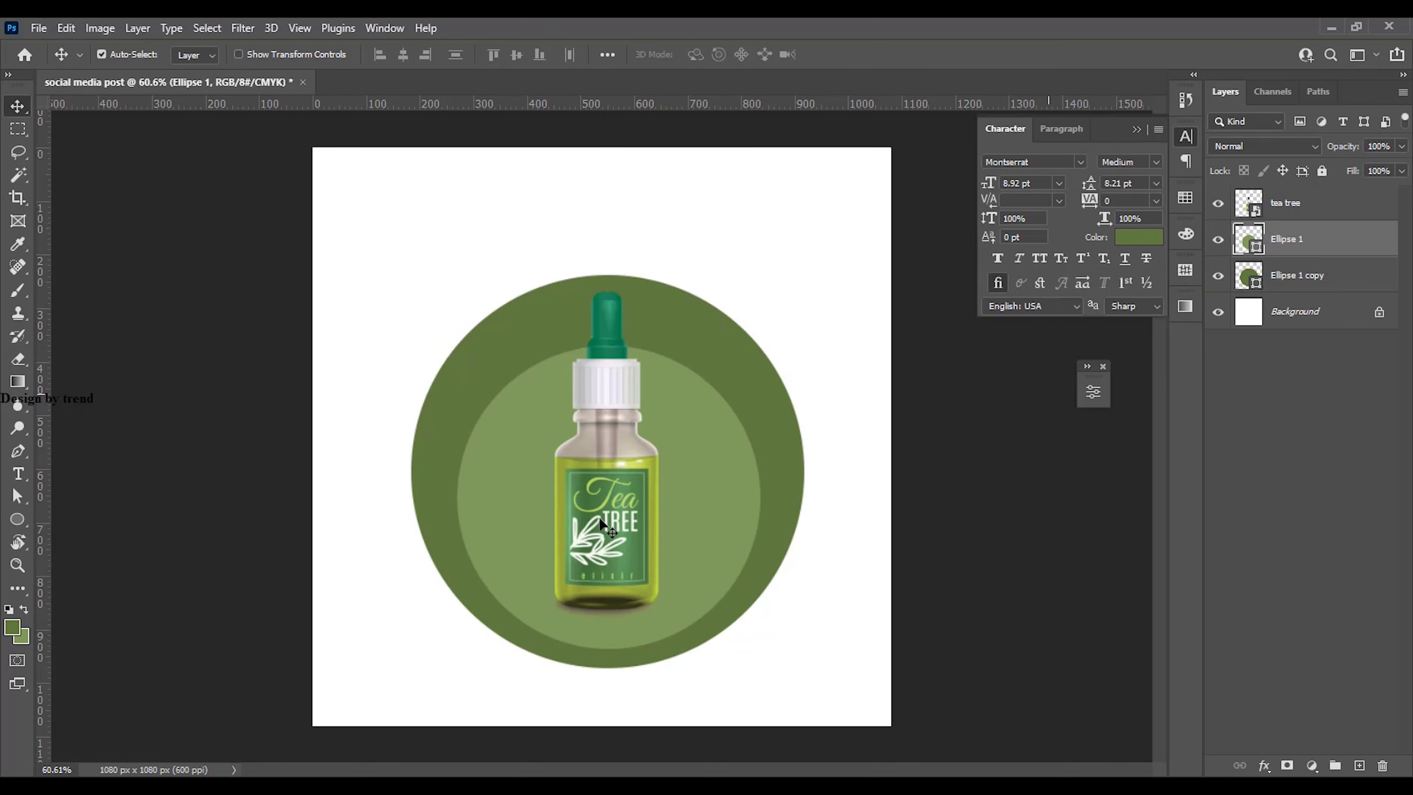
# Align the bottle horizontally to the center of the Background layer
pyautogui.click(581, 531)
pyautogui.keyDown('ctrl'); pyautogui.click(1293, 318); pyautogui.keyUp('ctrl')
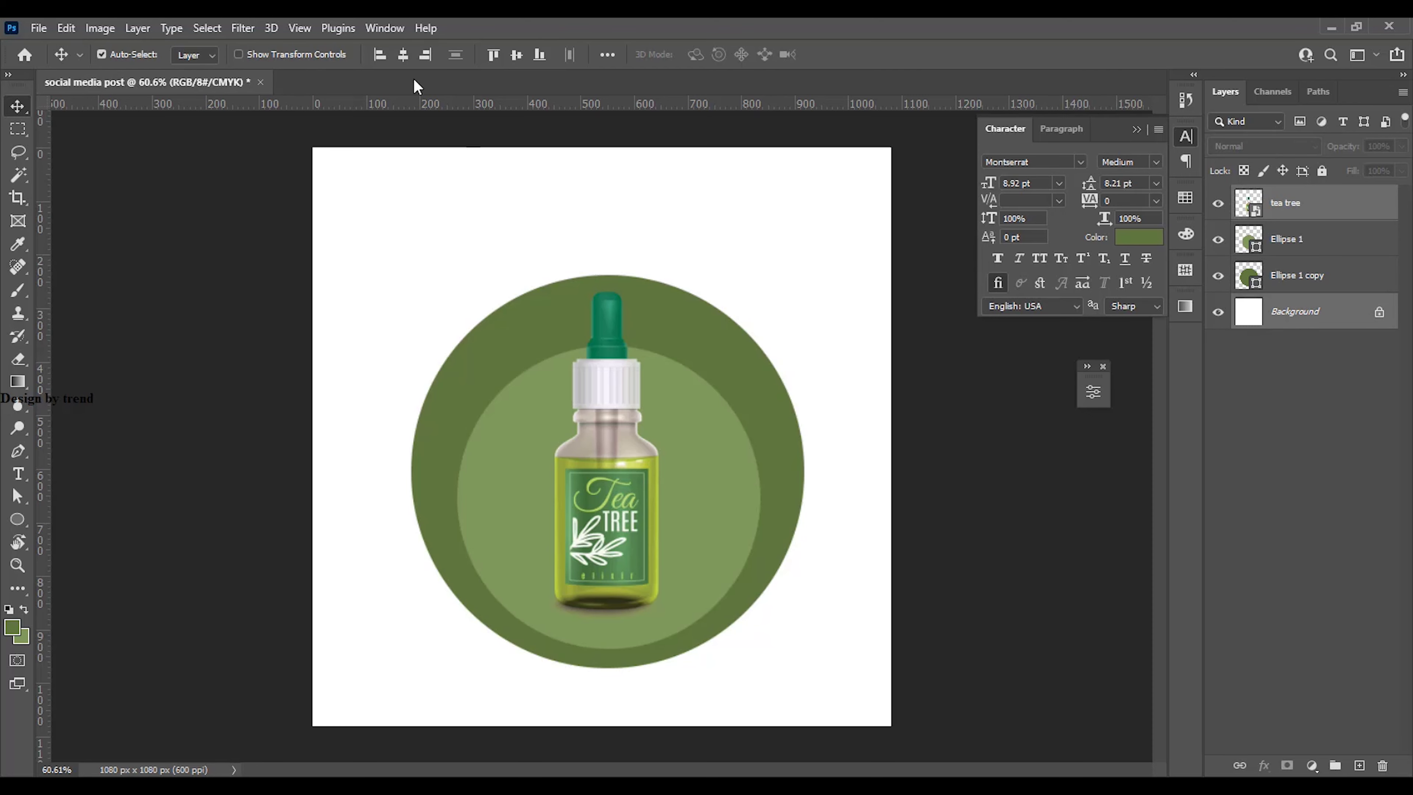
pyautogui.click(403, 54)
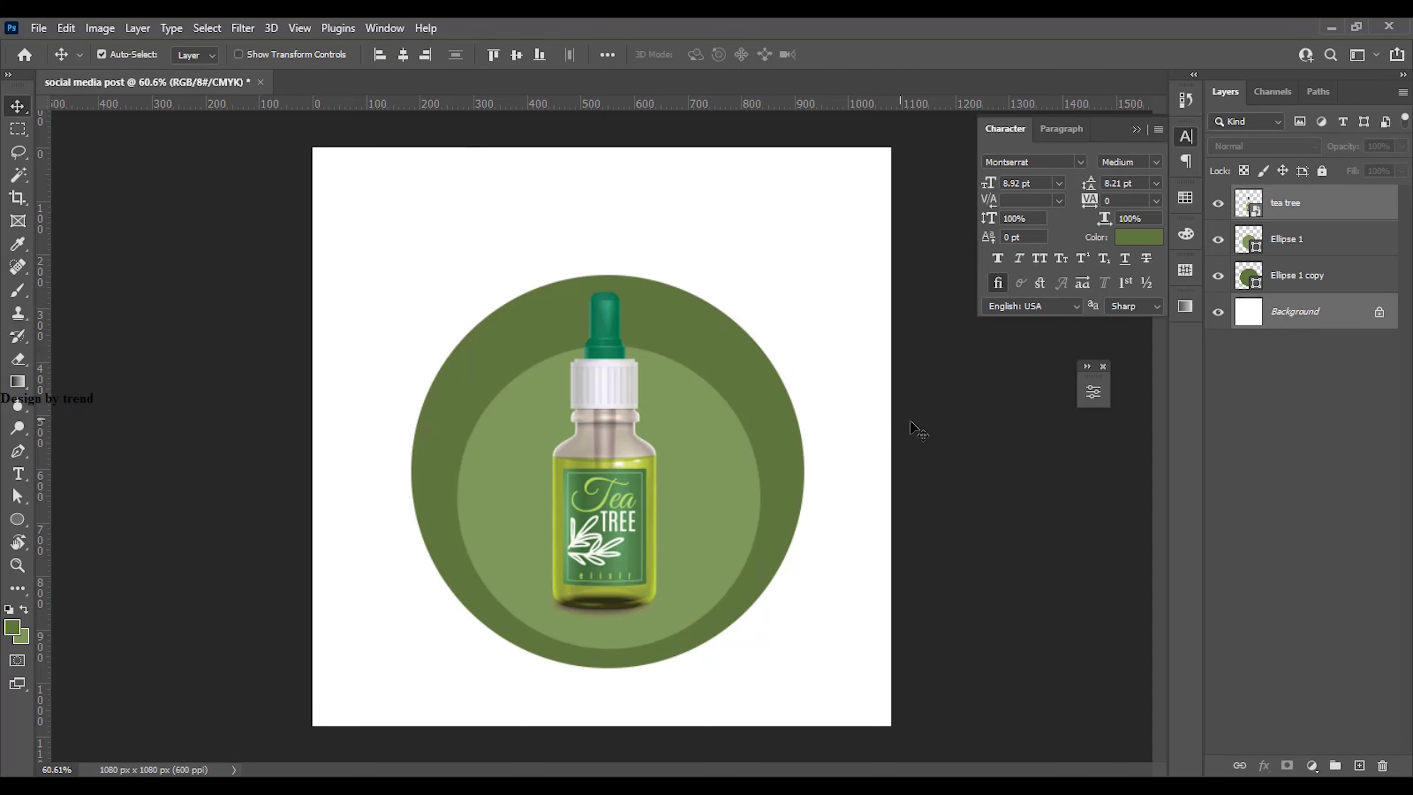
pyautogui.click(940, 436)
# Move the bottle down so its base sits at the lower edge of the circles
pyautogui.moveTo(618, 489); pyautogui.dragTo(623, 531)
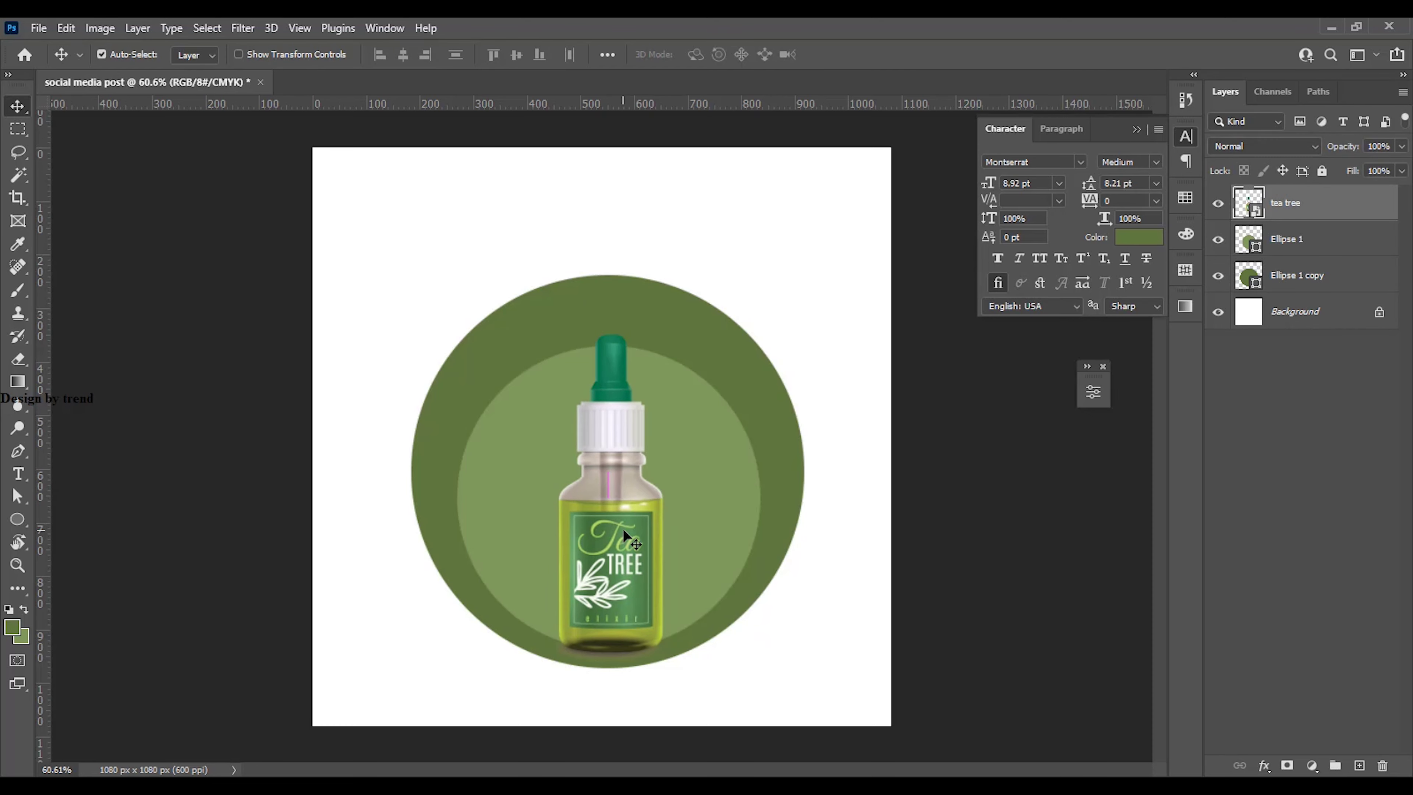
pyautogui.click(1055, 540)
# Nudge the dark green circle up until its bottom edge meets the smaller circle's at the bottle's base
pyautogui.moveTo(755, 571); pyautogui.dragTo(759, 561)
pyautogui.scroll(5, 605, 632)
pyautogui.scroll(4, 644, 629)
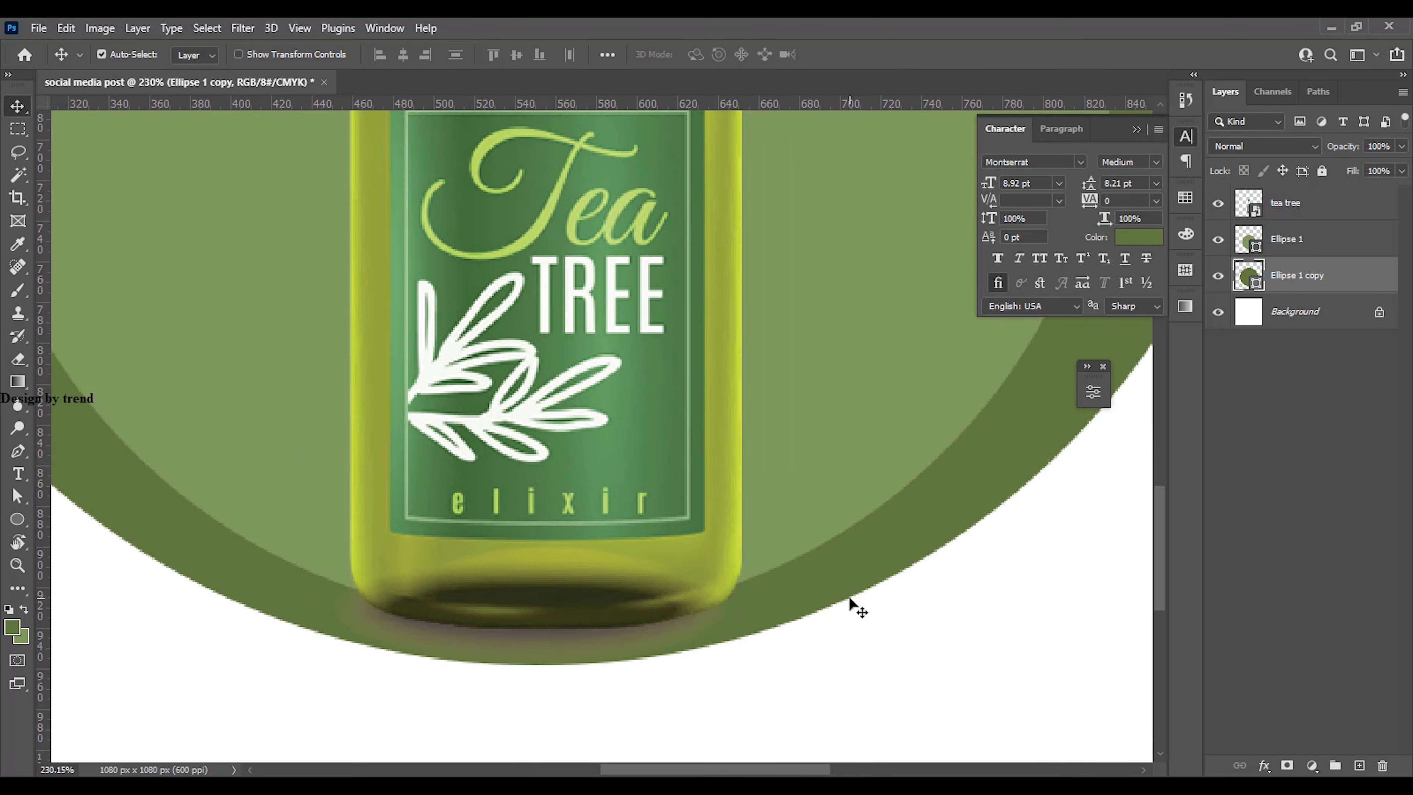
pyautogui.press('Up')
pyautogui.press('Up')
pyautogui.press('Up')
pyautogui.press('Up')
pyautogui.press('Up')
pyautogui.press('Up')
pyautogui.press('Up')
pyautogui.press('Up')
pyautogui.press('Up')
pyautogui.press('Up')
pyautogui.press('Up')
pyautogui.press('Up')
pyautogui.press('Up')
pyautogui.press('Up')
pyautogui.press('Up')
pyautogui.press('Up')
pyautogui.press('Up')
pyautogui.press('Up')
pyautogui.press('Up')
pyautogui.press('Up')
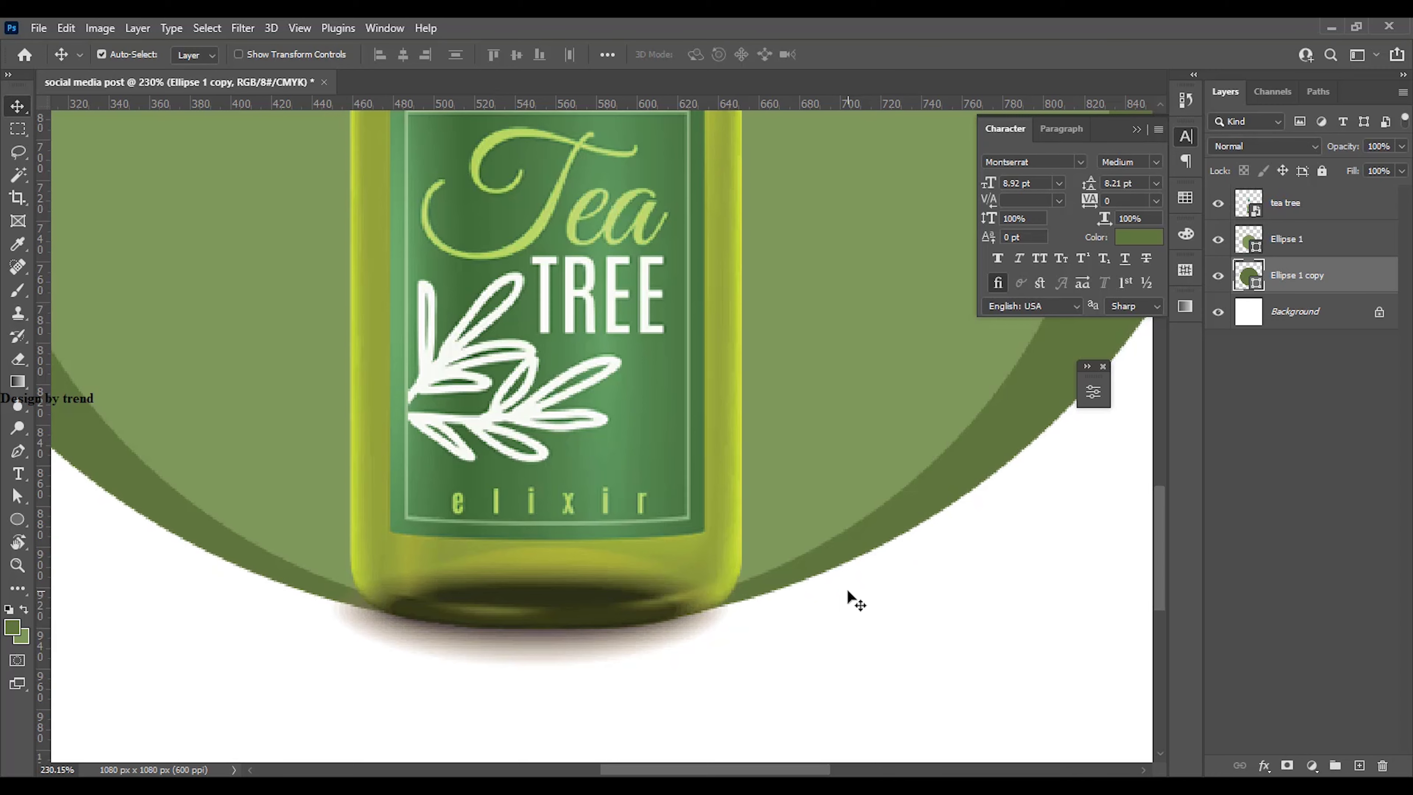
pyautogui.hotkey('ctrl', '0')
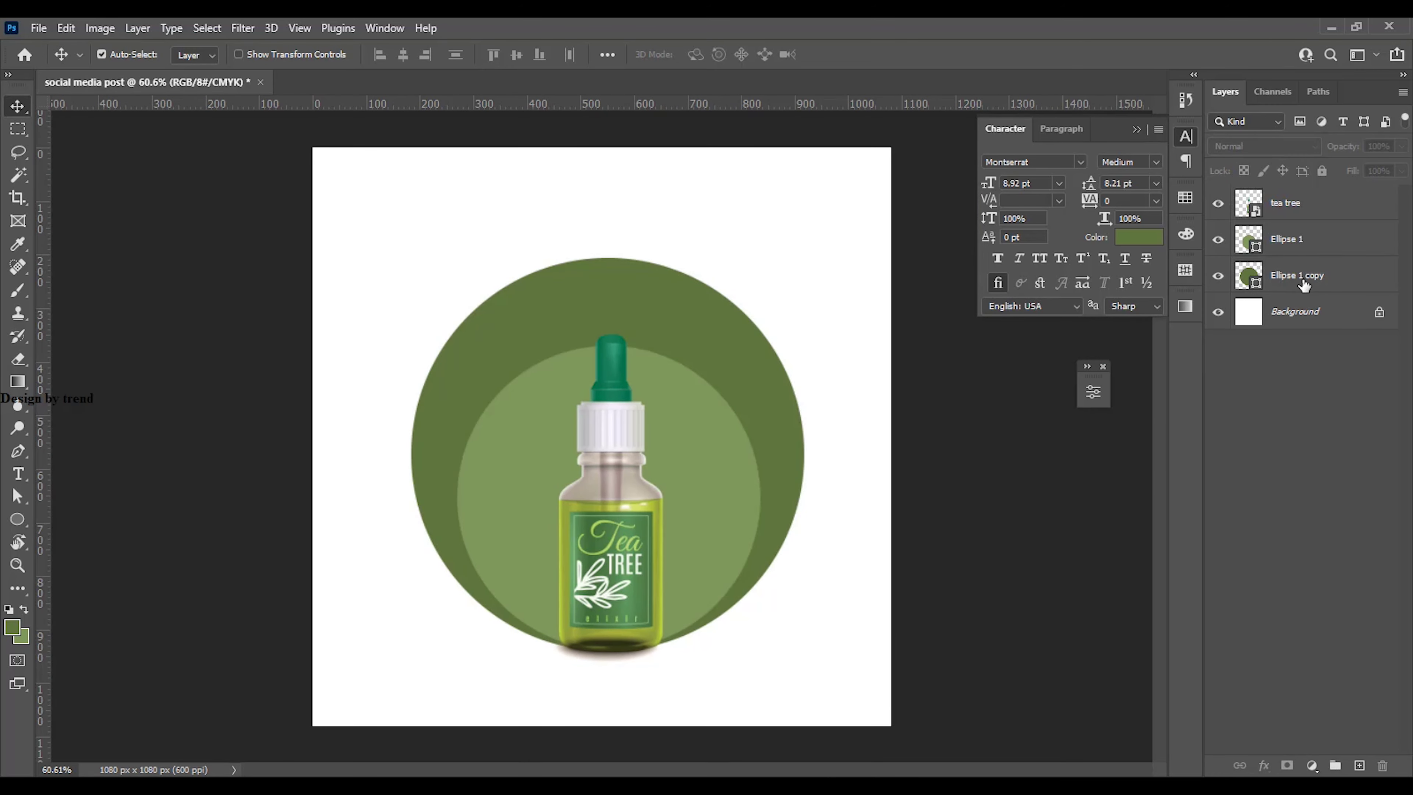
# Center both circles horizontally on the Background layer
pyautogui.keyDown('shift'); pyautogui.click(1309, 256); pyautogui.keyUp('shift')
pyautogui.keyDown('shift'); pyautogui.click(1317, 314); pyautogui.keyUp('shift')
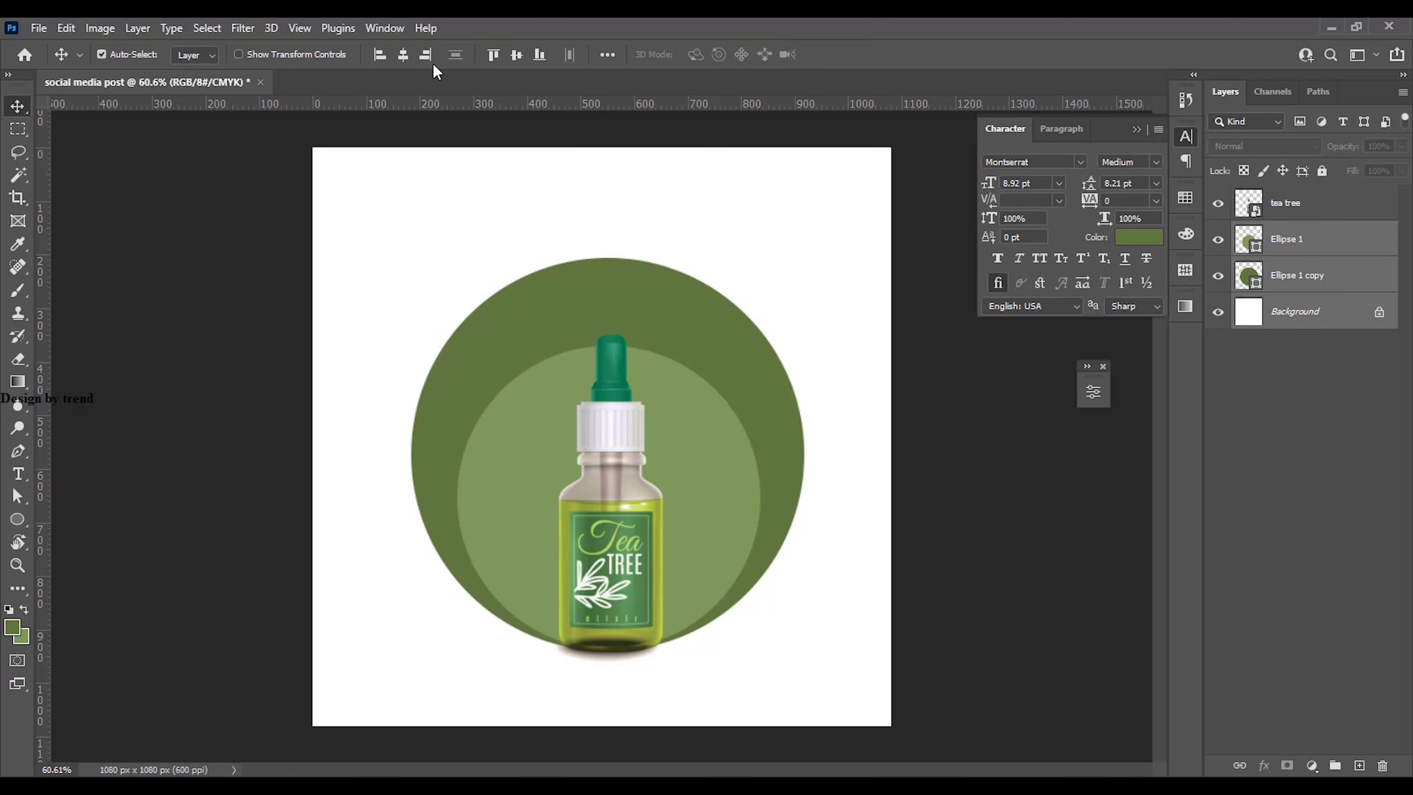
pyautogui.click(405, 54)
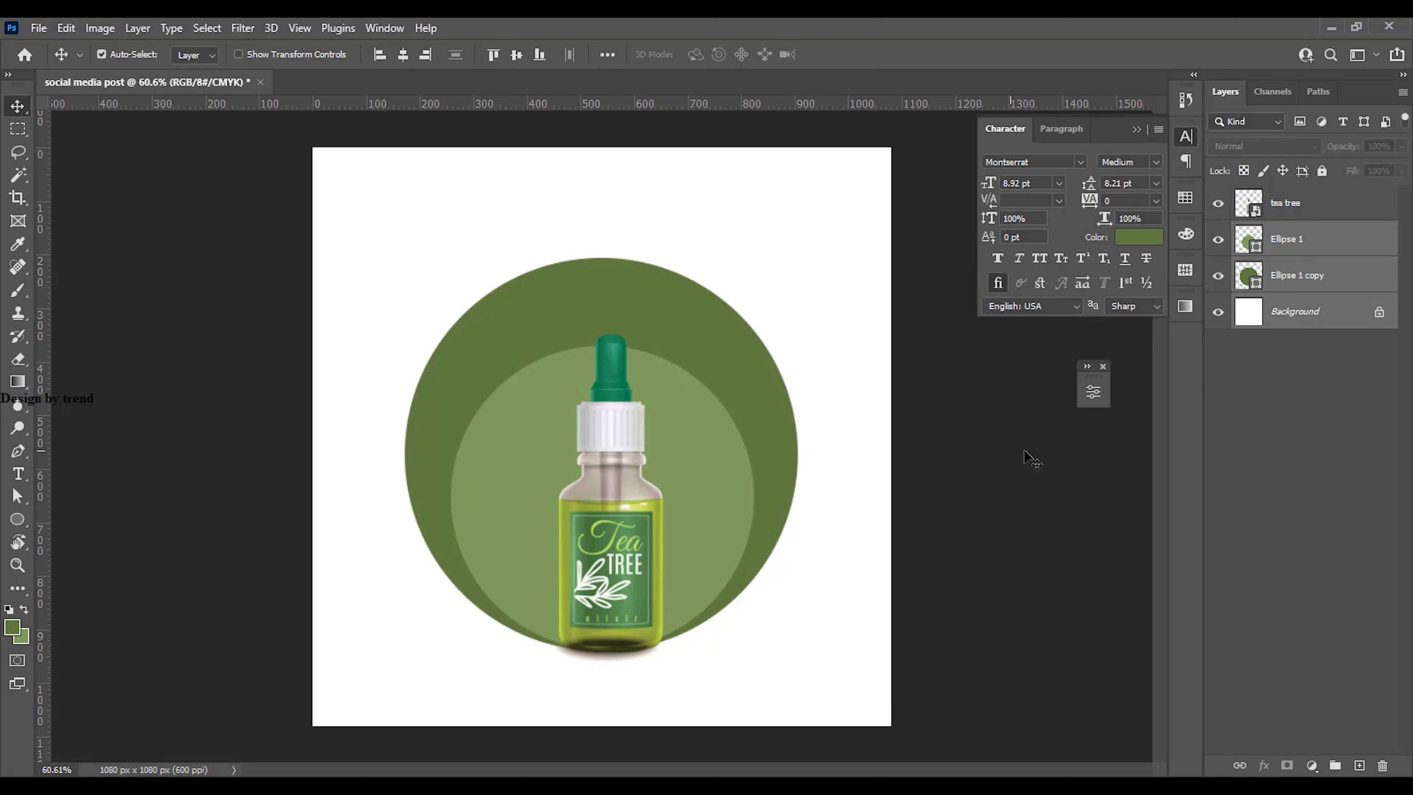
pyautogui.click(1335, 356)
# Move the bottle and both circles together down toward the canvas's lower edge
pyautogui.click(1356, 279)
pyautogui.keyDown('shift'); pyautogui.click(1302, 216); pyautogui.keyUp('shift')
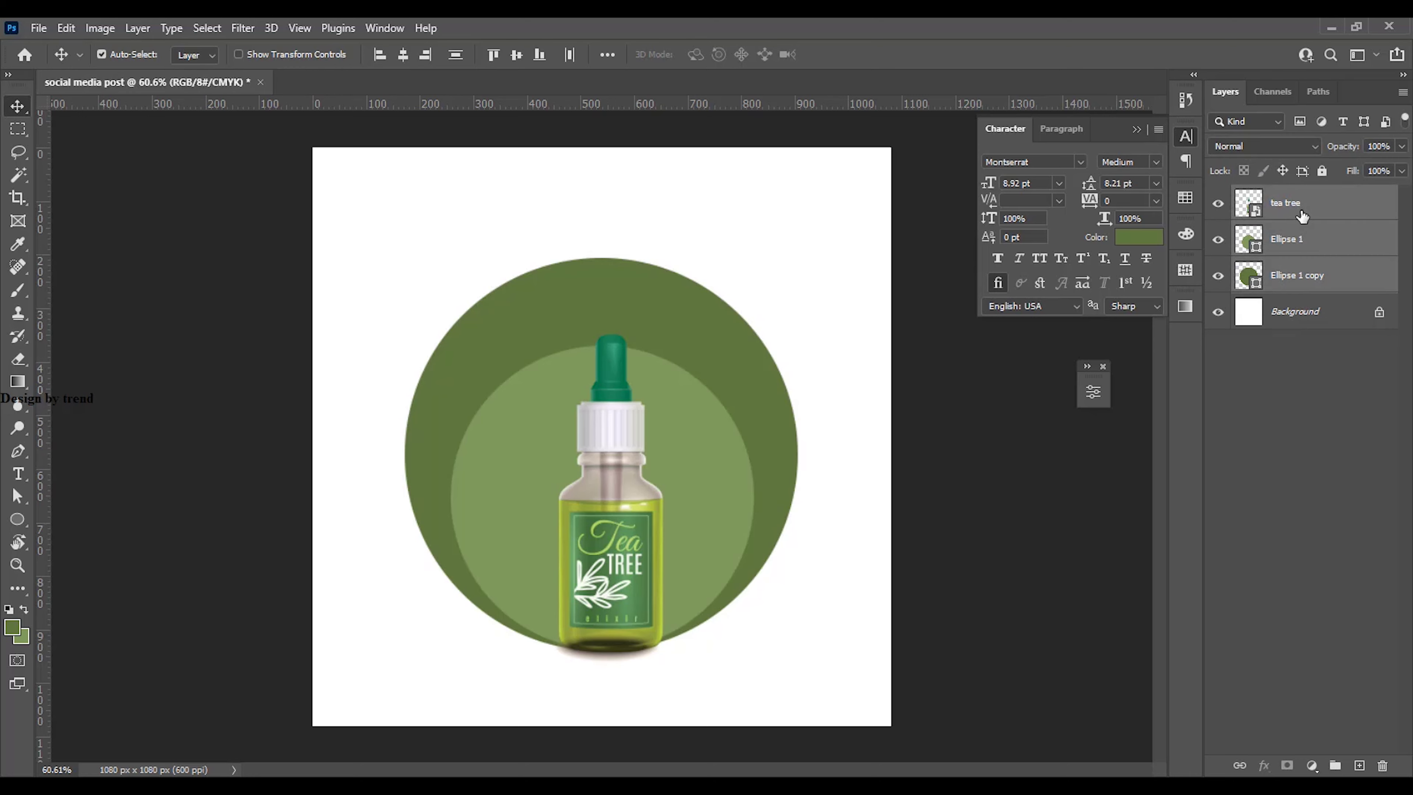
pyautogui.hotkey('shift', 'Down')
pyautogui.hotkey('shift', 'Down')
pyautogui.hotkey('shift', 'Down')
pyautogui.hotkey('shift', 'Down')
pyautogui.hotkey('shift', 'Down')
pyautogui.hotkey('shift', 'Down')
pyautogui.hotkey('shift', 'Down')
pyautogui.hotkey('shift', 'Down')
pyautogui.hotkey('shift', 'Down')
pyautogui.hotkey('shift', 'Down')
pyautogui.hotkey('shift', 'Down')
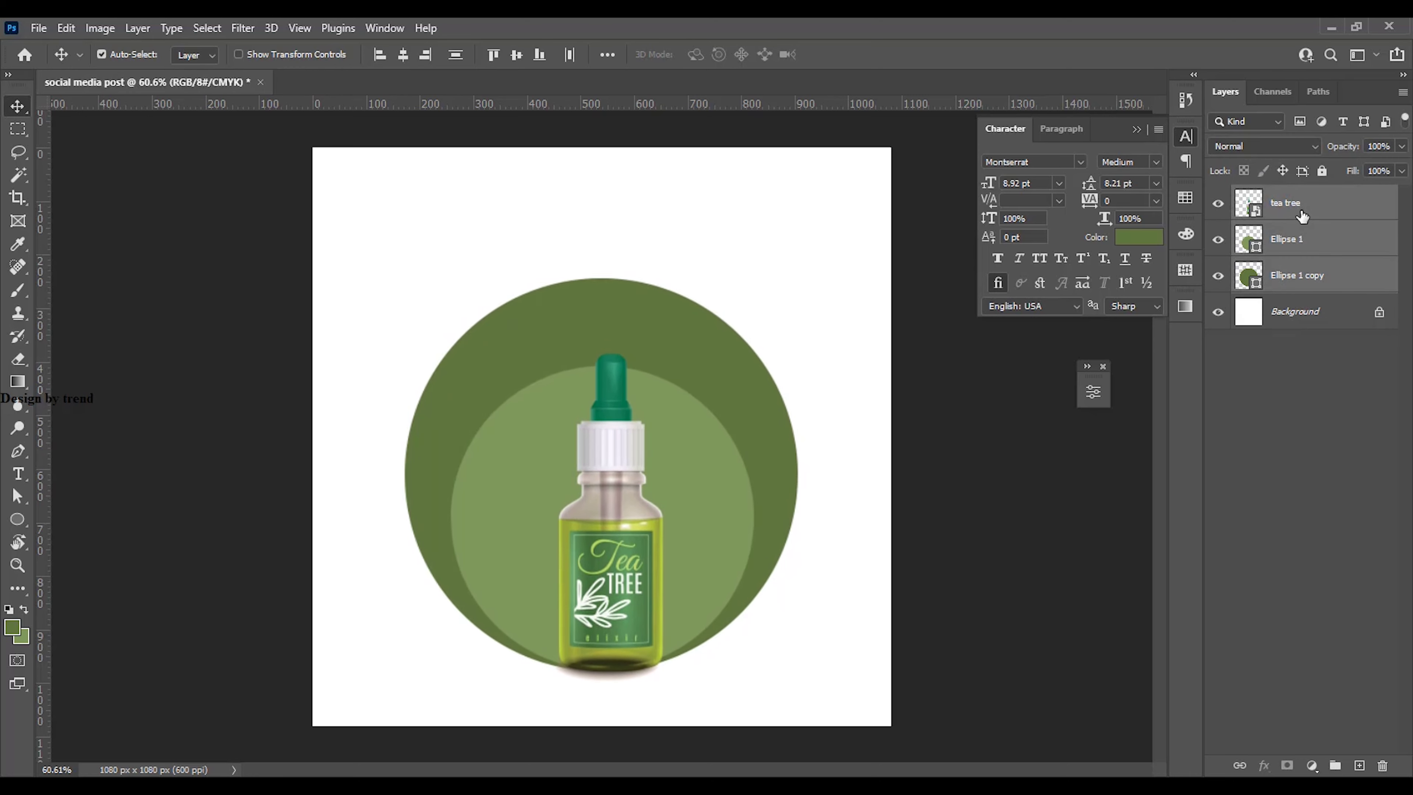
pyautogui.hotkey('shift', 'Down')
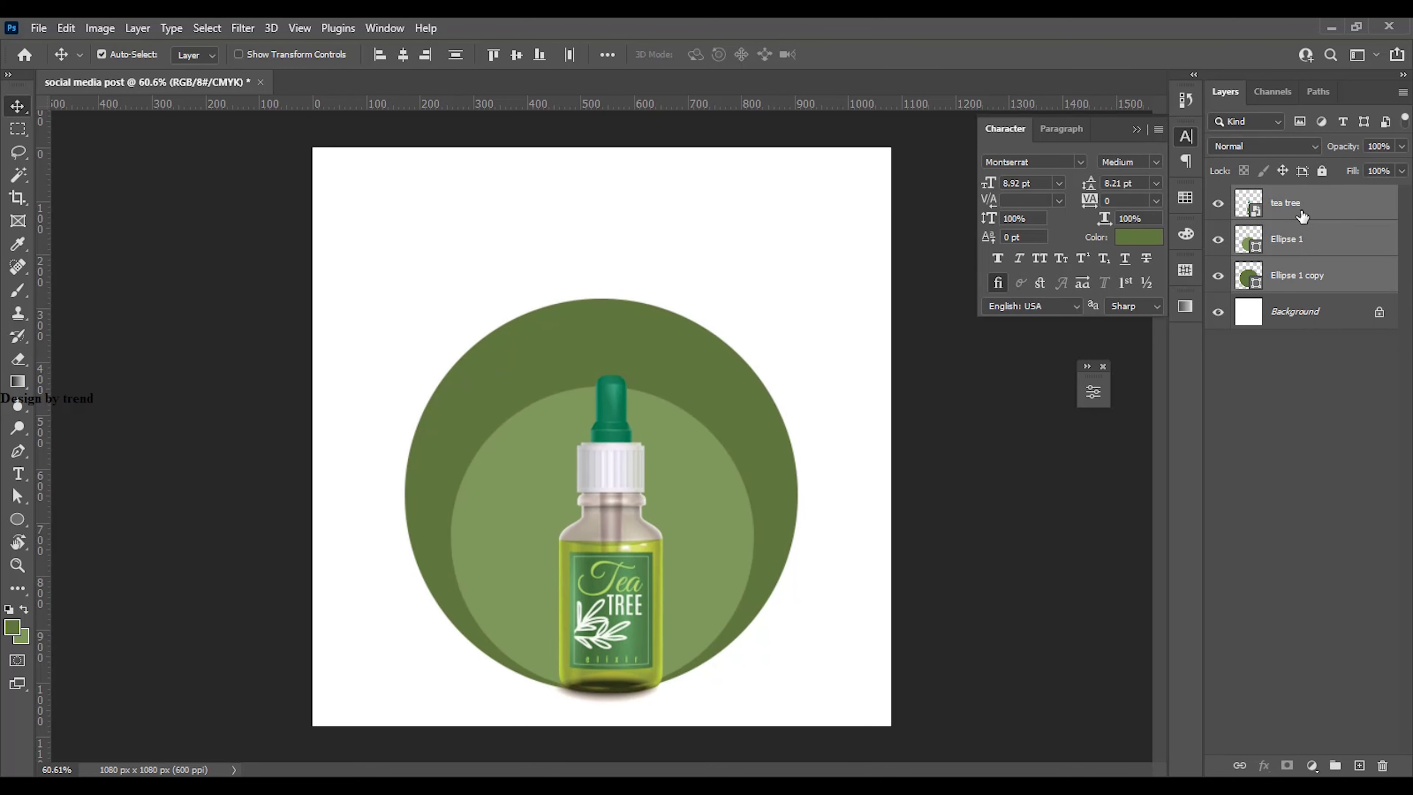
pyautogui.press('Up')
pyautogui.press('Up')
pyautogui.press('Up')
pyautogui.press('Up')
pyautogui.press('Up')
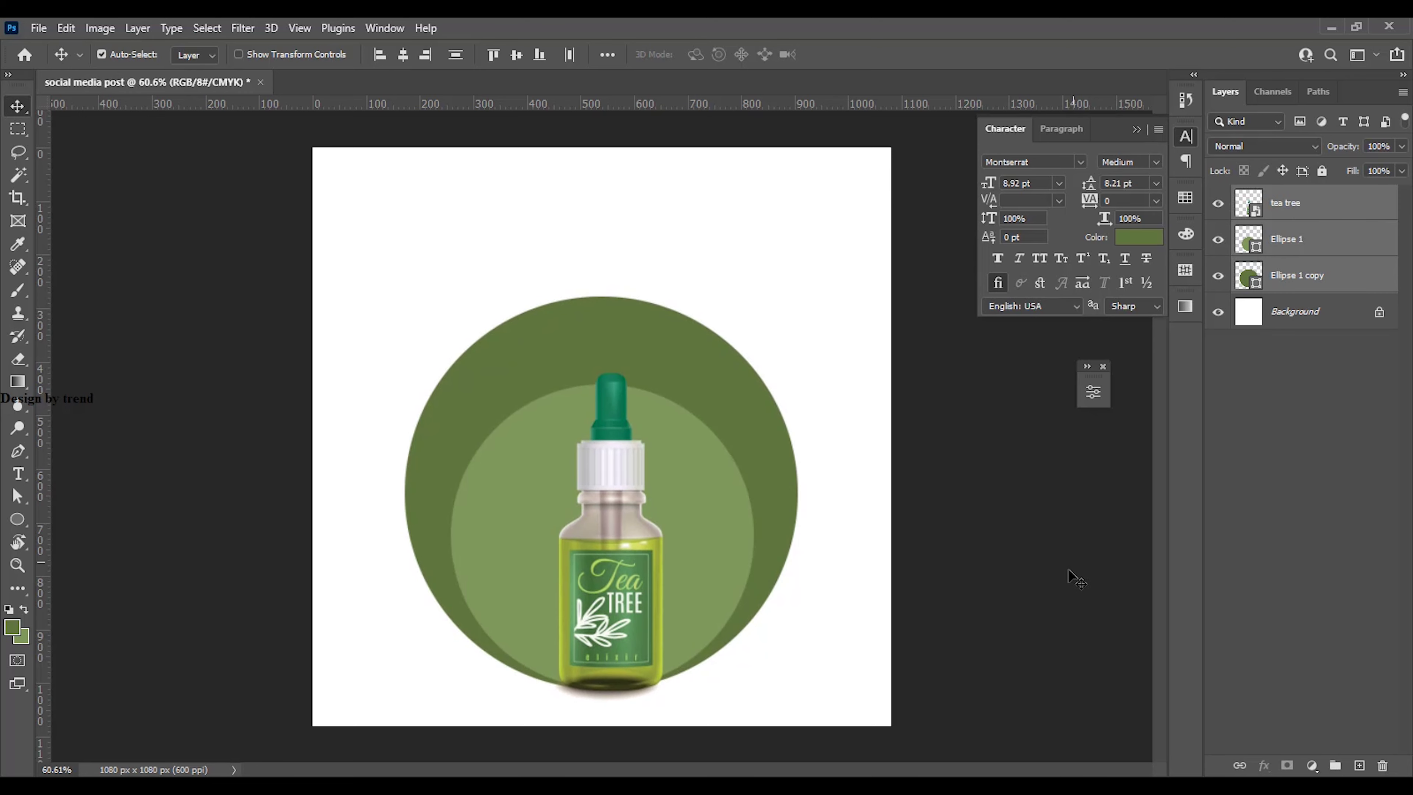
pyautogui.click(1029, 587)
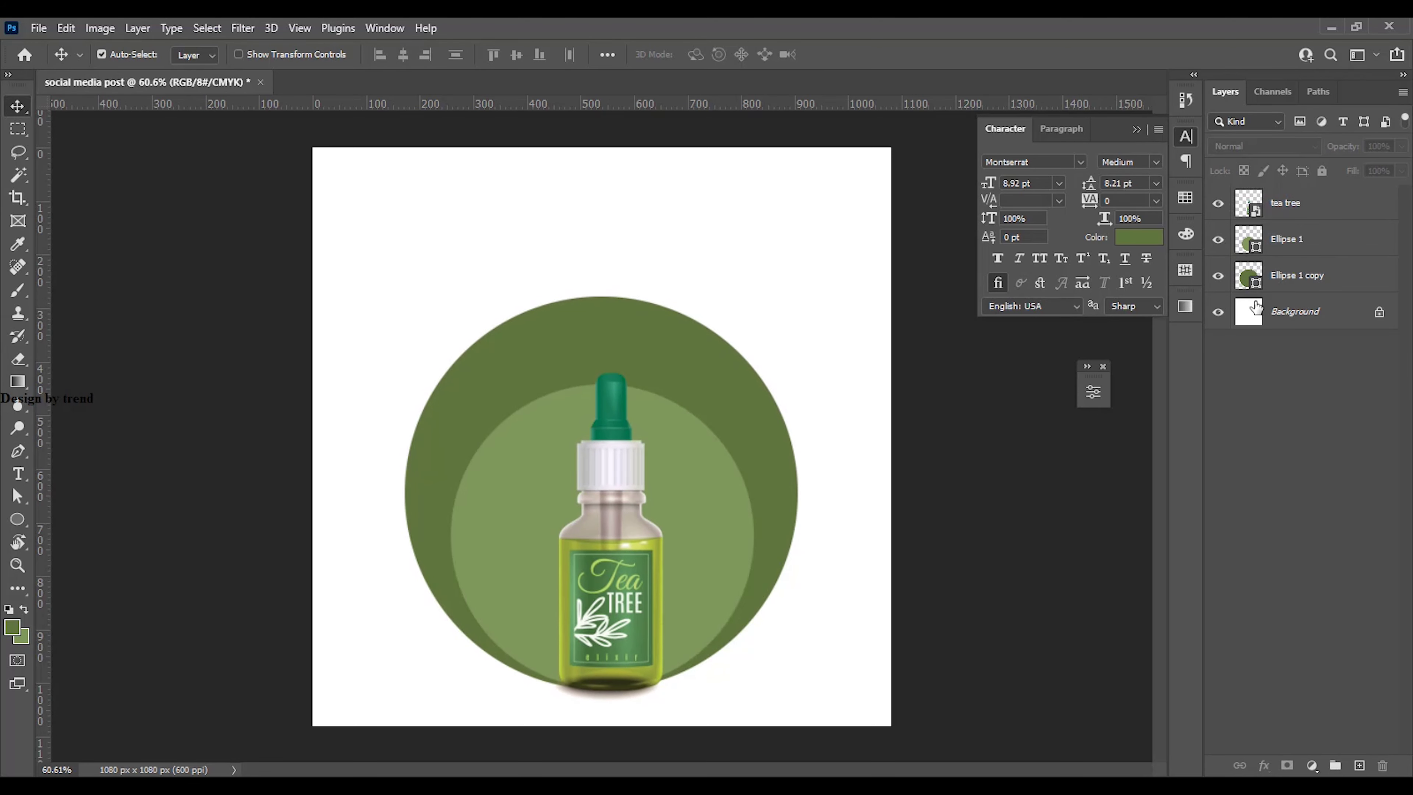
# Raise the bottle and both circles together slightly to widen the gap beneath them
pyautogui.click(1285, 283)
pyautogui.keyDown('shift'); pyautogui.click(1343, 213); pyautogui.keyUp('shift')
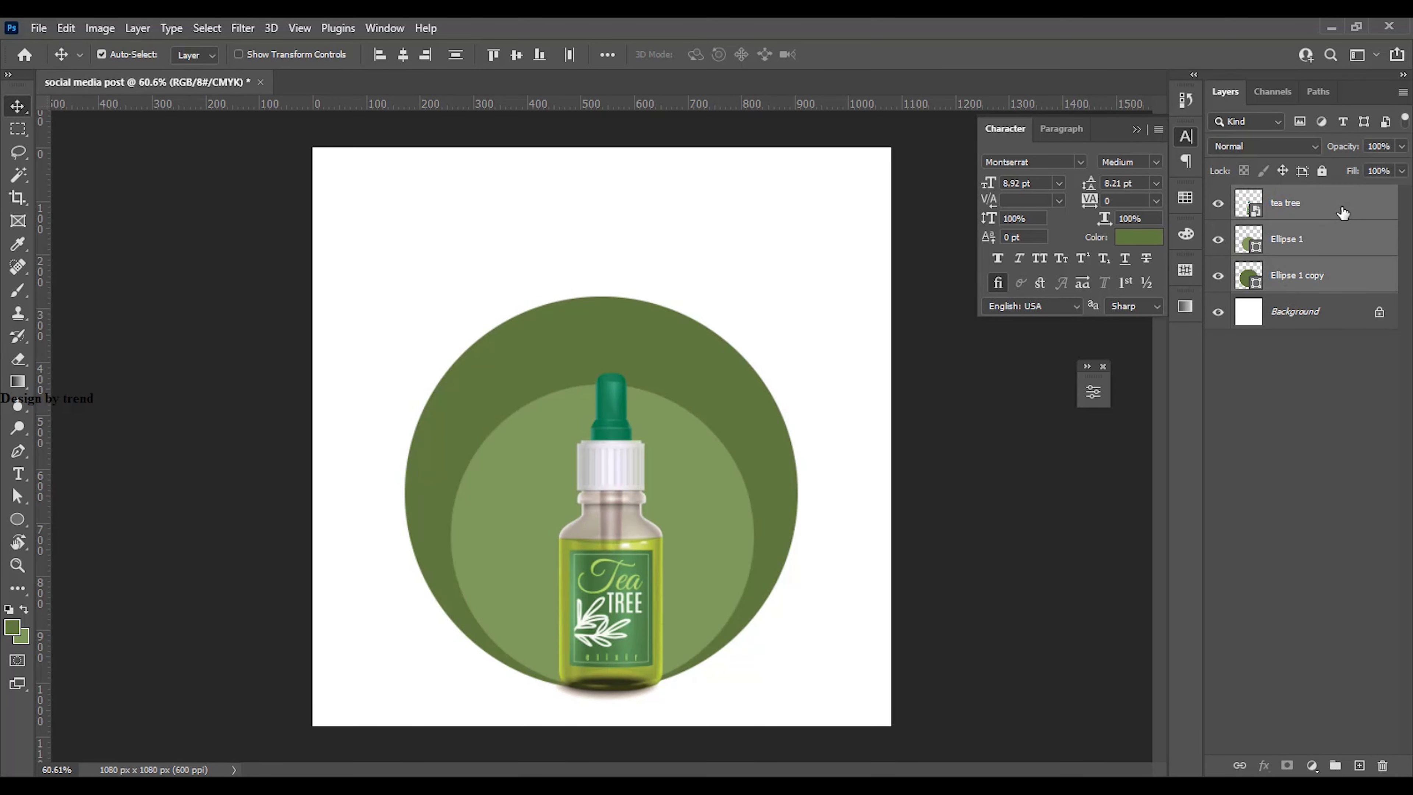
pyautogui.hotkey('shift', 'Up')
pyautogui.hotkey('shift', 'Up')
pyautogui.hotkey('shift', 'Up')
pyautogui.click(1045, 586)
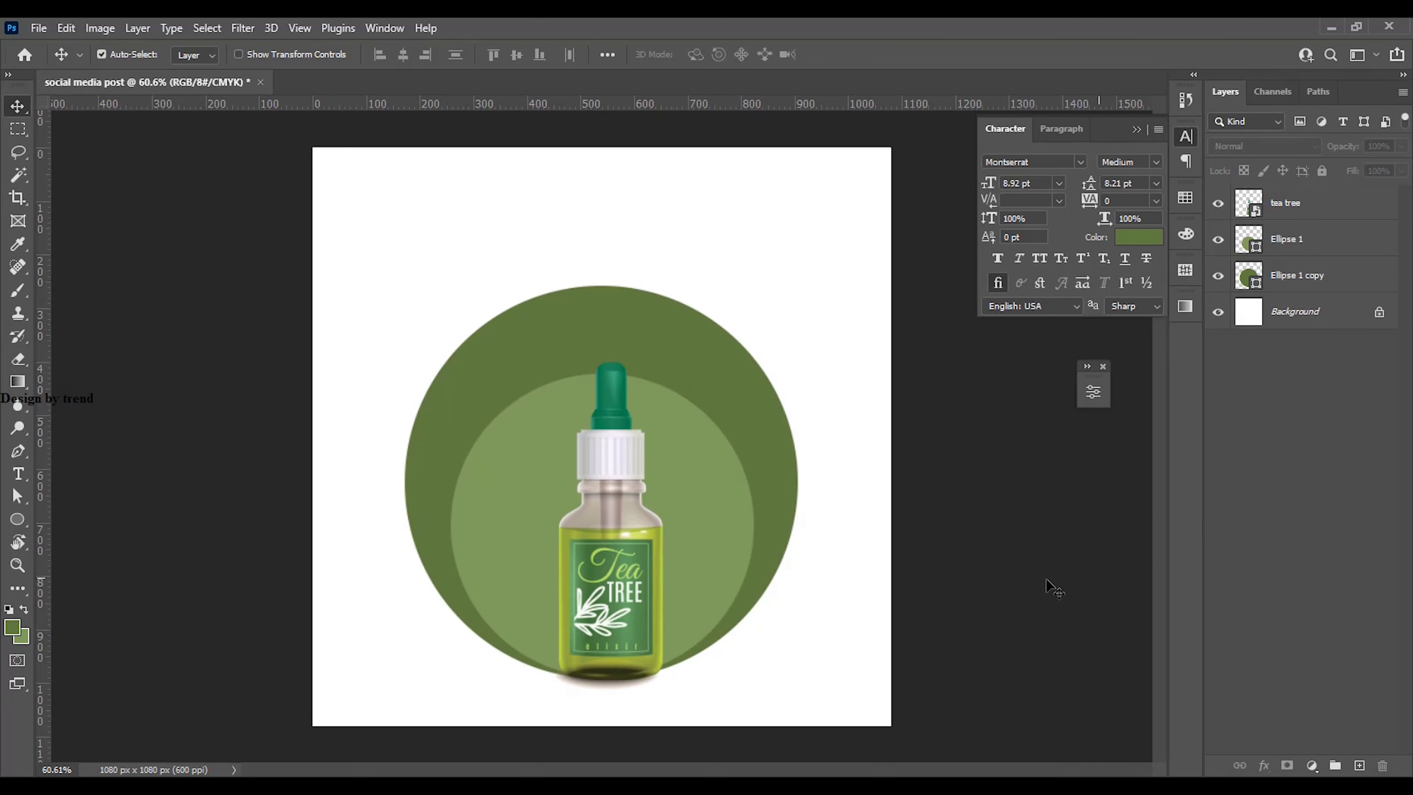
# Center the tea tree bottle horizontally on the Background layer
pyautogui.click(607, 578)
pyautogui.click(1296, 406)
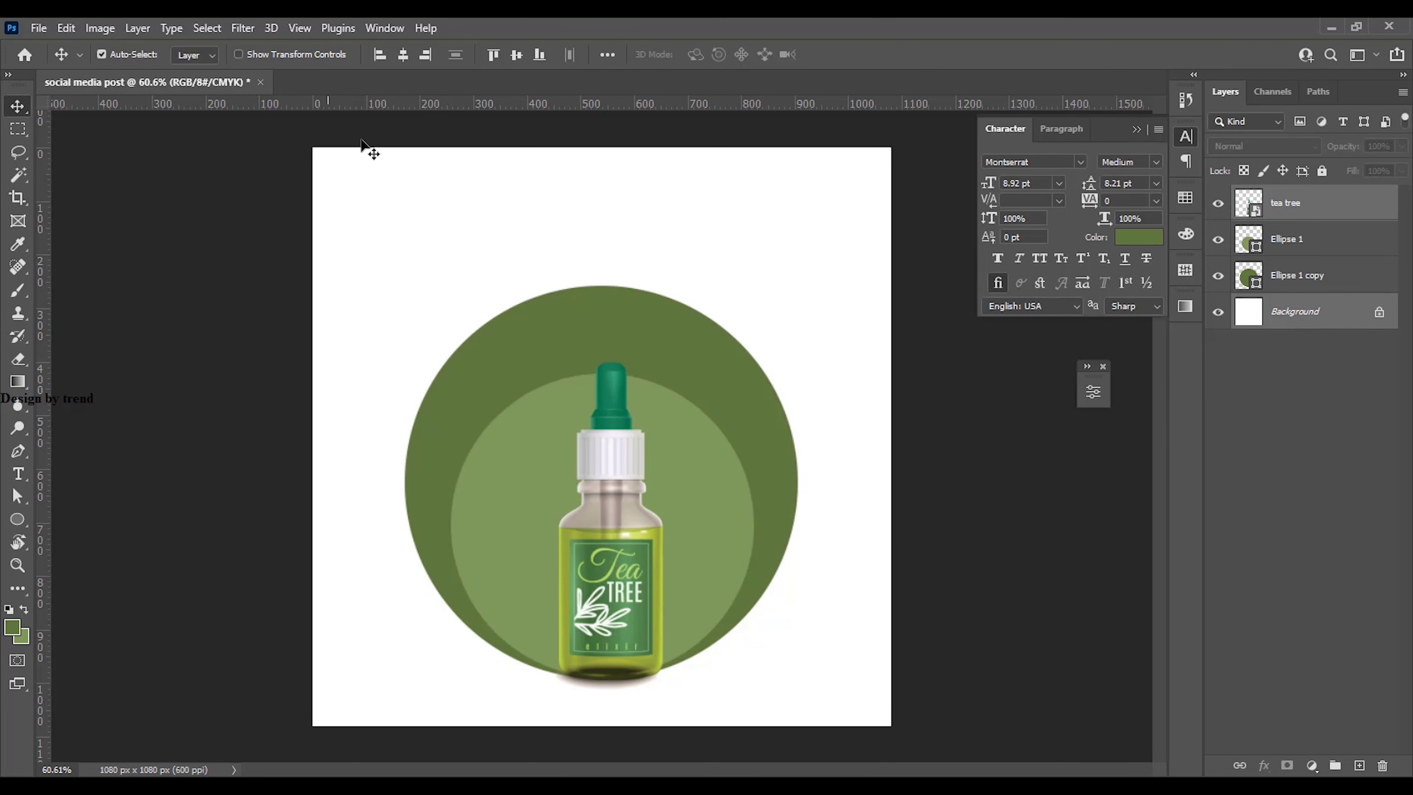
pyautogui.click(403, 55)
pyautogui.click(1119, 658)
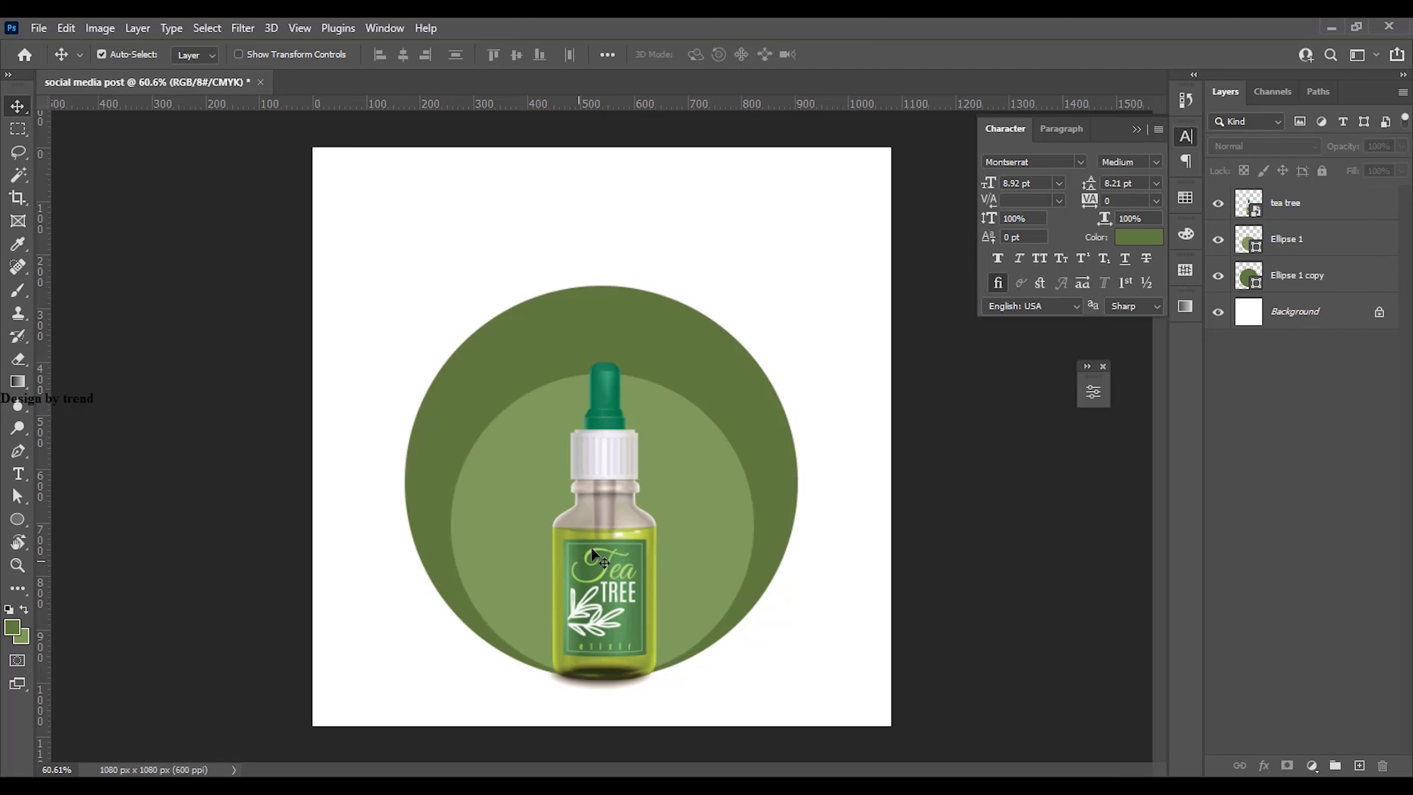
# Sample the bottle liquid's olive green as the background colour and its pale lime highlight as the foreground colour
pyautogui.click(690, 499)
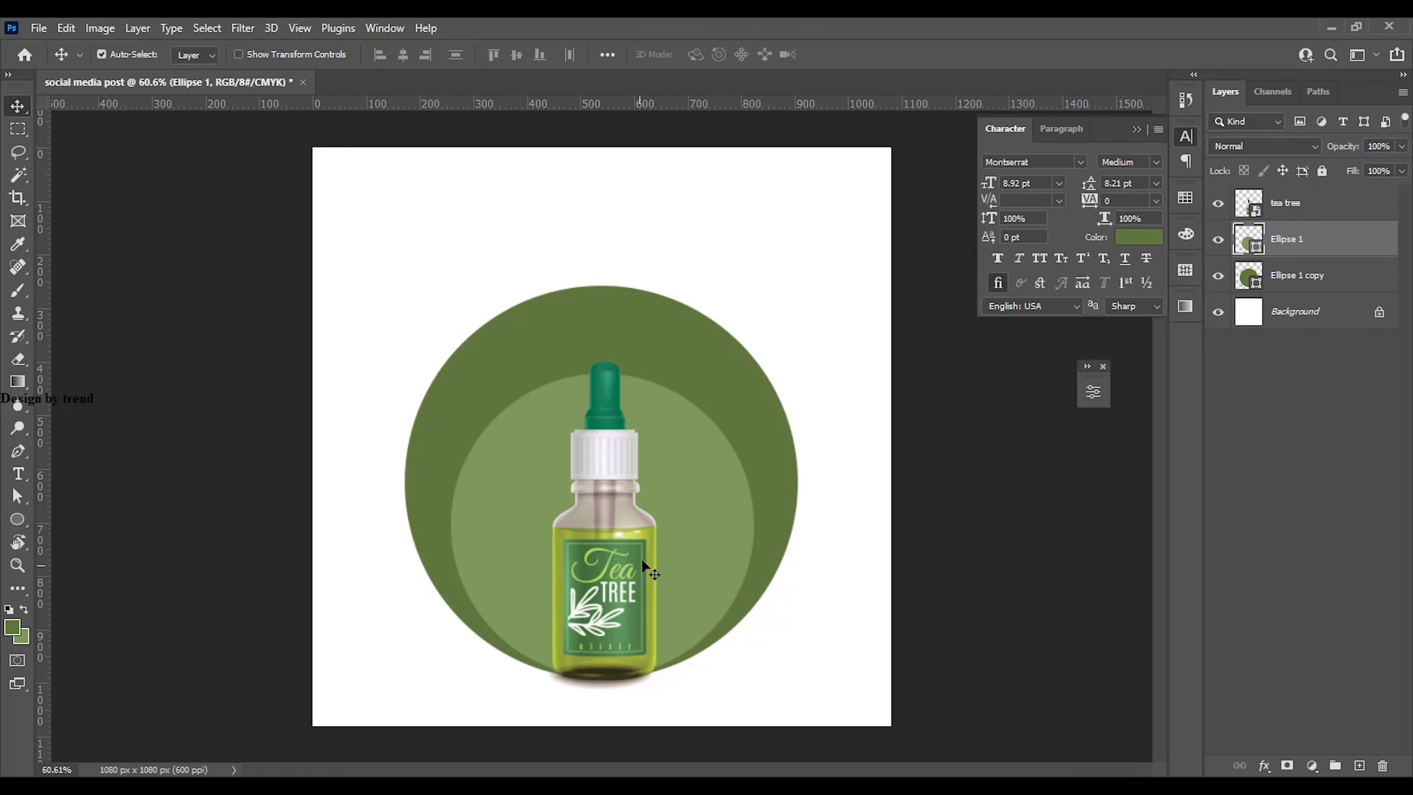
pyautogui.press('i')
pyautogui.click(648, 539)
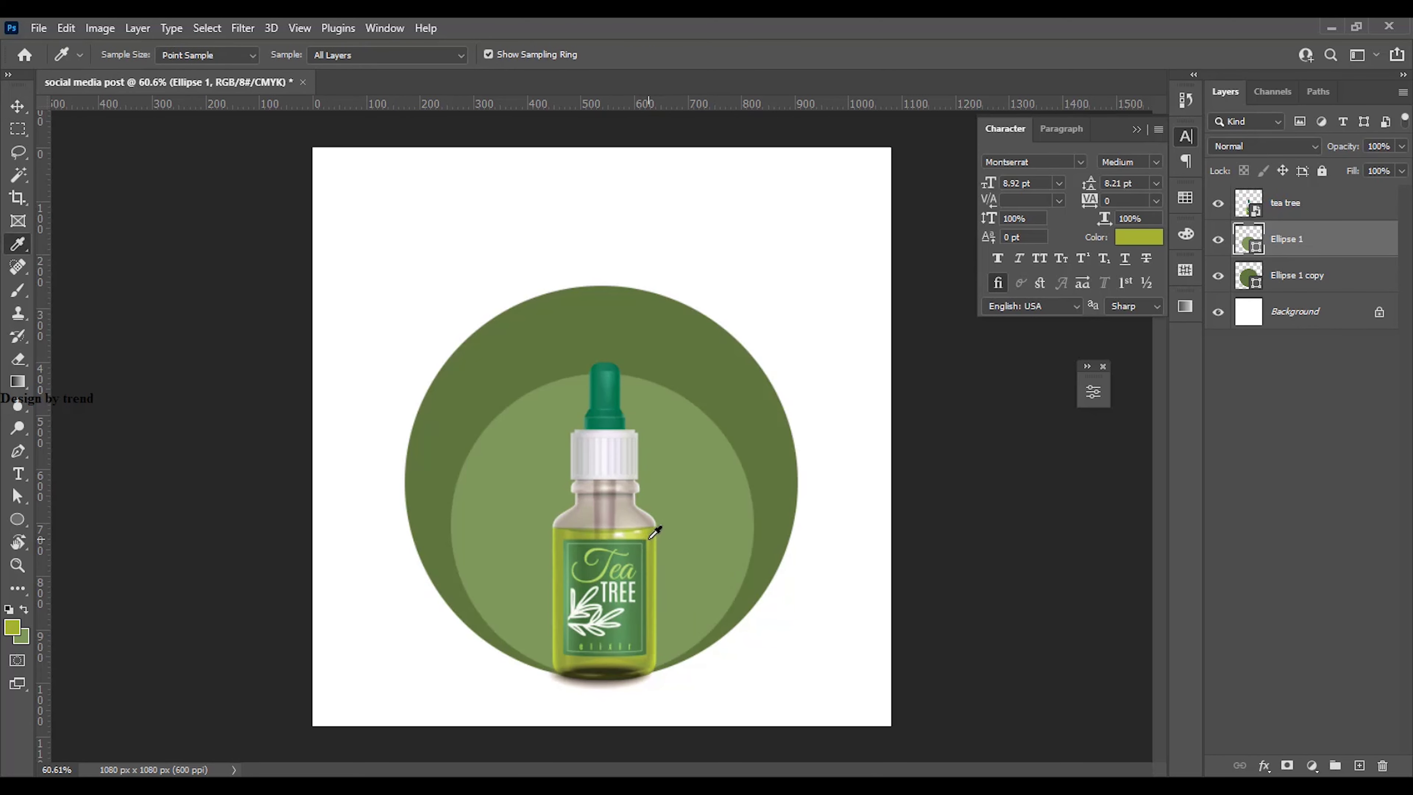
pyautogui.press('x')
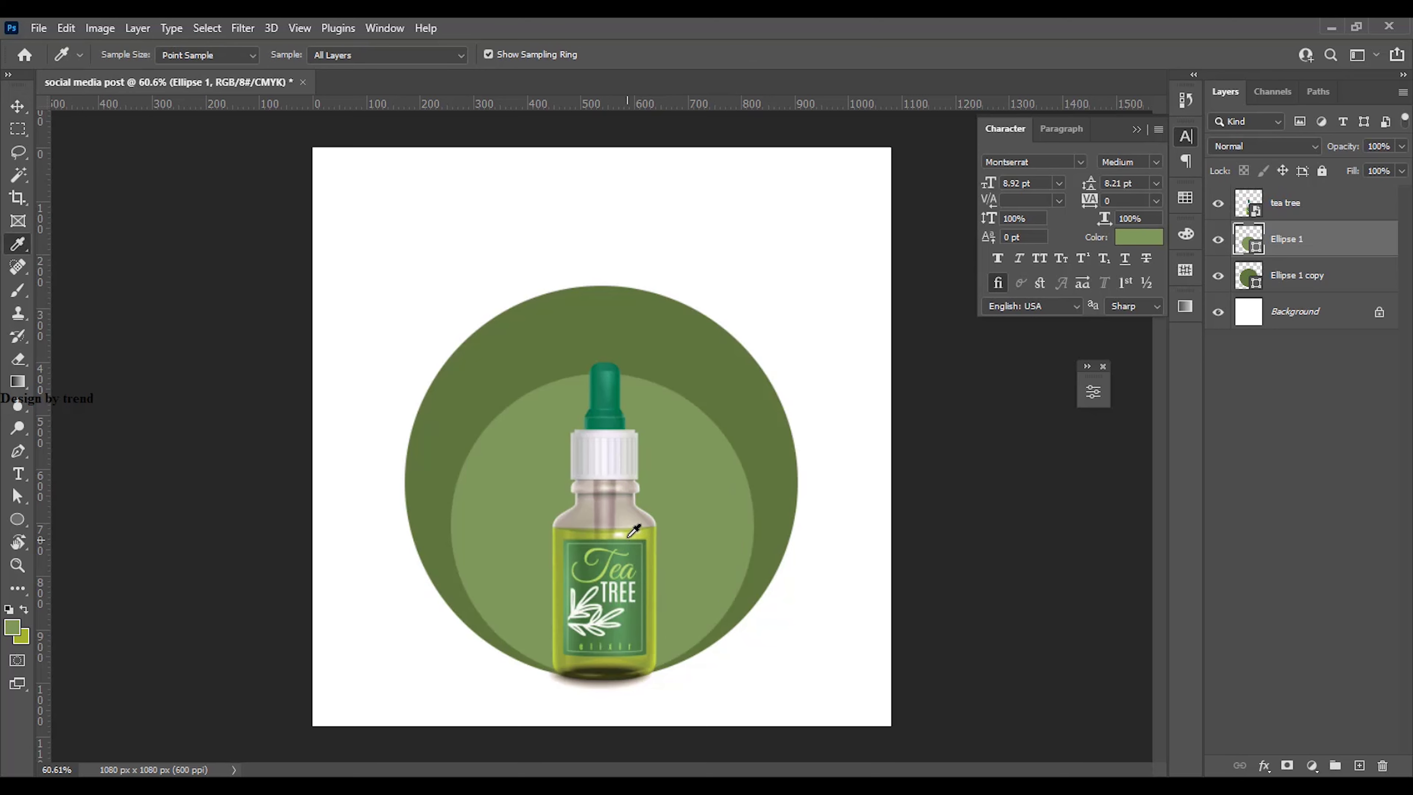
pyautogui.click(633, 530)
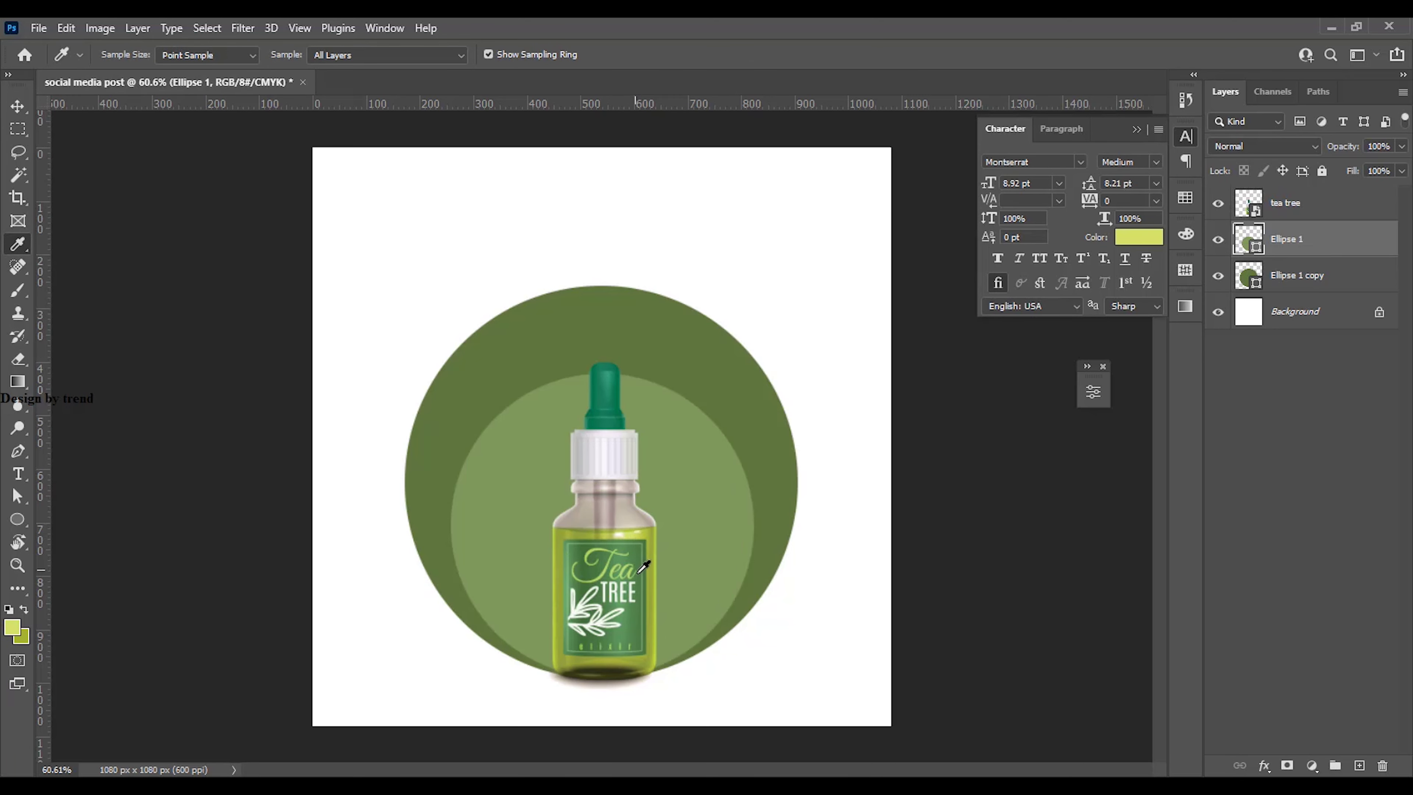
# Add a new layer directly above the Background layer and fill it with the sampled pale lime
pyautogui.click(18, 105)
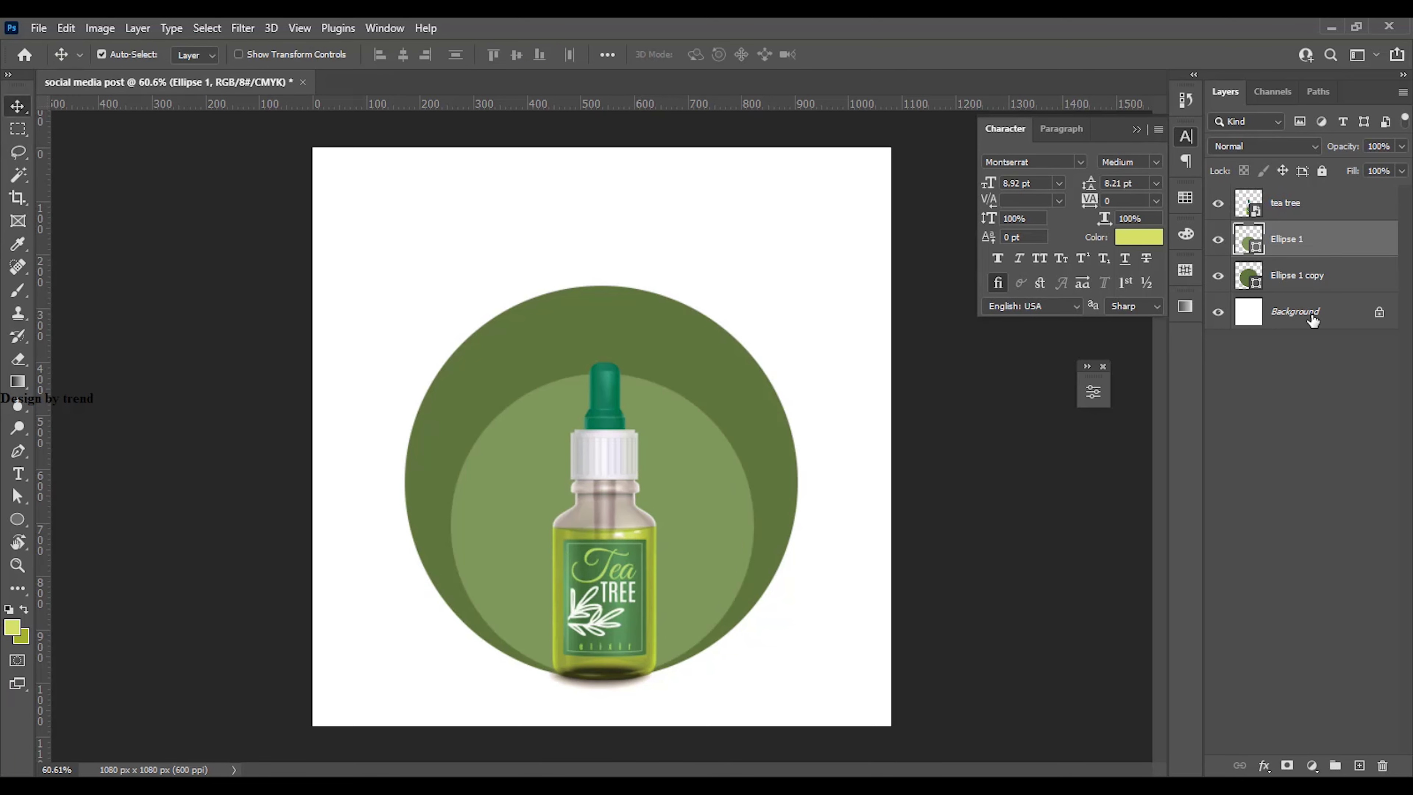
pyautogui.click(1313, 321)
pyautogui.click(1355, 766)
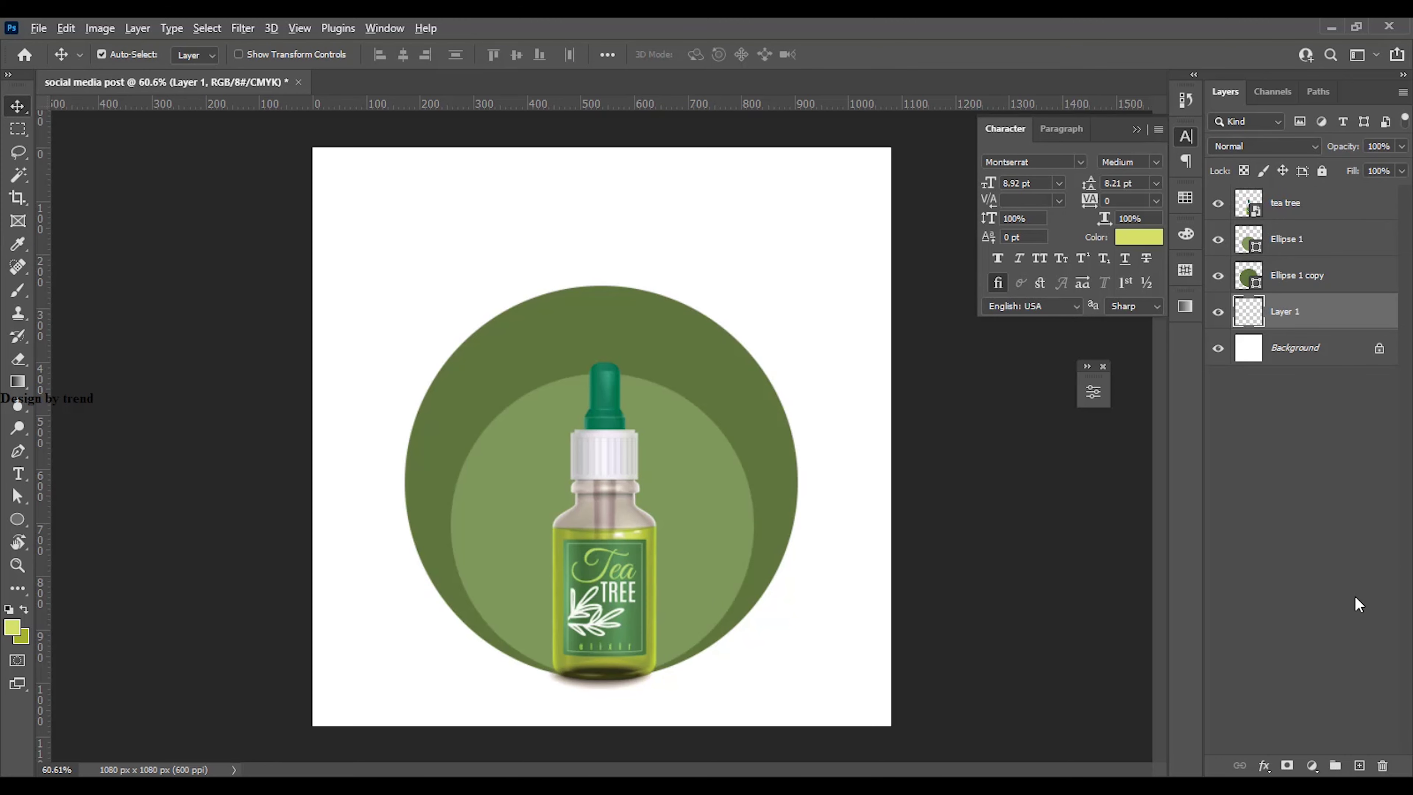
pyautogui.hotkey('alt', 'BackSpace')
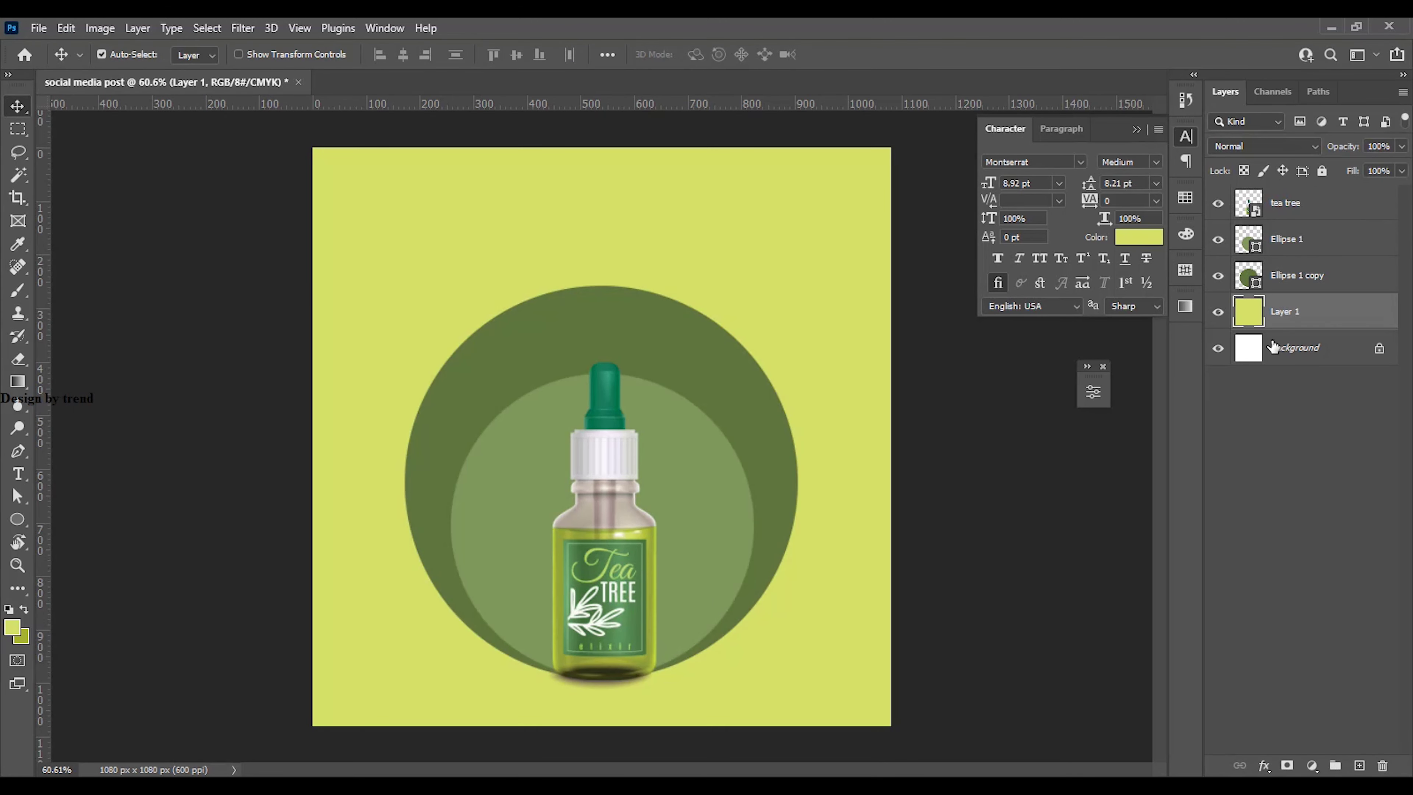
# Recolour the larger circle, Ellipse 1 copy, with the olive green sampled from the bottle
pyautogui.click(1303, 289)
pyautogui.click(1313, 322)
pyautogui.click(1313, 290)
pyautogui.click(1218, 276)
pyautogui.click(1218, 275)
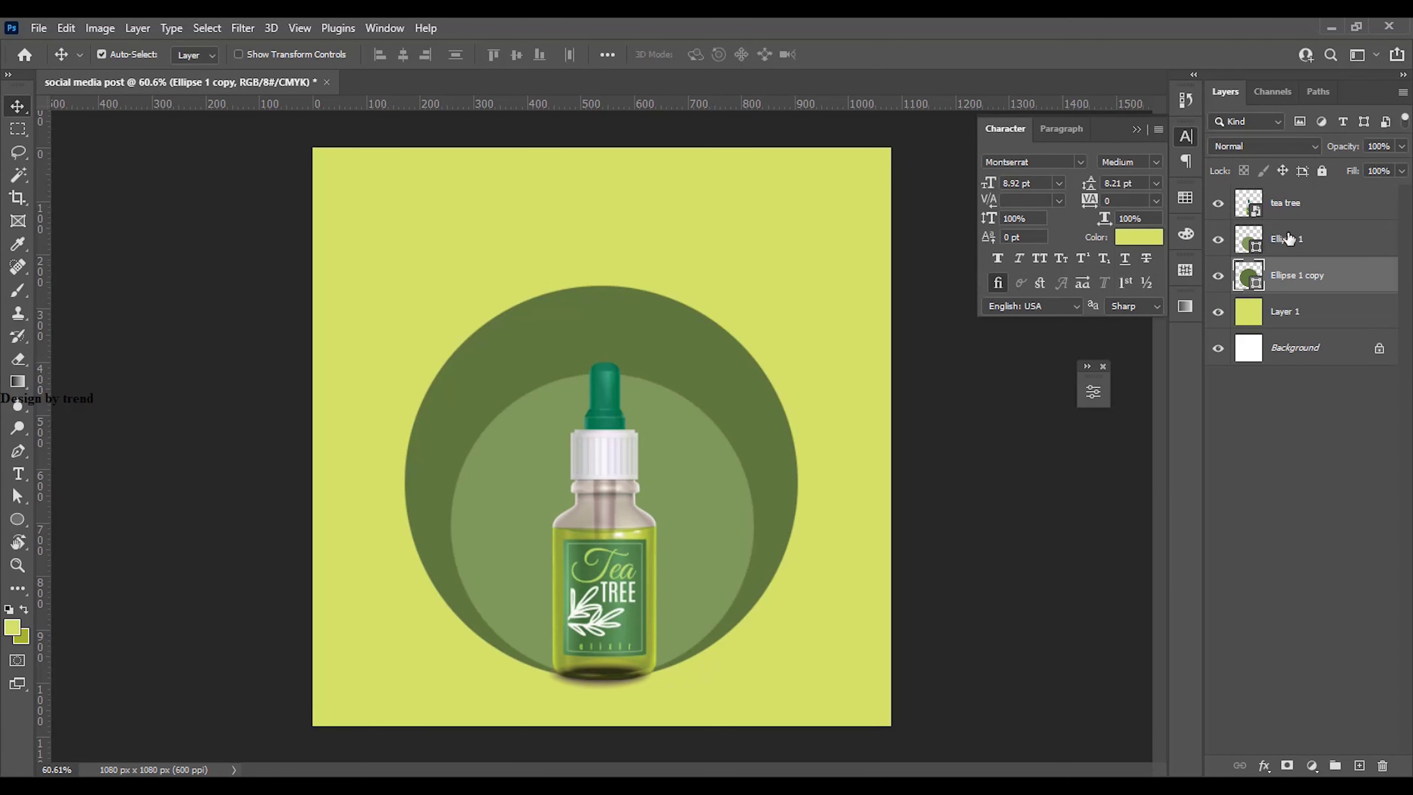
pyautogui.press('x')
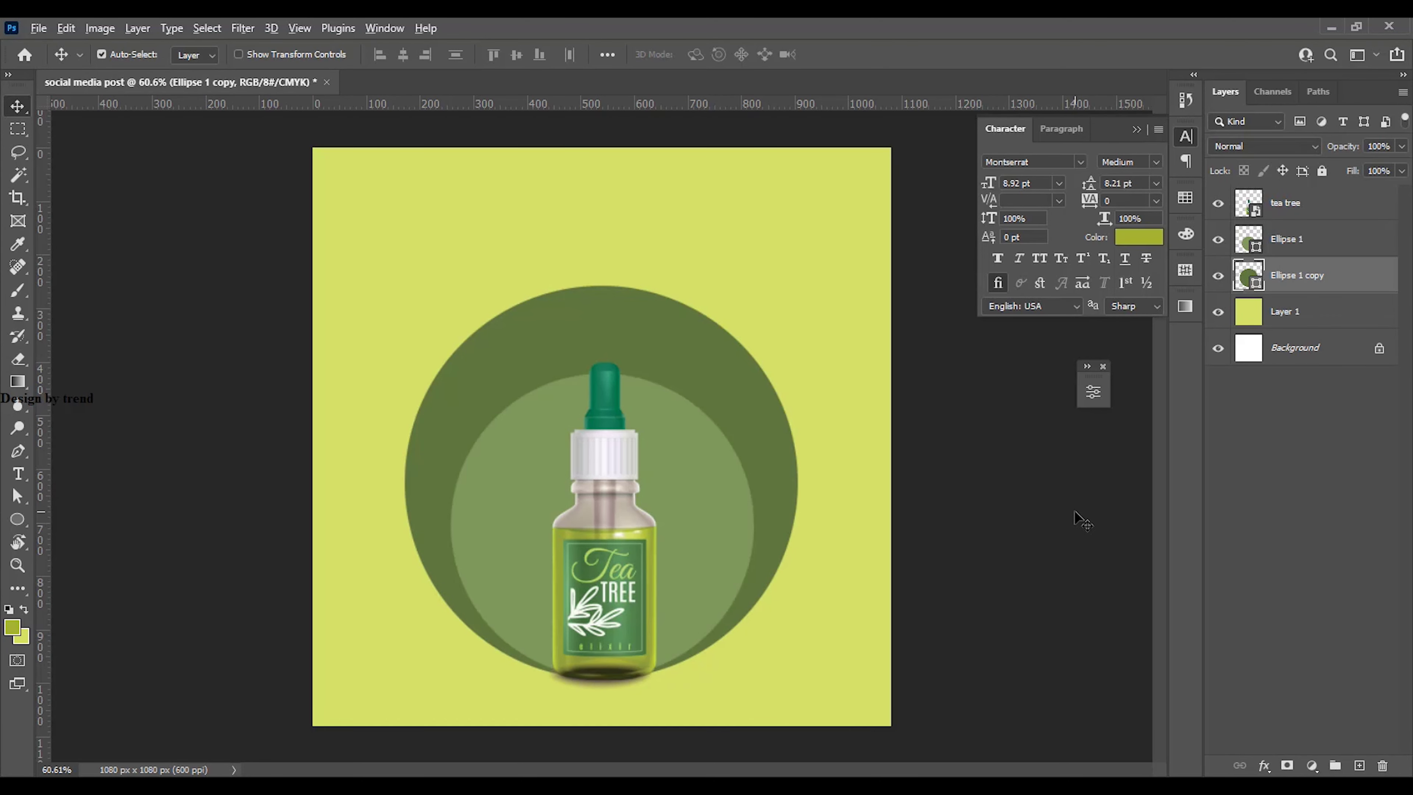
pyautogui.hotkey('alt', 'BackSpace')
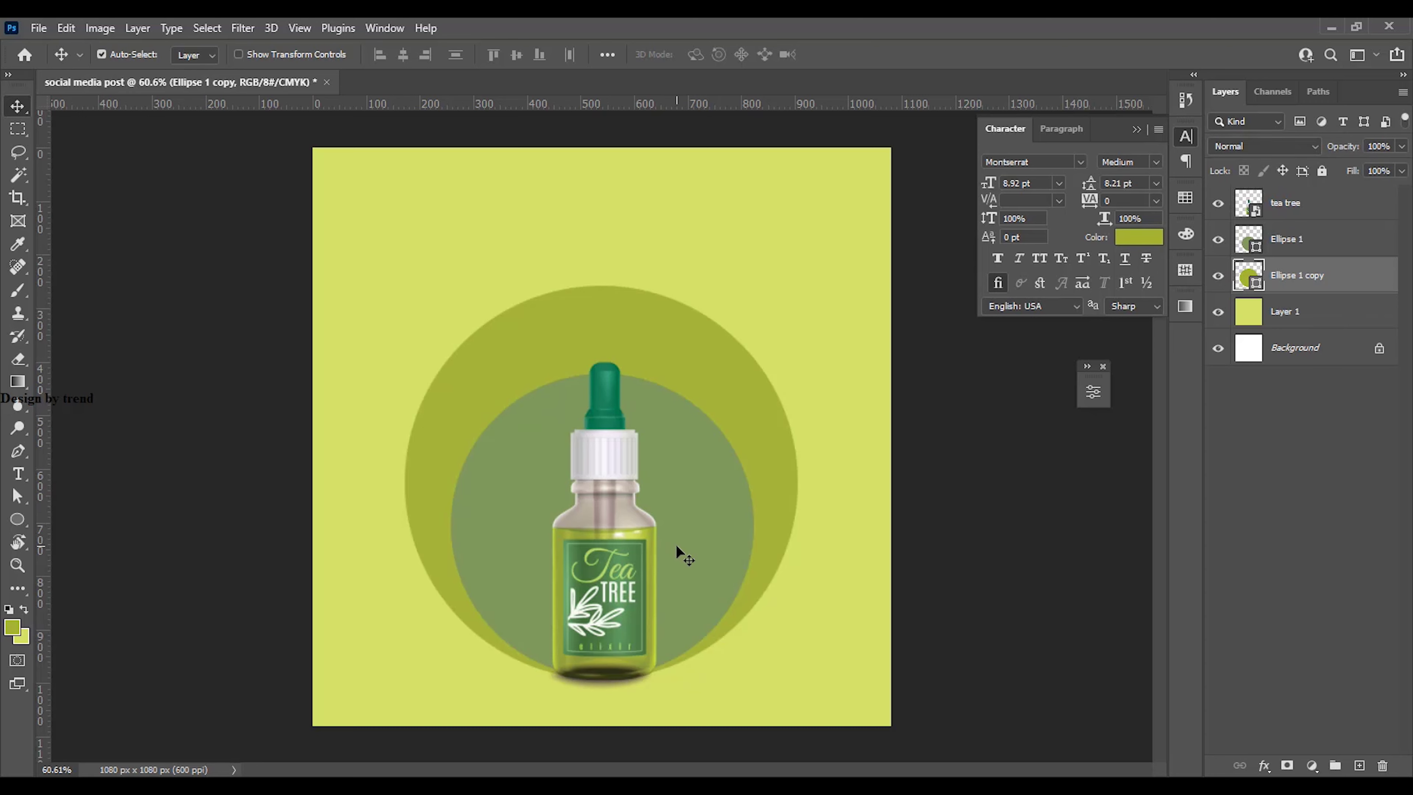
# Sample the teal green of the bottle's dropper bulb and fill the smaller circle, Ellipse 1, with it
pyautogui.press('i')
pyautogui.click(614, 391)
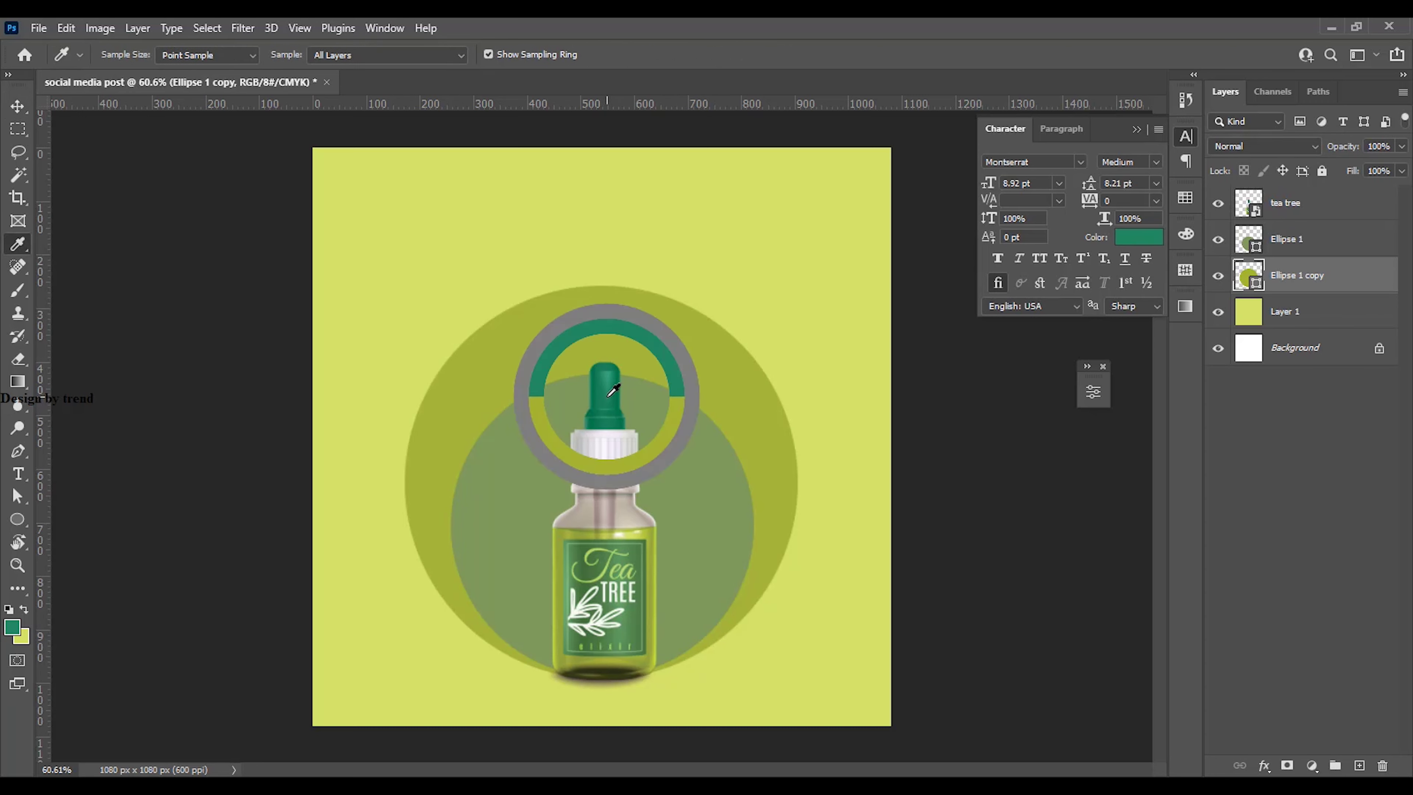
pyautogui.click(18, 107)
pyautogui.click(1343, 248)
pyautogui.hotkey('alt', 'BackSpace')
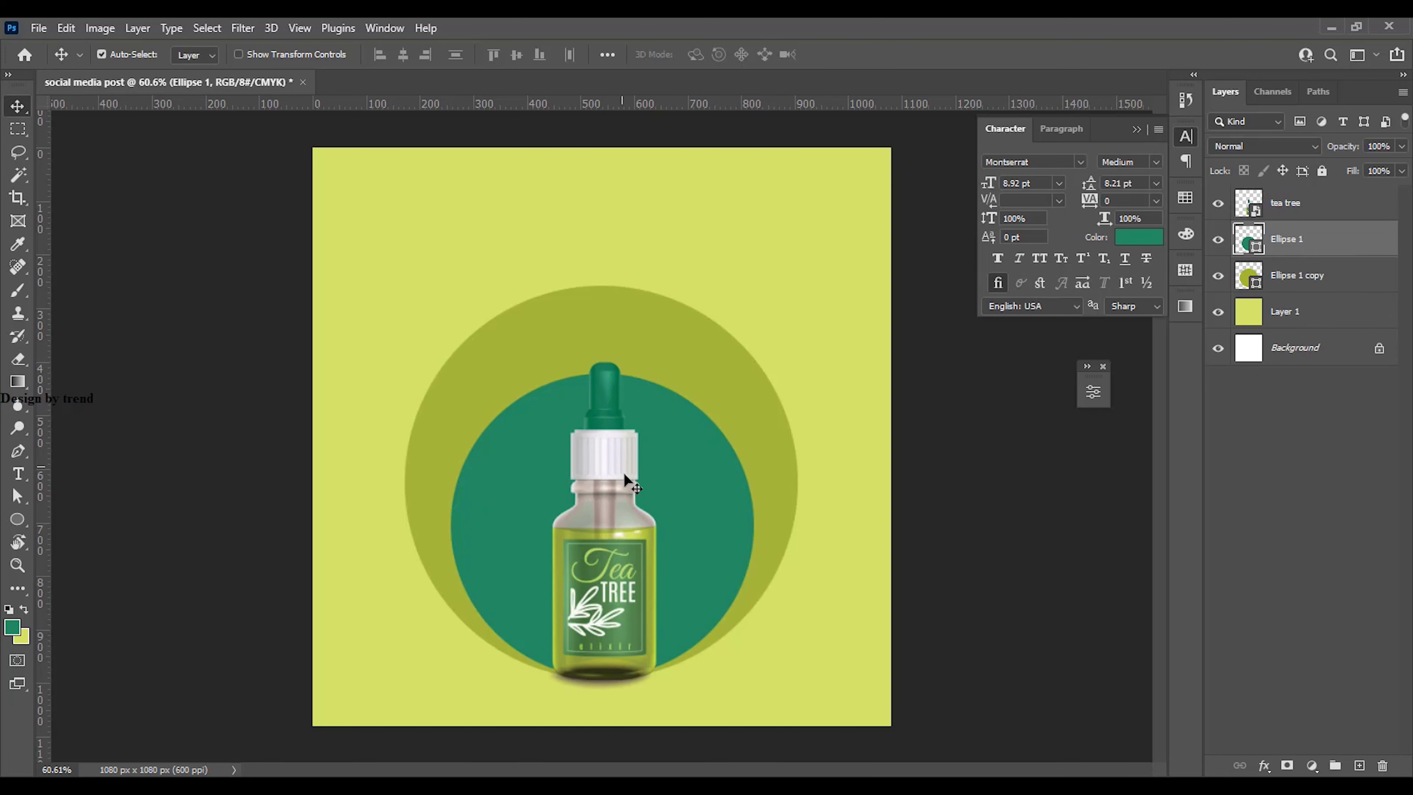
# Recolour the smaller circle with the mid green sampled from the bottle's label
pyautogui.press('i')
pyautogui.click(630, 553)
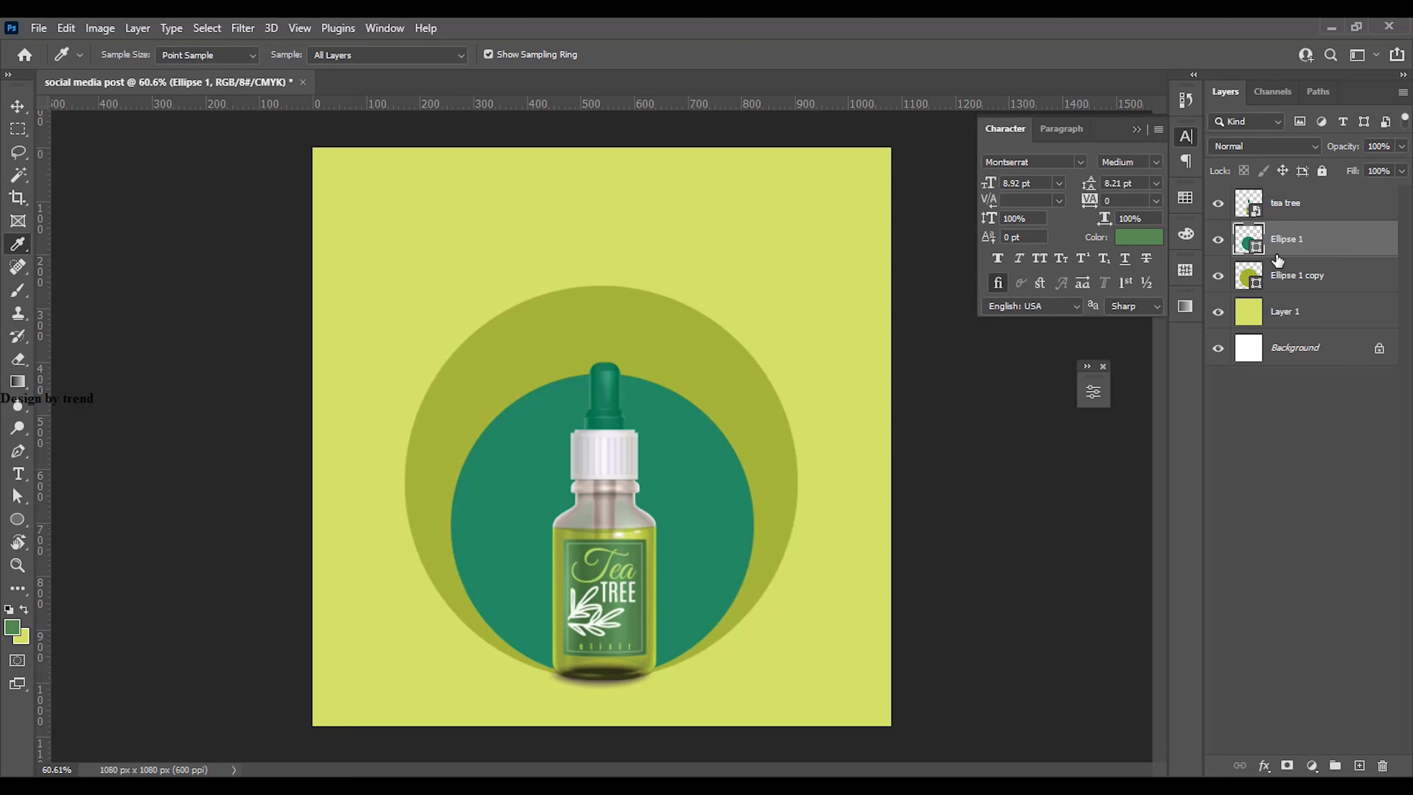
pyautogui.hotkey('alt', 'BackSpace')
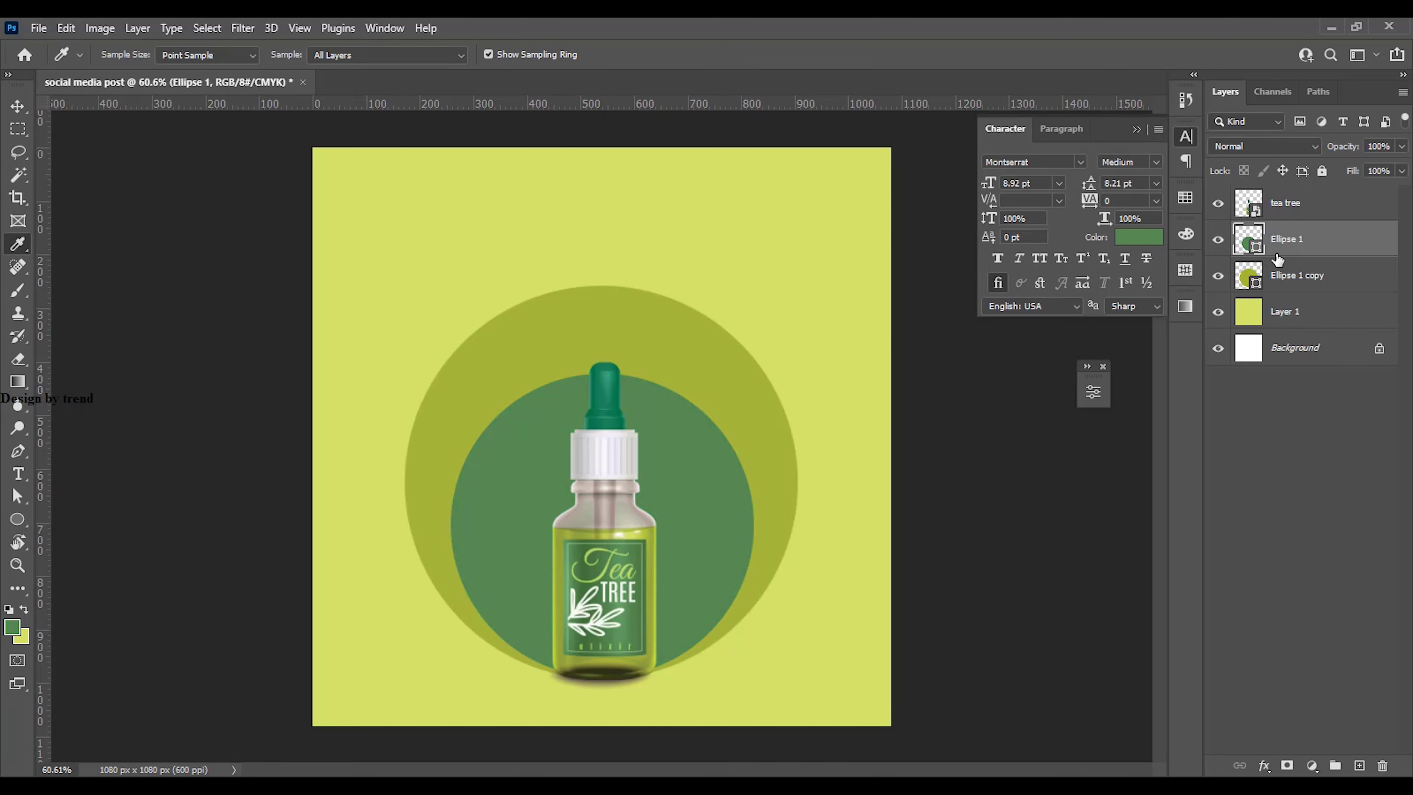
pyautogui.press('v')
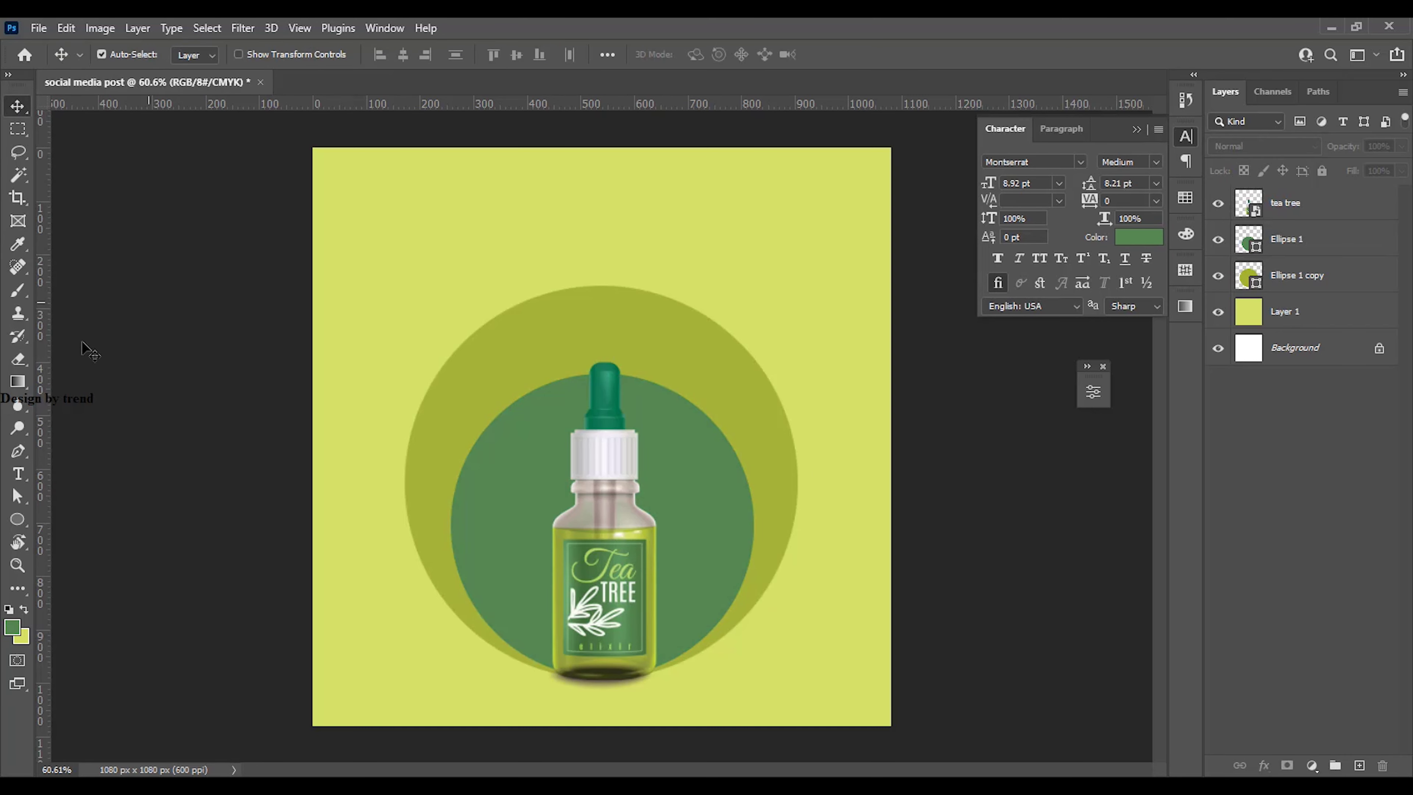
pyautogui.click(89, 348)
# Nudge the tea tree bottle and both circles together slightly down the canvas
pyautogui.click(1301, 285)
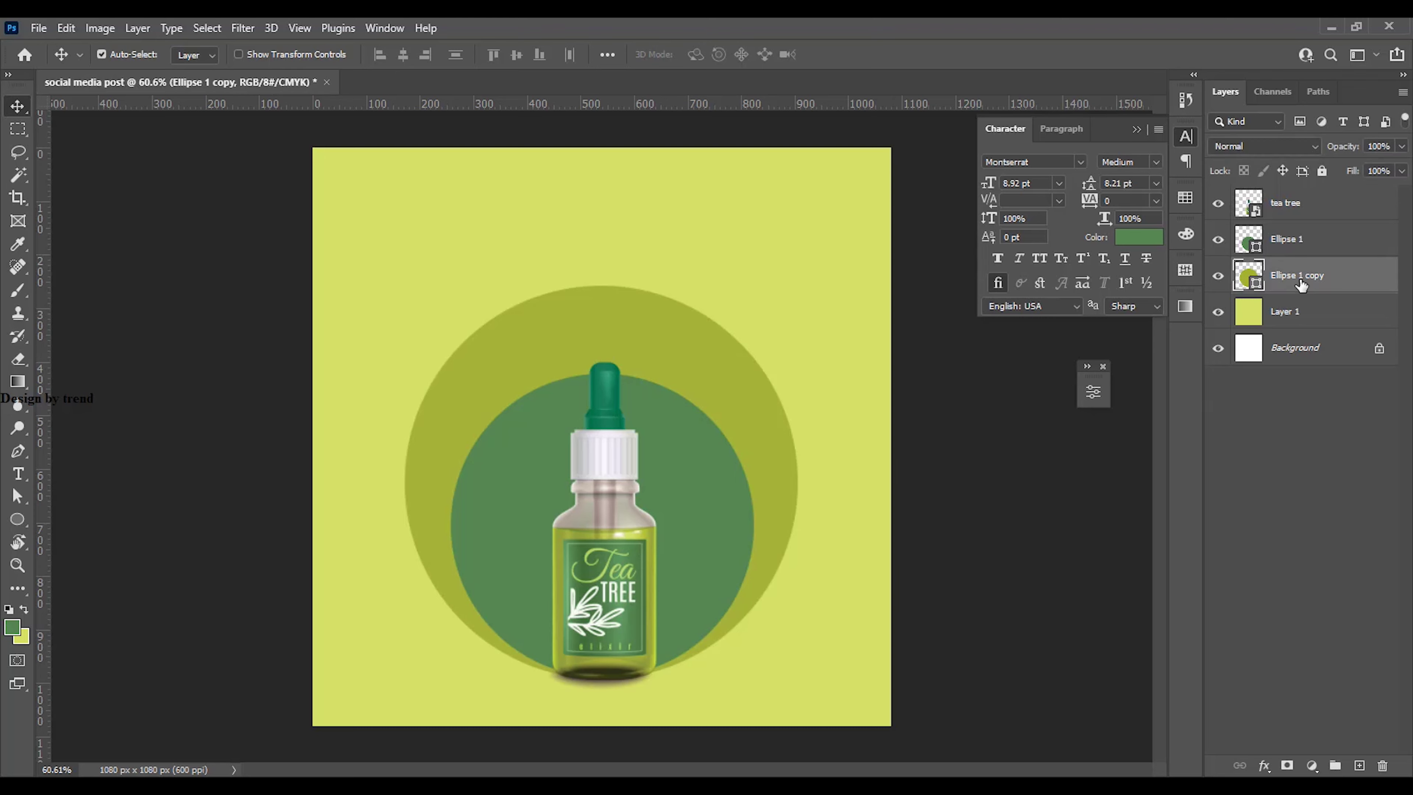
pyautogui.keyDown('shift'); pyautogui.click(1299, 213); pyautogui.keyUp('shift')
pyautogui.press('Down')
pyautogui.press('Down')
pyautogui.press('Down')
pyautogui.press('Down')
pyautogui.press('Down')
pyautogui.press('Down')
pyautogui.press('Down')
pyautogui.press('Down')
pyautogui.press('Down')
pyautogui.press('Down')
pyautogui.press('Down')
pyautogui.press('Down')
pyautogui.press('Down')
pyautogui.press('Down')
pyautogui.press('Down')
pyautogui.press('Down')
pyautogui.press('Down')
pyautogui.press('Down')
pyautogui.press('Down')
pyautogui.press('Down')
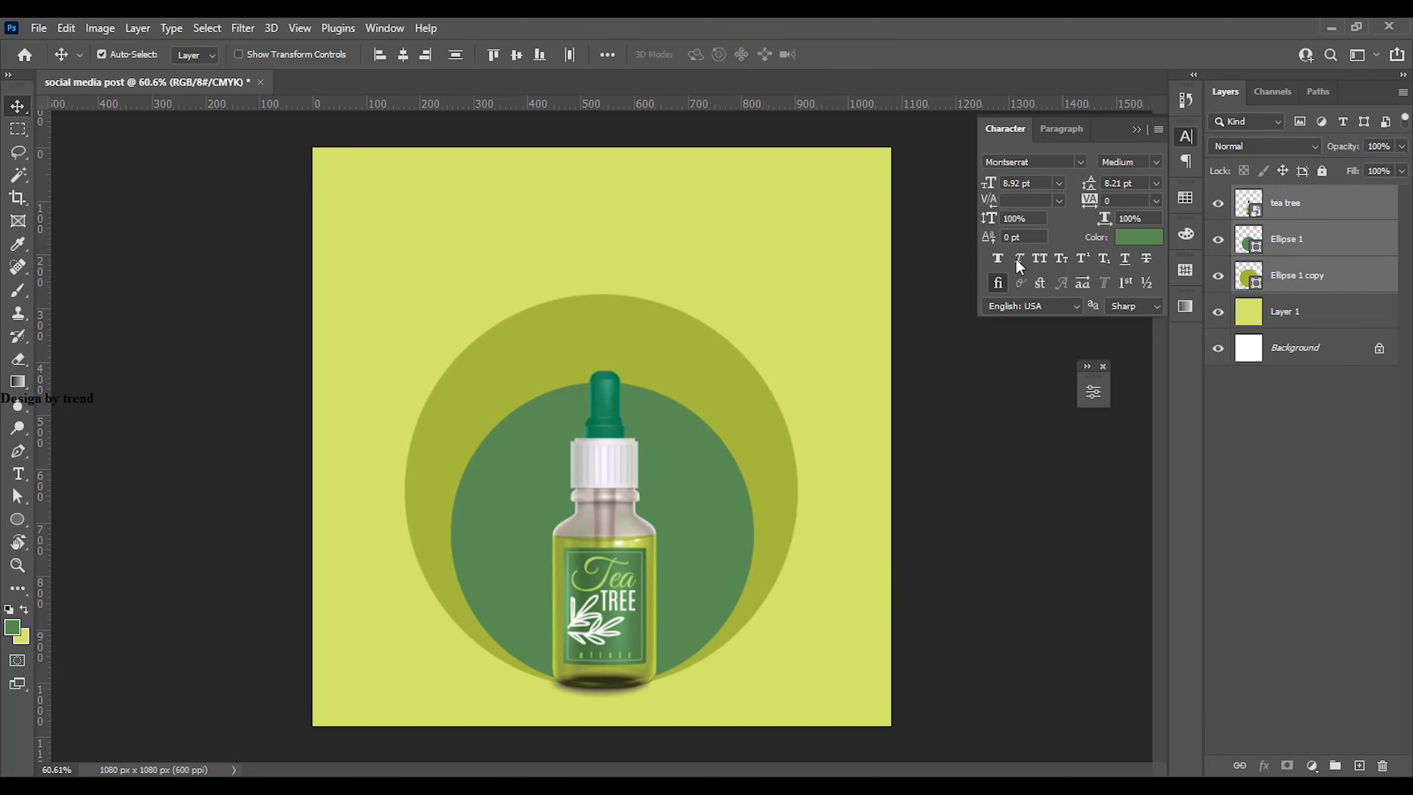
pyautogui.click(1017, 543)
# Nudge only the smaller circle slightly down so its lower edge meets the larger circle's edge at the bottle's base
pyautogui.scroll(3, 671, 667)
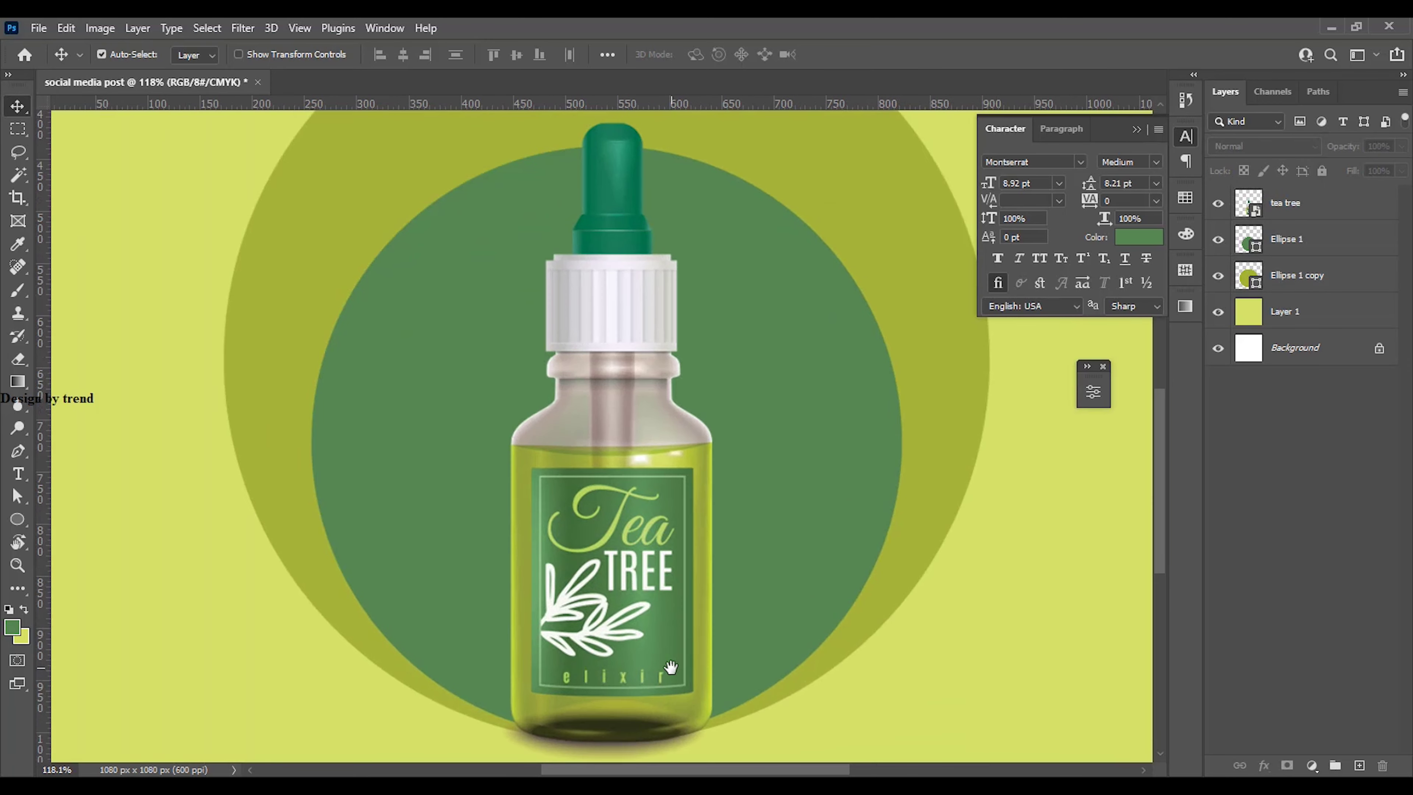
pyautogui.scroll(3, 671, 666)
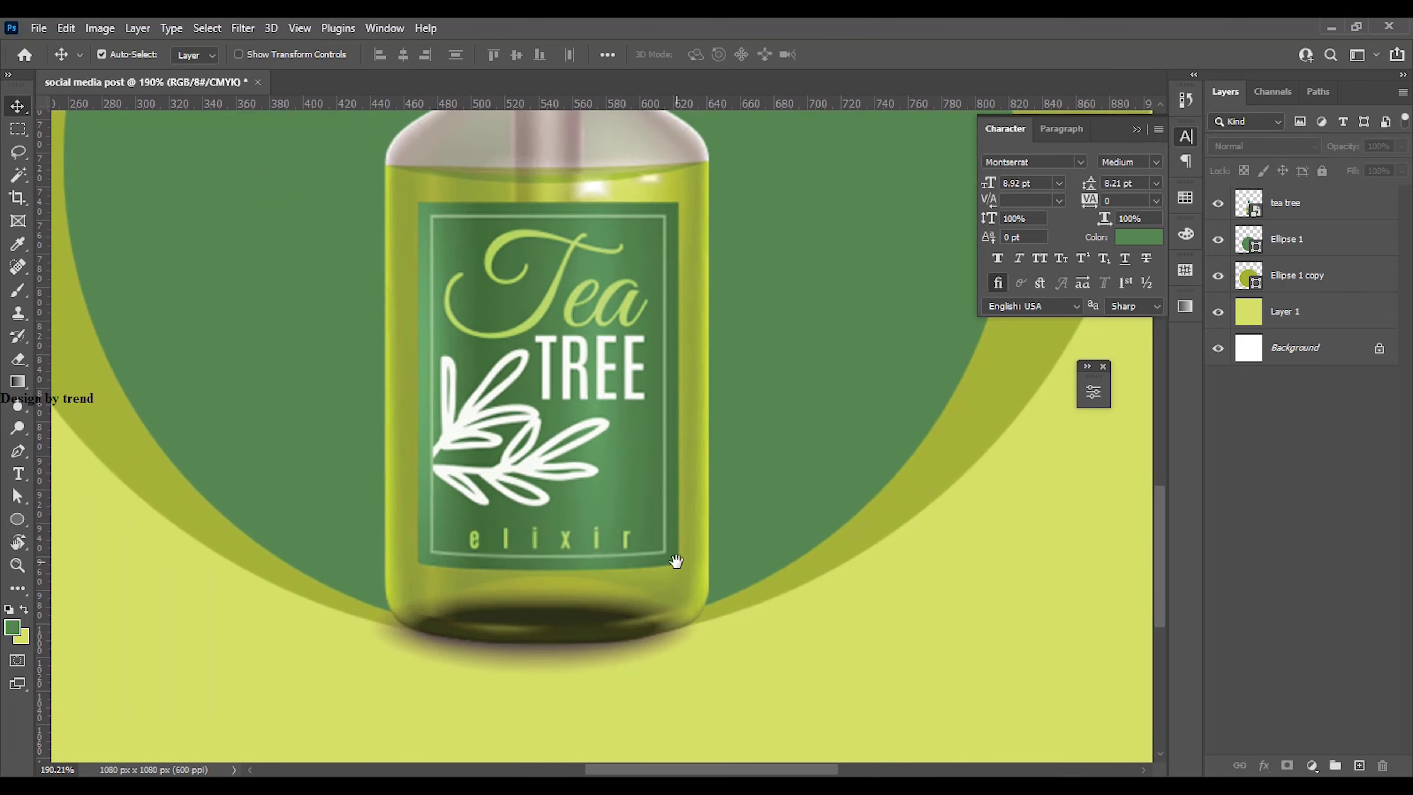
pyautogui.click(799, 396)
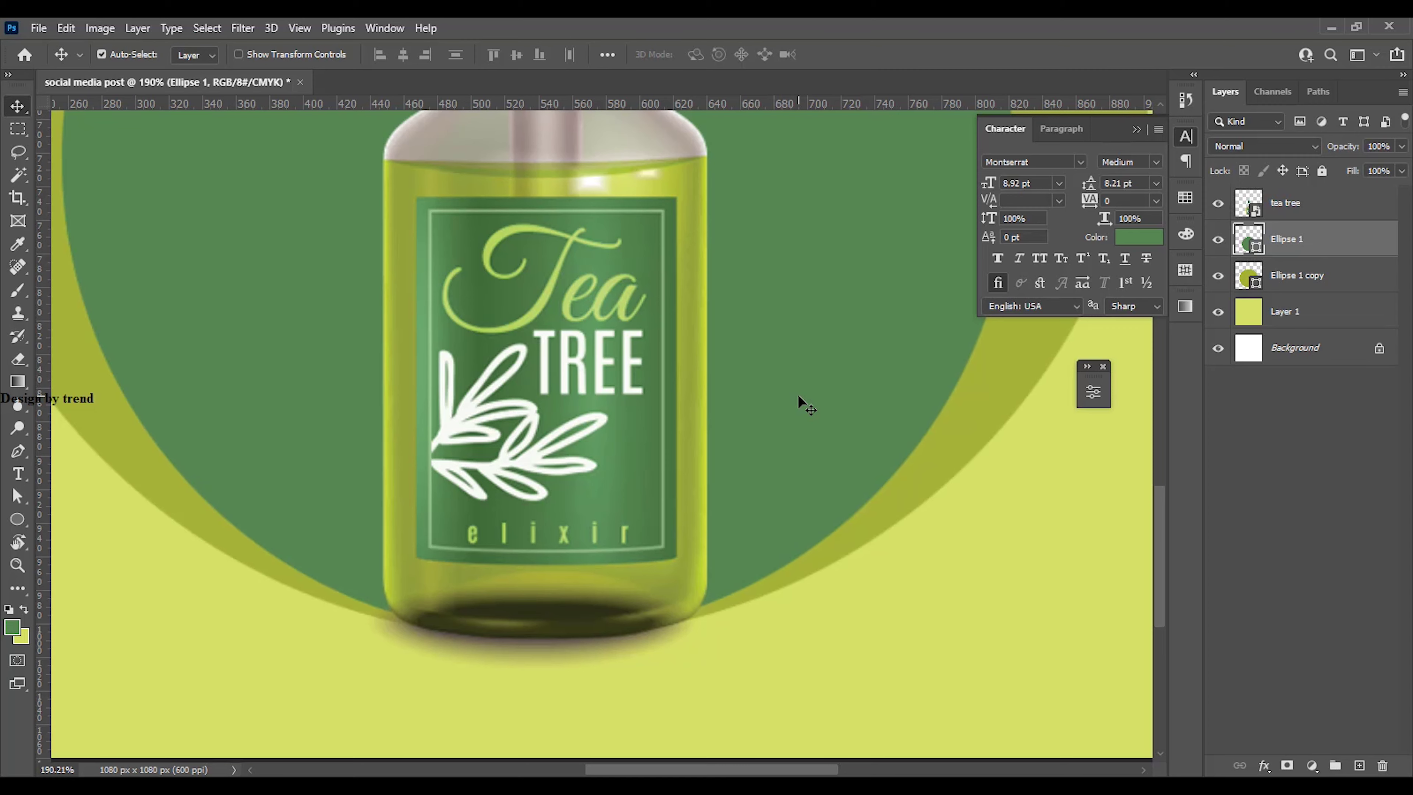
pyautogui.scroll(-5, 793, 525)
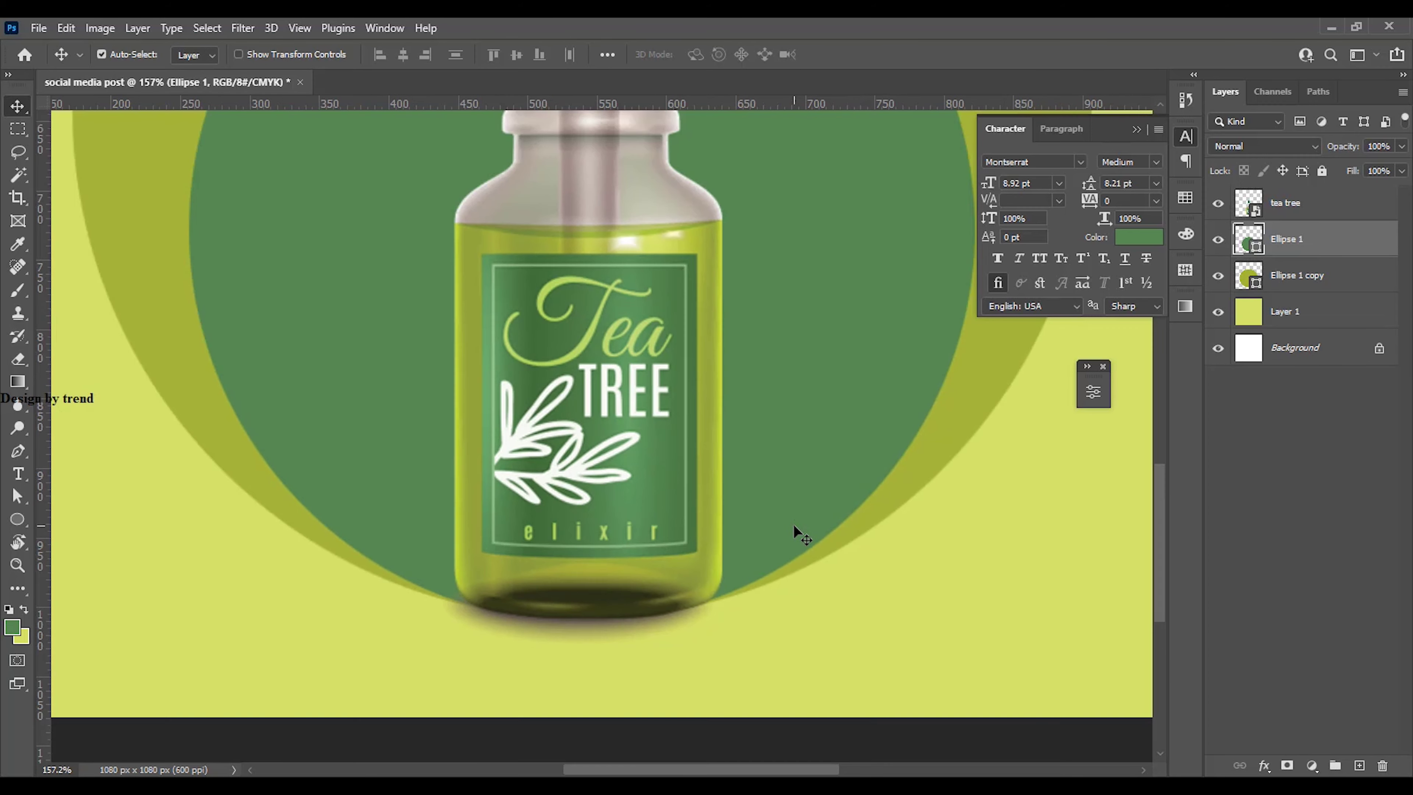
pyautogui.scroll(-1, 721, 594)
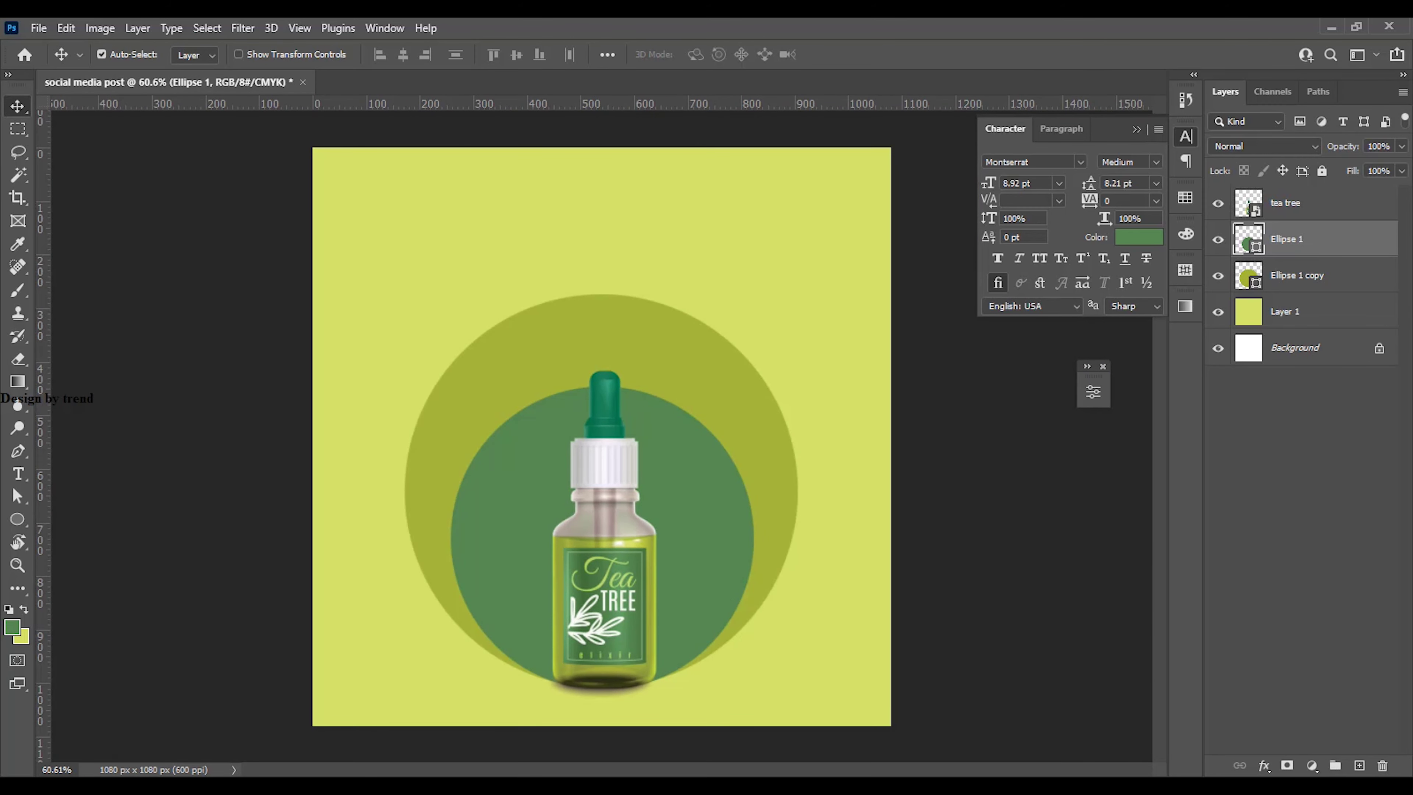
# Place the leaf 1 image from the File Explorer folder in the canvas's lower-left corner, scaled to 37.86% and rotated 88.20°
pyautogui.hotkey('alt', 'Tab')
pyautogui.moveTo(184, 261); pyautogui.dragTo(338, 643)
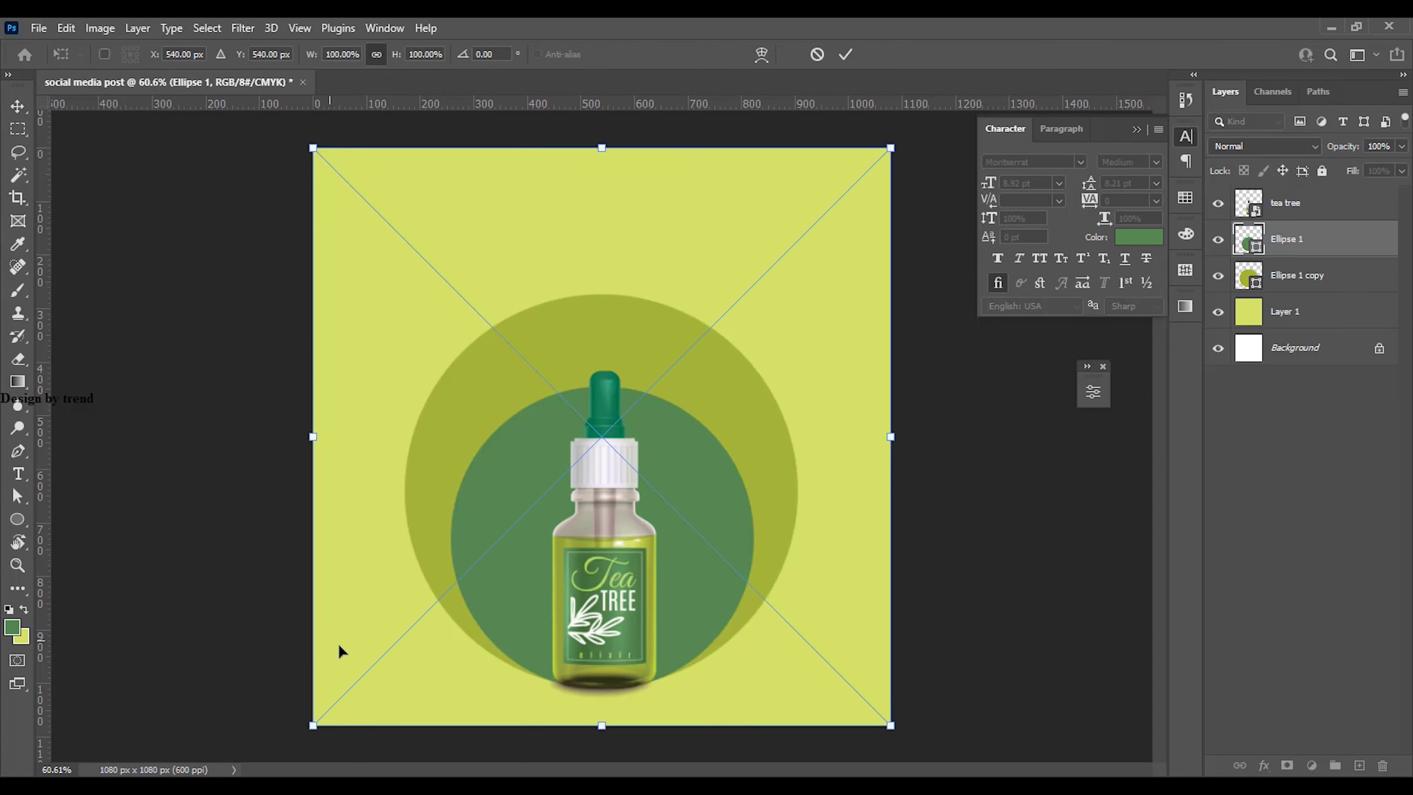
pyautogui.moveTo(890, 148); pyautogui.dragTo(585, 701)
pyautogui.moveTo(534, 505); pyautogui.dragTo(542, 498)
pyautogui.moveTo(467, 557); pyautogui.dragTo(398, 625)
pyautogui.click(846, 54)
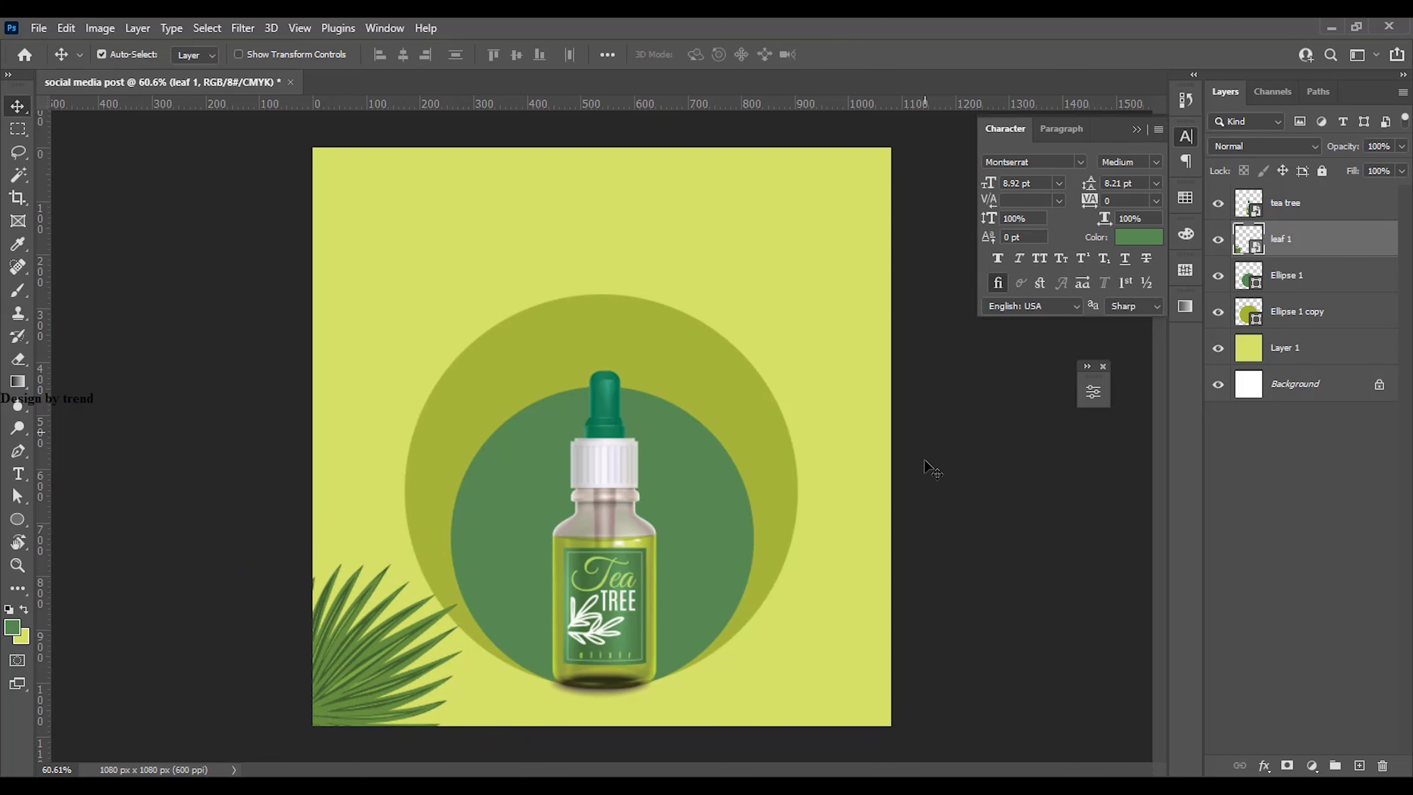
# Duplicate leaf 1, flip the copy horizontally and move it to the canvas's lower-right corner
pyautogui.hotkey('ctrl', 'j')
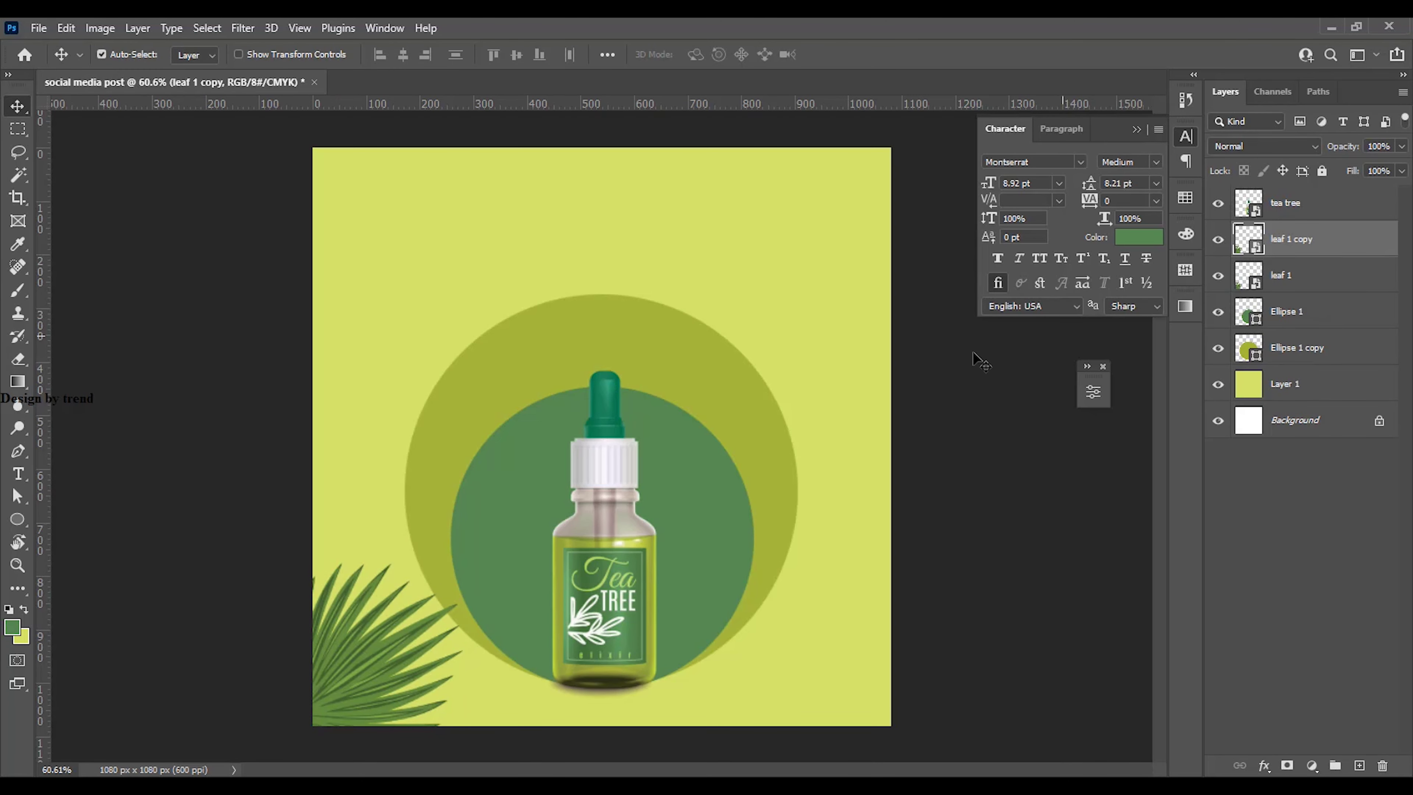
pyautogui.hotkey('ctrl', 't')
pyautogui.rightClick(359, 648)
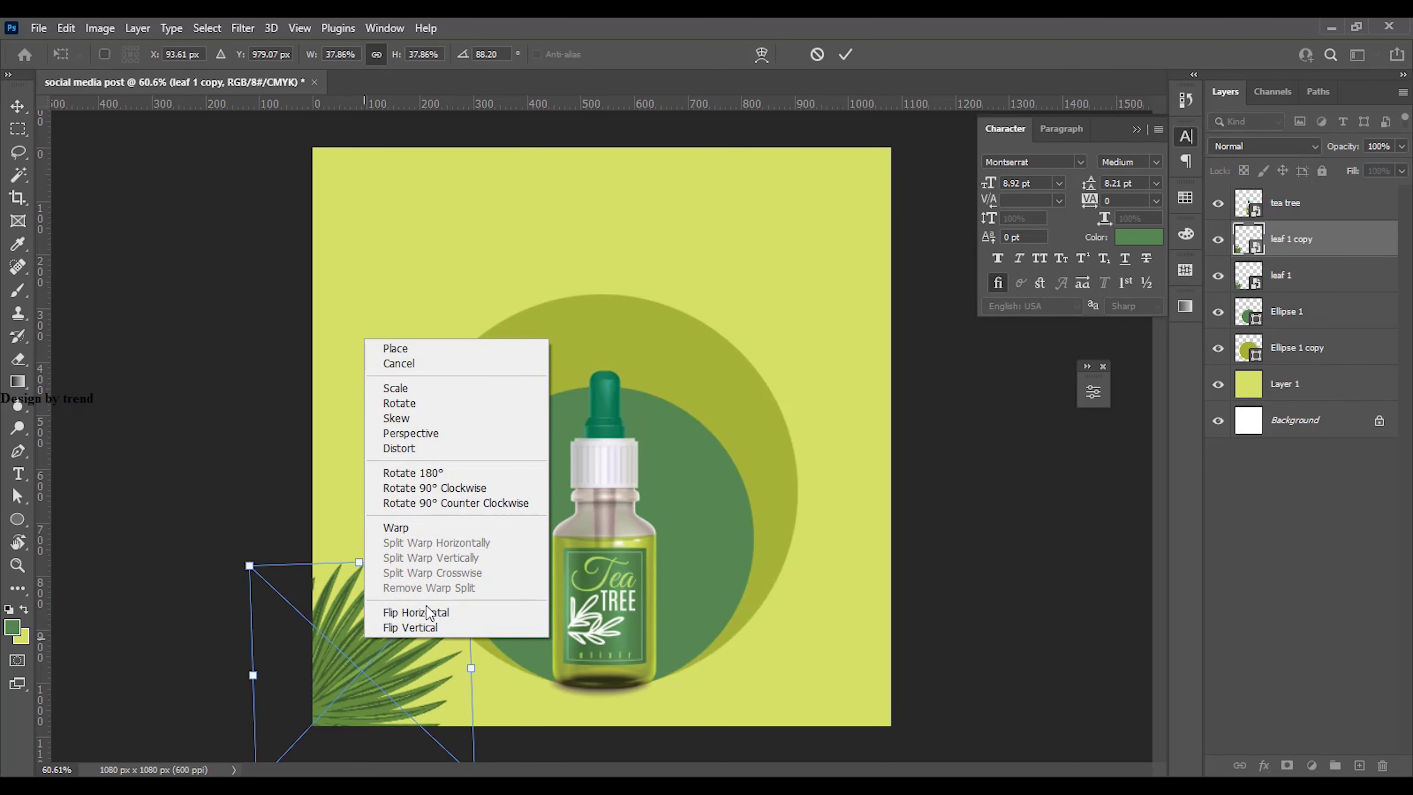
pyautogui.click(428, 612)
pyautogui.moveTo(388, 657); pyautogui.dragTo(847, 671)
pyautogui.click(845, 54)
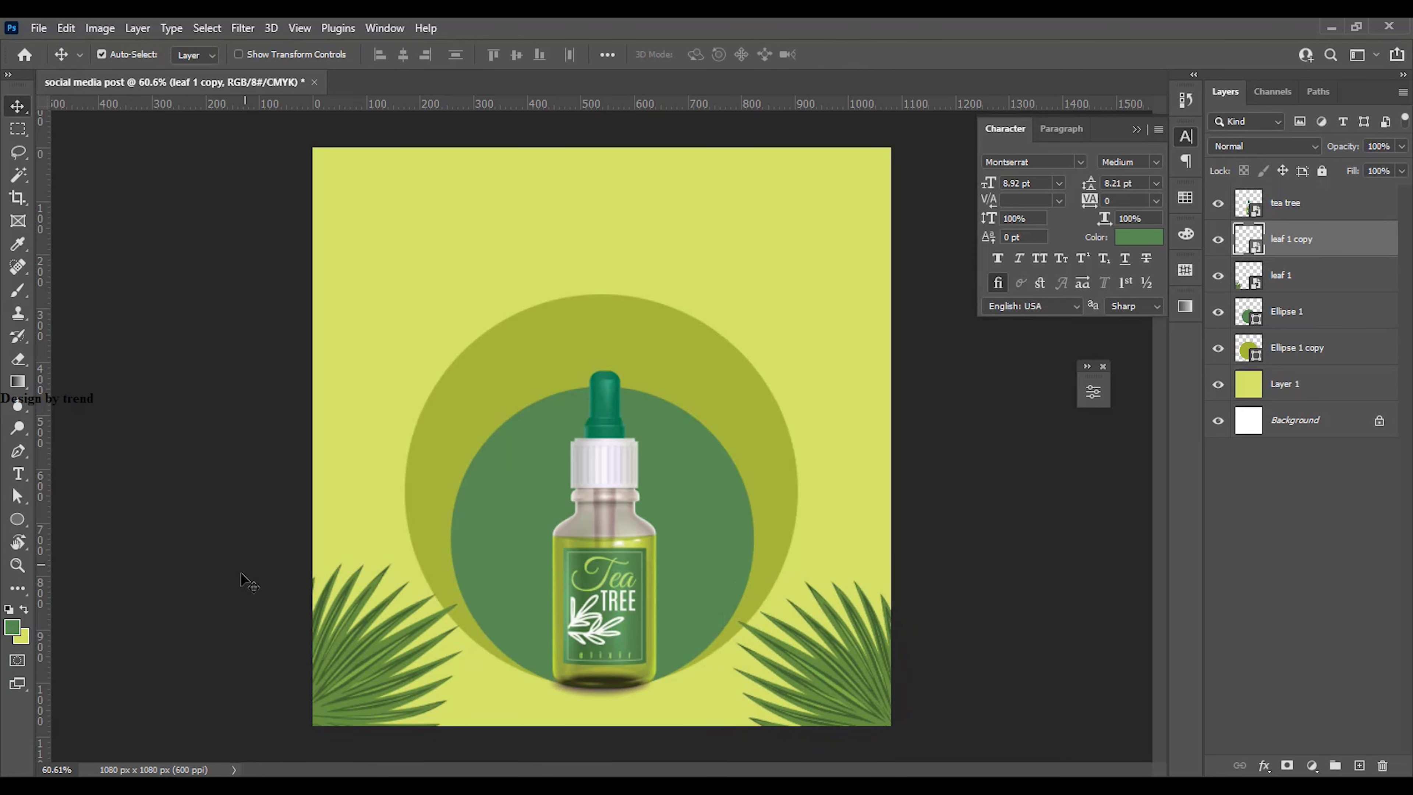
# Move both leaf layers beneath Ellipse 1 copy so they sit behind the circles
pyautogui.click(158, 543)
pyautogui.click(1312, 351)
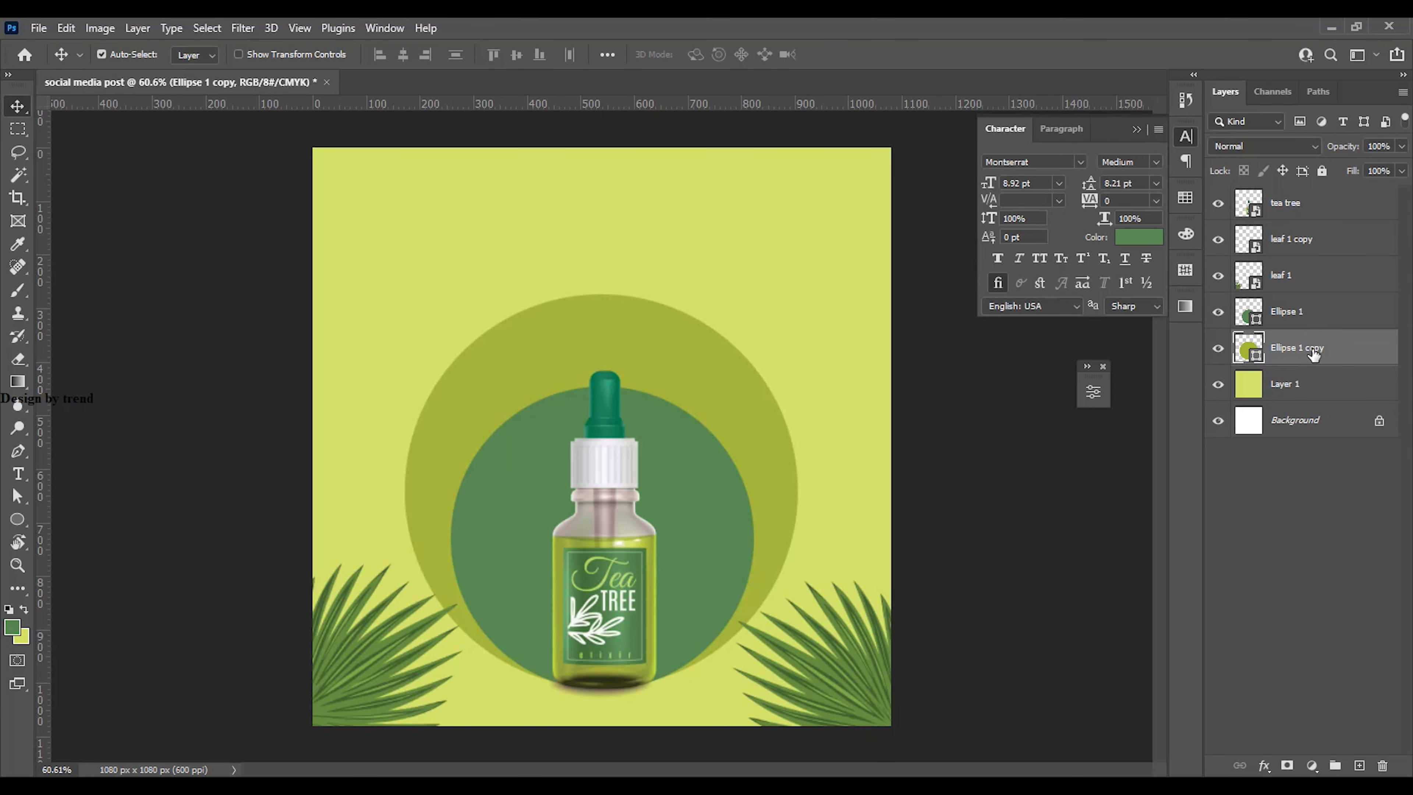
pyautogui.click(1314, 285)
pyautogui.keyDown('shift'); pyautogui.click(1308, 246); pyautogui.keyUp('shift')
pyautogui.moveTo(1308, 246); pyautogui.dragTo(1331, 356)
# Raise the tea tree bottle and both circles together slightly above the leaves
pyautogui.click(1320, 278)
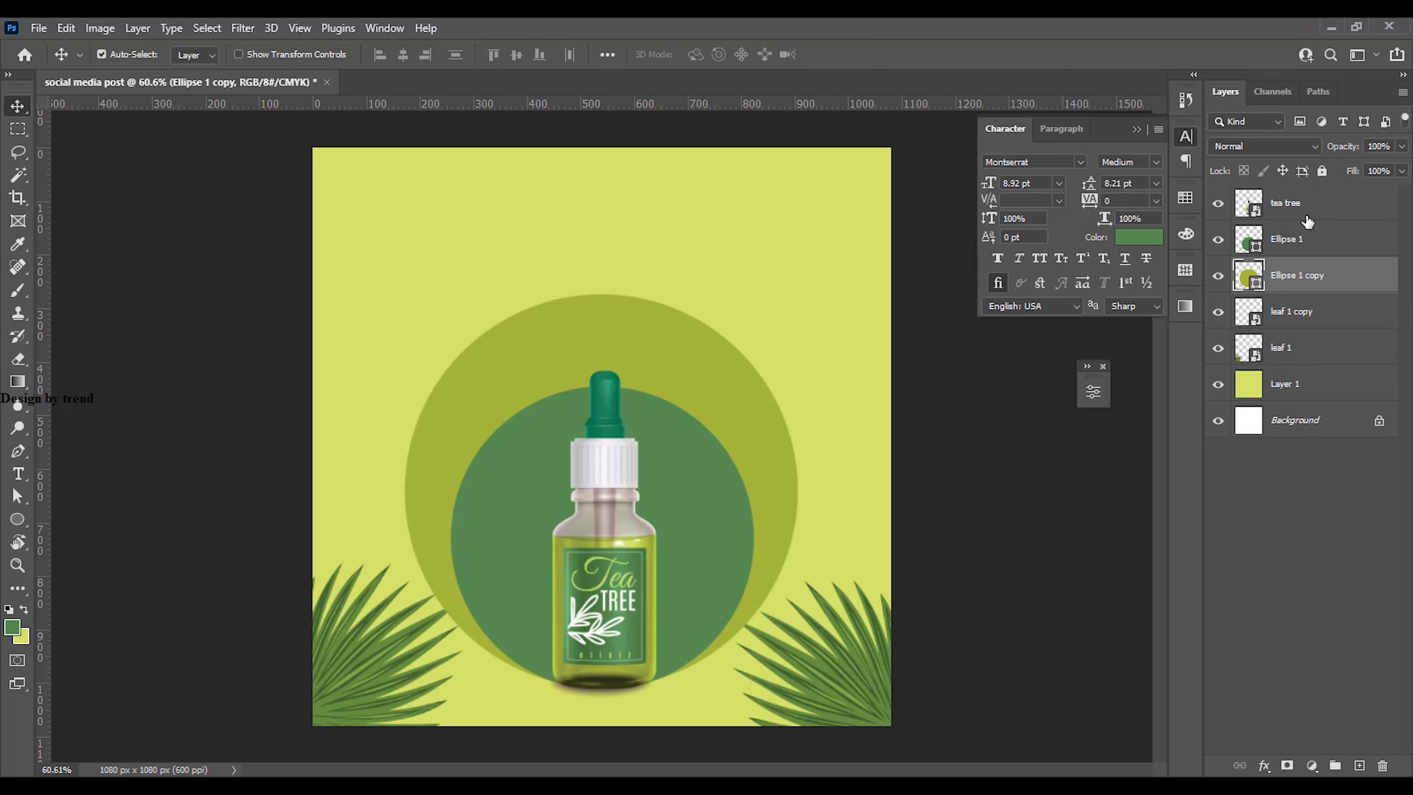
pyautogui.keyDown('shift'); pyautogui.click(1306, 216); pyautogui.keyUp('shift')
pyautogui.hotkey('shift', 'Up')
pyautogui.hotkey('shift', 'Up')
pyautogui.hotkey('shift', 'Up')
pyautogui.hotkey('shift', 'Up')
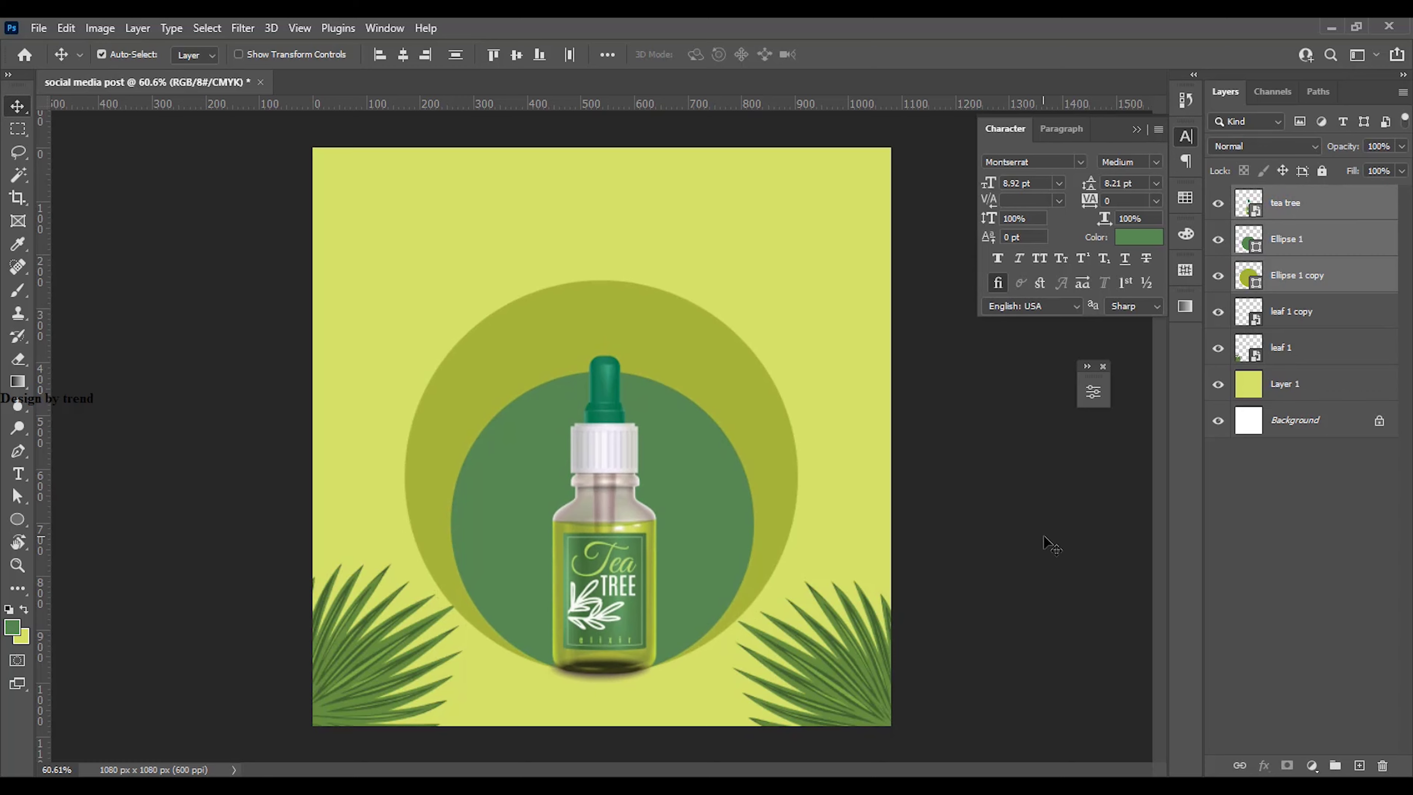
# Preview the leaf 2 image in its folder and place it over the bottle at 44.12% scale, rotated -38.48°
pyautogui.click(216, 715)
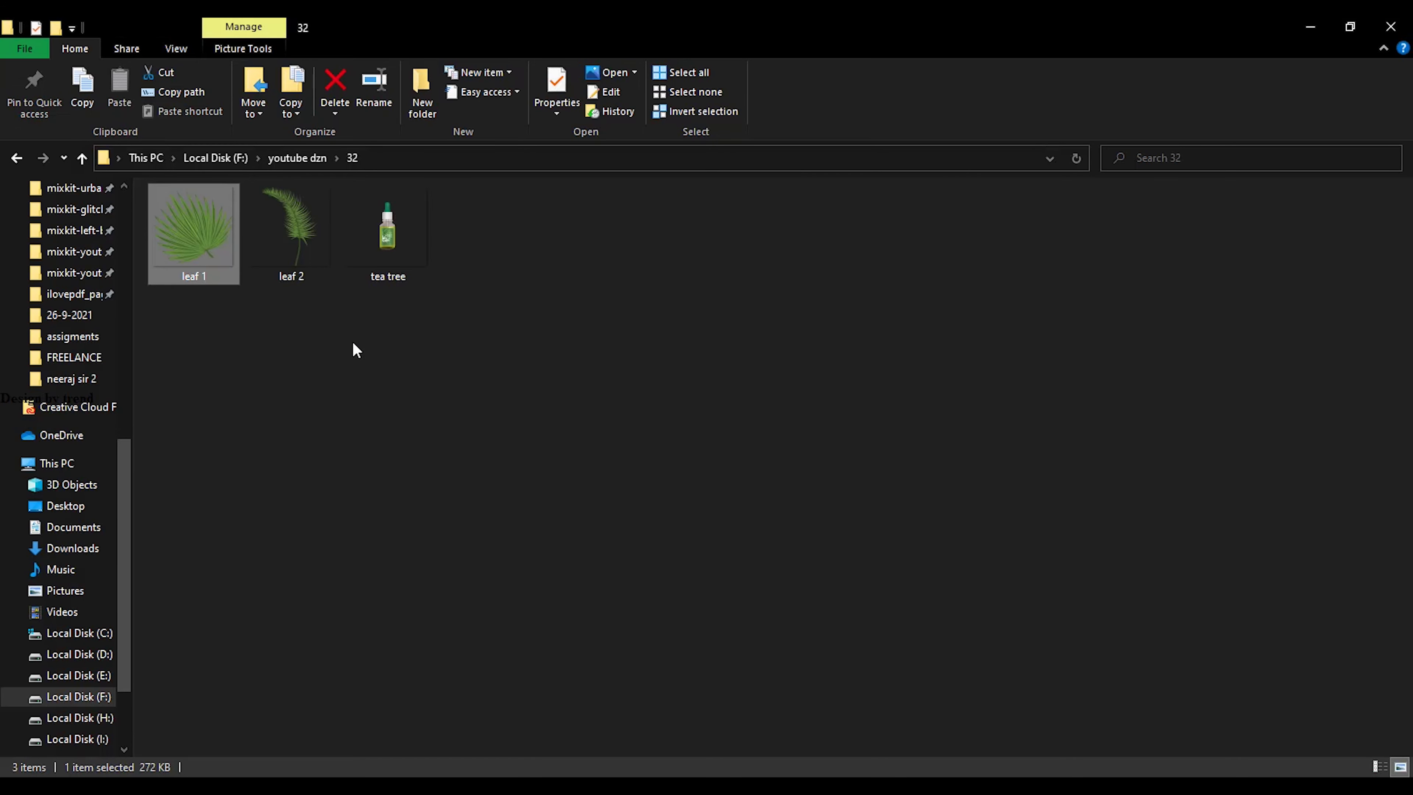
pyautogui.doubleClick(288, 230)
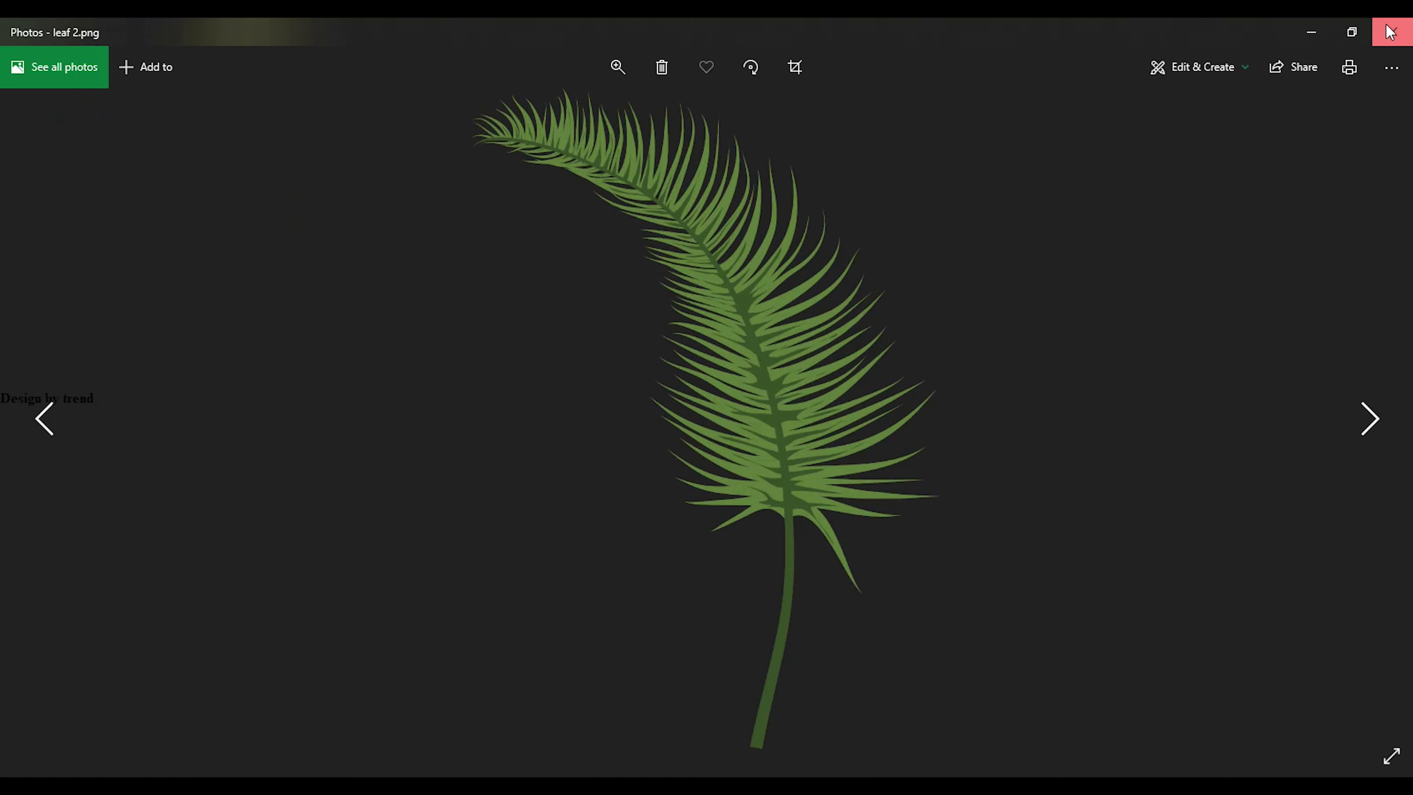
pyautogui.click(1392, 31)
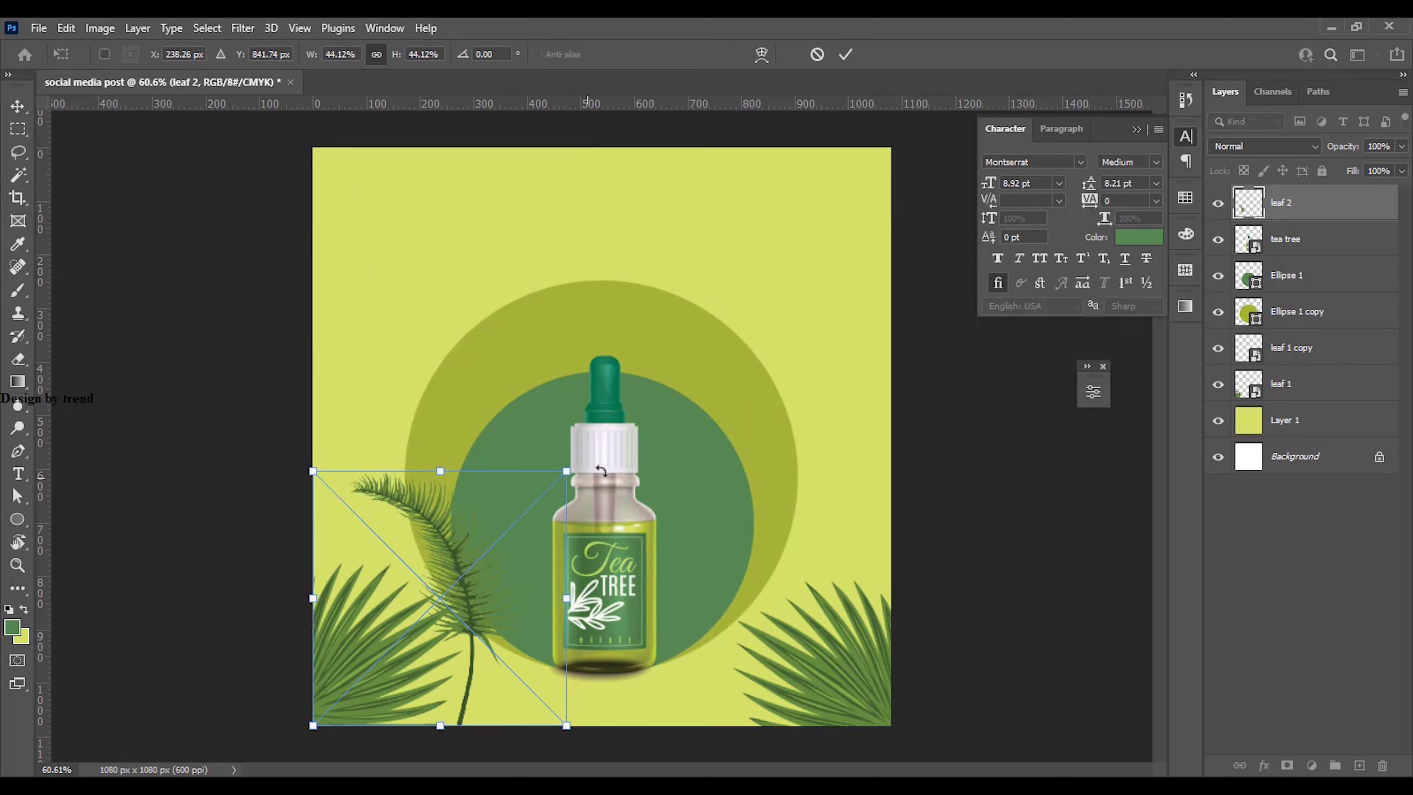
pyautogui.moveTo(601, 464); pyautogui.dragTo(724, 453)
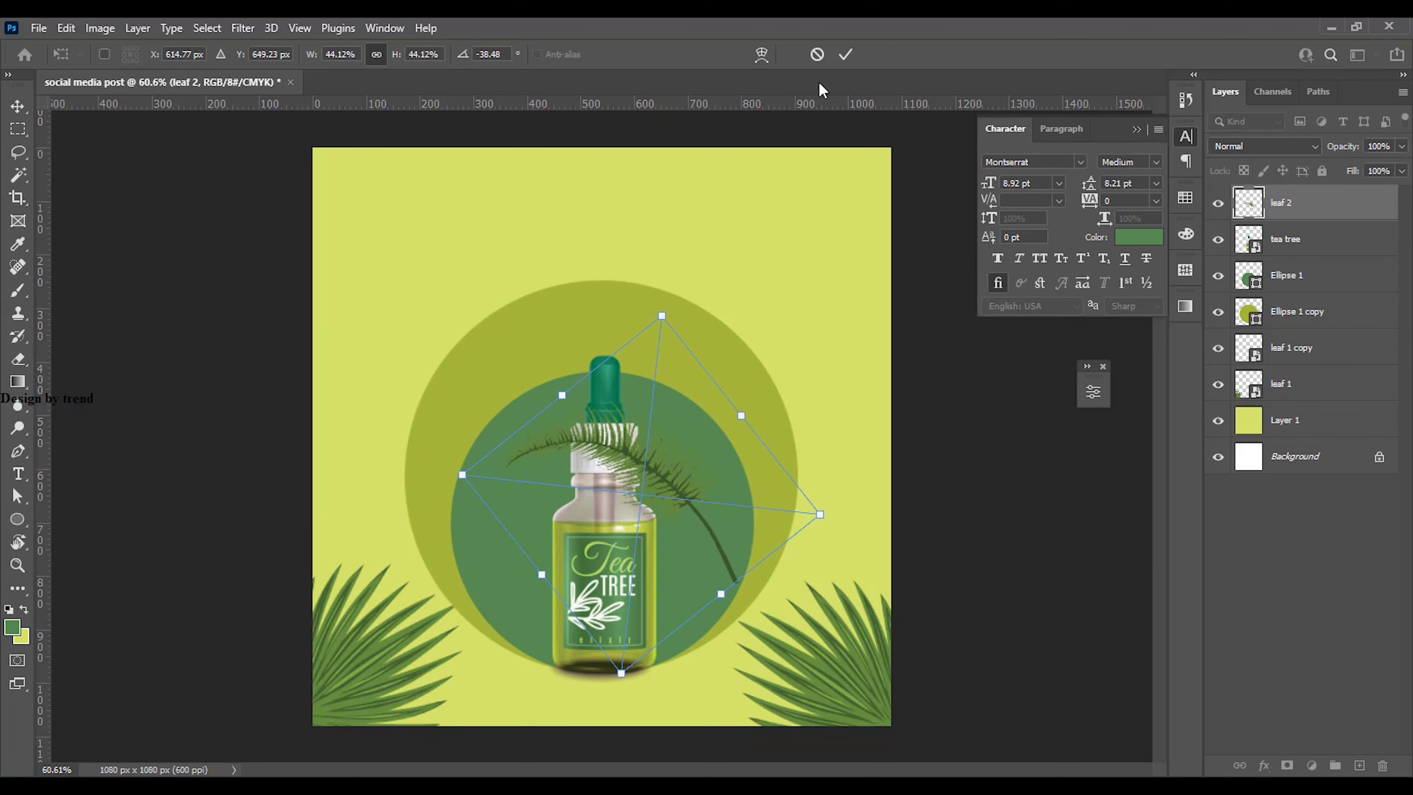
pyautogui.click(841, 65)
# Move leaf 2 to the bottle's left side and reorder its layer below tea tree, tucking the stem behind the bottle
pyautogui.moveTo(662, 506); pyautogui.dragTo(548, 506)
pyautogui.moveTo(1302, 207); pyautogui.dragTo(1307, 257)
pyautogui.moveTo(540, 498)
pyautogui.mouseDown()
pyautogui.moveTo(524, 495)
pyautogui.moveTo(532, 521)
pyautogui.moveTo(531, 507)
pyautogui.mouseUp()
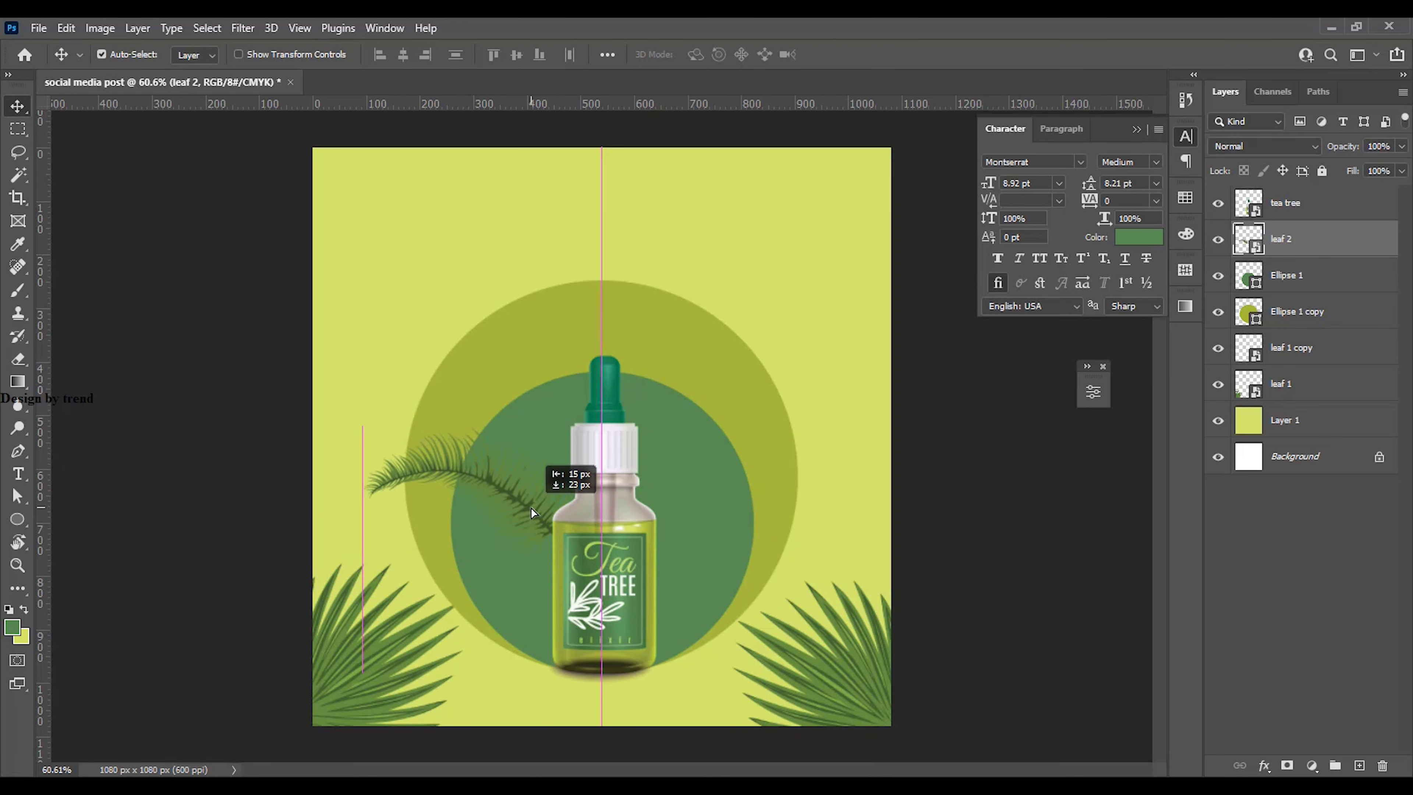
# Duplicate leaf 2, scale the copy to 40.03%, and place it just below the original beside the bottle
pyautogui.hotkey('ctrl', 'j')
pyautogui.hotkey('ctrl', 'r')
pyautogui.hotkey('ctrl', 't')
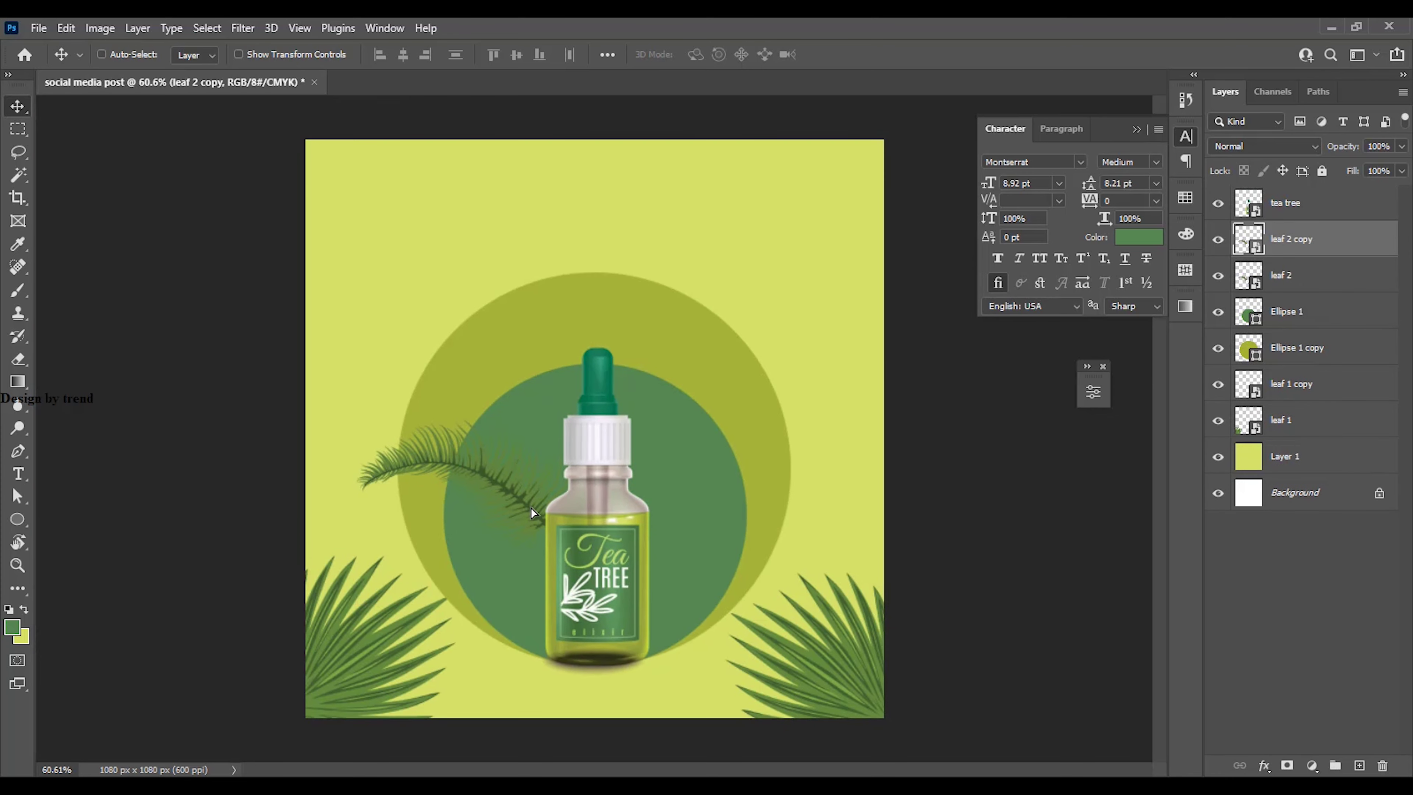
pyautogui.moveTo(521, 472); pyautogui.dragTo(508, 511)
pyautogui.moveTo(507, 377); pyautogui.dragTo(505, 393)
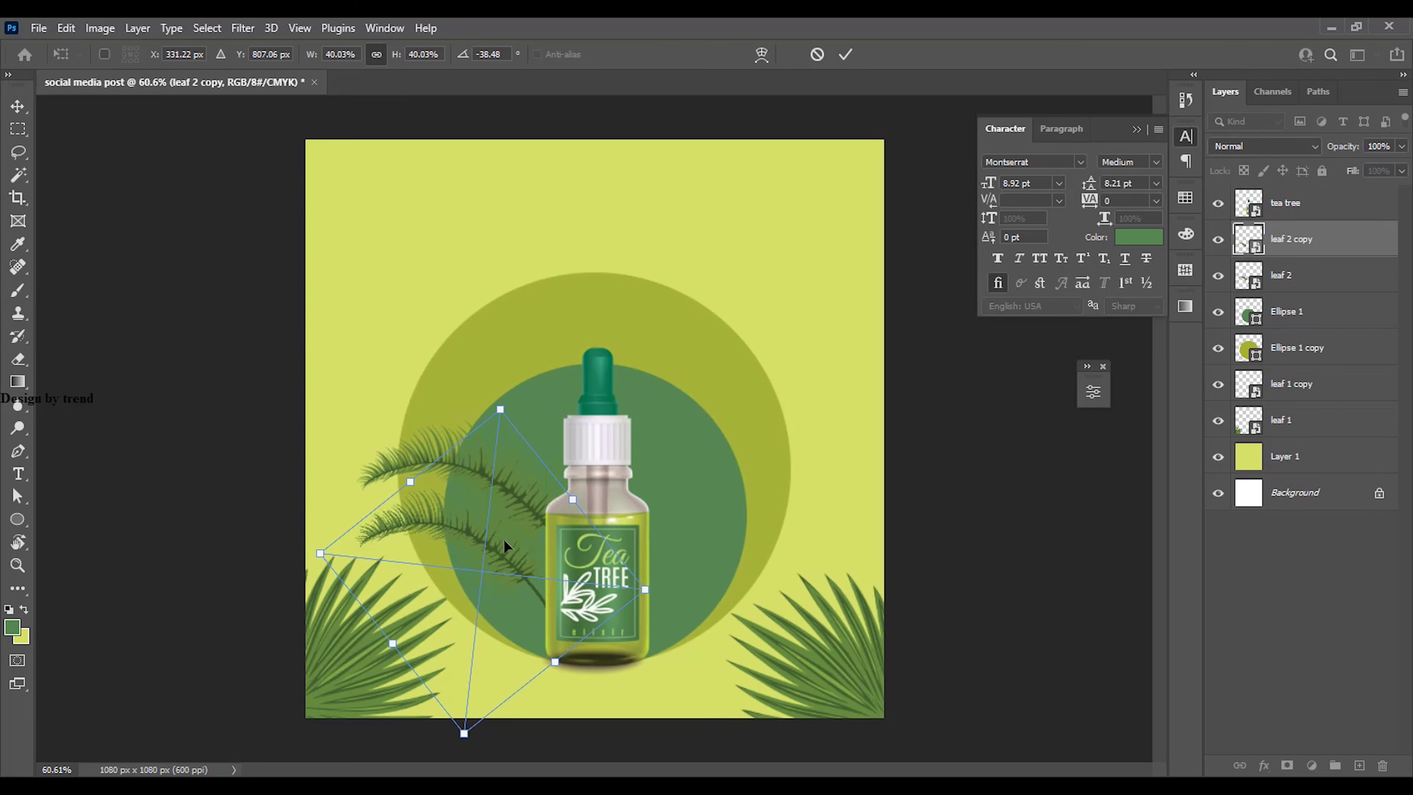
pyautogui.moveTo(503, 540); pyautogui.dragTo(517, 527)
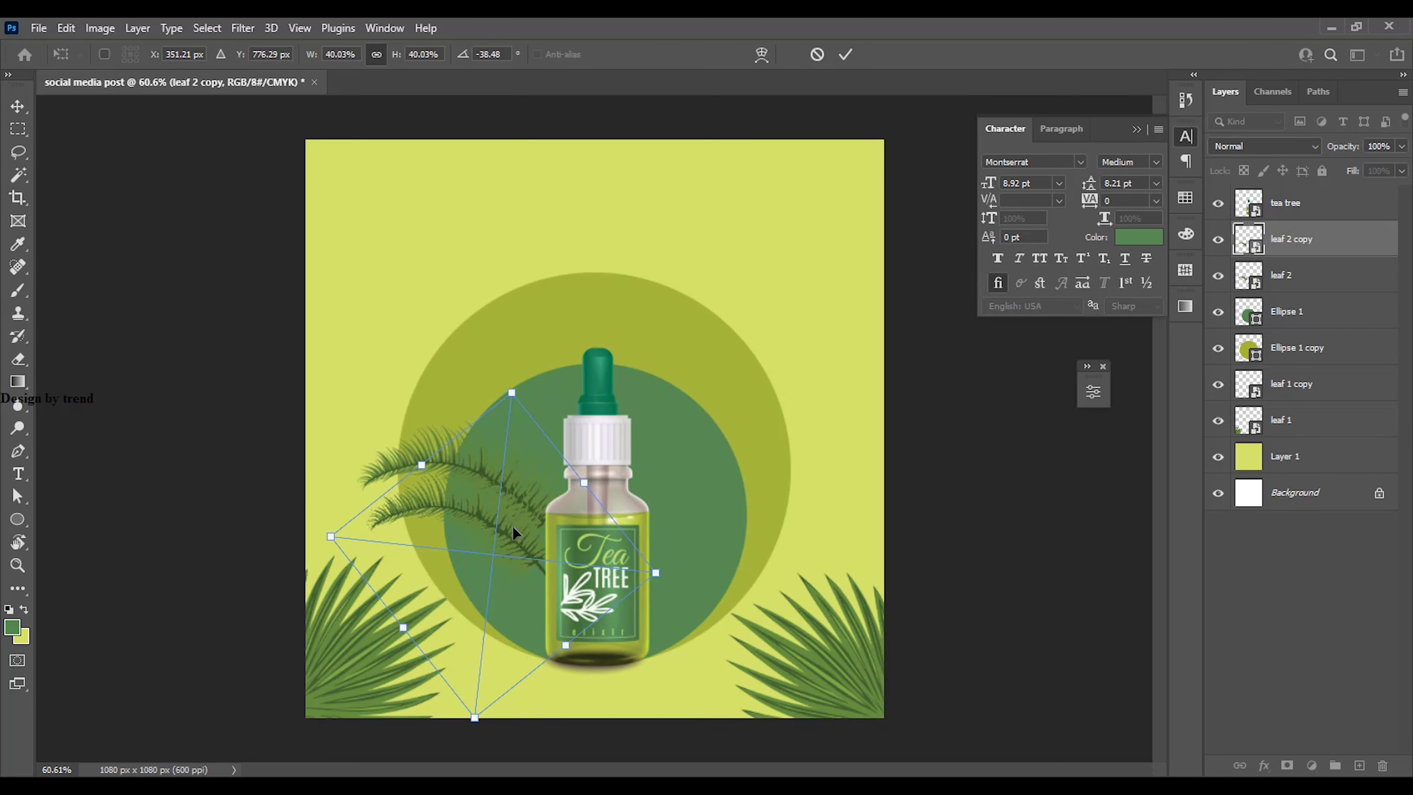
pyautogui.click(845, 54)
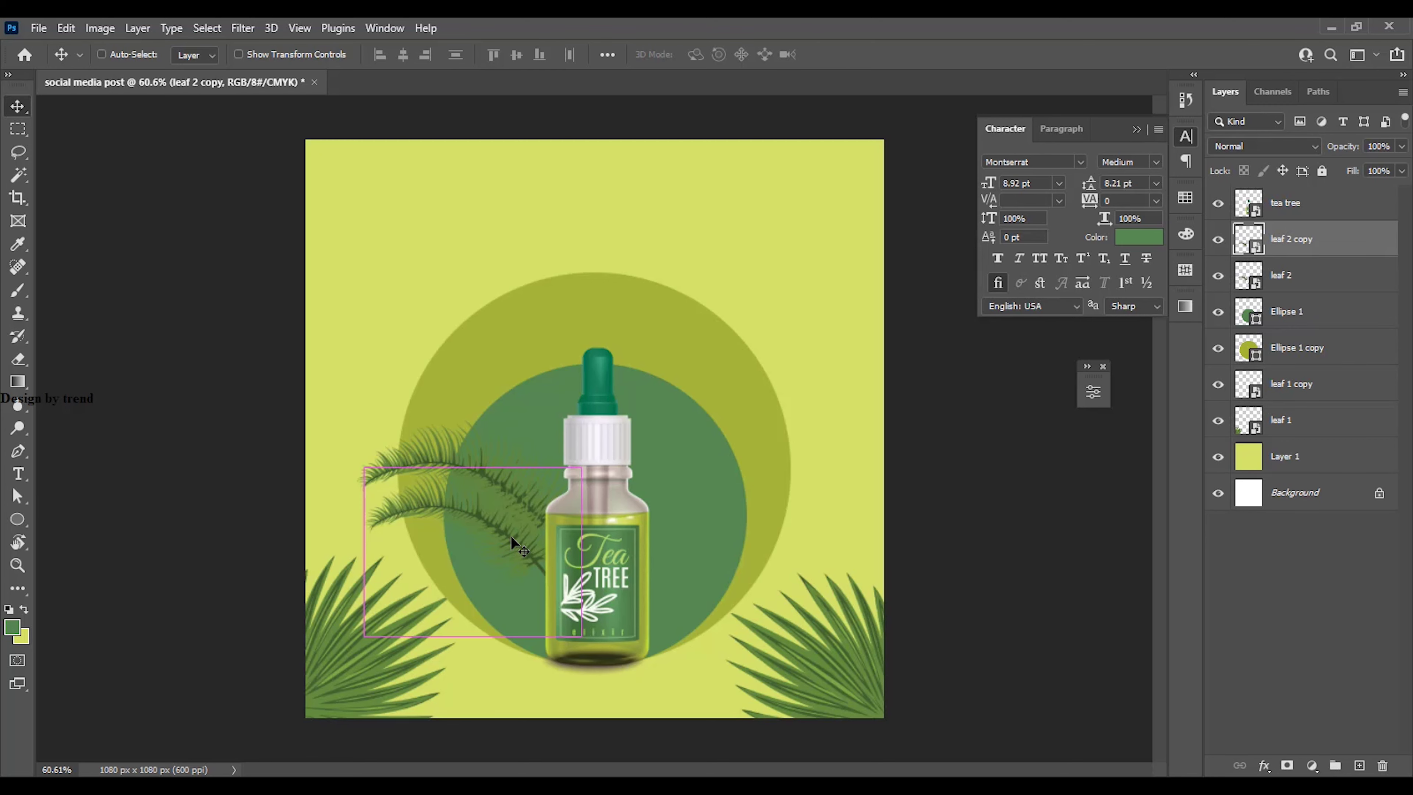
# Duplicate leaf 2 copy, shrink the new copy slightly, and place it as the third frond below the other two
pyautogui.hotkey('ctrl', 'j')
pyautogui.hotkey('ctrl', 't')
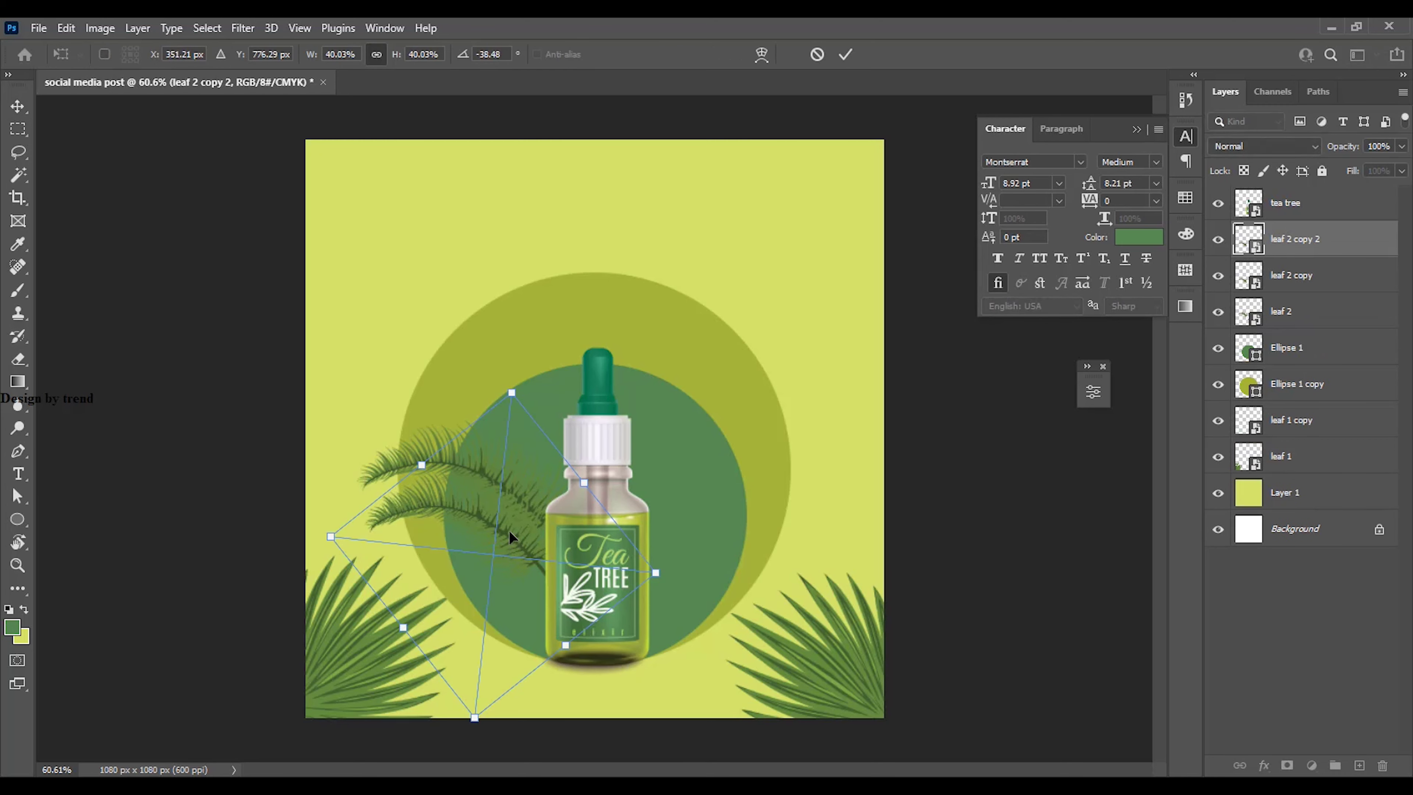
pyautogui.moveTo(510, 397); pyautogui.dragTo(505, 427)
pyautogui.moveTo(496, 556); pyautogui.dragTo(498, 572)
pyautogui.click(846, 54)
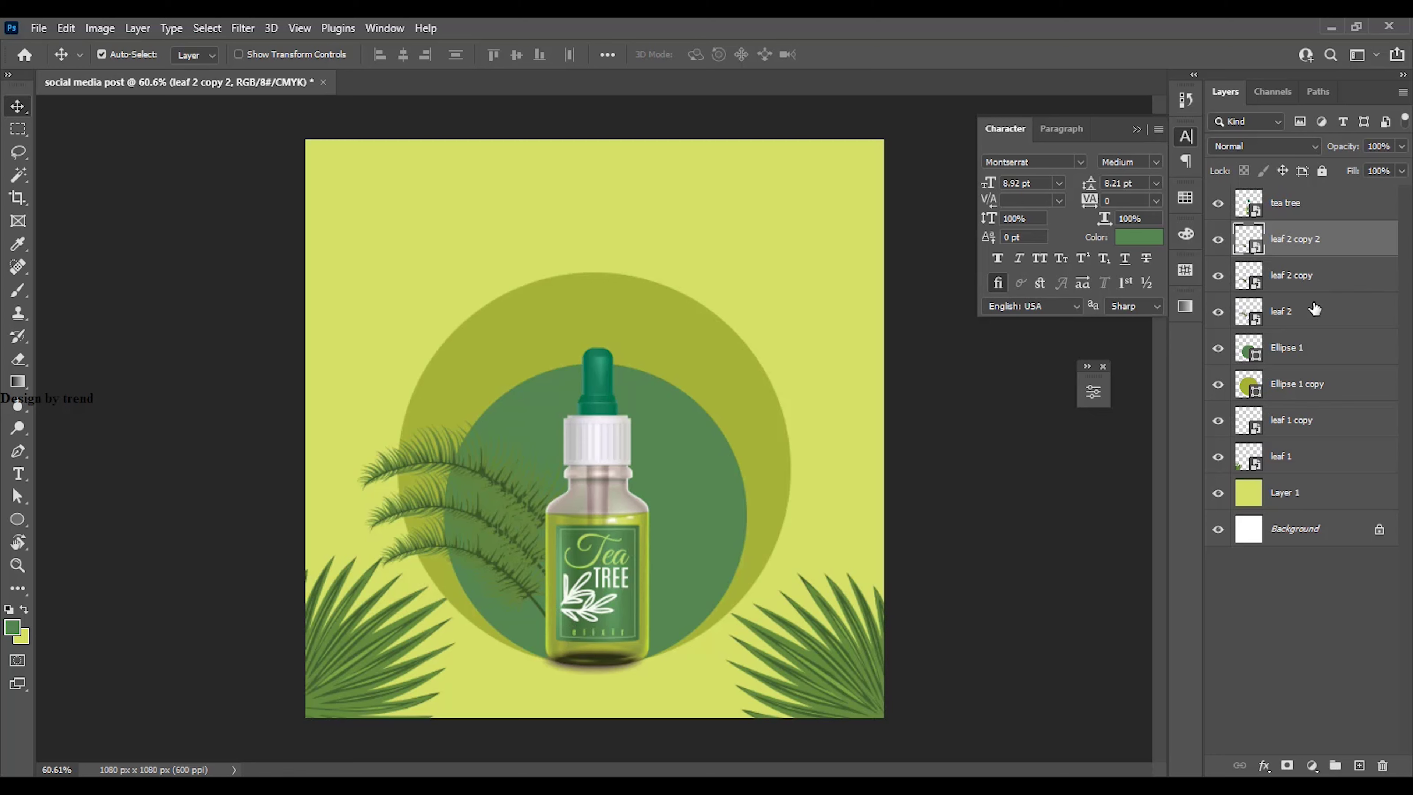
# Add a layer mask to leaf 2 copy 2 and paint black over the stem sticking out beneath the bottle
pyautogui.click(1314, 310)
pyautogui.click(1333, 244)
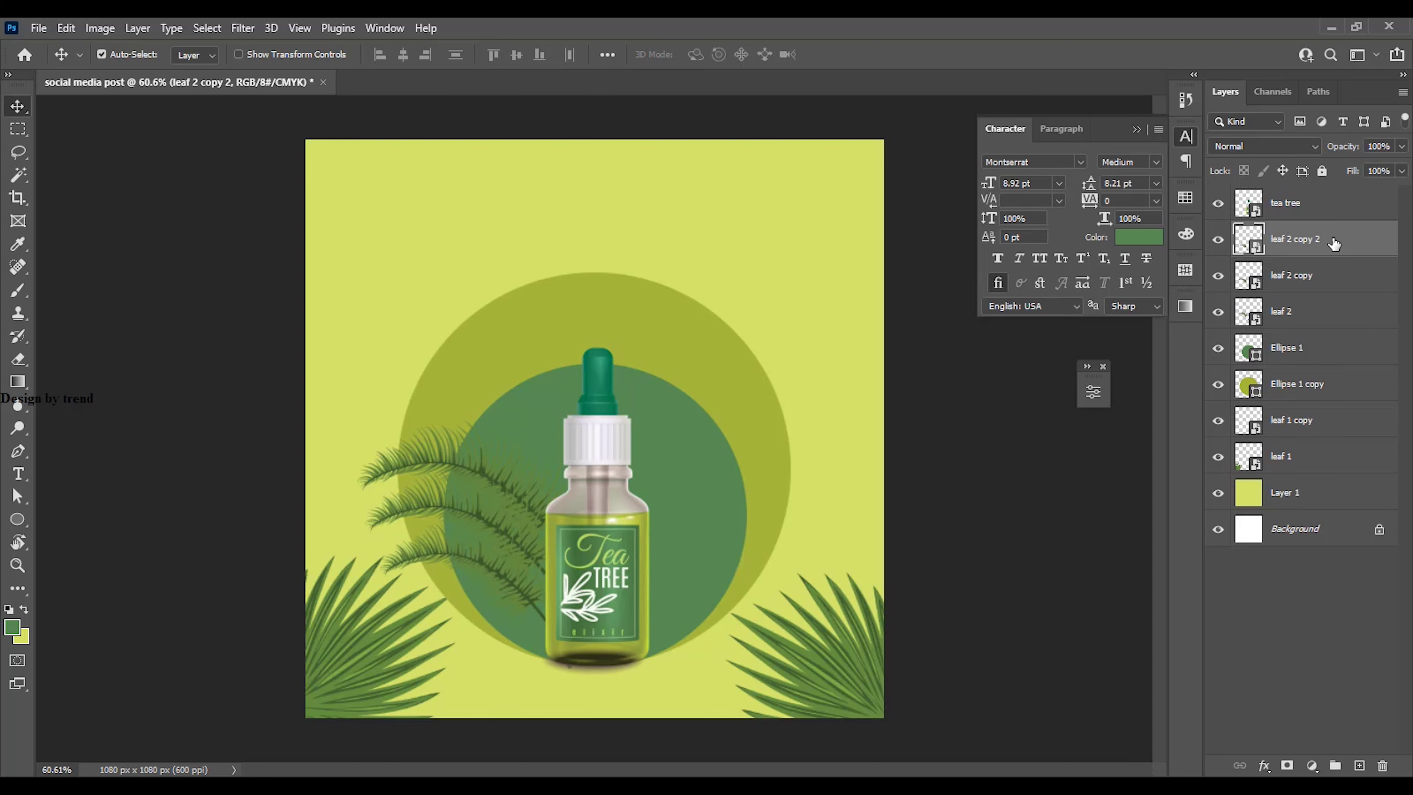
pyautogui.click(1287, 765)
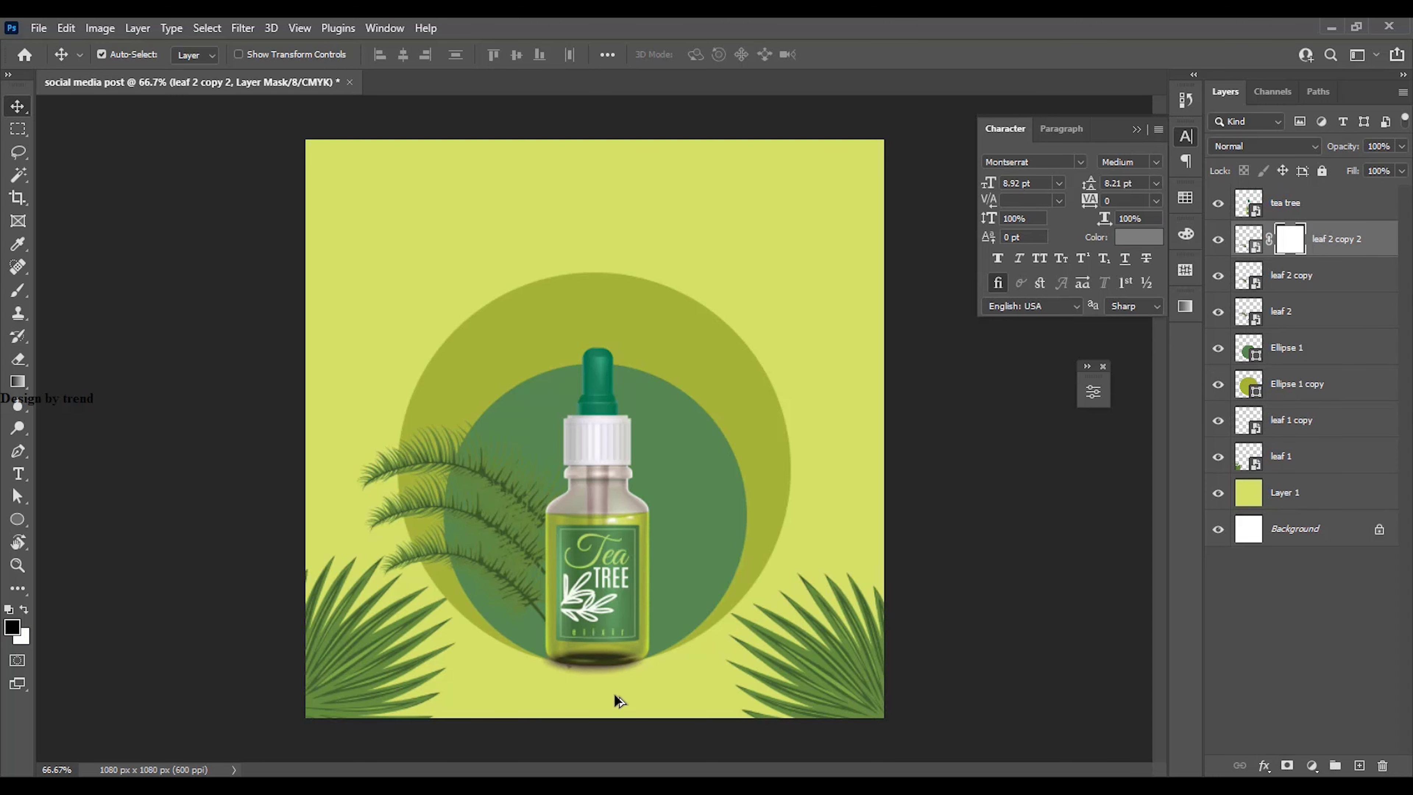
pyautogui.scroll(5, 614, 694)
pyautogui.moveTo(604, 673); pyautogui.dragTo(583, 578)
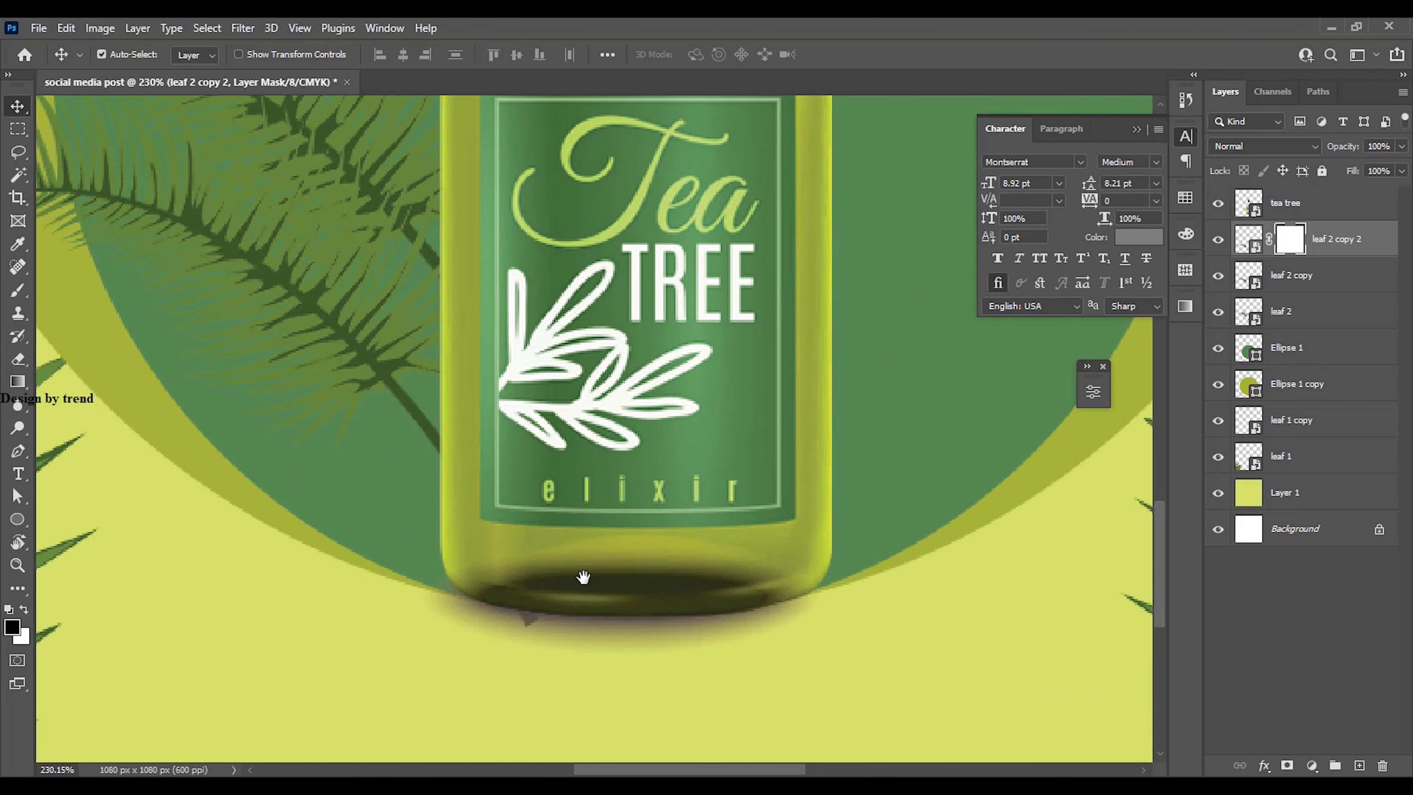
pyautogui.press('b')
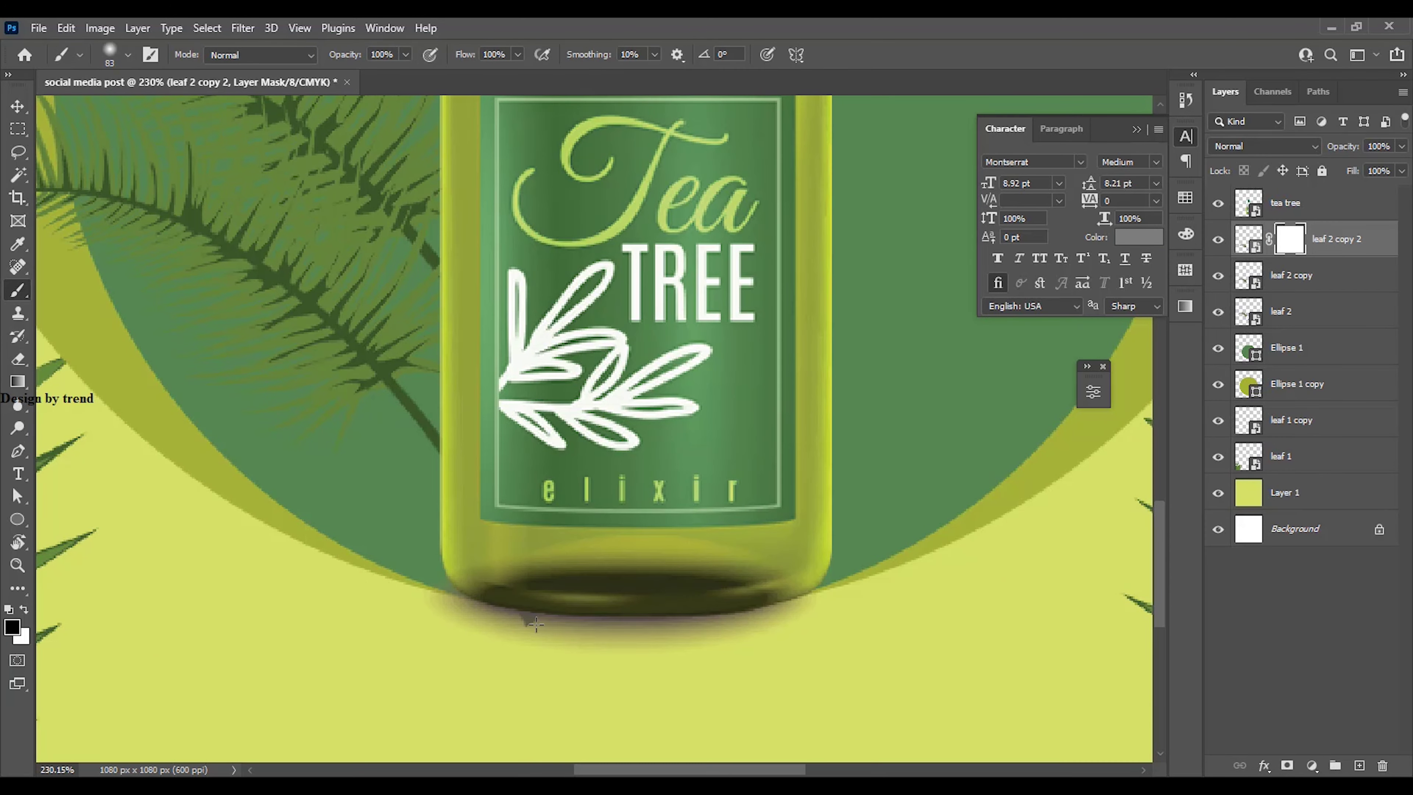
pyautogui.moveTo(536, 623); pyautogui.dragTo(562, 622)
pyautogui.scroll(-5, 551, 617)
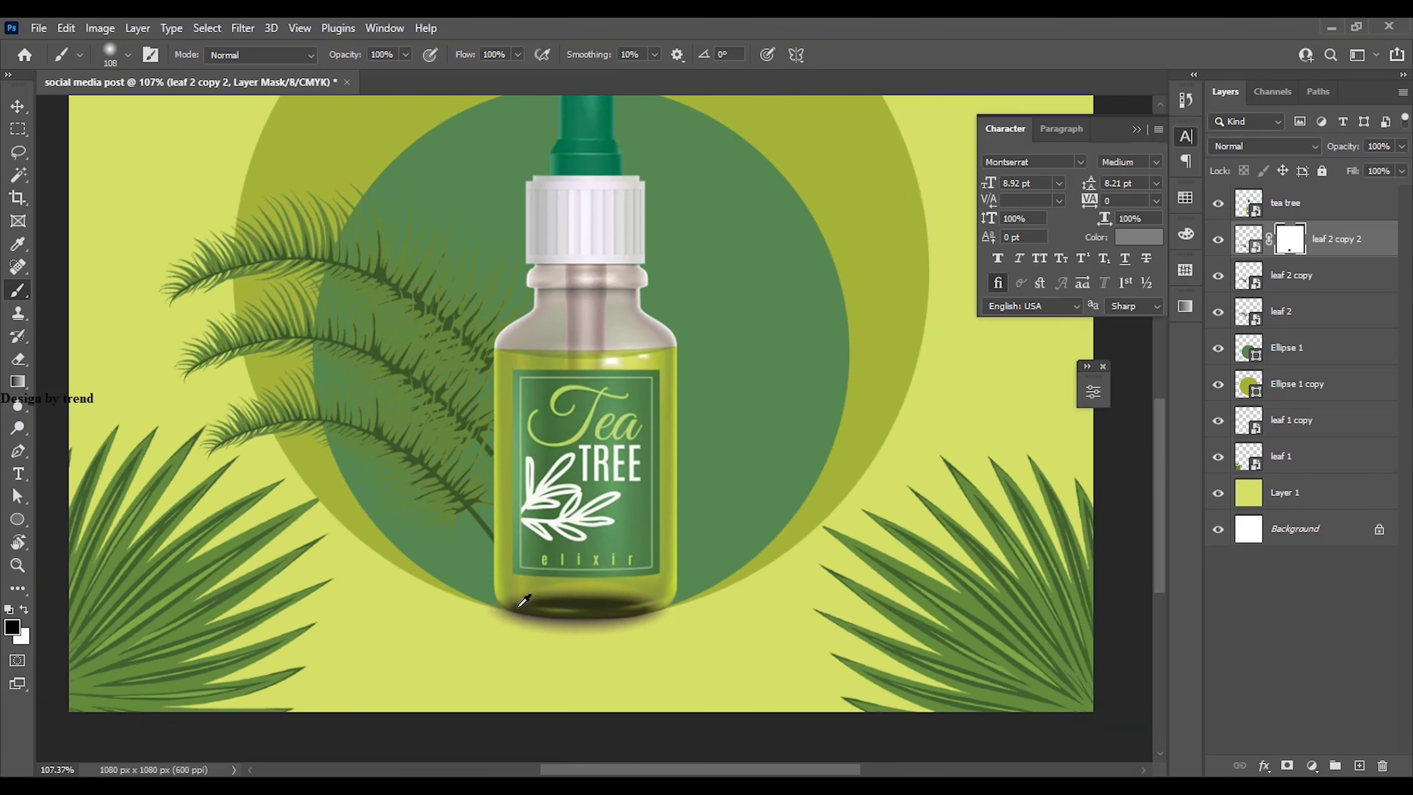
pyautogui.scroll(-3, 196, 543)
pyautogui.click(17, 106)
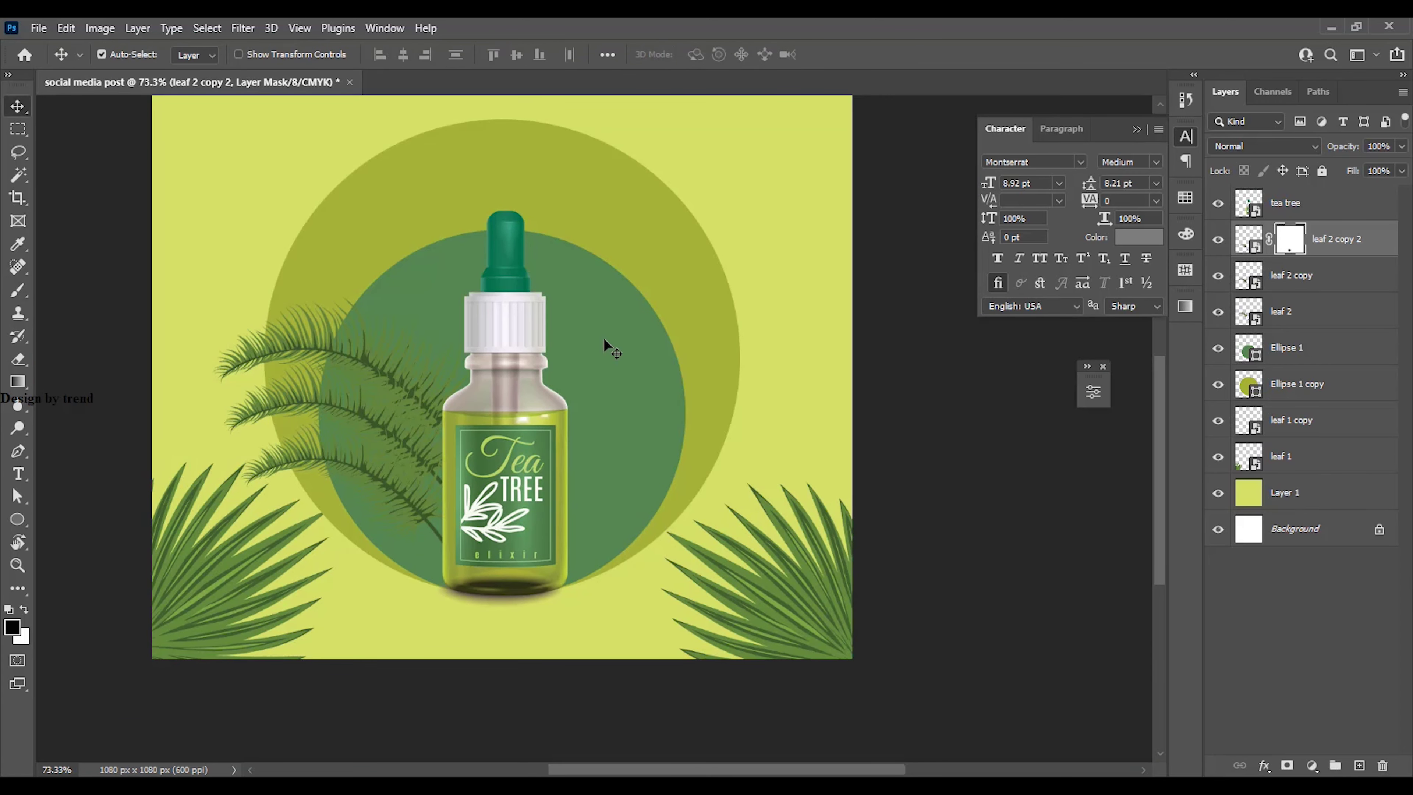
# Duplicate the three leaf 2 layers together, flip the copies horizontally, and move them to the bottle's right side
pyautogui.click(1305, 323)
pyautogui.click(1325, 253)
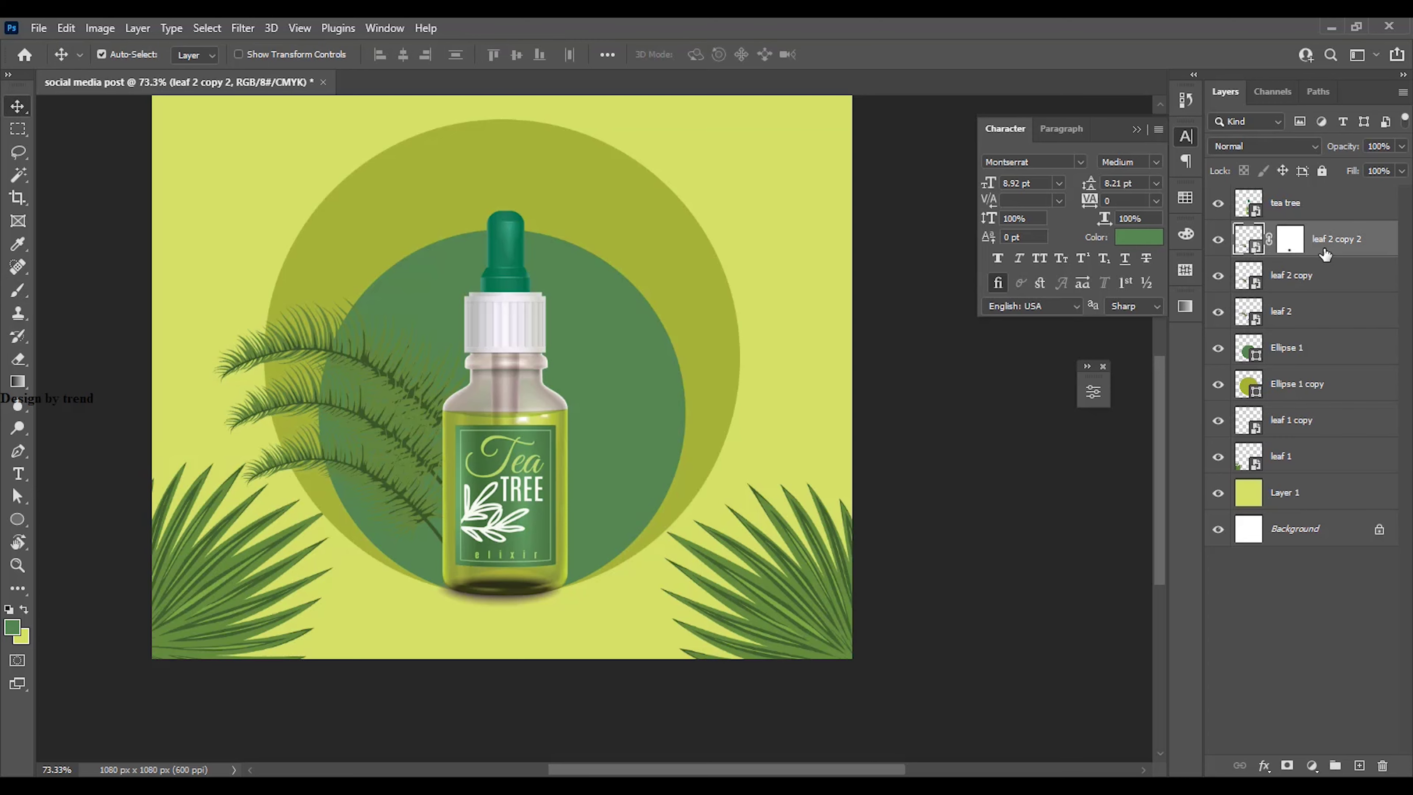
pyautogui.keyDown('shift'); pyautogui.click(1327, 322); pyautogui.keyUp('shift')
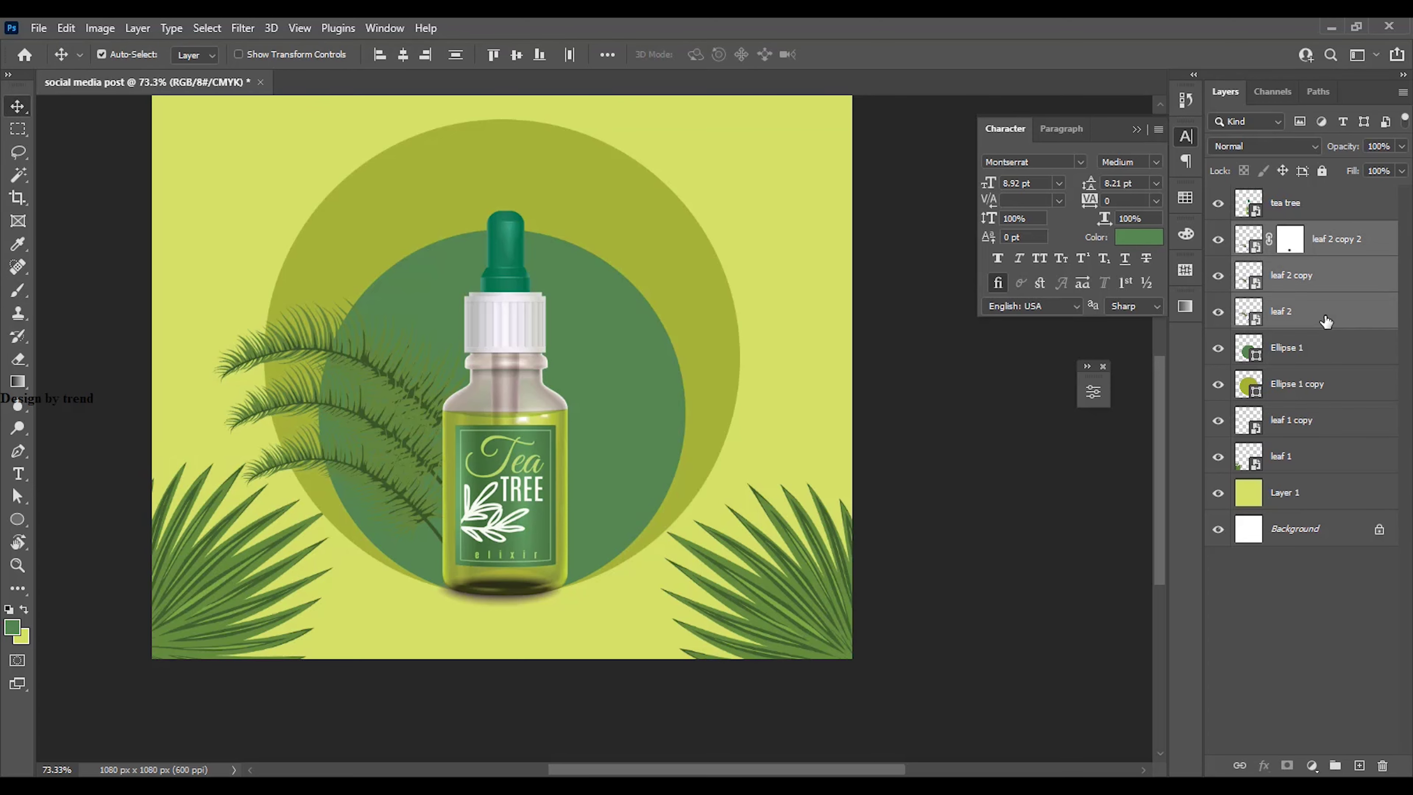
pyautogui.hotkey('ctrl', 'j')
pyautogui.hotkey('ctrl', 't')
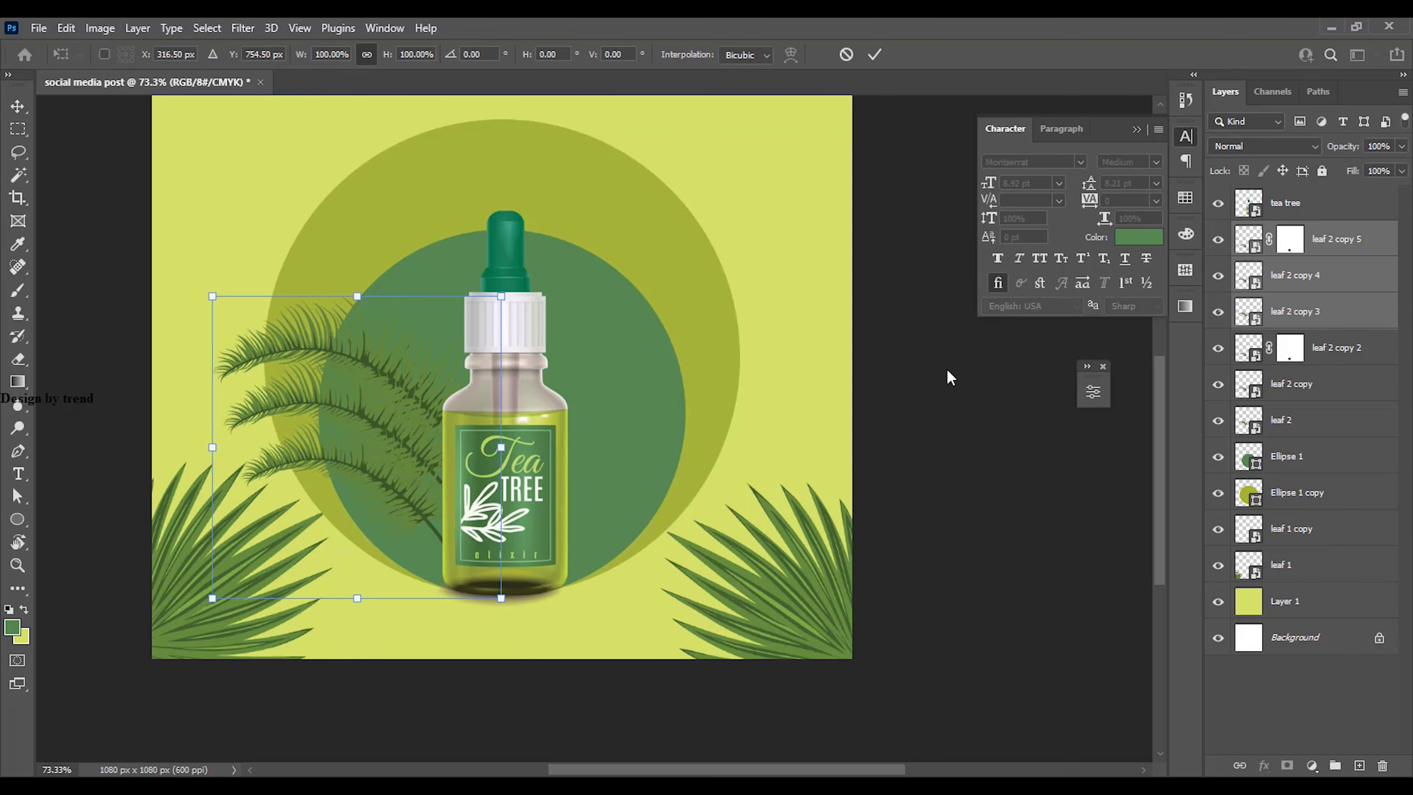
pyautogui.rightClick(378, 440)
pyautogui.click(457, 734)
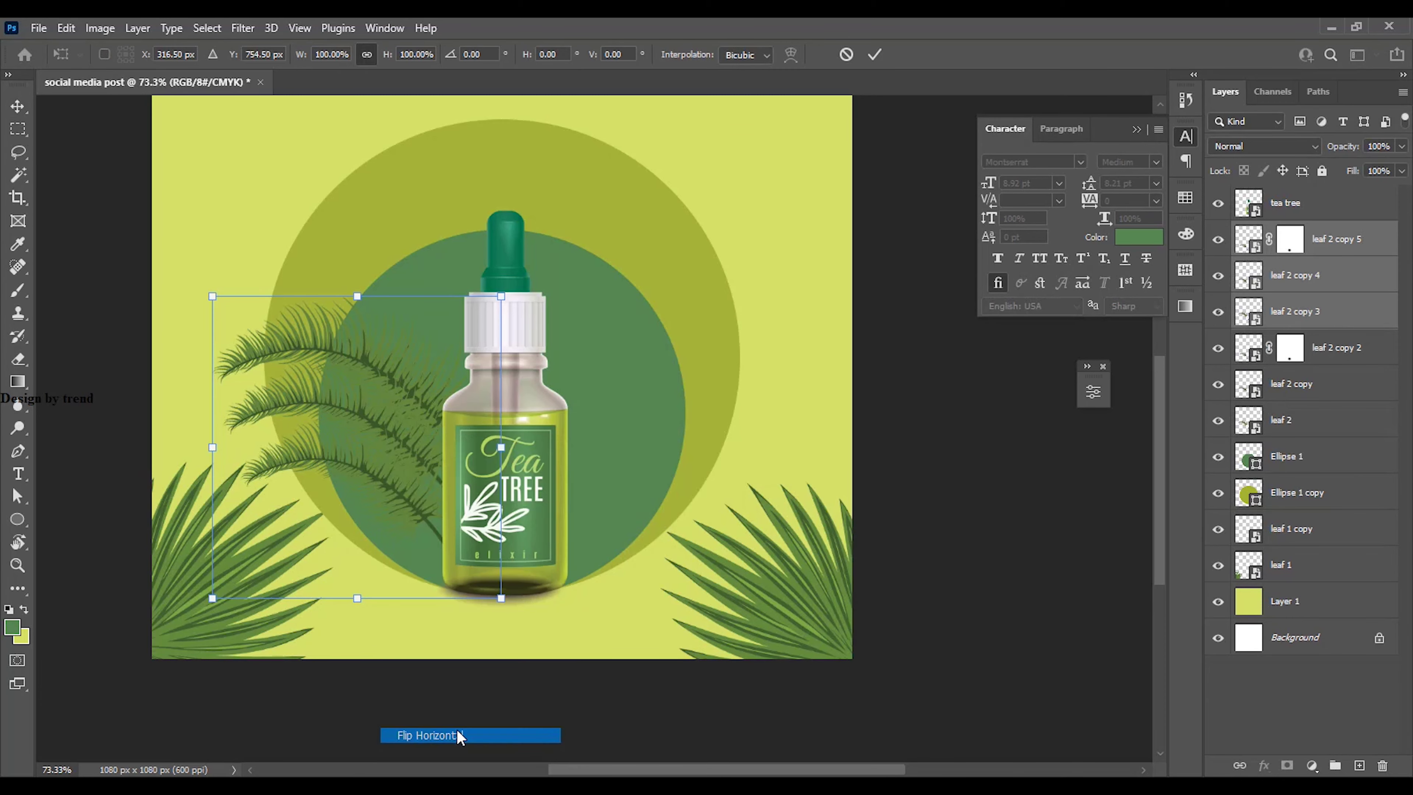
pyautogui.moveTo(294, 490); pyautogui.dragTo(570, 514)
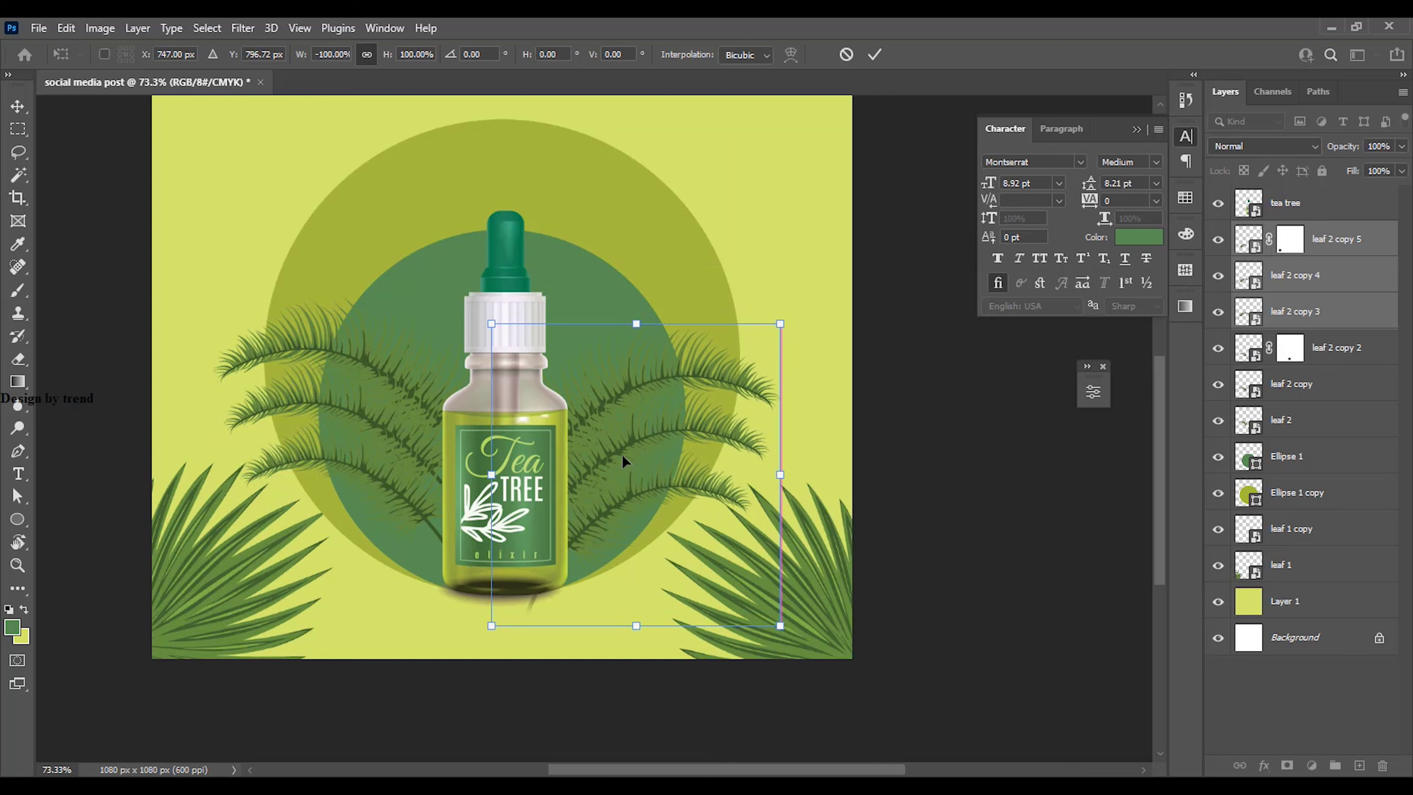
pyautogui.click(874, 55)
# Paint black on the leaf 2 copy 5 mask to hide the stem protruding below the bottle's base
pyautogui.scroll(-2, 646, 456)
pyautogui.scroll(5, 646, 456)
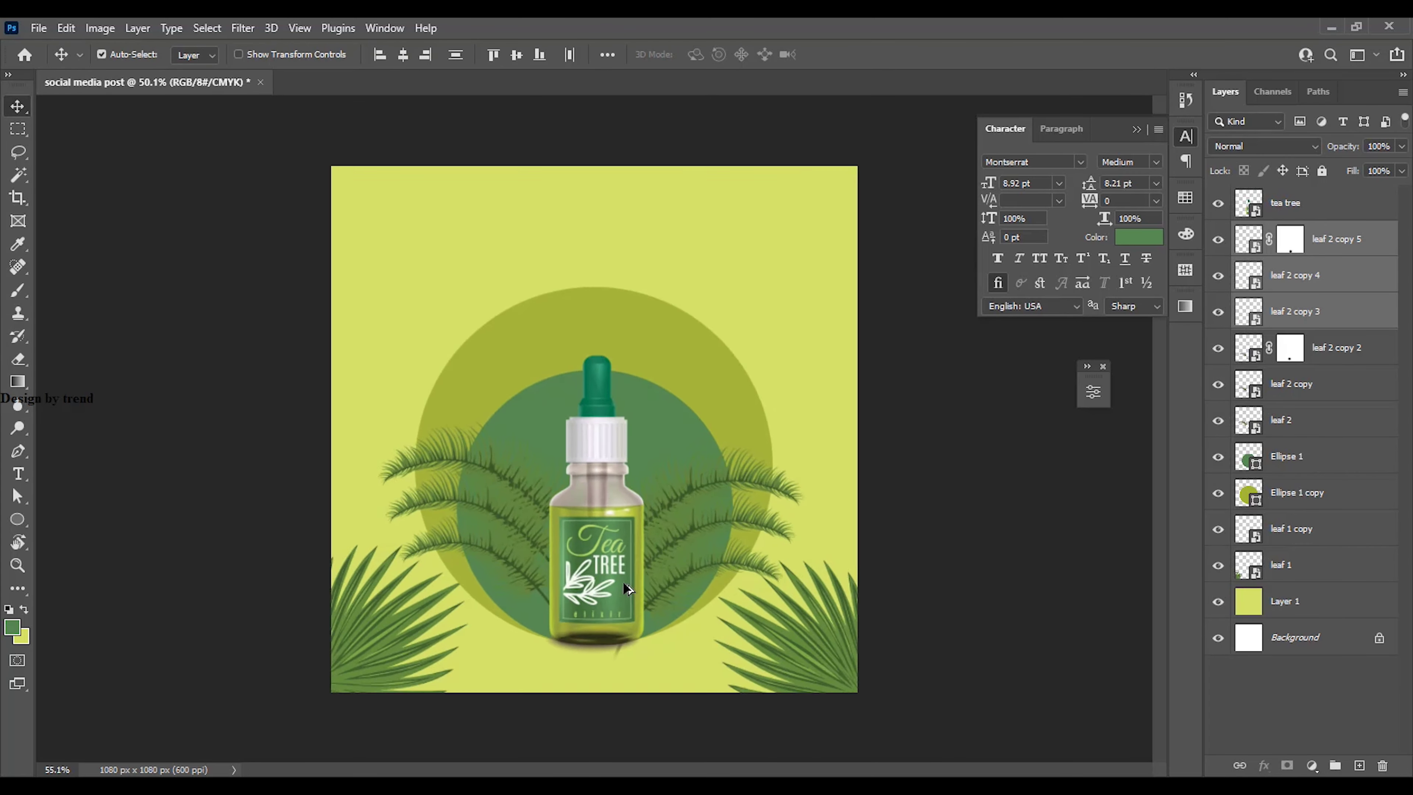
pyautogui.moveTo(621, 507); pyautogui.dragTo(609, 472)
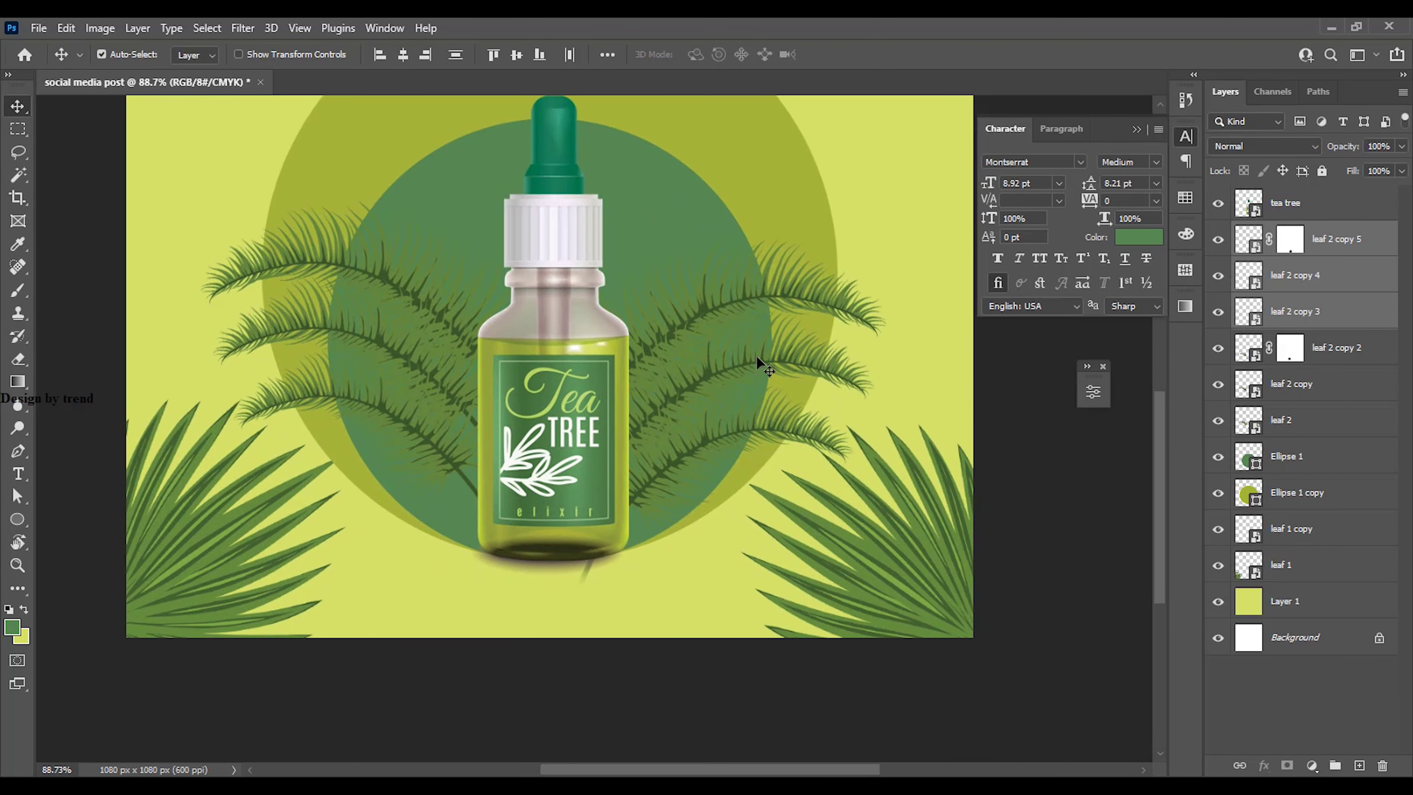
pyautogui.click(1289, 239)
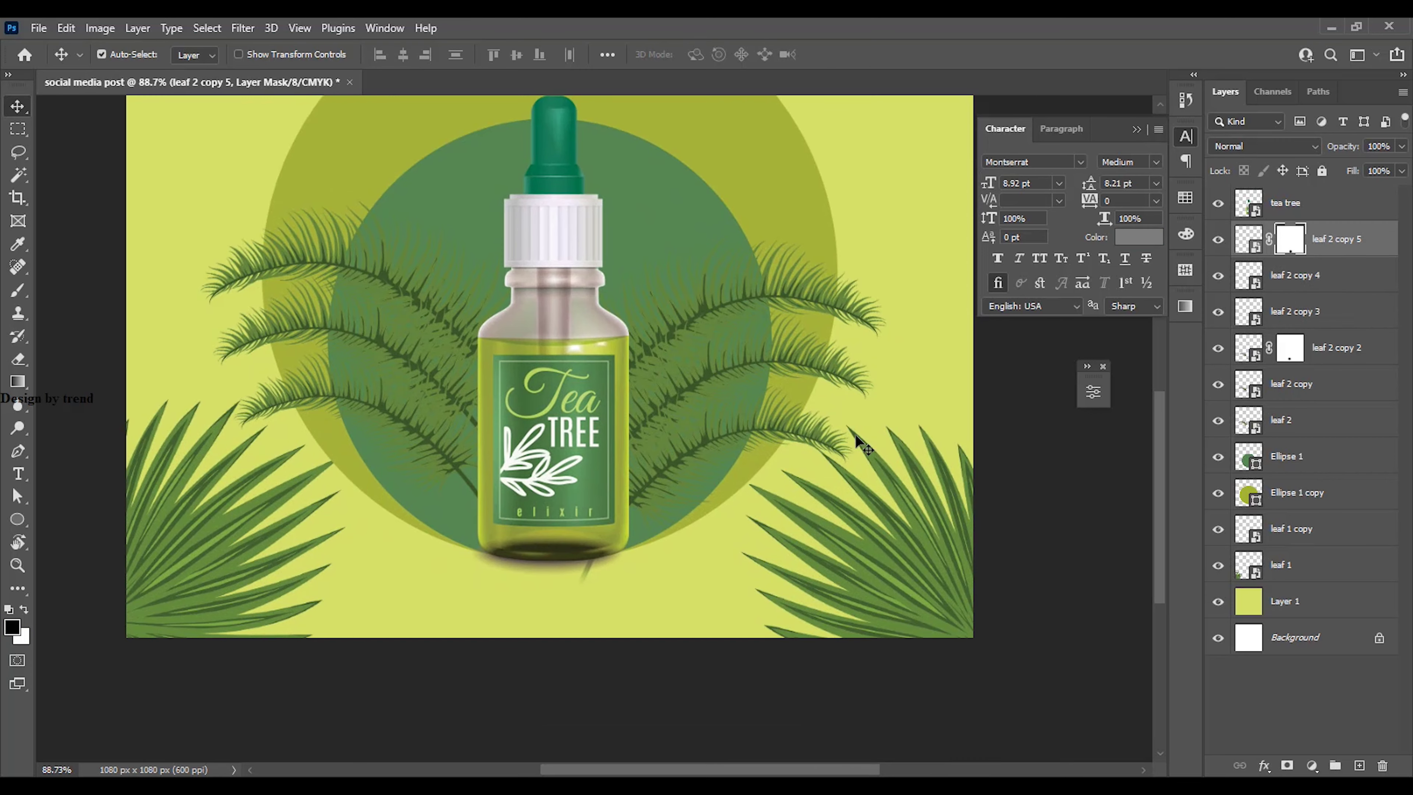
pyautogui.press('b')
pyautogui.moveTo(594, 561); pyautogui.dragTo(587, 576)
pyautogui.hotkey('ctrl', '-')
pyautogui.click(17, 106)
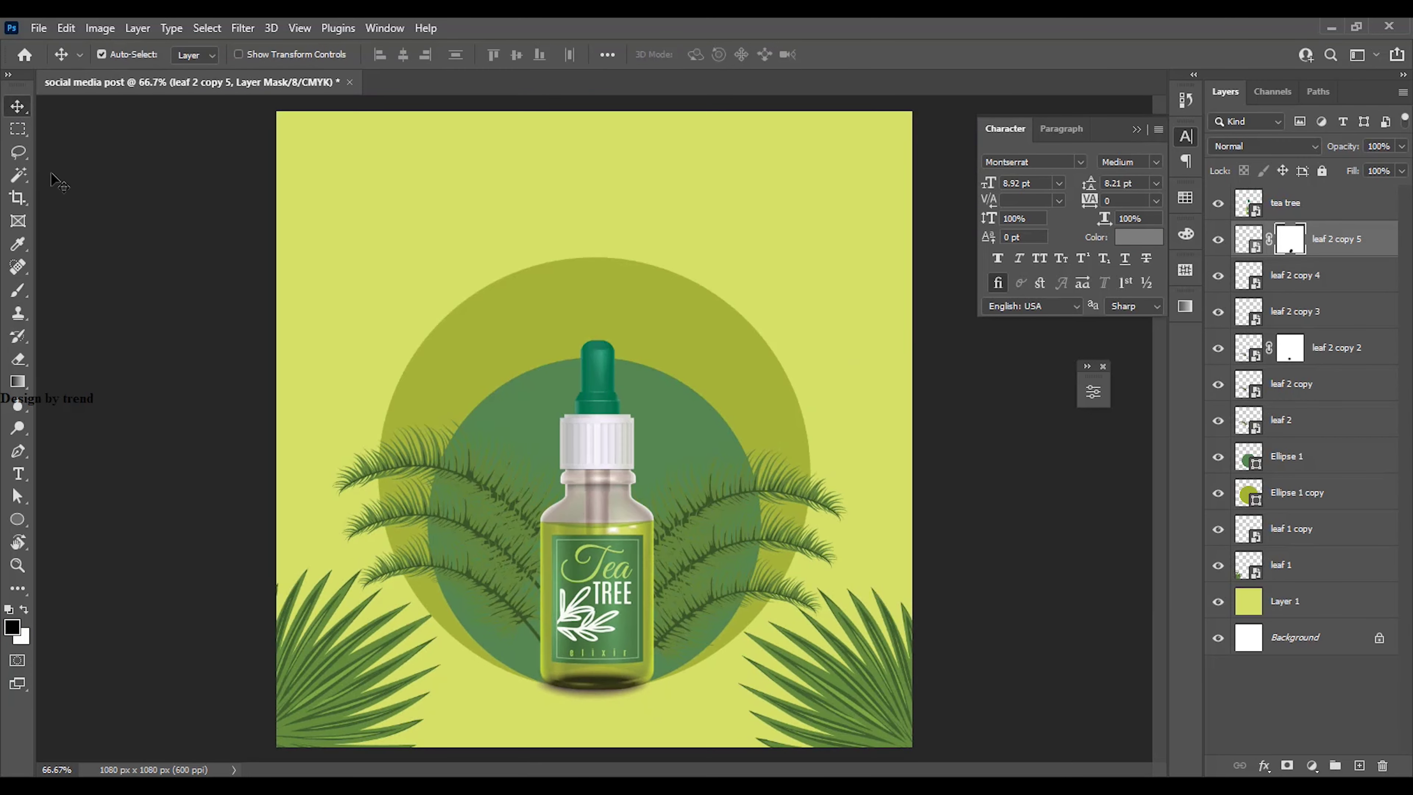
# Add a white Outer Glow at 66% opacity to the inner green circle, Ellipse 1
pyautogui.click(681, 418)
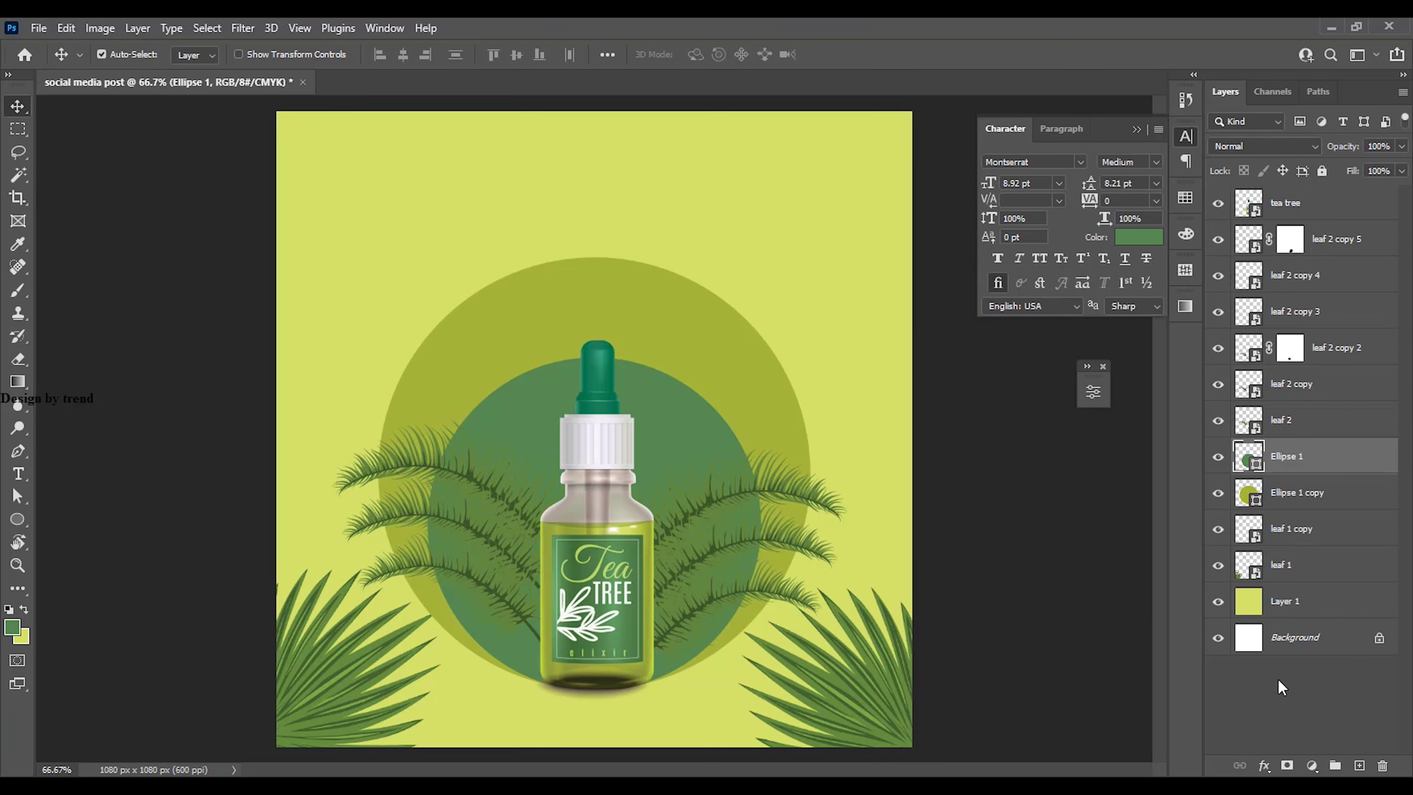
pyautogui.click(1277, 762)
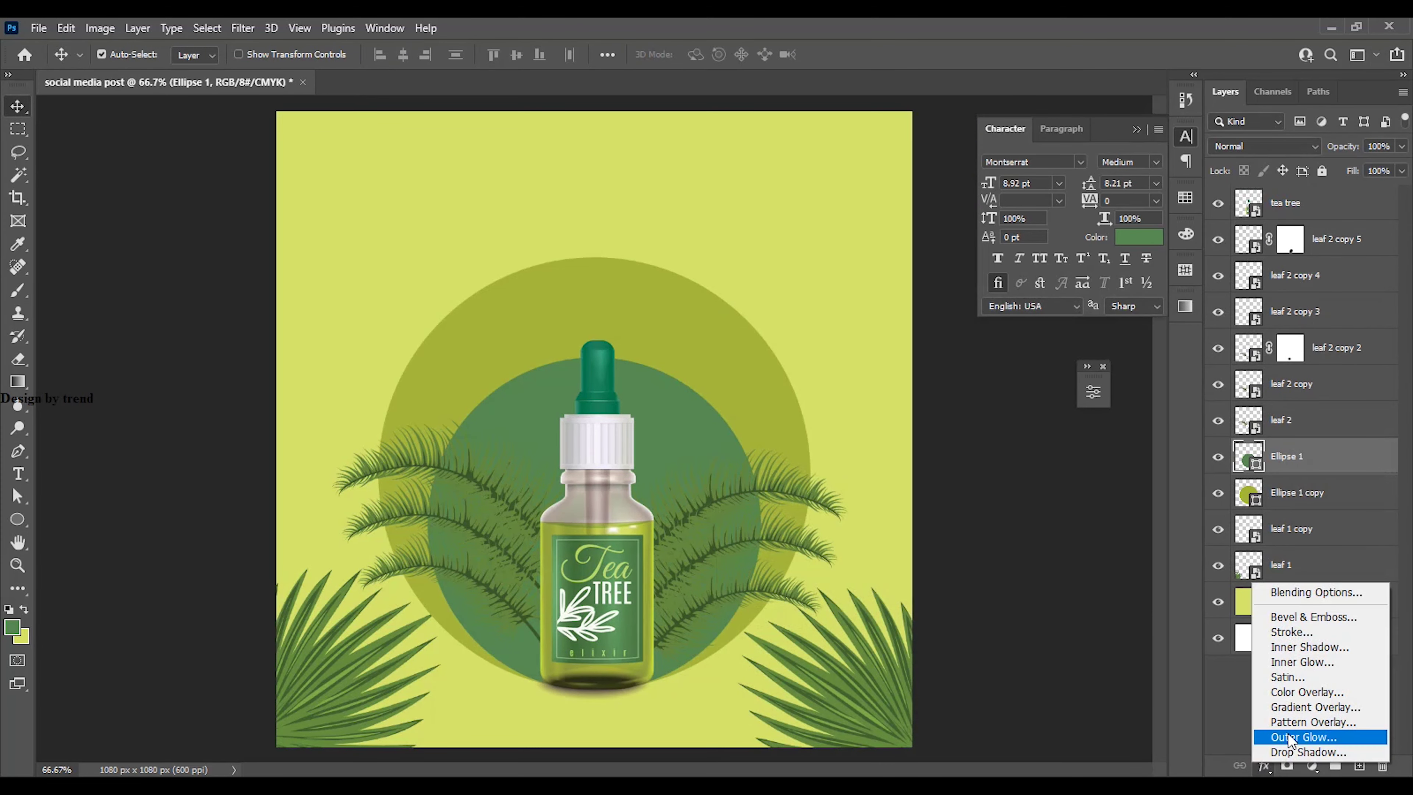
pyautogui.click(1288, 734)
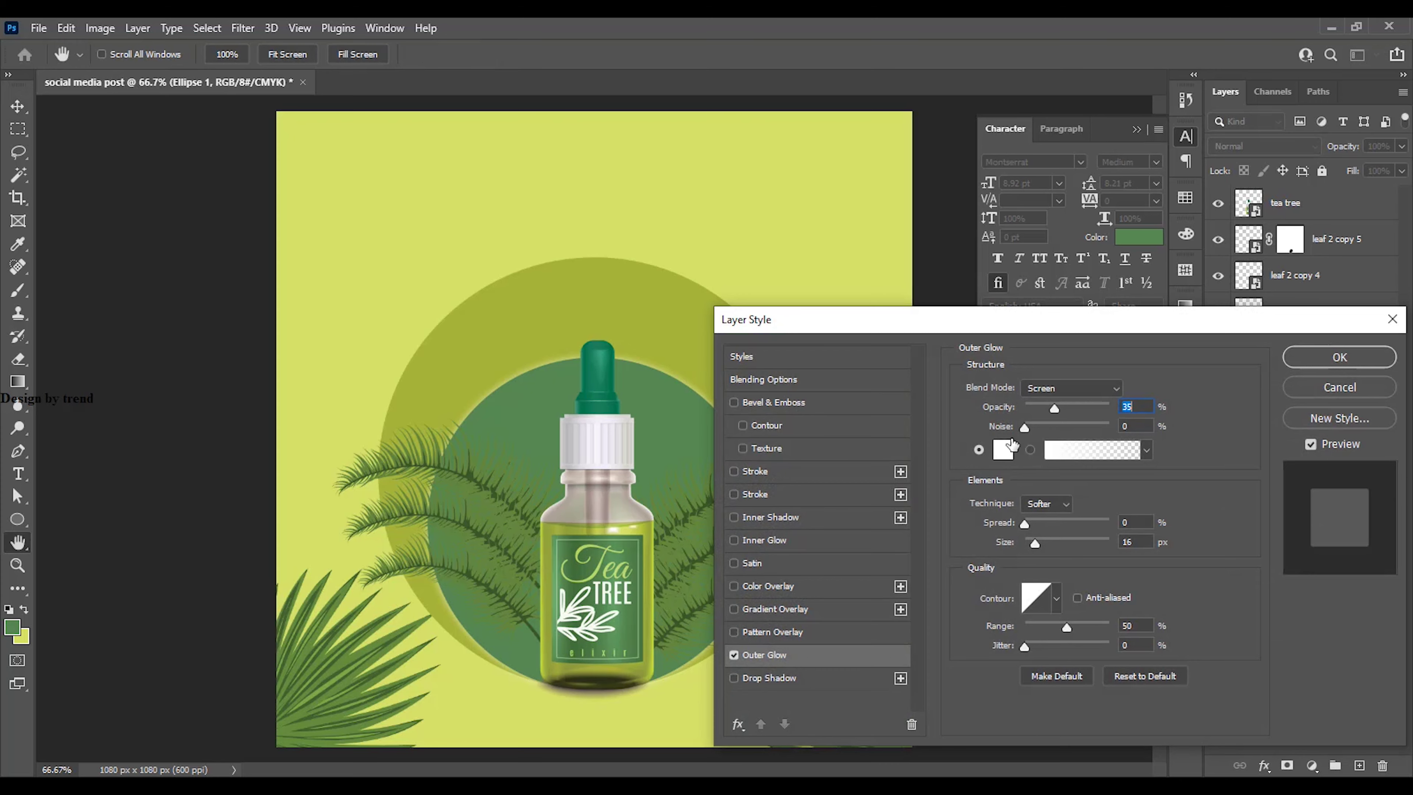
pyautogui.moveTo(1057, 406); pyautogui.dragTo(1083, 413)
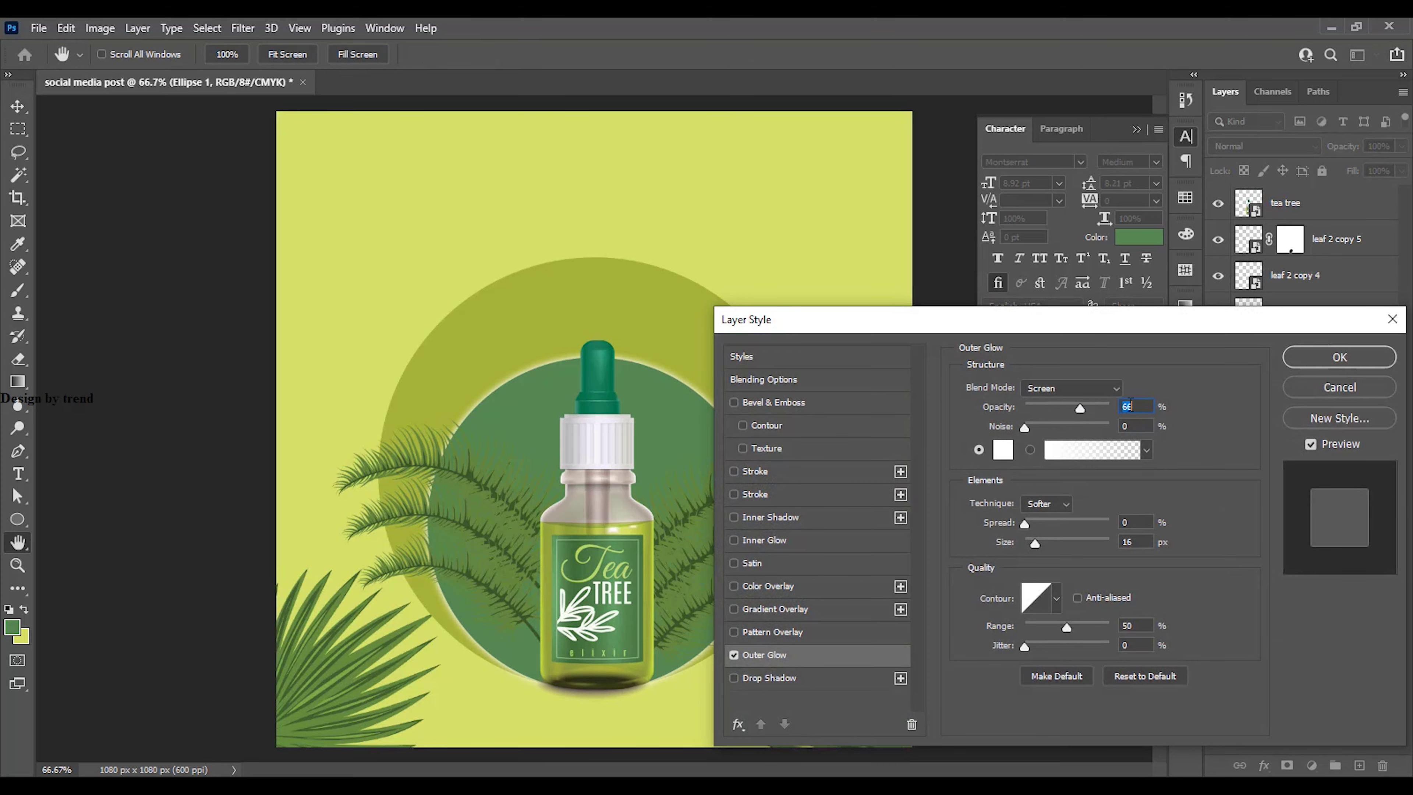
pyautogui.click(1301, 365)
pyautogui.click(884, 696)
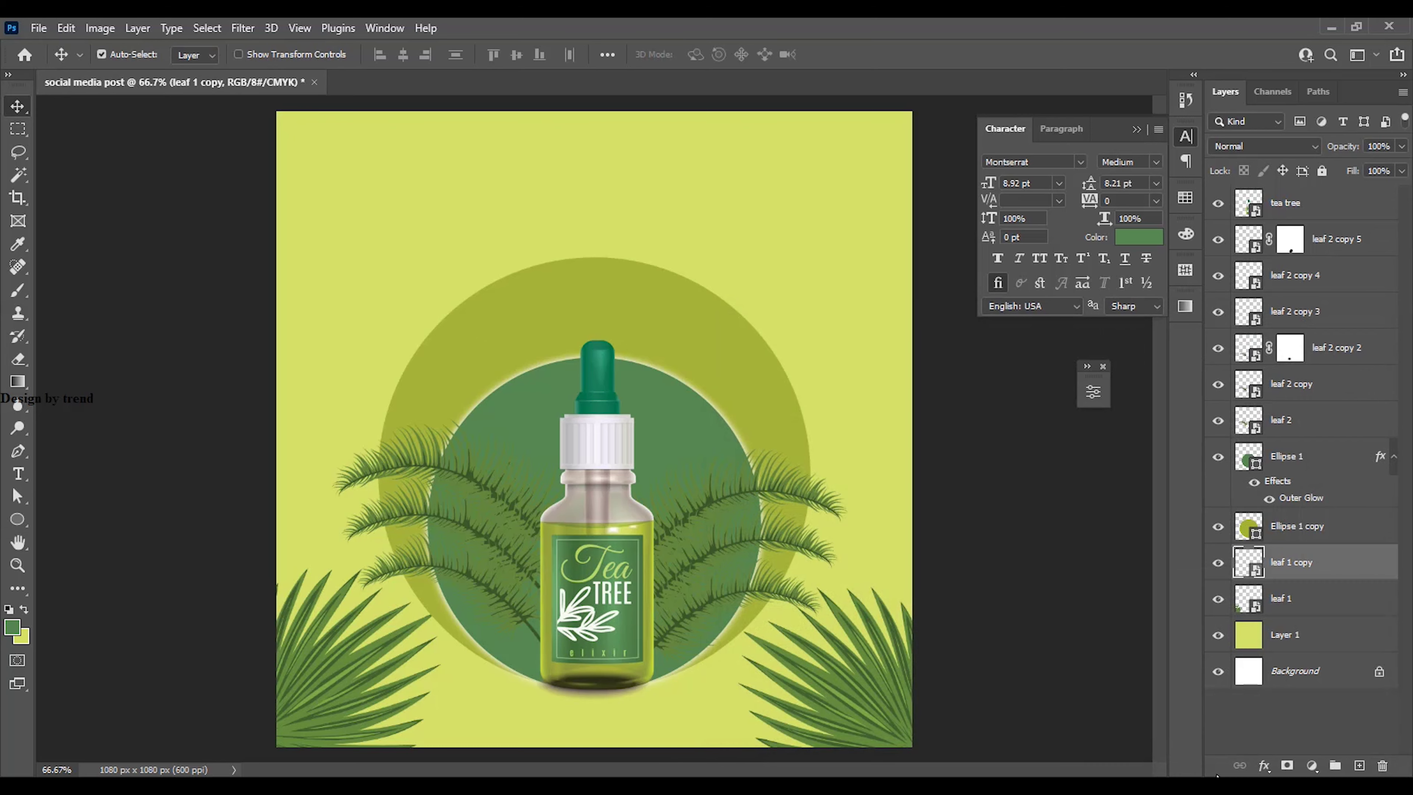
pyautogui.click(1264, 766)
pyautogui.press('Escape')
# Add a Drop Shadow to leaf 2 copy 3 and set its color to black, 000000
pyautogui.click(696, 505)
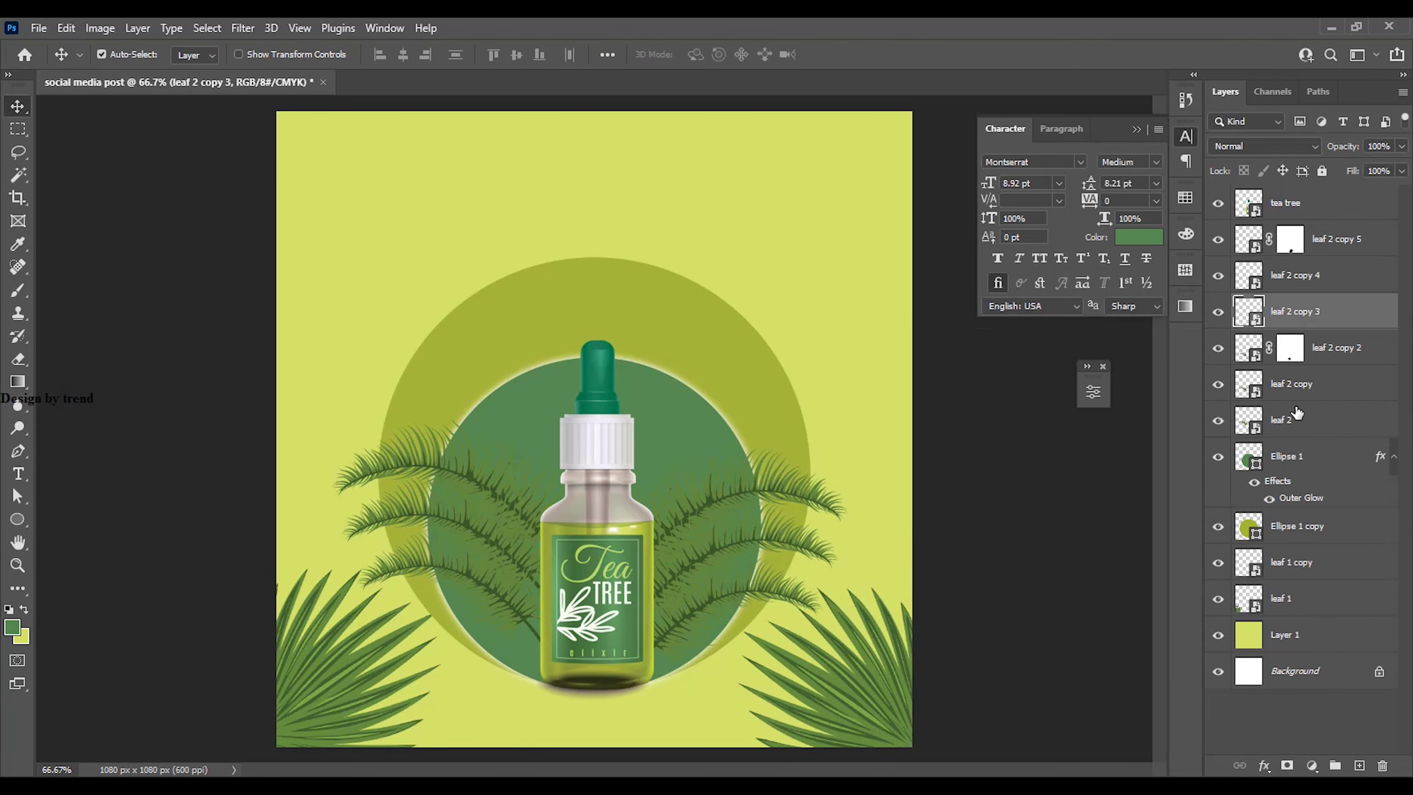
pyautogui.click(1266, 764)
pyautogui.click(1298, 758)
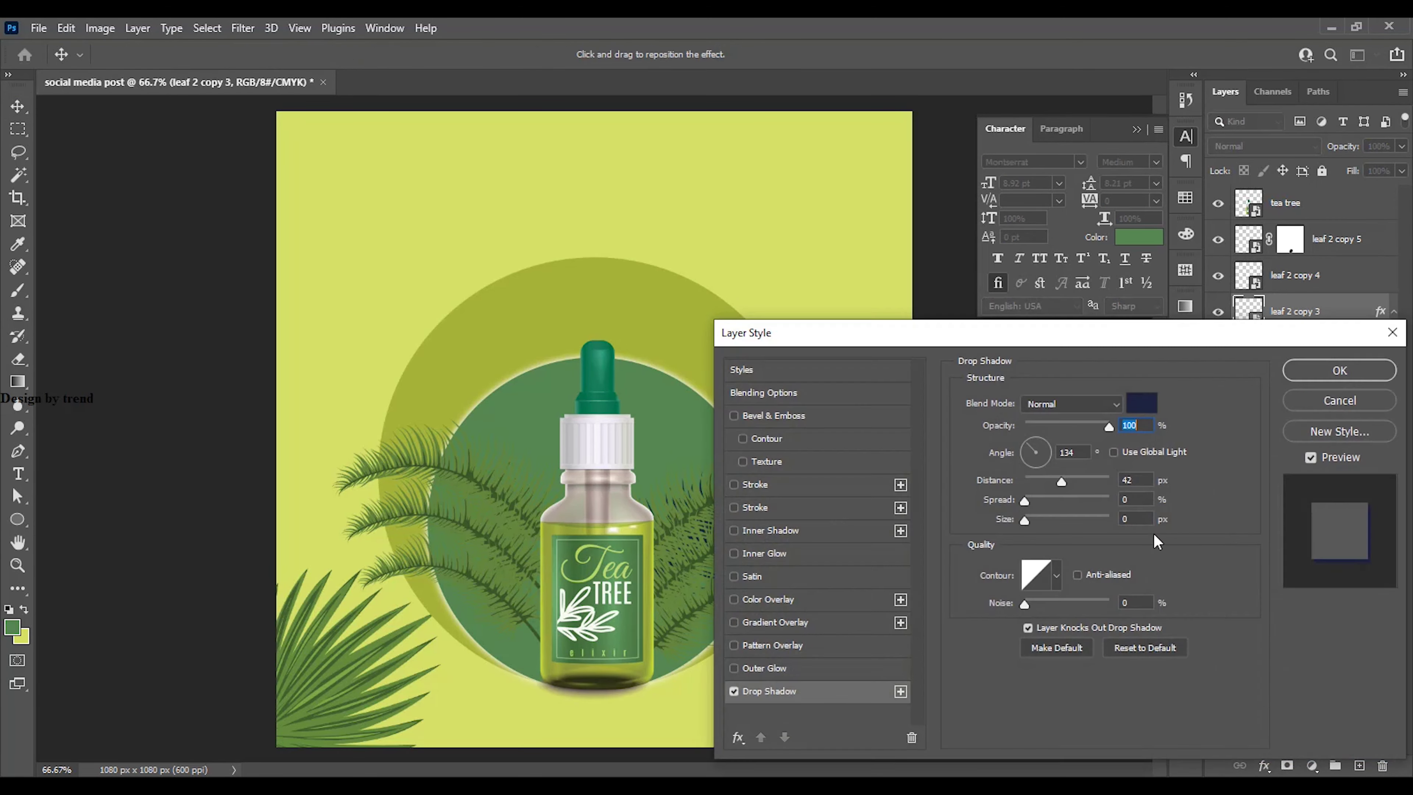
pyautogui.moveTo(1044, 353); pyautogui.dragTo(1185, 386)
pyautogui.click(1286, 447)
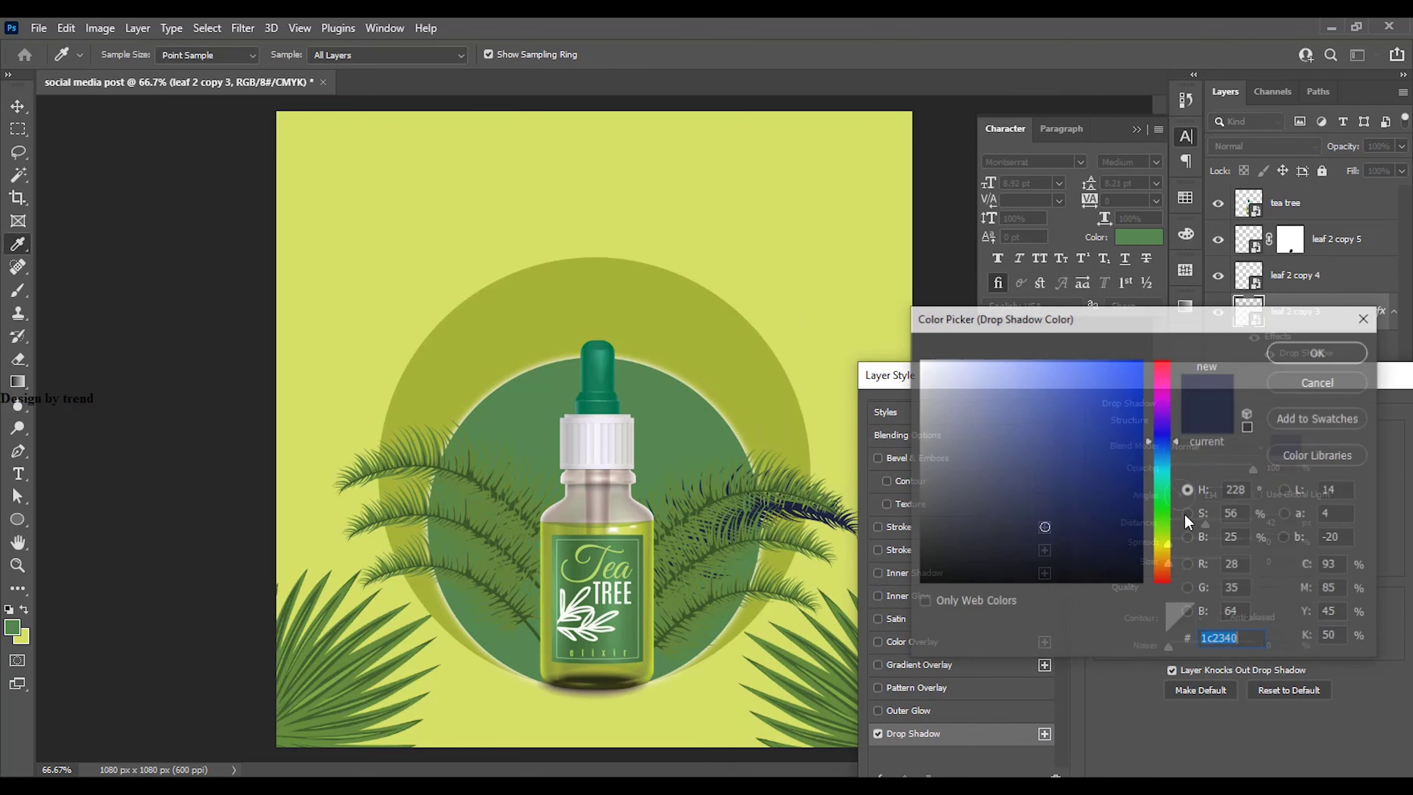
pyautogui.write('000000')
pyautogui.click(1295, 349)
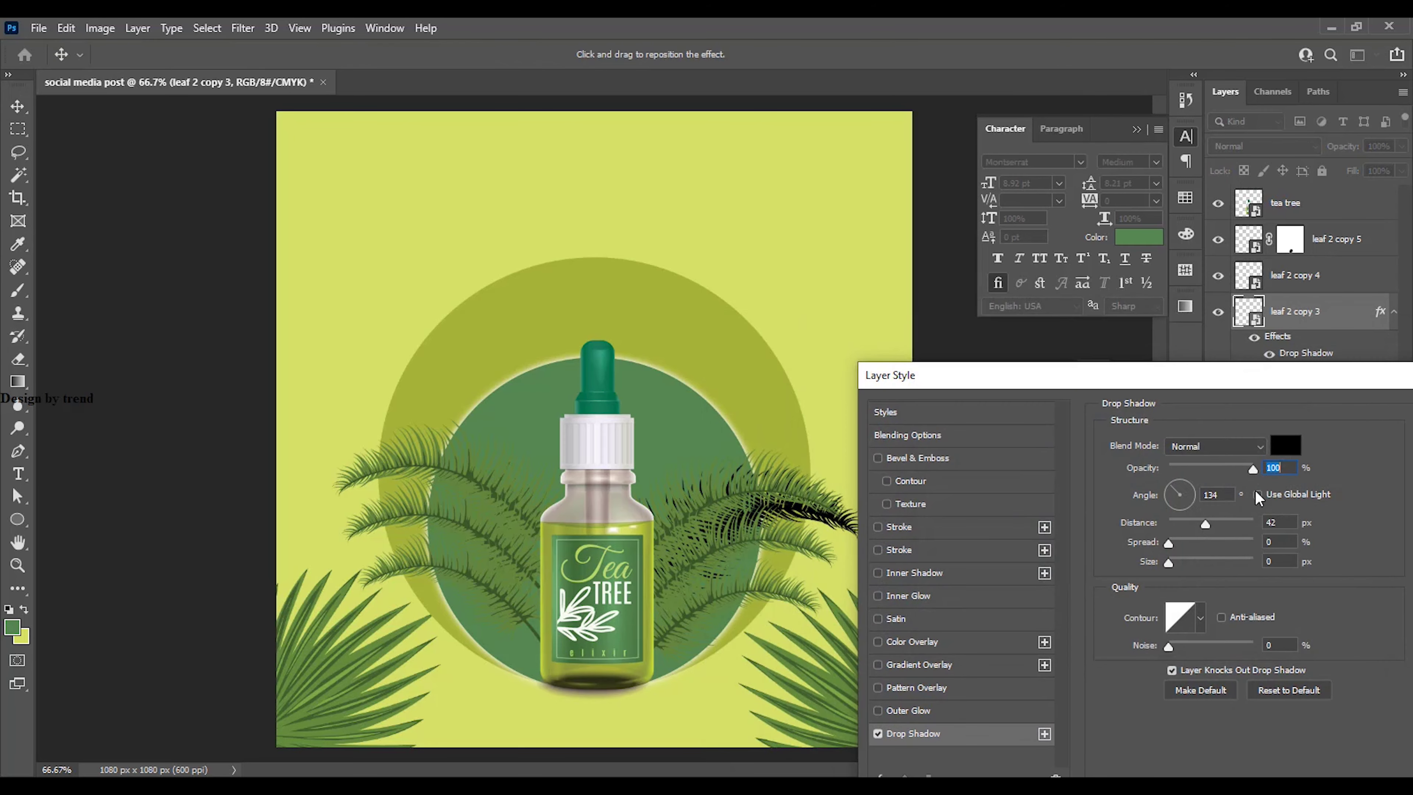
# Set the drop shadow to Multiply with 39% opacity, 4 px distance and 34% spread, and apply it
pyautogui.click(1202, 446)
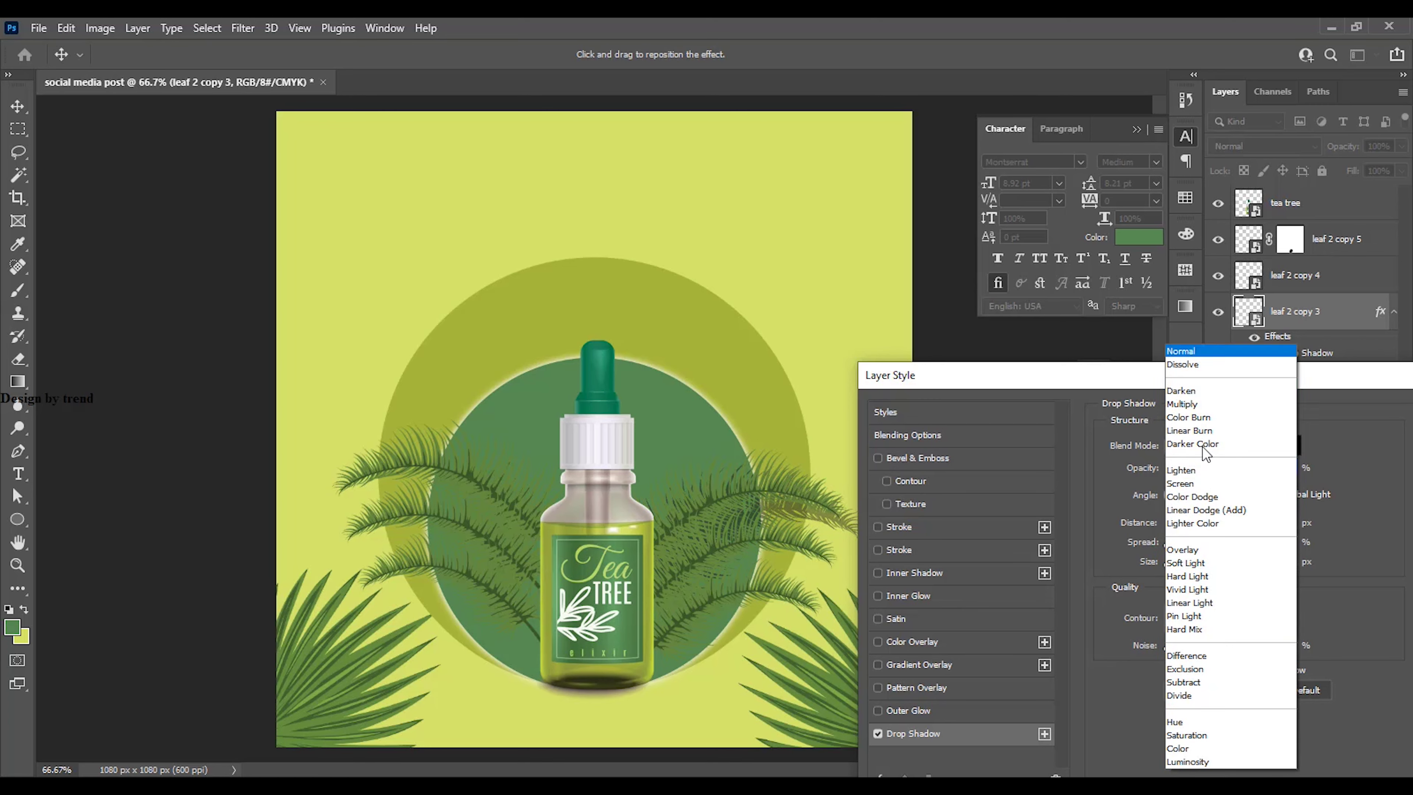
pyautogui.click(1196, 405)
pyautogui.moveTo(1206, 521); pyautogui.dragTo(1174, 526)
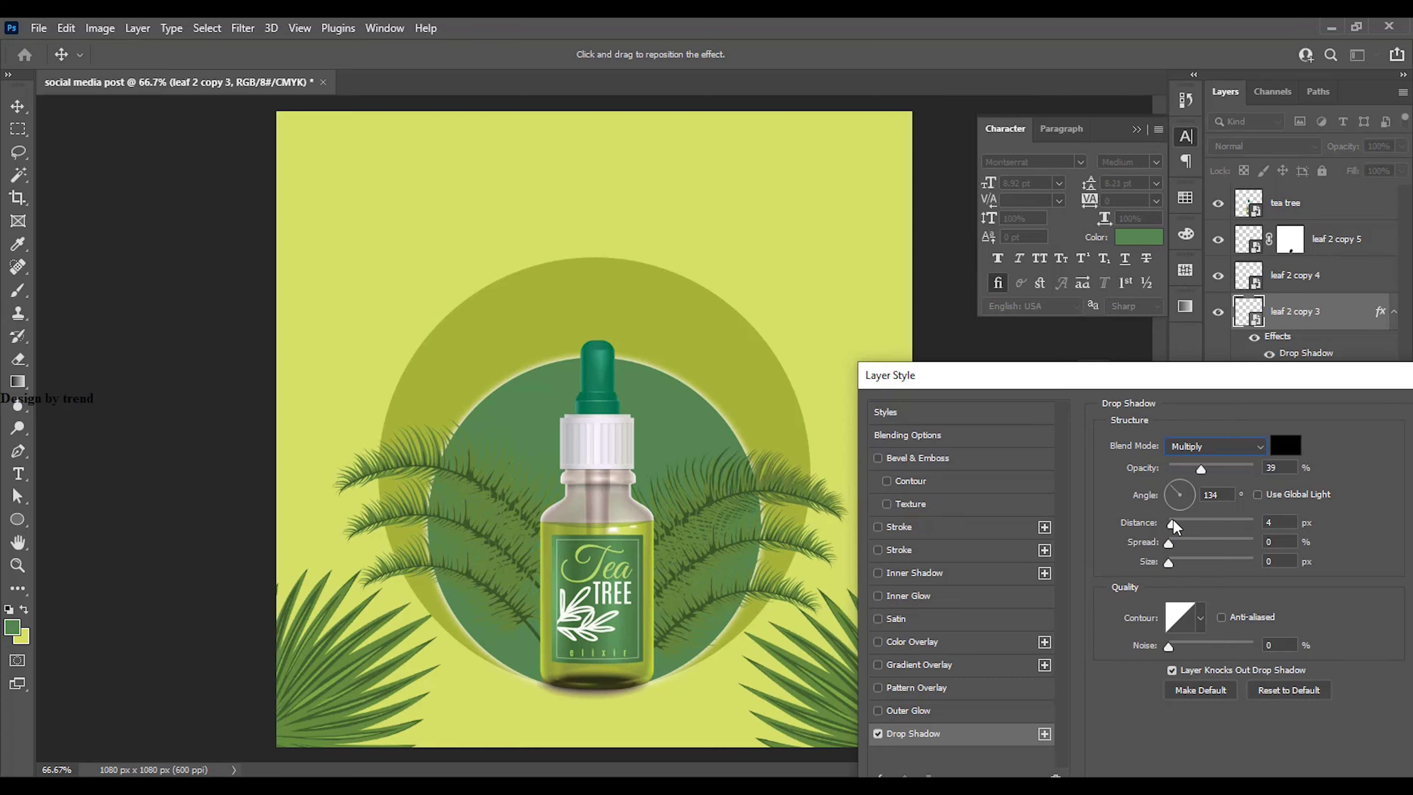
pyautogui.moveTo(1197, 381); pyautogui.dragTo(1141, 389)
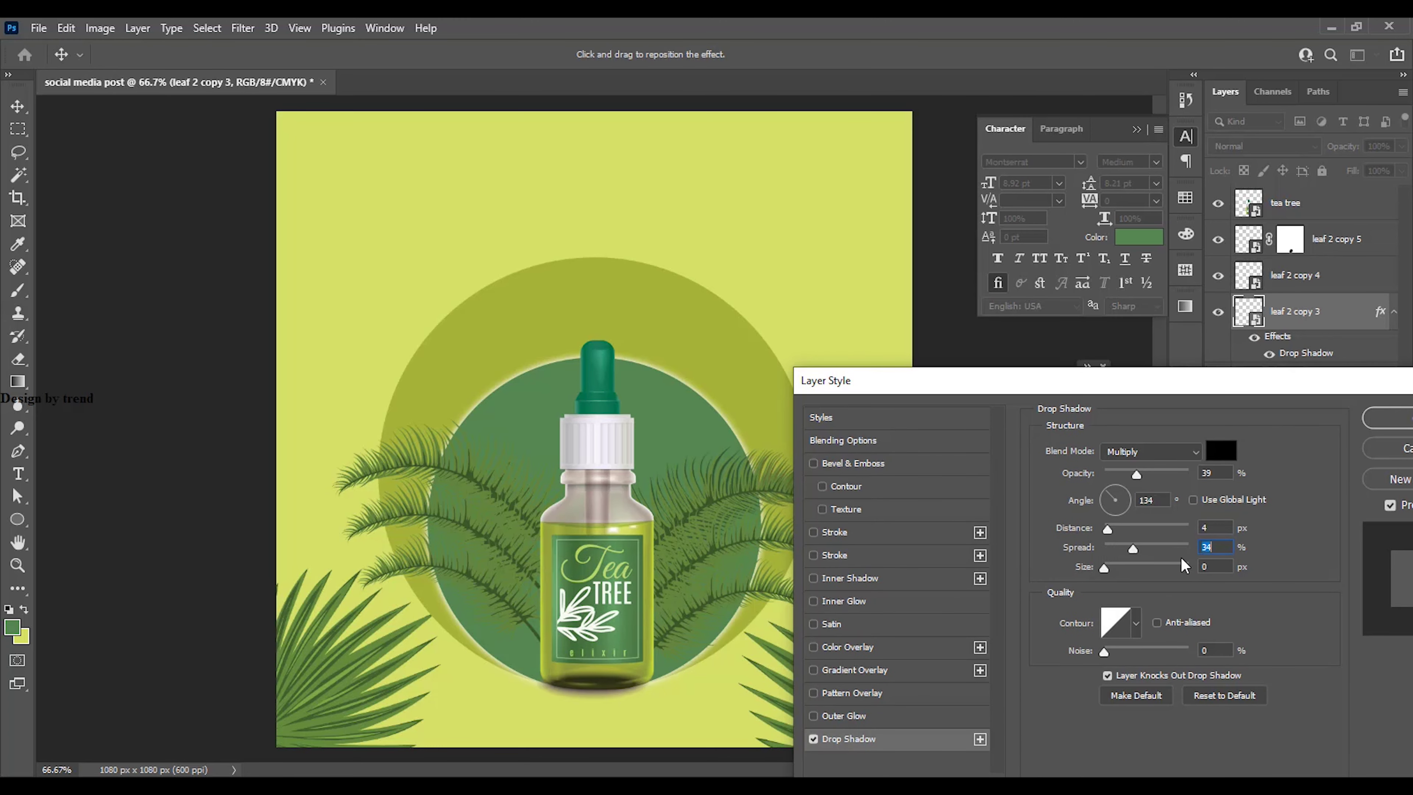
pyautogui.click(1375, 420)
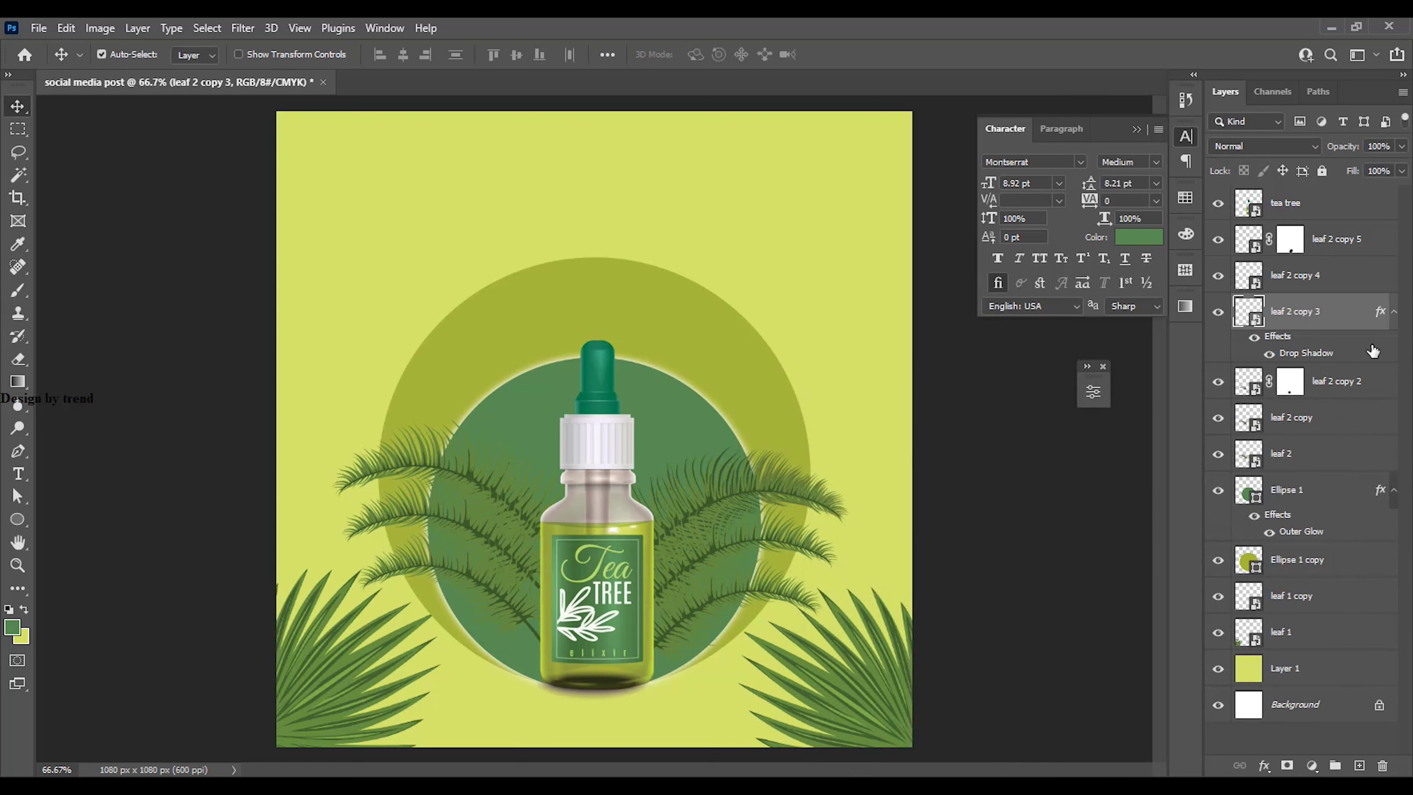
# Copy the drop shadow from leaf 2 copy 3 to the leaf 2 copy 4 and leaf 2 copy 5 layers
pyautogui.moveTo(1381, 311); pyautogui.dragTo(1377, 238)
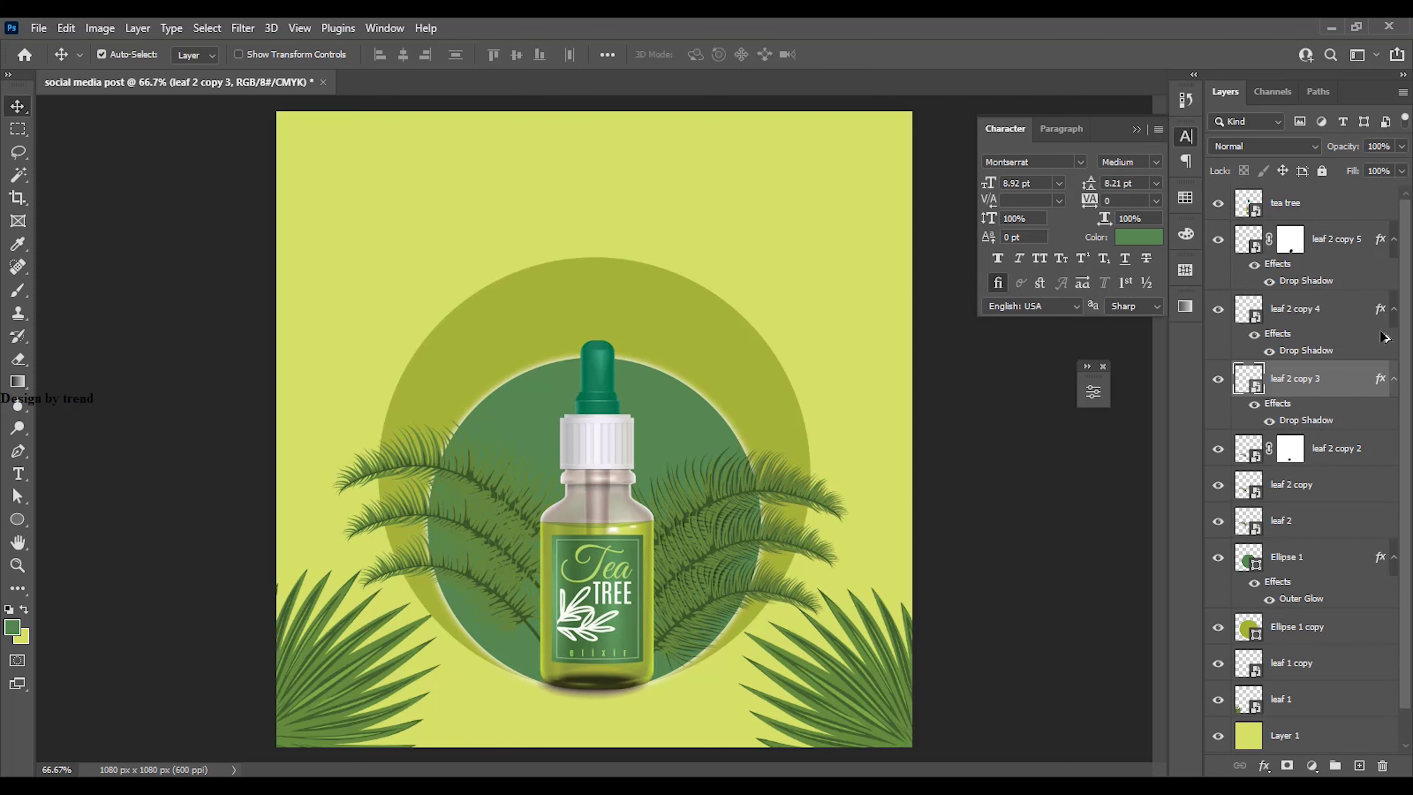
# Copy the drop shadow from leaf 2 copy 3 to the leaf 2 copy 2, leaf 2 copy and leaf 2 layers
pyautogui.moveTo(1380, 379); pyautogui.dragTo(1378, 448)
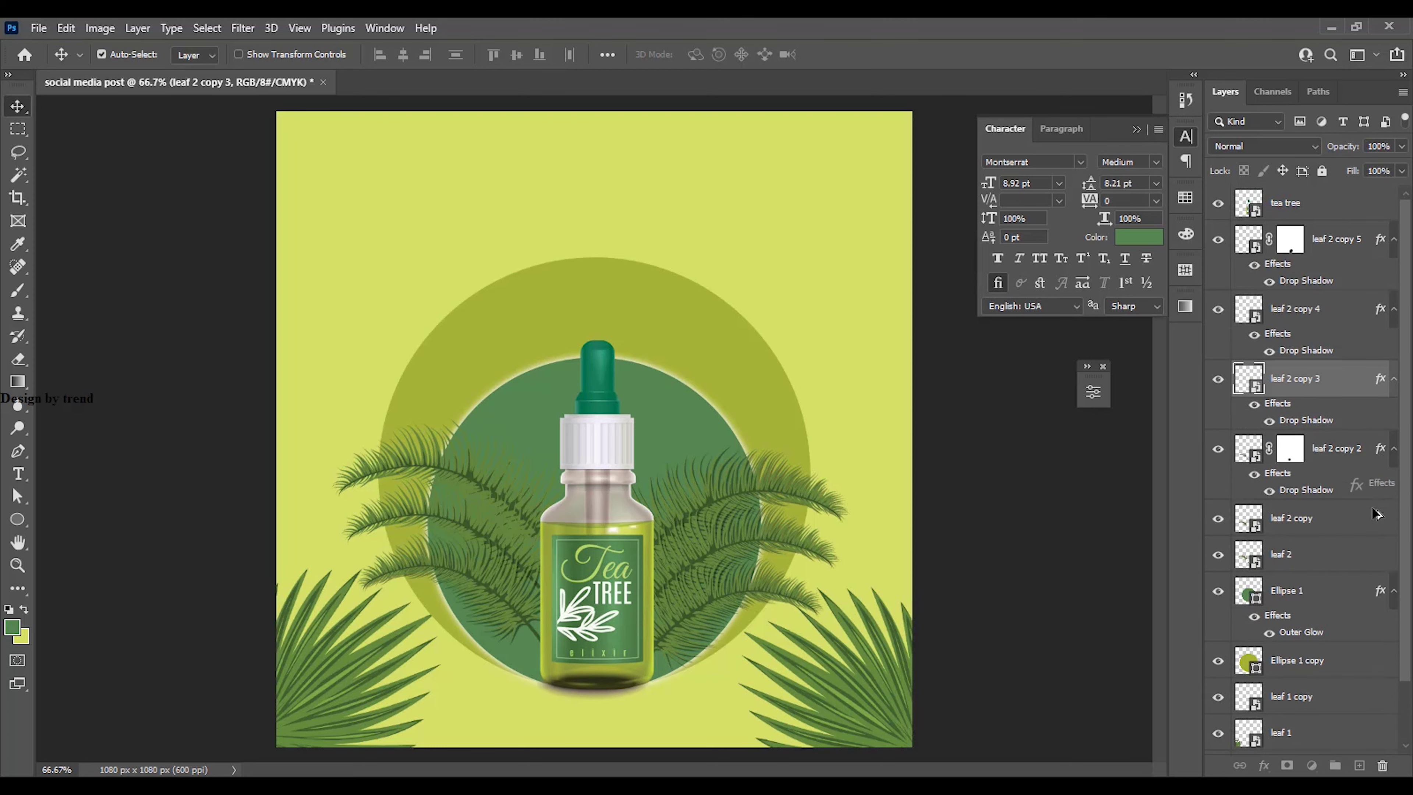
pyautogui.moveTo(1377, 513); pyautogui.dragTo(1378, 588)
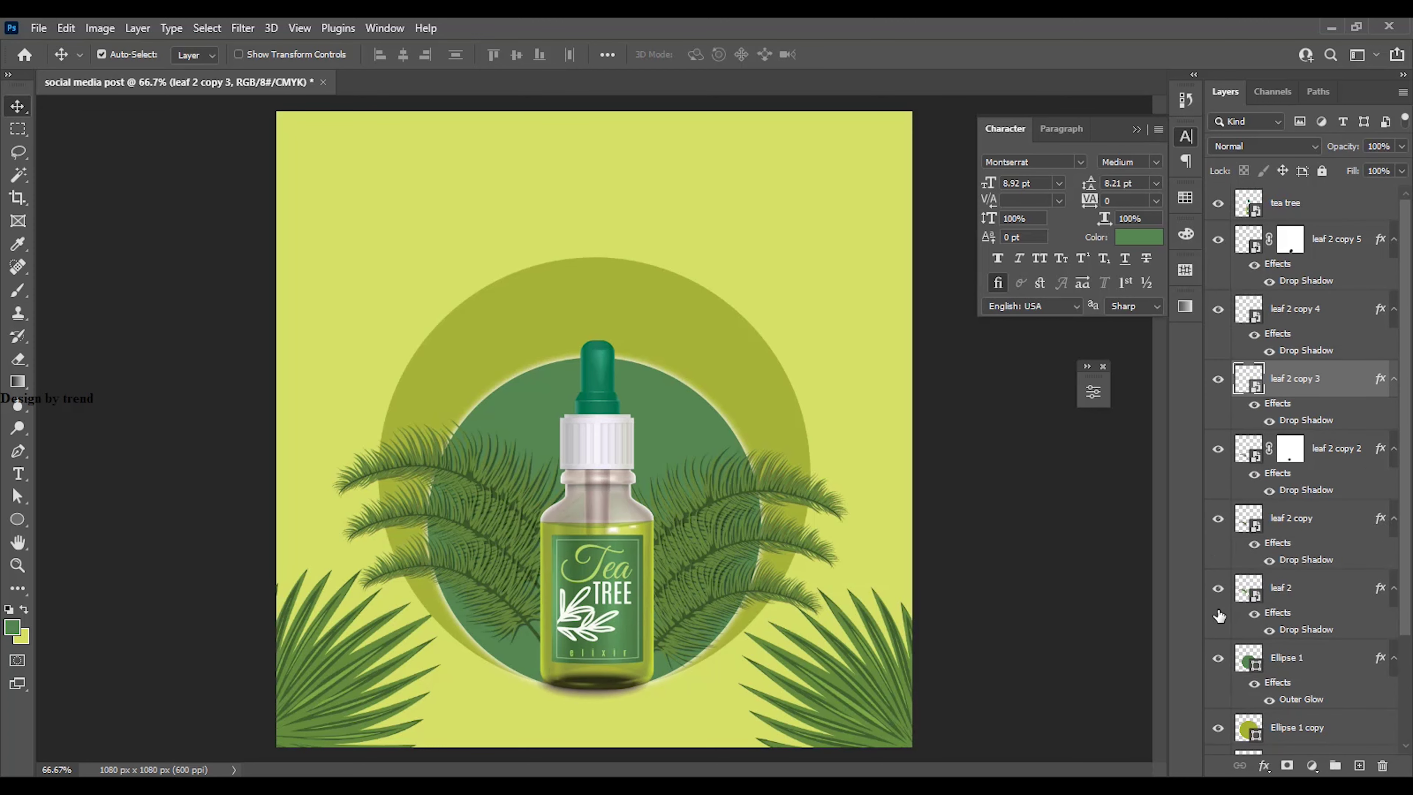
pyautogui.scroll(-2, 1088, 551)
pyautogui.click(1089, 551)
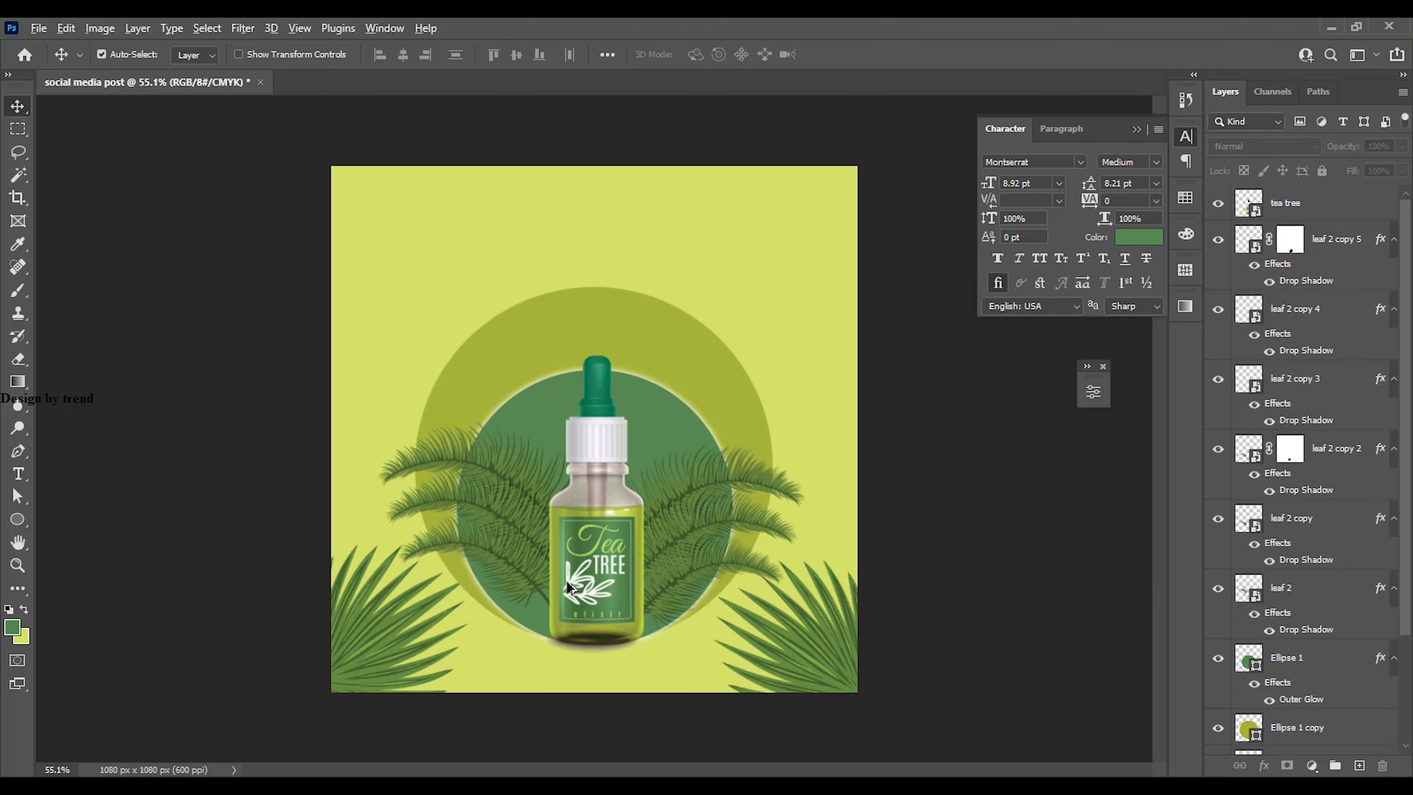
pyautogui.scroll(1, 566, 580)
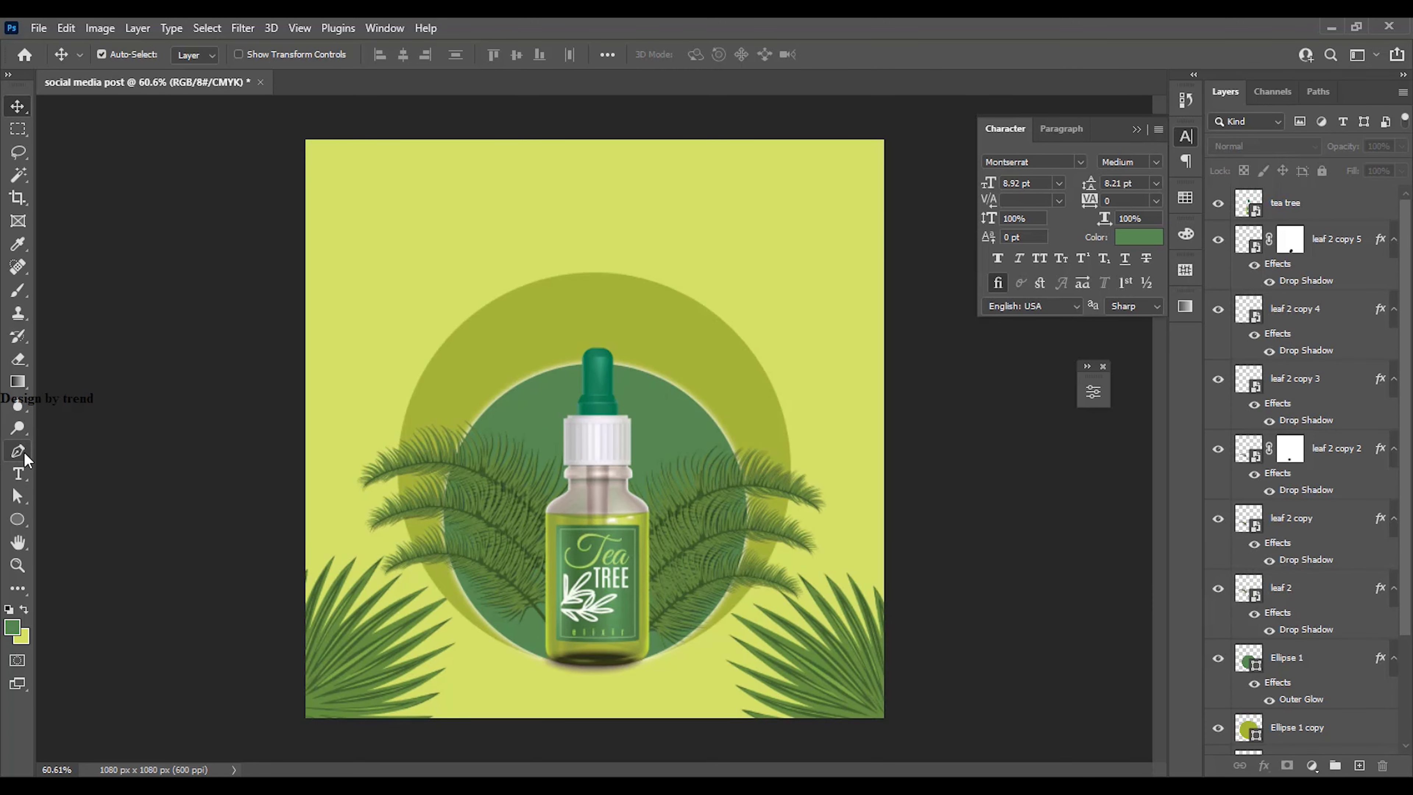
# Add the text "say no" in green Montserrat Medium and place it centrally above the circles
pyautogui.click(18, 473)
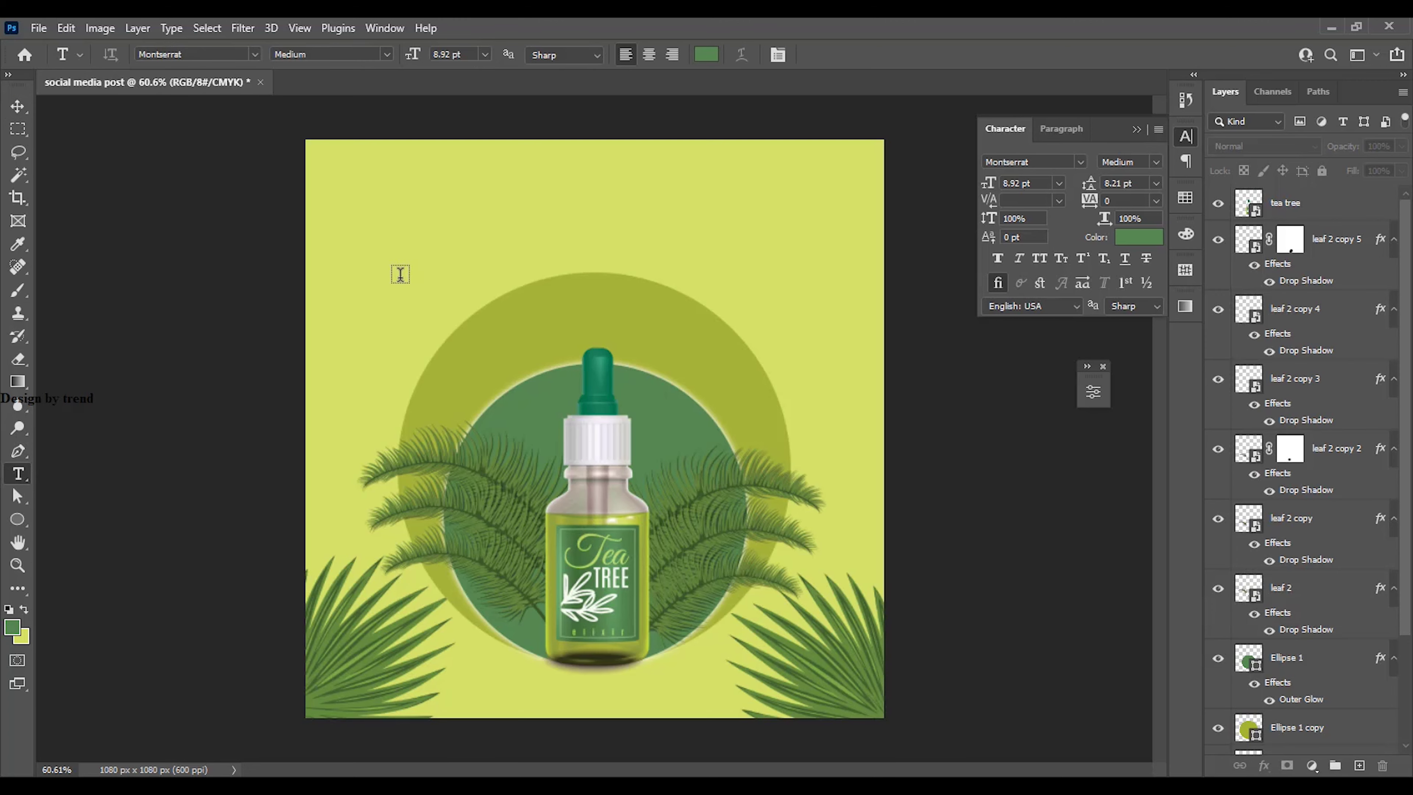
pyautogui.click(400, 274)
pyautogui.write('say')
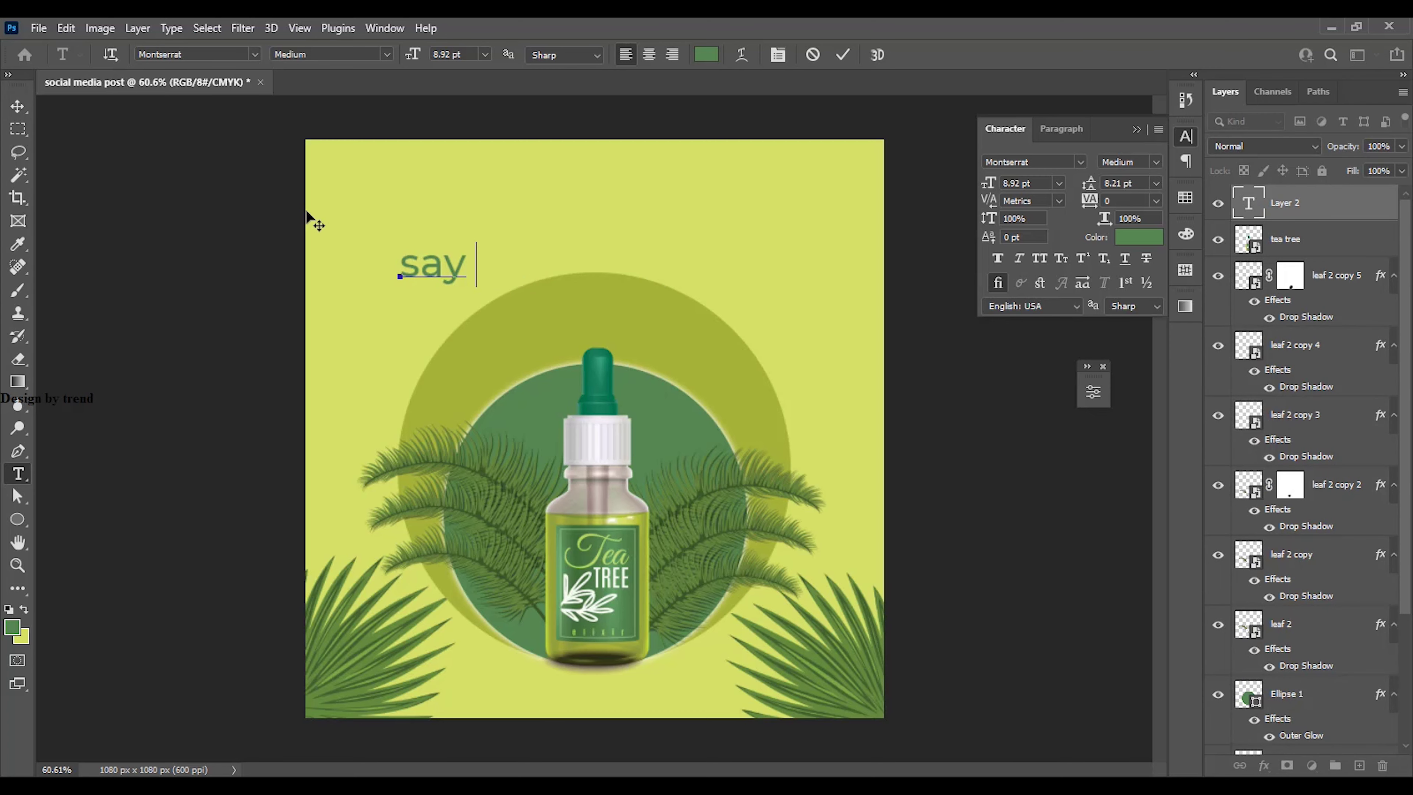
pyautogui.write(' no')
pyautogui.click(17, 105)
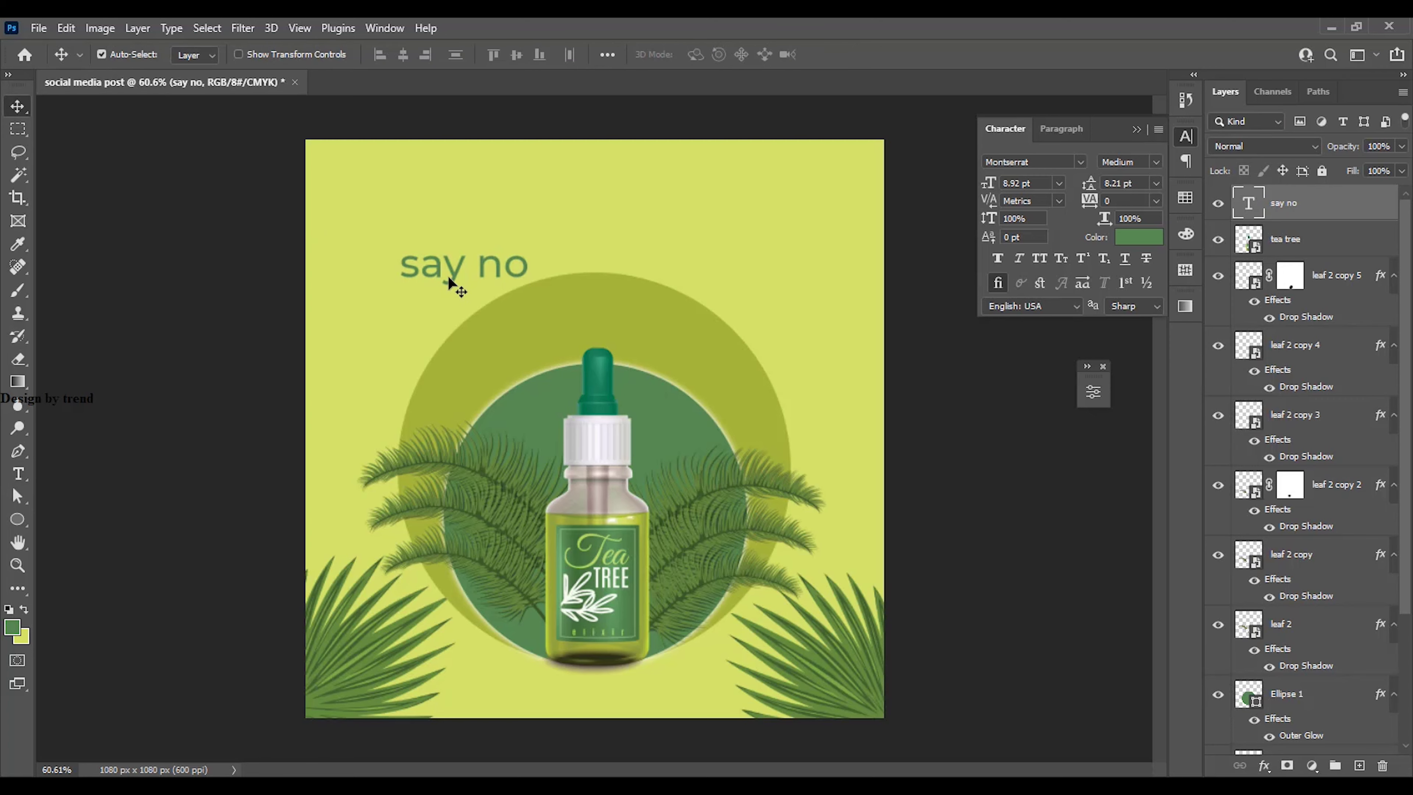
pyautogui.moveTo(447, 275); pyautogui.dragTo(558, 228)
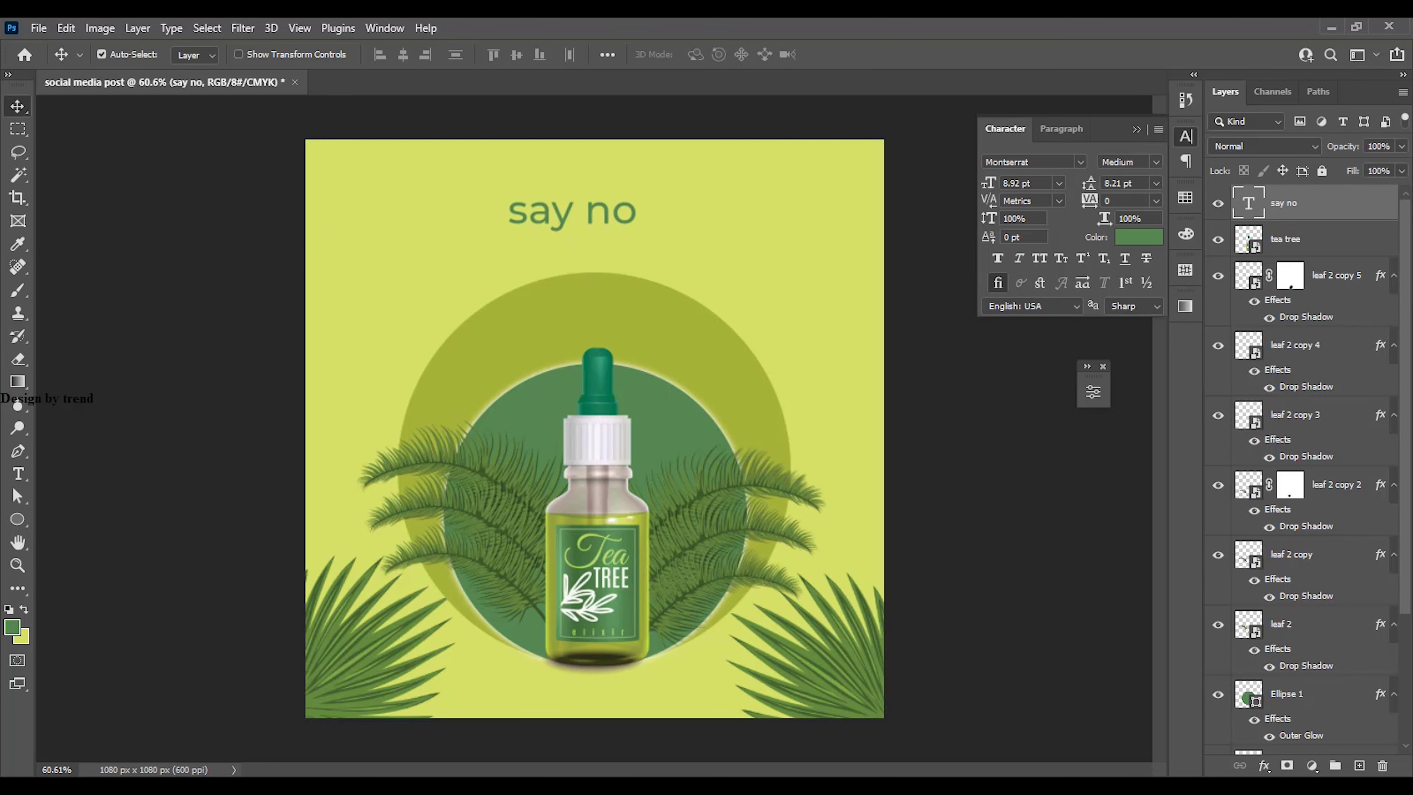
# Move the two circles and the tea tree bottle slightly down on the canvas
pyautogui.moveTo(1404, 337); pyautogui.dragTo(1408, 539)
pyautogui.click(1320, 610)
pyautogui.scroll(1, 1410, 522)
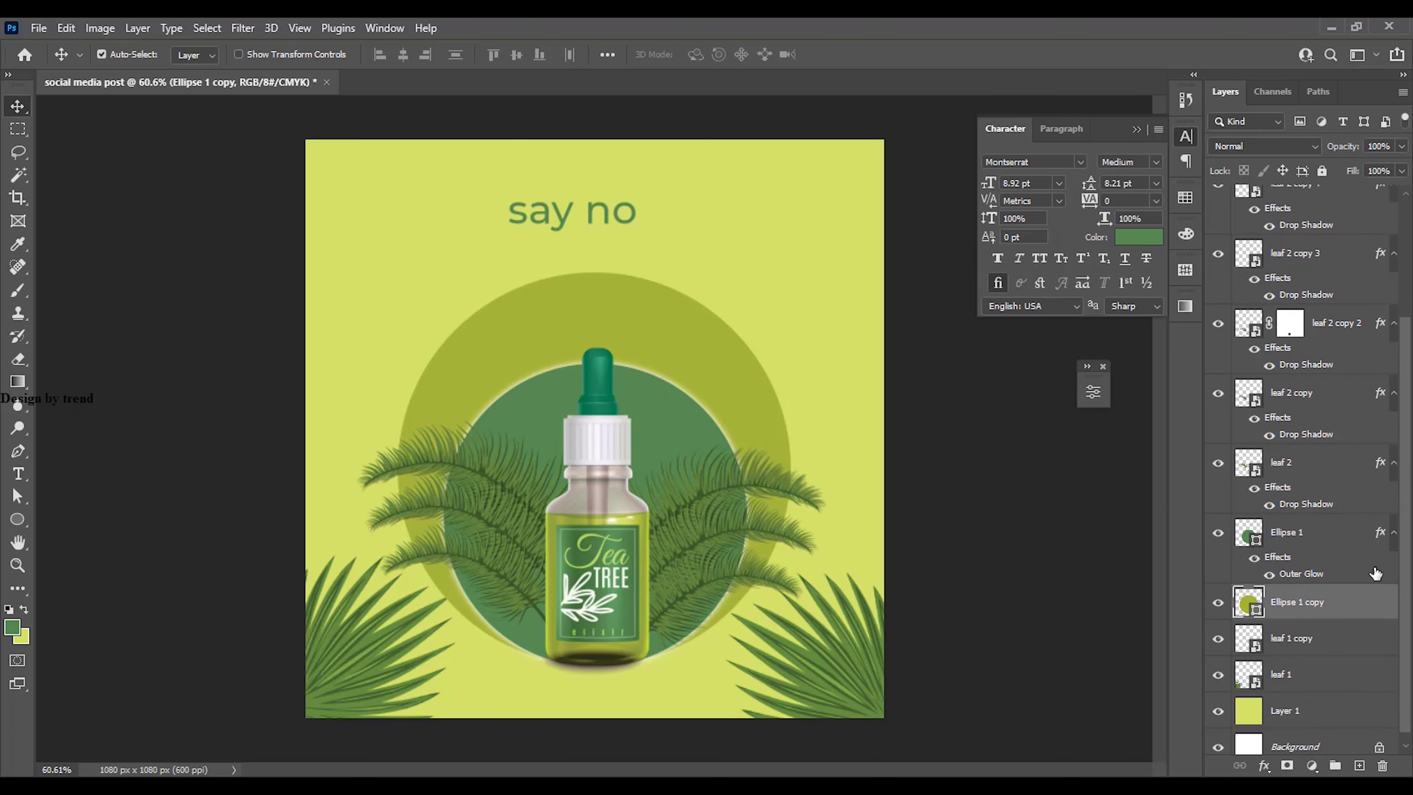
pyautogui.scroll(10, 1368, 362)
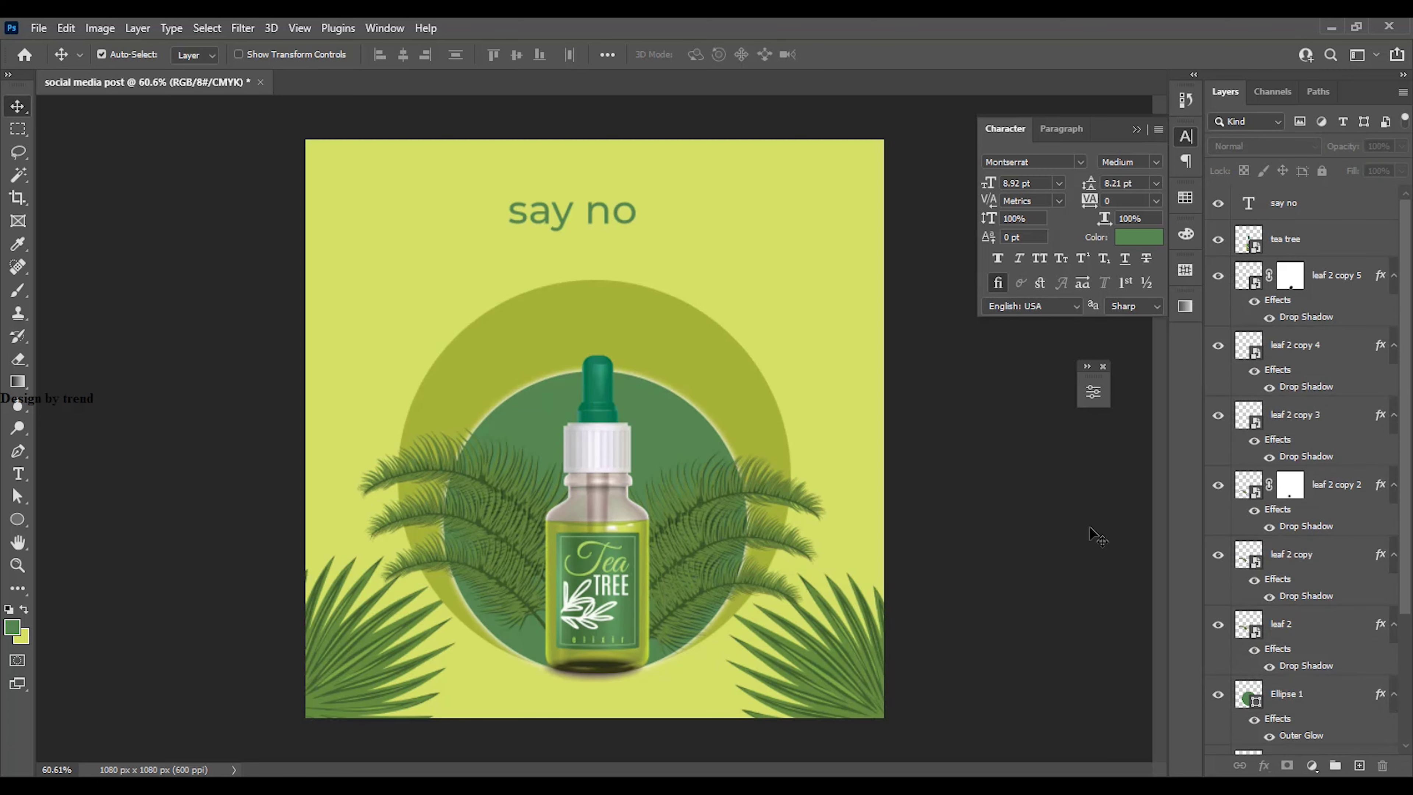
# Move the two fan-shaped leaves slightly further out toward the lower corners of the canvas
pyautogui.moveTo(385, 669); pyautogui.dragTo(370, 684)
pyautogui.moveTo(863, 656)
pyautogui.mouseDown()
pyautogui.moveTo(845, 662)
pyautogui.moveTo(860, 670)
pyautogui.moveTo(861, 657)
pyautogui.mouseUp()
pyautogui.click(952, 619)
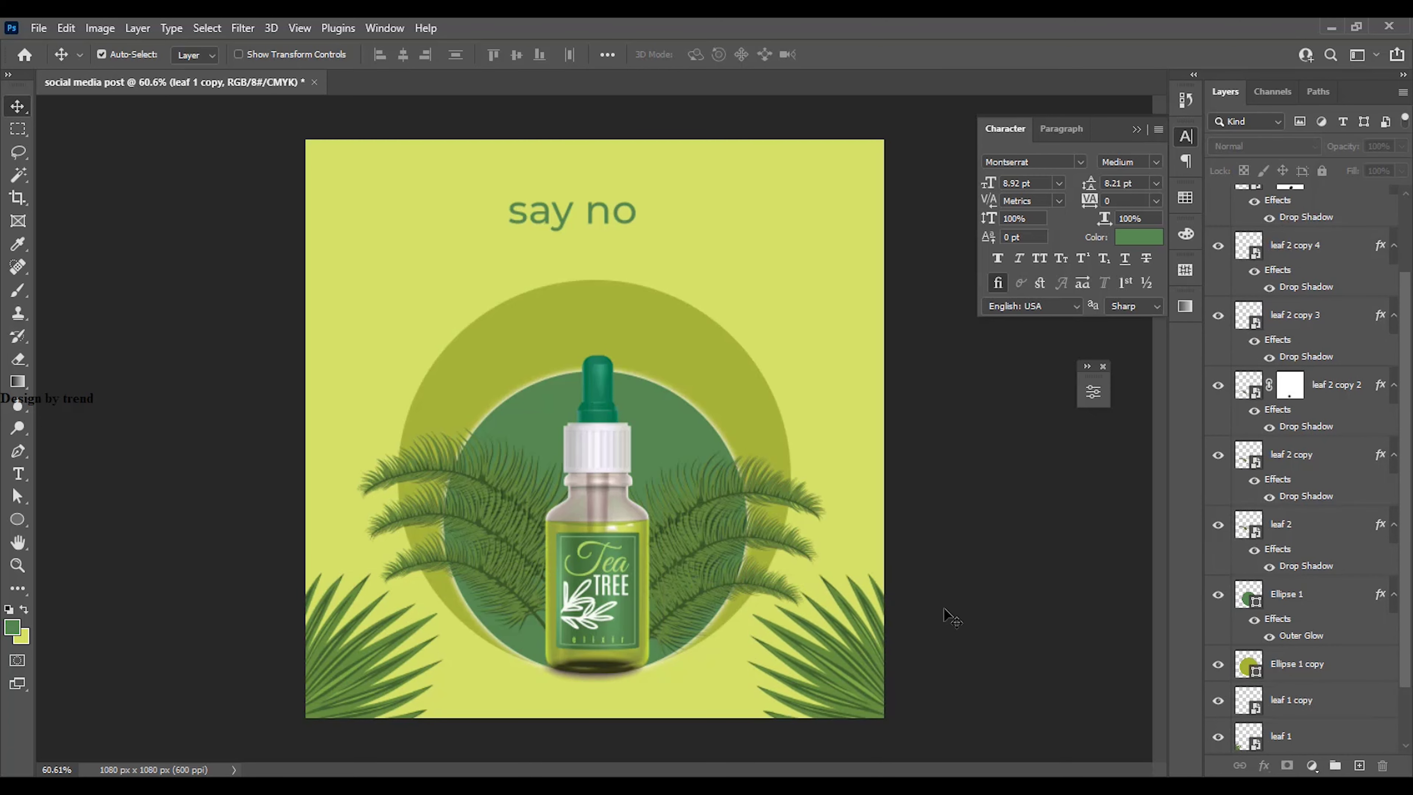
# Duplicate the "say no" text down beside the circle's upper edge and change the copy to "to"
pyautogui.click(561, 212)
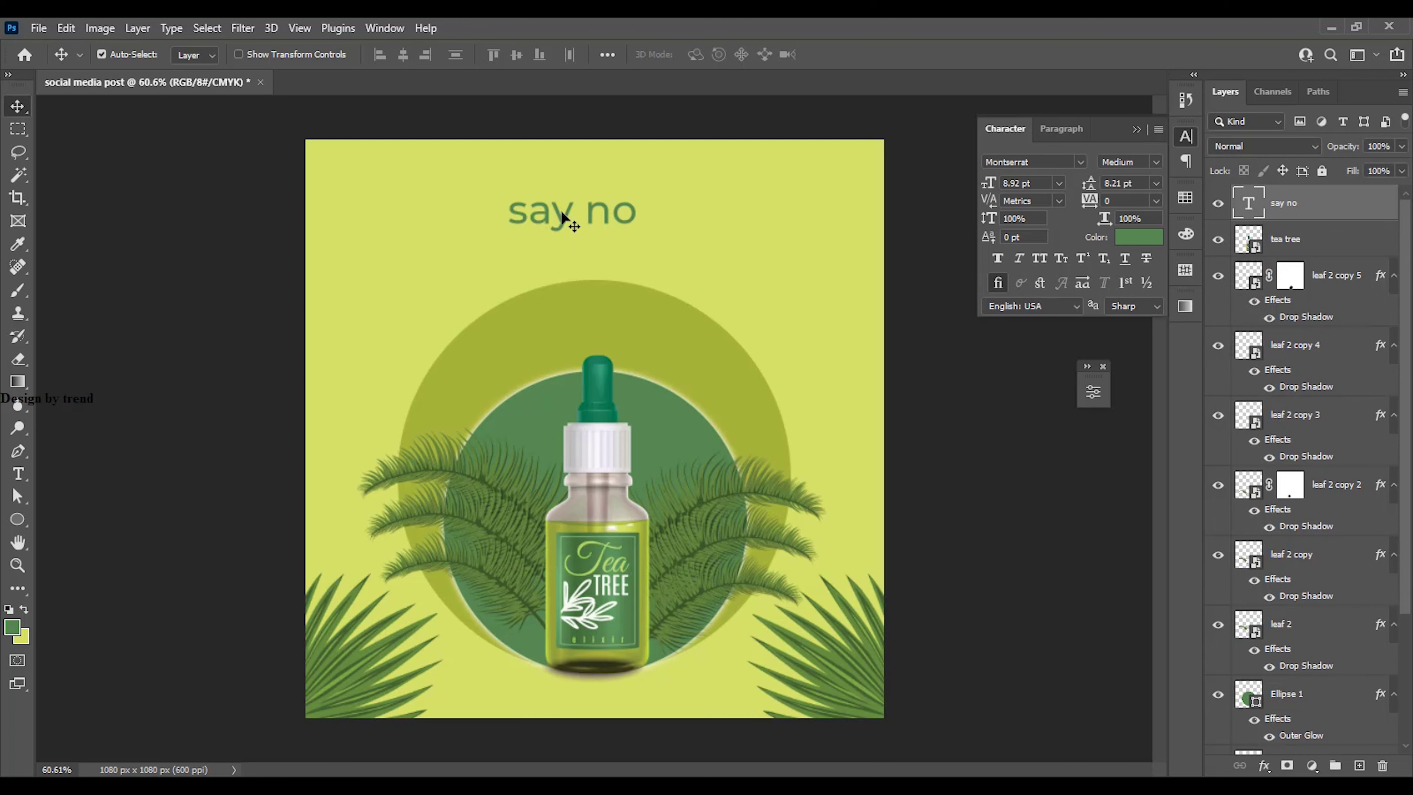
pyautogui.moveTo(578, 233); pyautogui.dragTo(808, 271)
pyautogui.press('t')
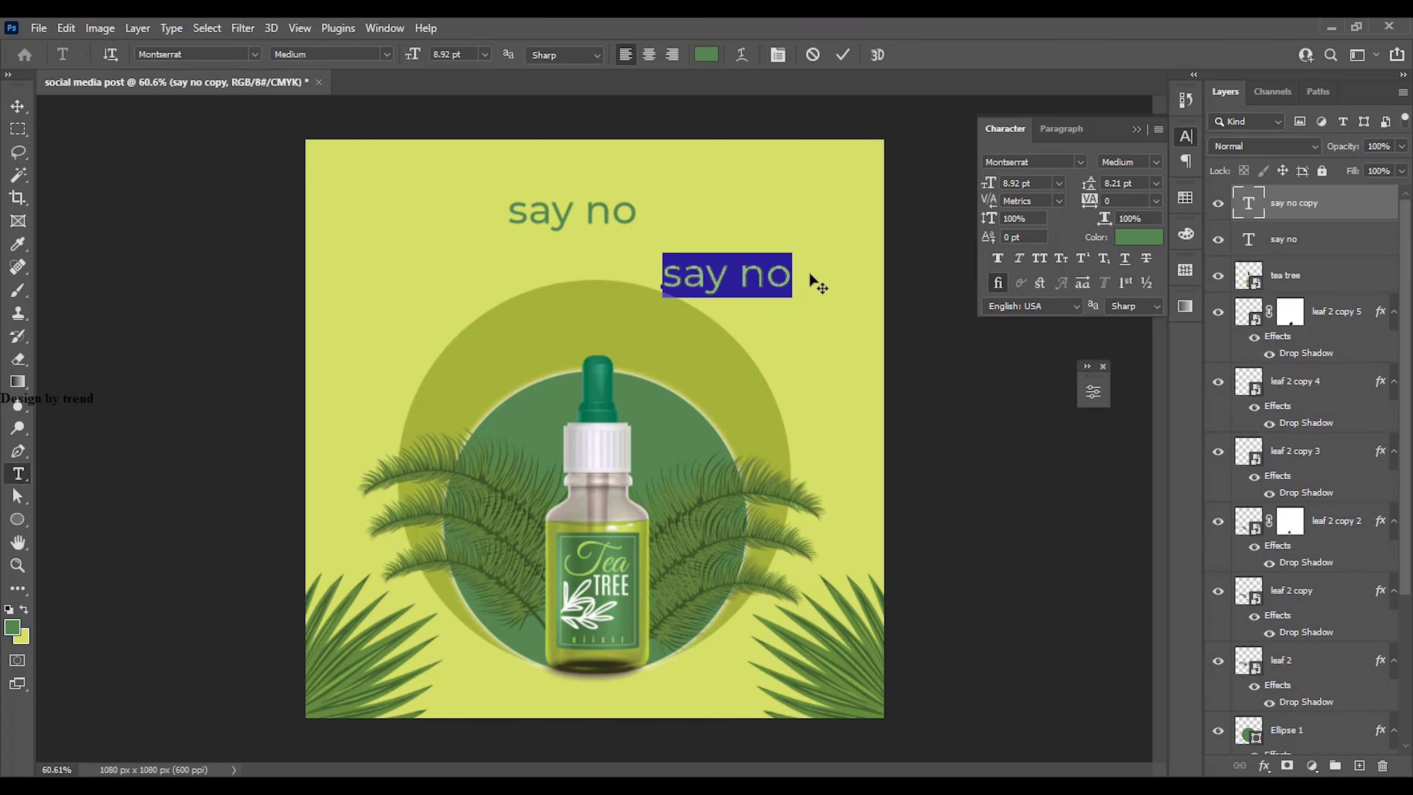
pyautogui.write('to')
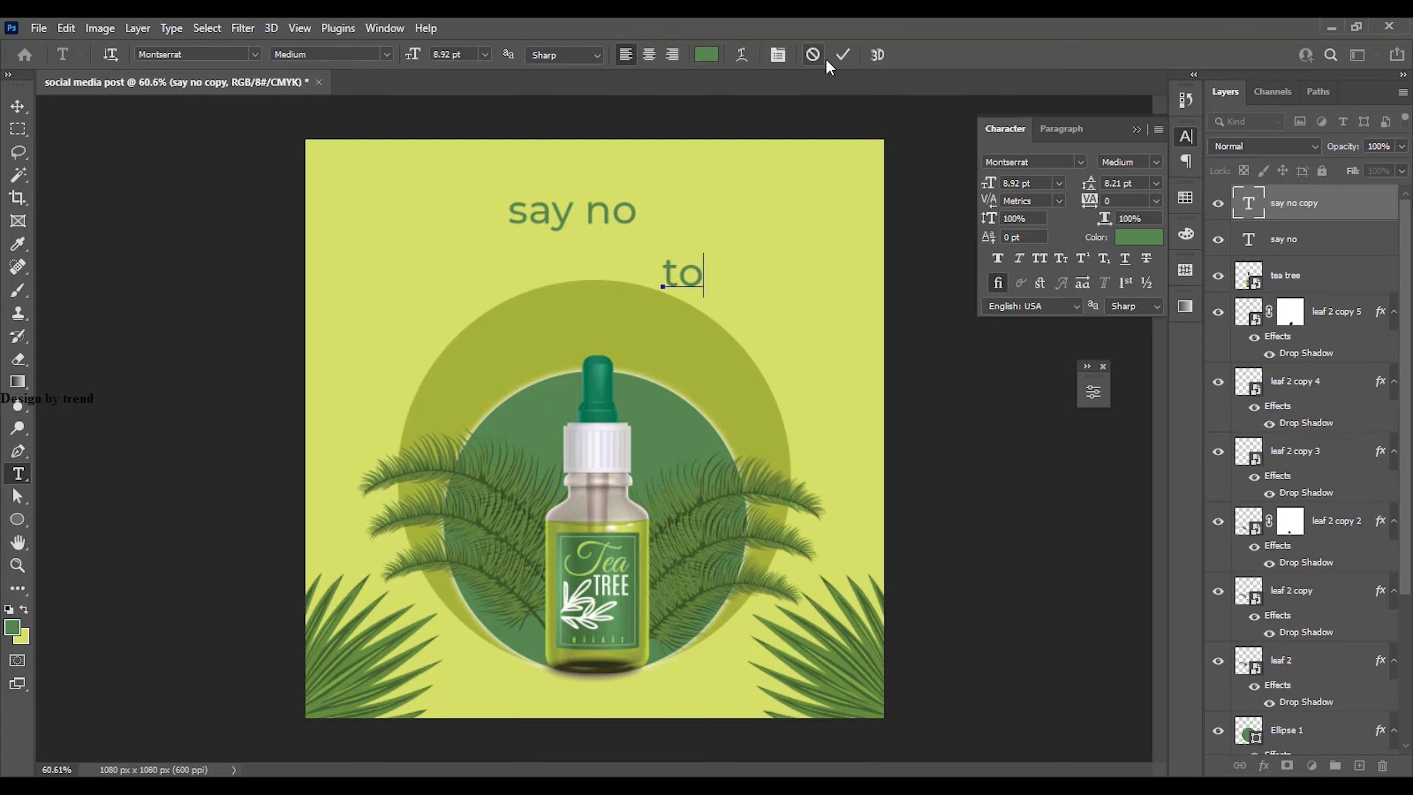
pyautogui.click(842, 54)
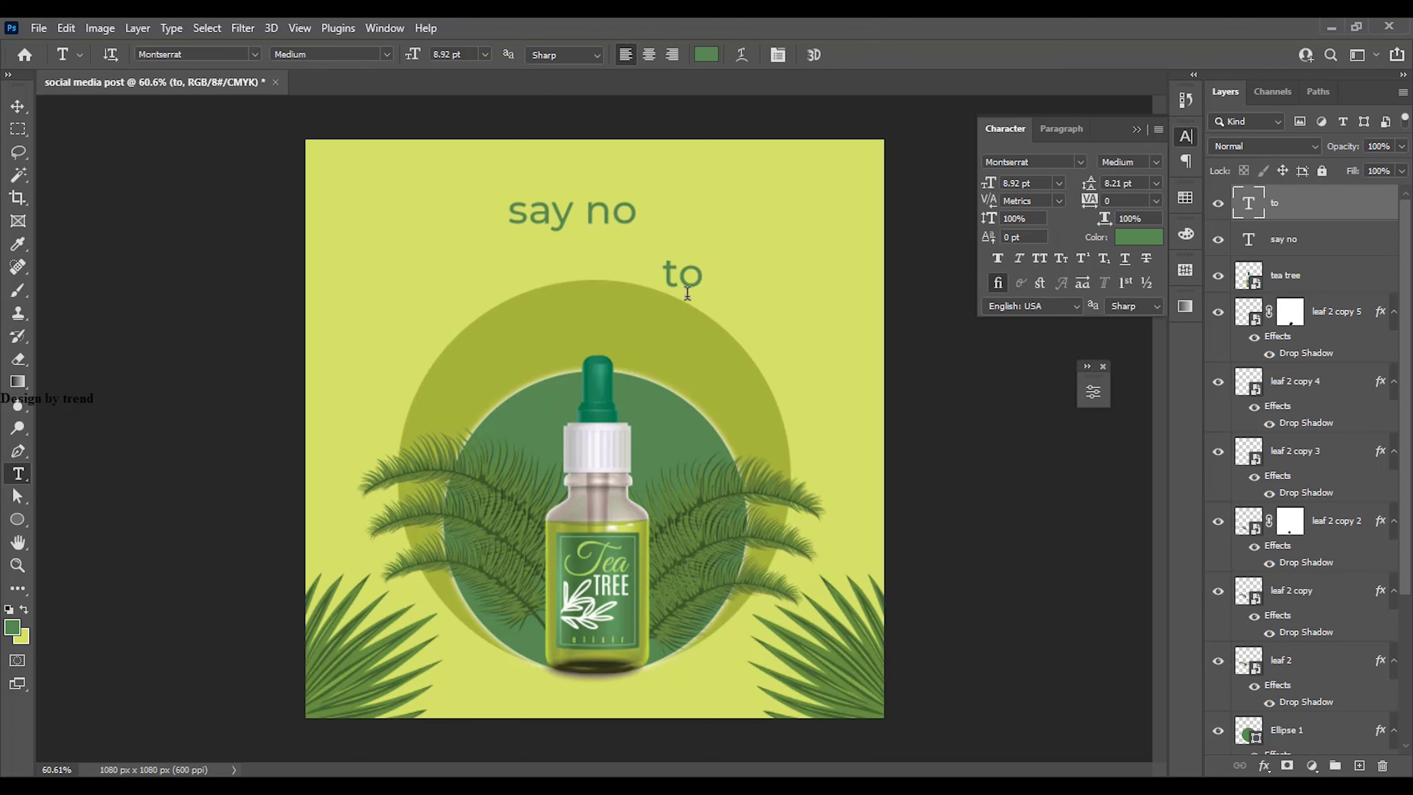
# Duplicate the "to" text just beside the original and change the copy to "acne"
pyautogui.click(21, 109)
pyautogui.keyDown('alt'); pyautogui.moveTo(692, 267); pyautogui.dragTo(827, 283); pyautogui.keyUp('alt')
pyautogui.press('t')
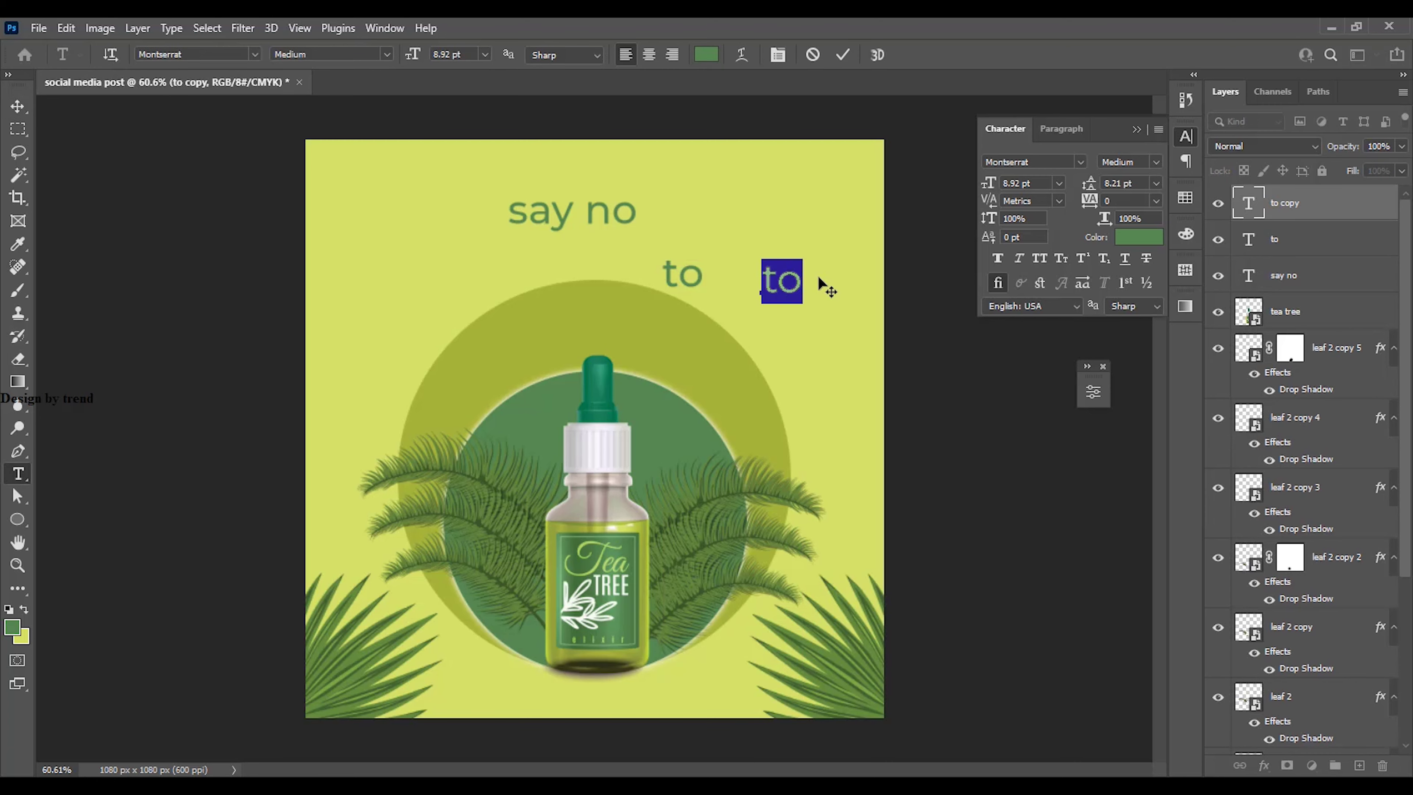
pyautogui.write('acne')
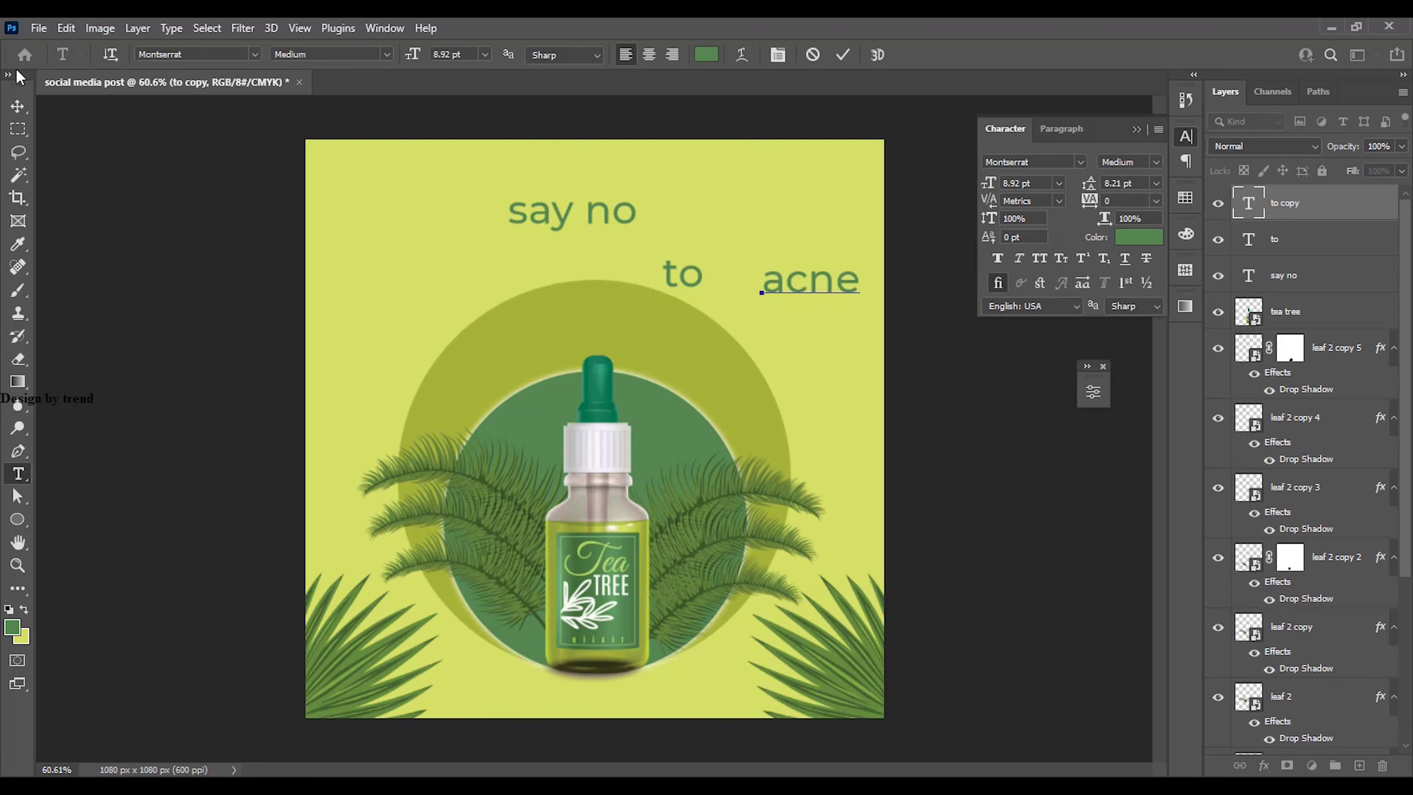
pyautogui.click(17, 105)
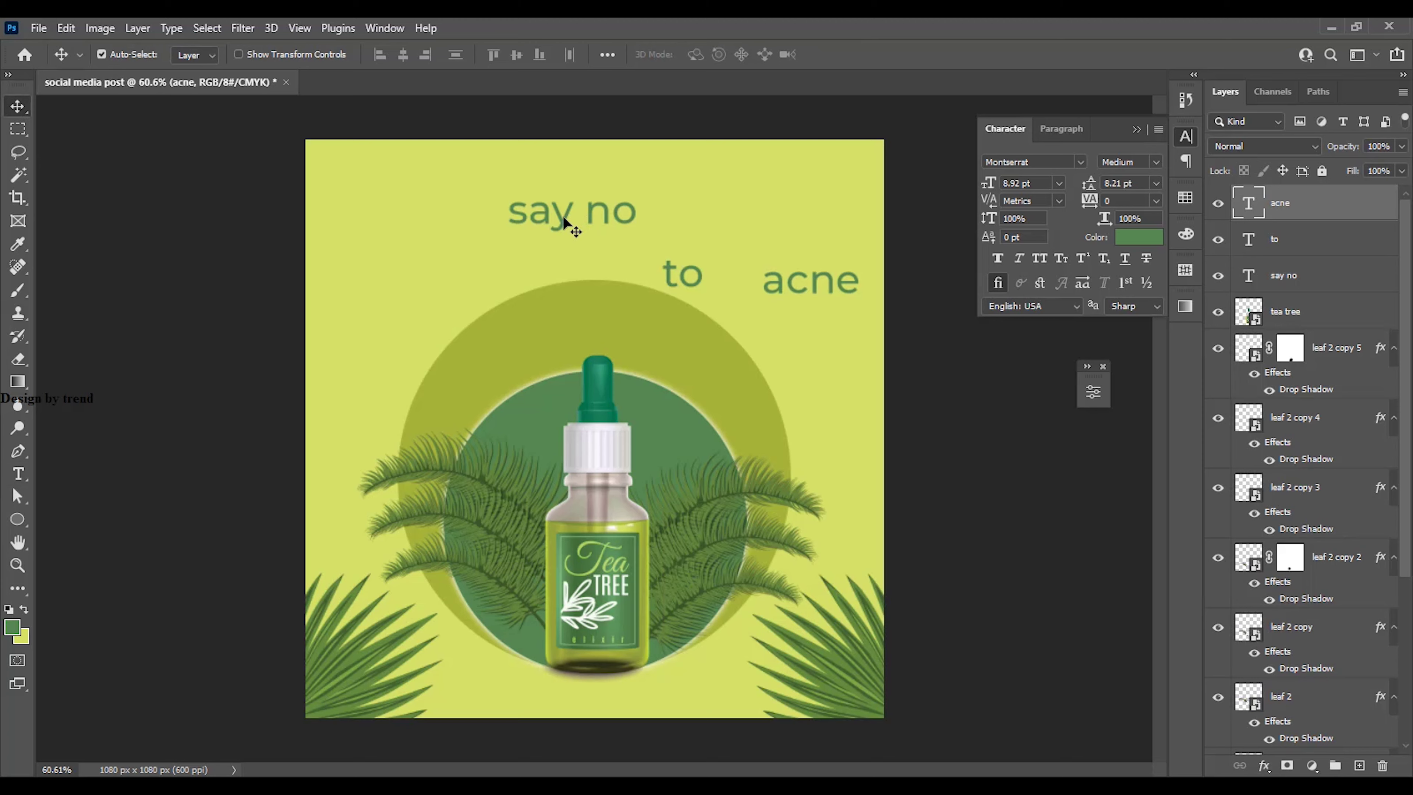
# Duplicate the "say no" text beside the original, above "to", and change the copy to "logo"
pyautogui.keyDown('alt'); pyautogui.moveTo(563, 219); pyautogui.dragTo(808, 203); pyautogui.keyUp('alt')
pyautogui.press('t')
pyautogui.click(673, 192)
pyautogui.press('Left')
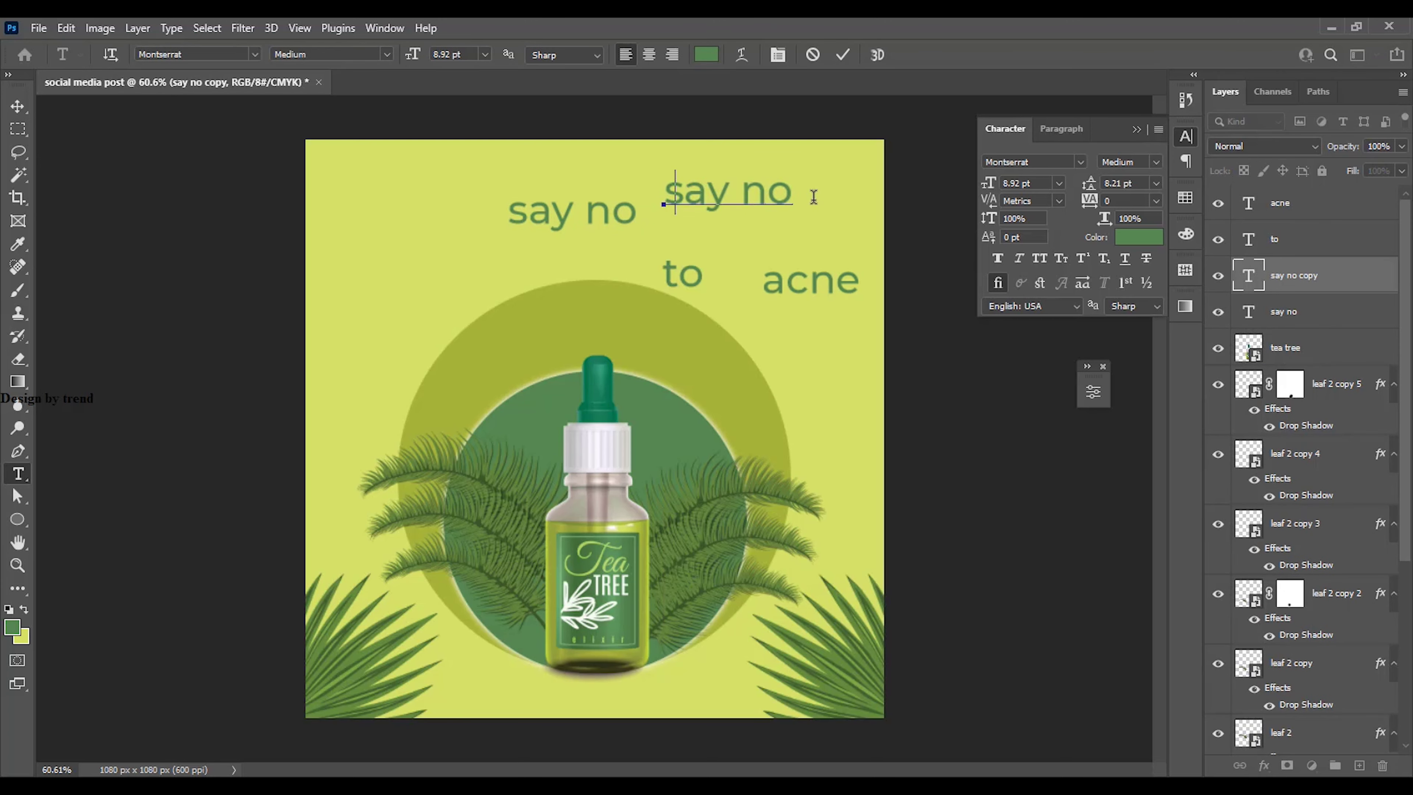
pyautogui.hotkey('ctrl', 'a')
pyautogui.write('logo')
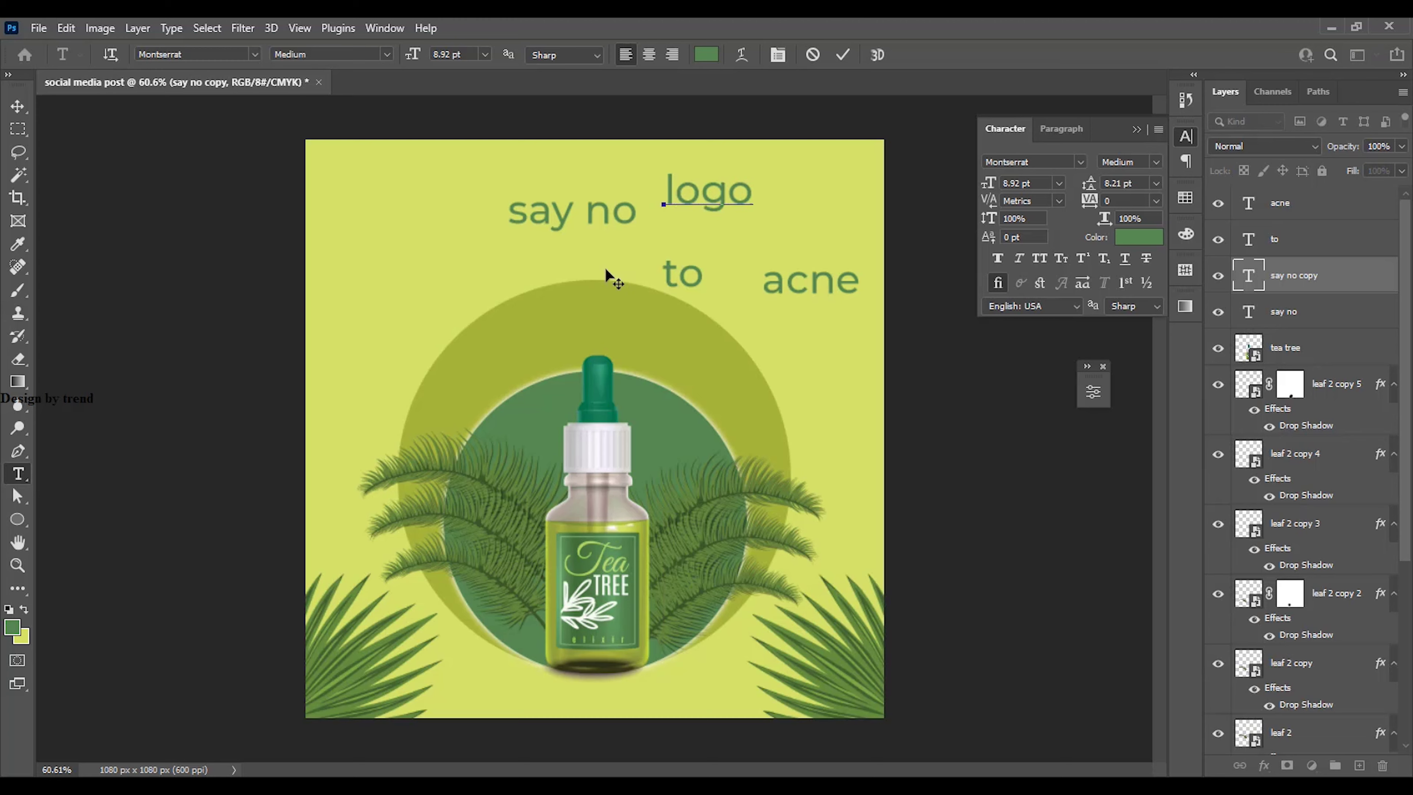
pyautogui.click(18, 106)
pyautogui.moveTo(734, 202); pyautogui.dragTo(854, 386)
pyautogui.press('t')
pyautogui.press('BackSpace')
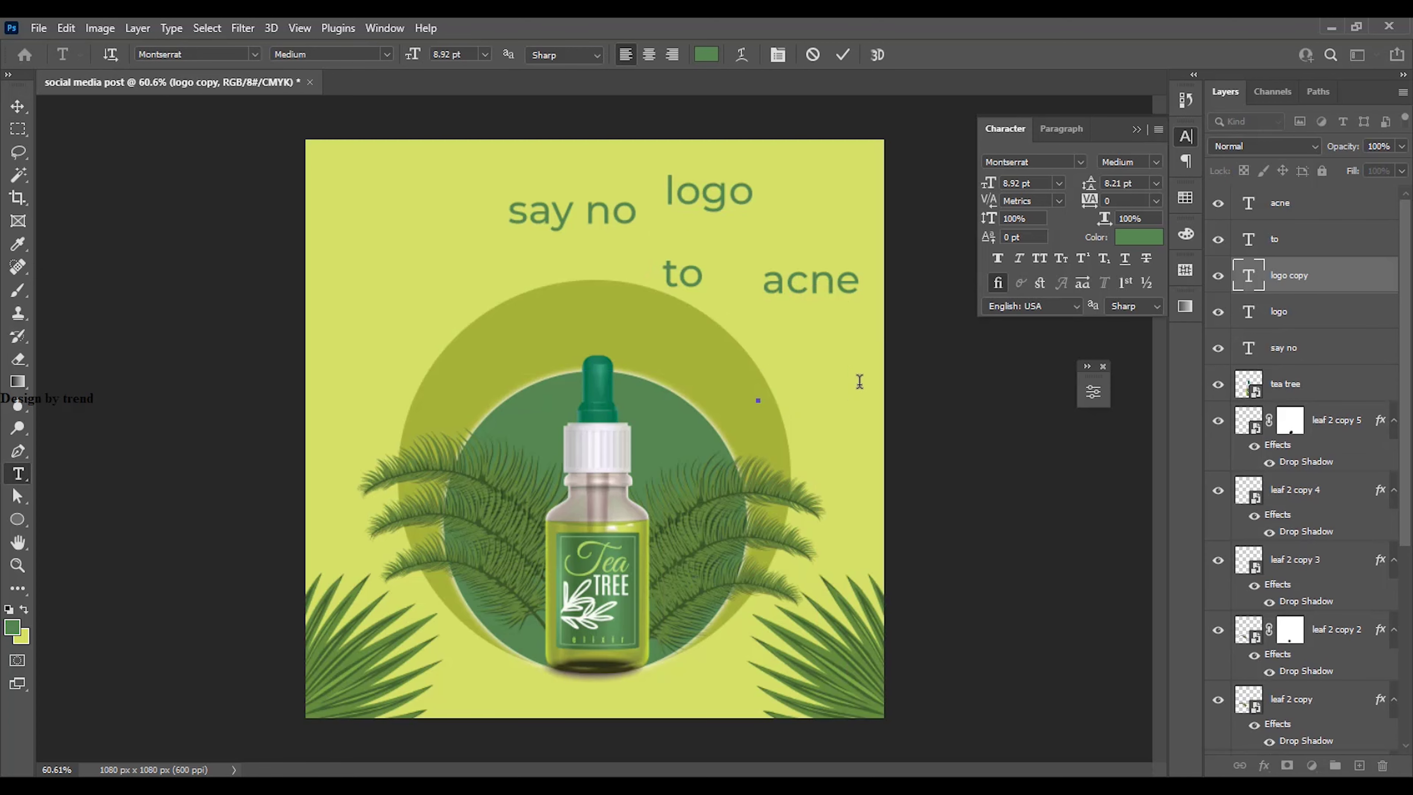
pyautogui.write('www')
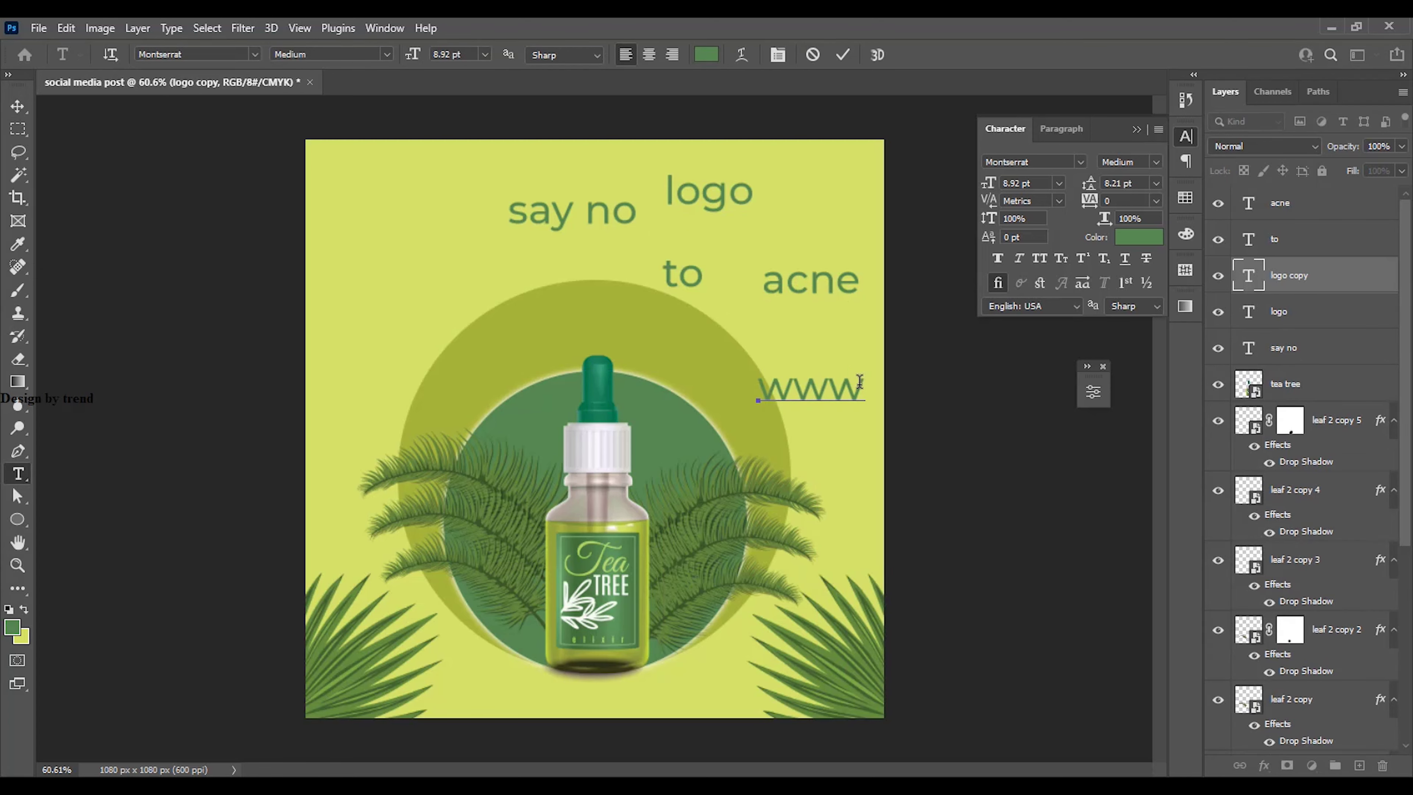
pyautogui.write('.logo')
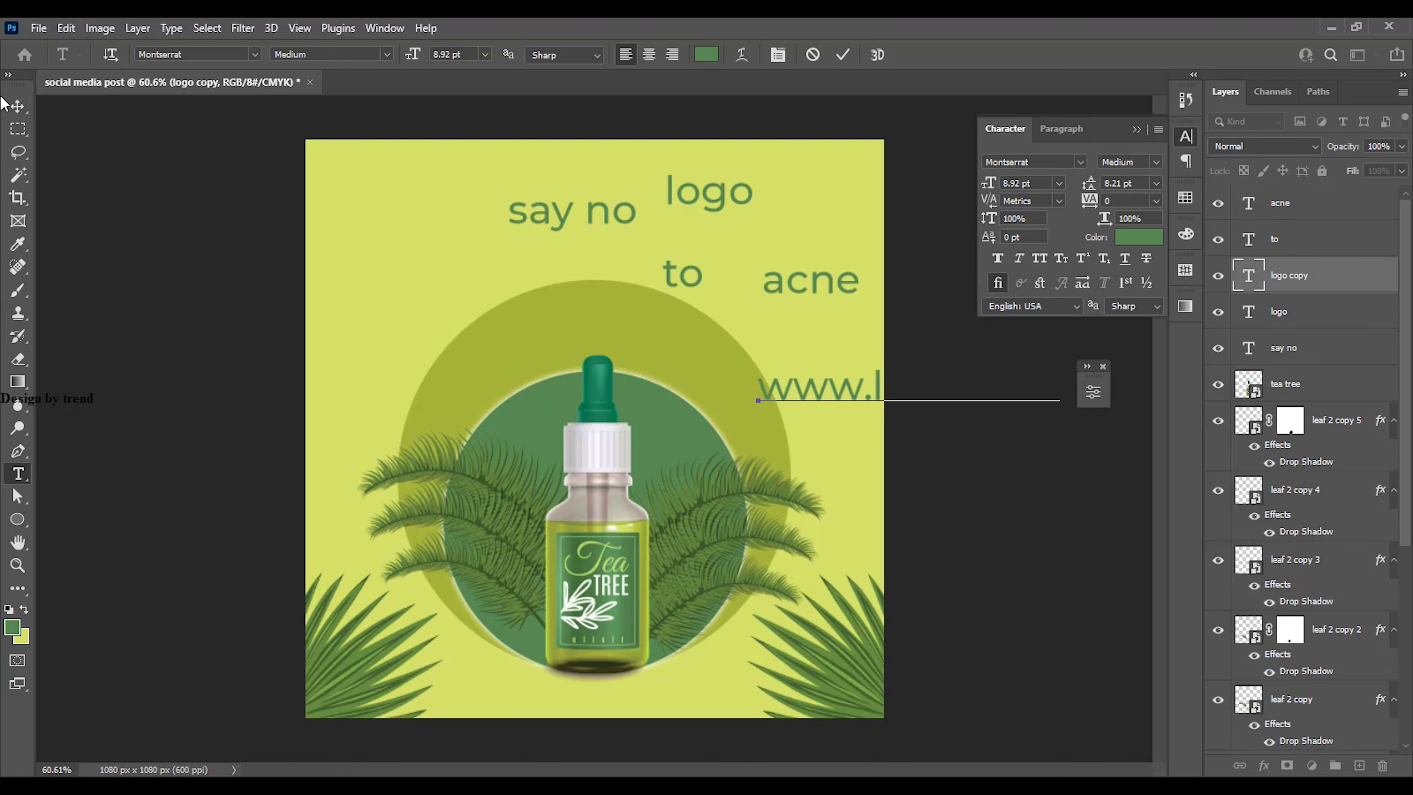
pyautogui.click(5, 103)
pyautogui.click(729, 336)
pyautogui.hotkey('ctrl', 't')
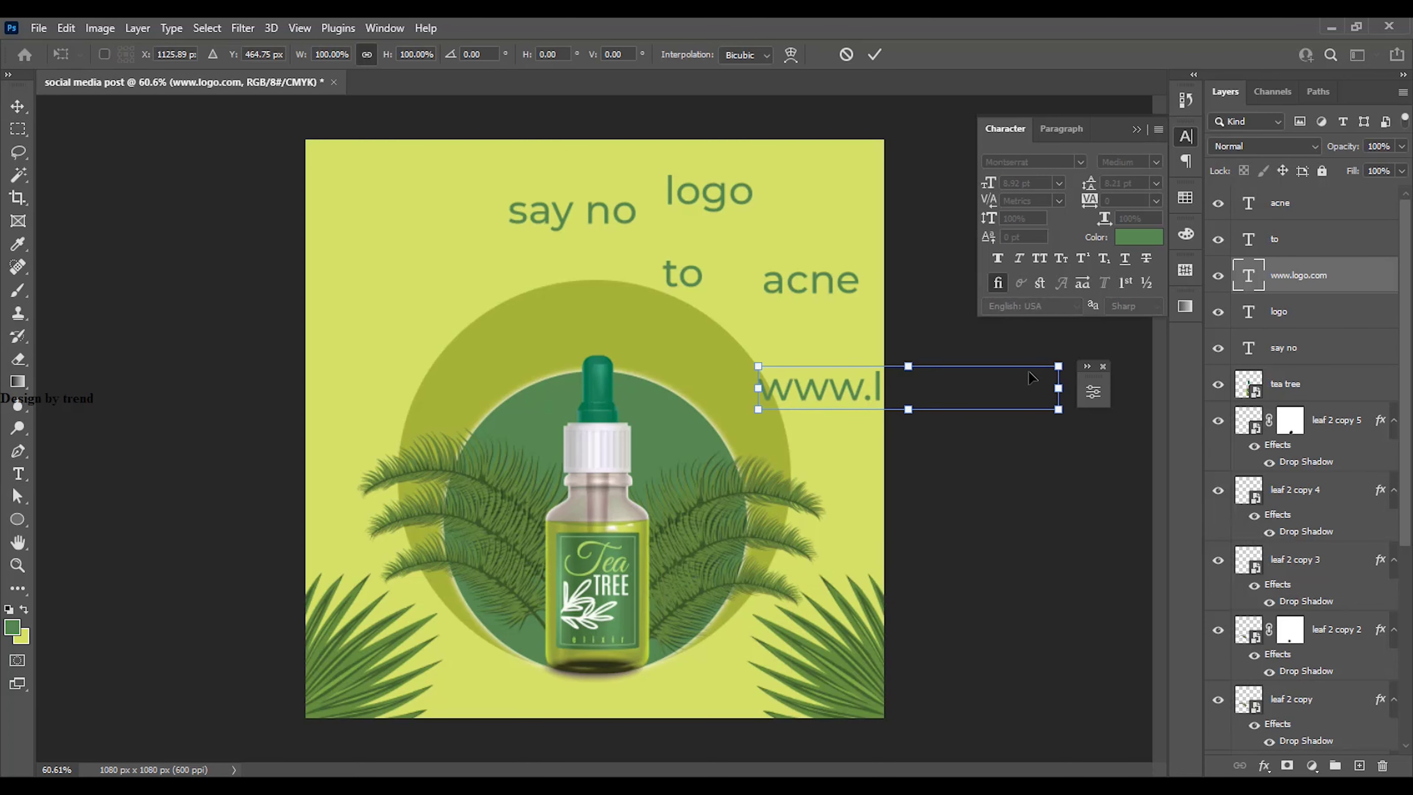
pyautogui.moveTo(1057, 365); pyautogui.dragTo(635, 699)
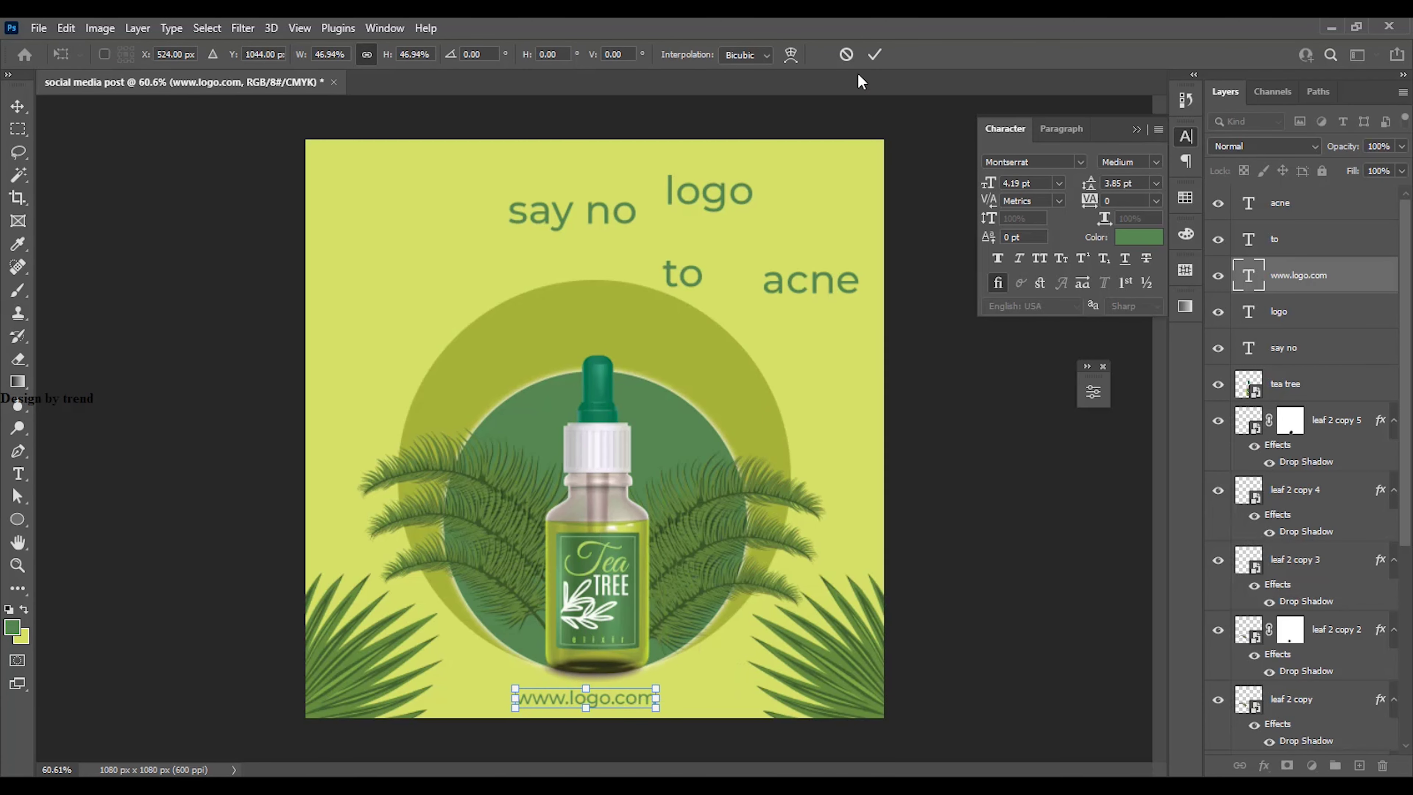
pyautogui.click(875, 54)
pyautogui.click(1139, 237)
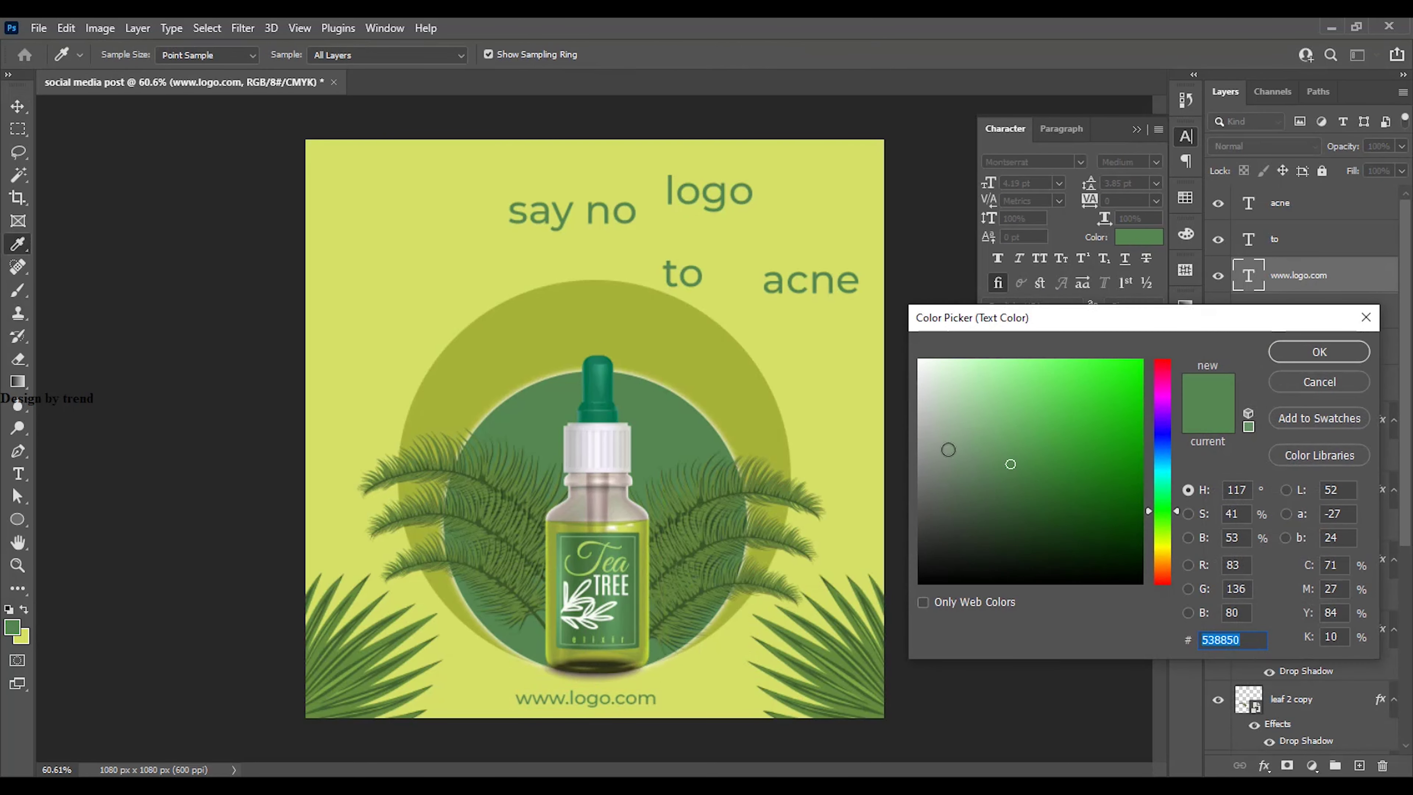
pyautogui.write('101010')
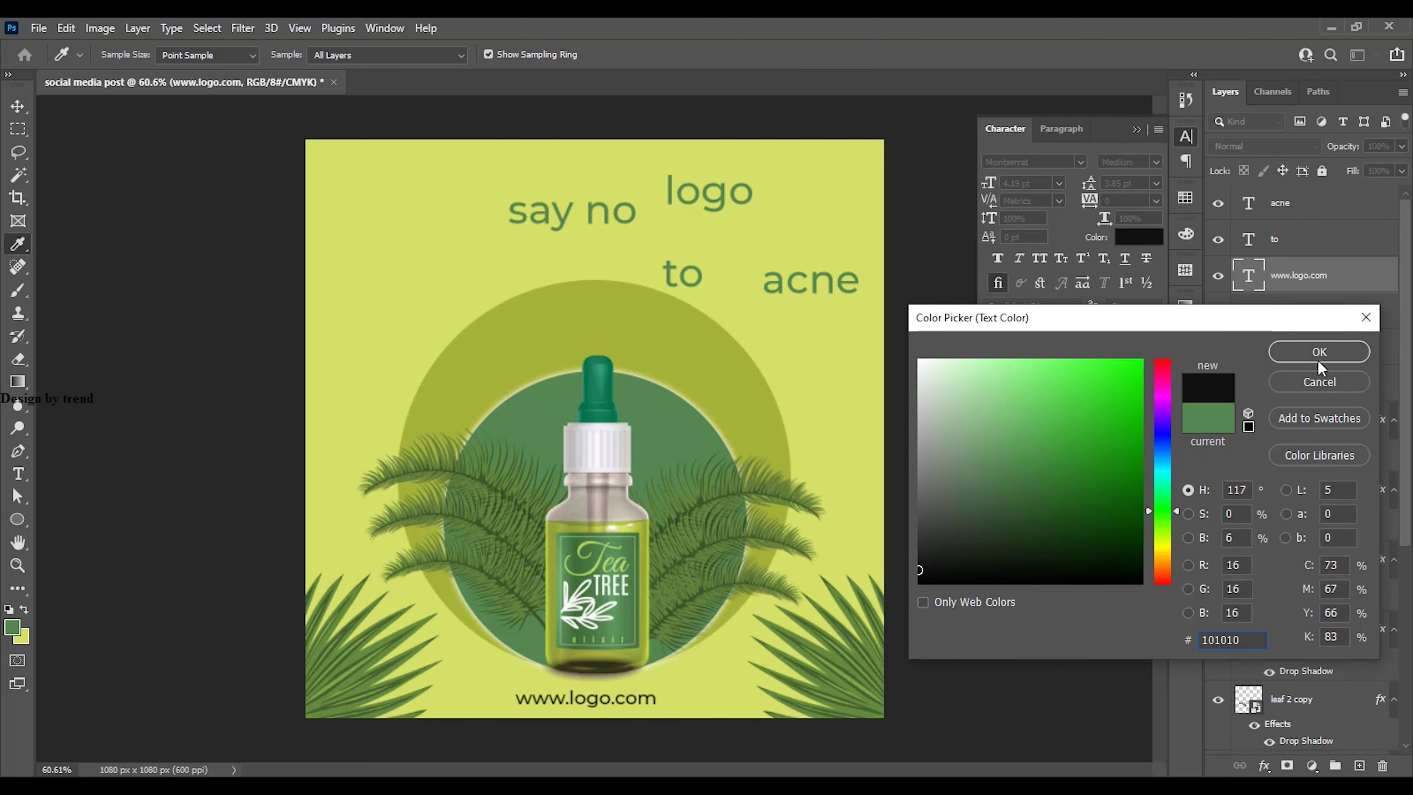
pyautogui.click(1319, 359)
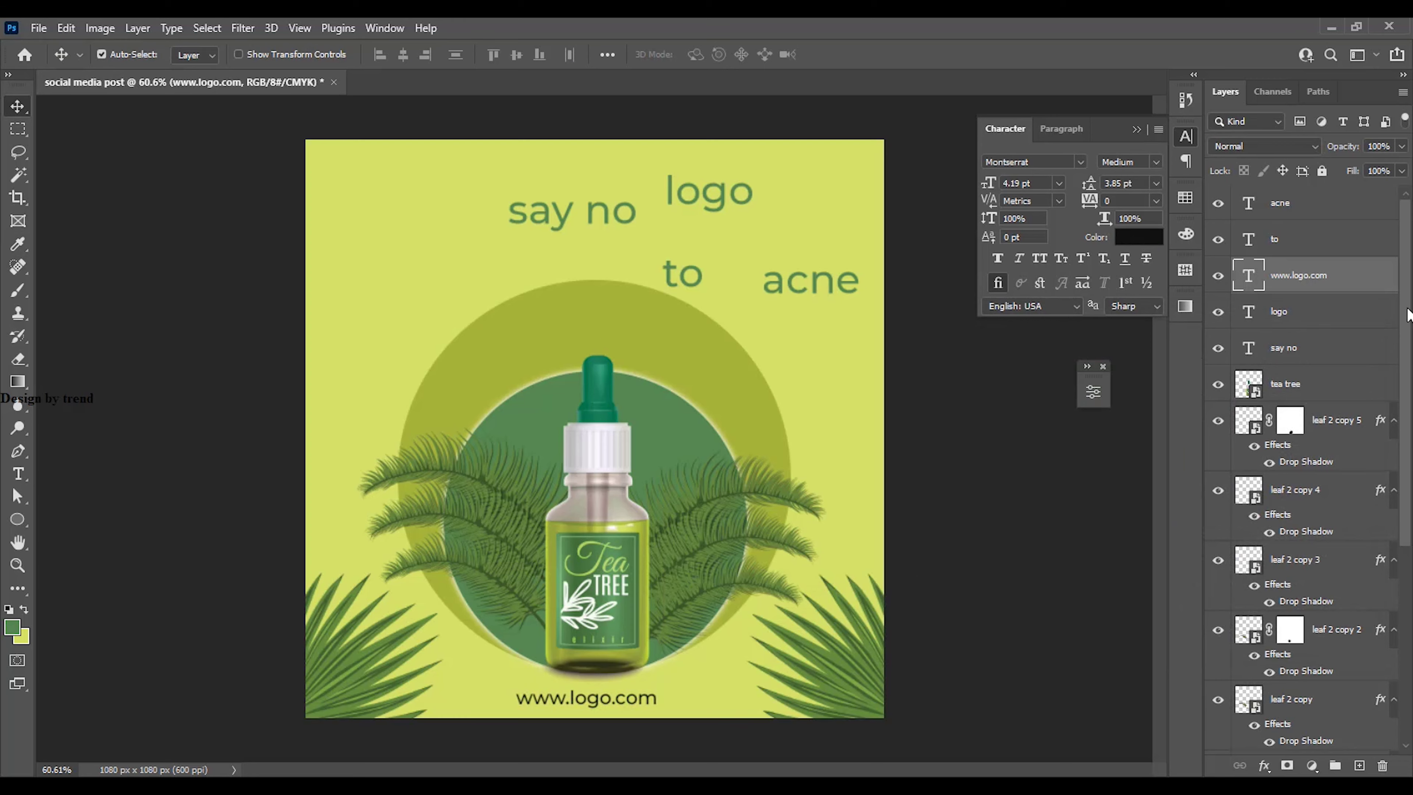
pyautogui.scroll(-5, 1407, 314)
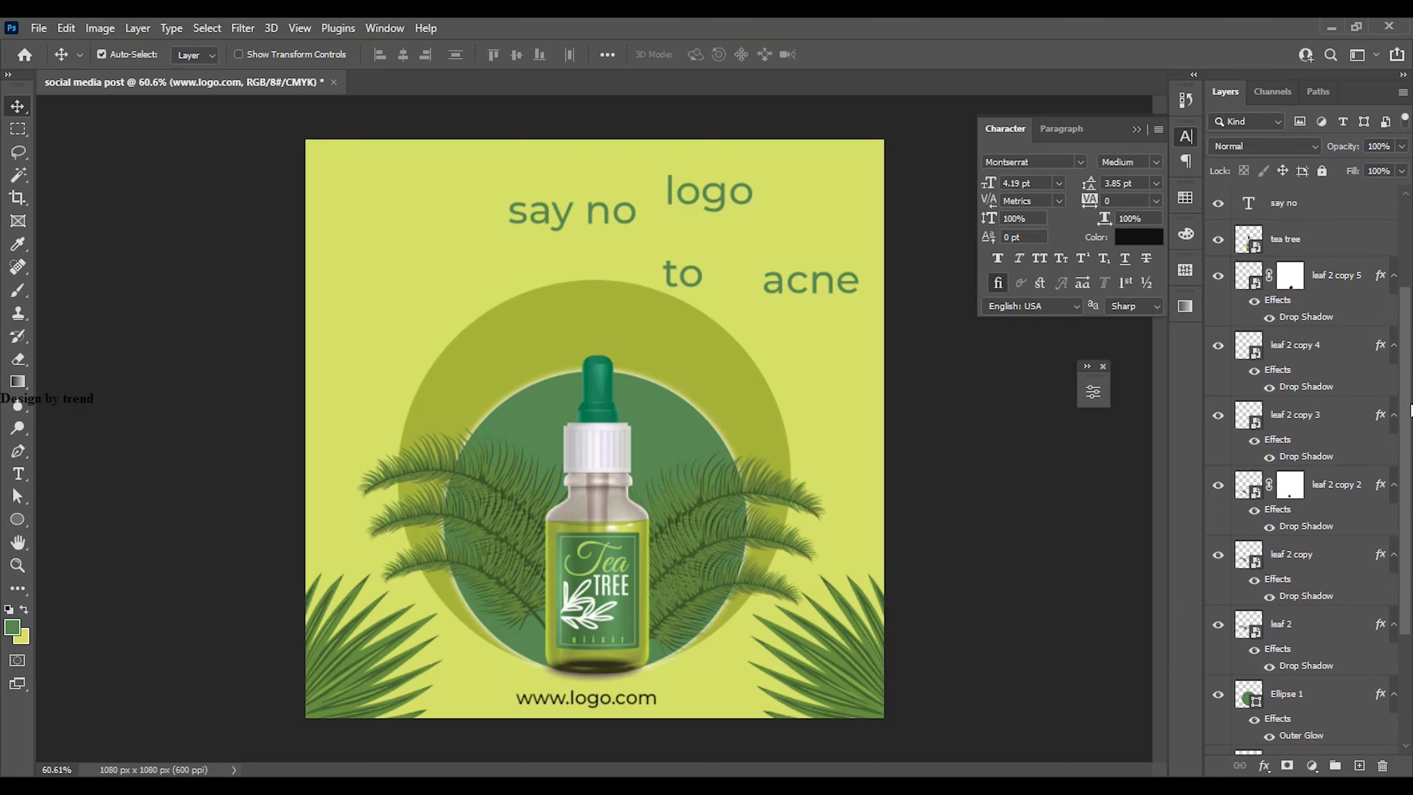
pyautogui.click(1042, 257)
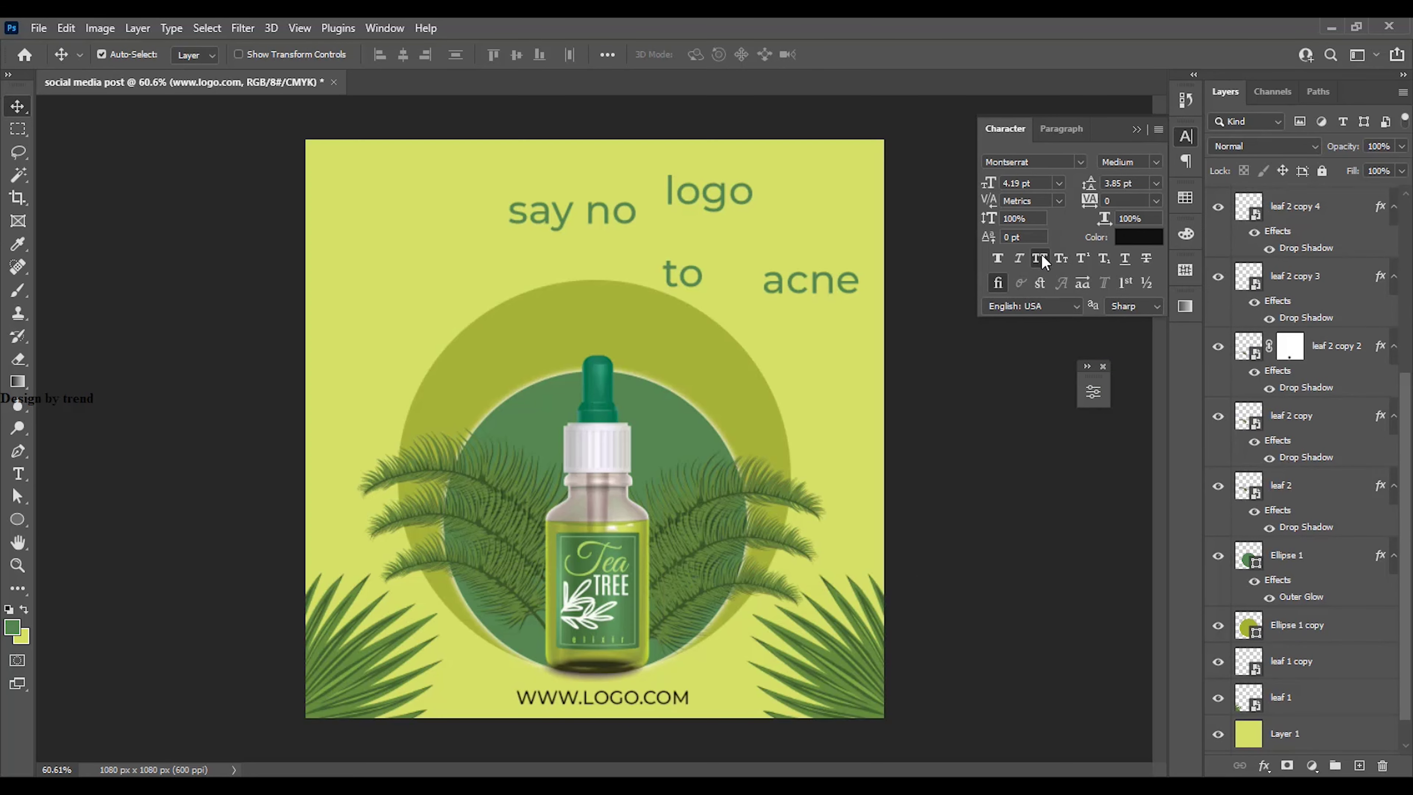
pyautogui.click(1045, 185)
pyautogui.write('3')
pyautogui.press('Return')
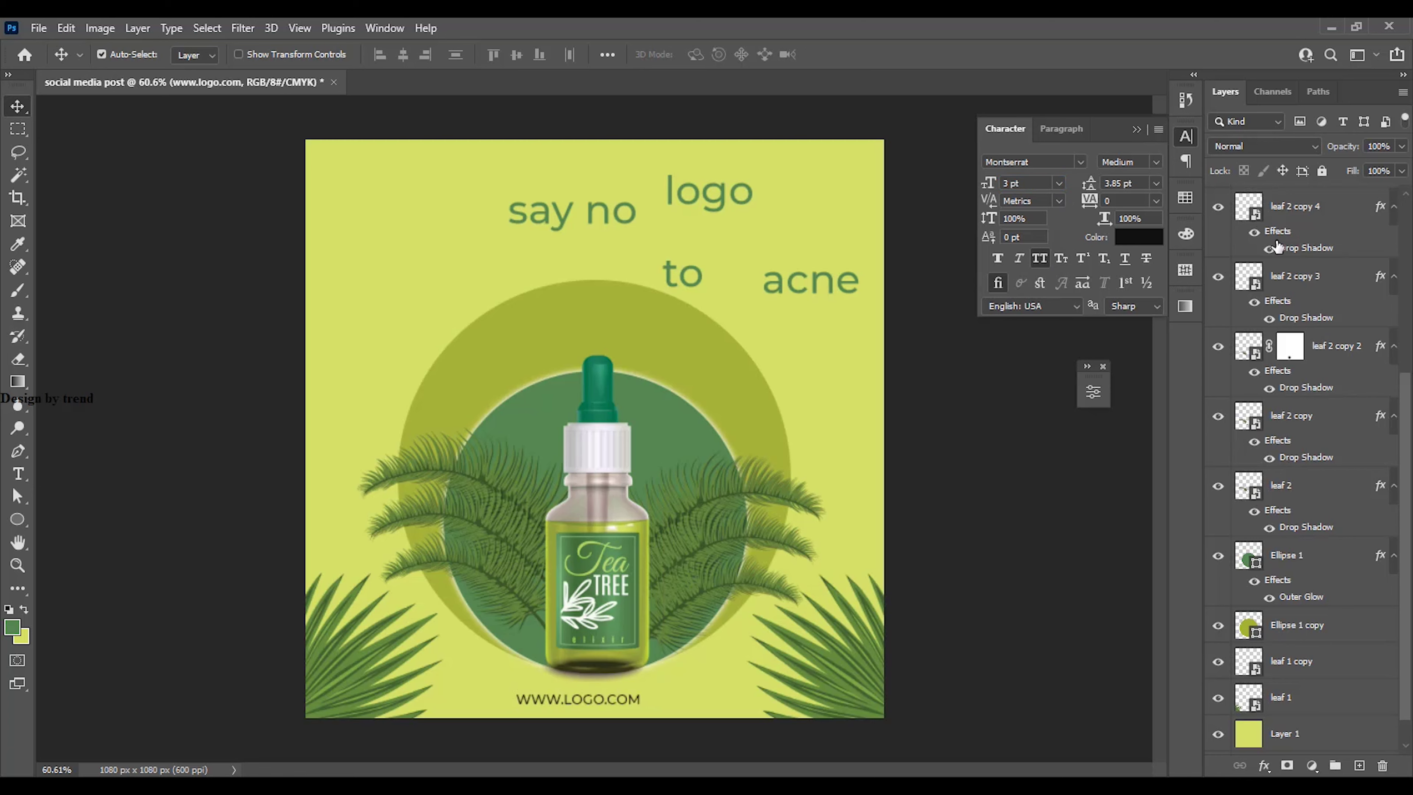
pyautogui.moveTo(1408, 392); pyautogui.dragTo(1397, 582)
pyautogui.keyDown('ctrl'); pyautogui.click(1331, 738); pyautogui.keyUp('ctrl')
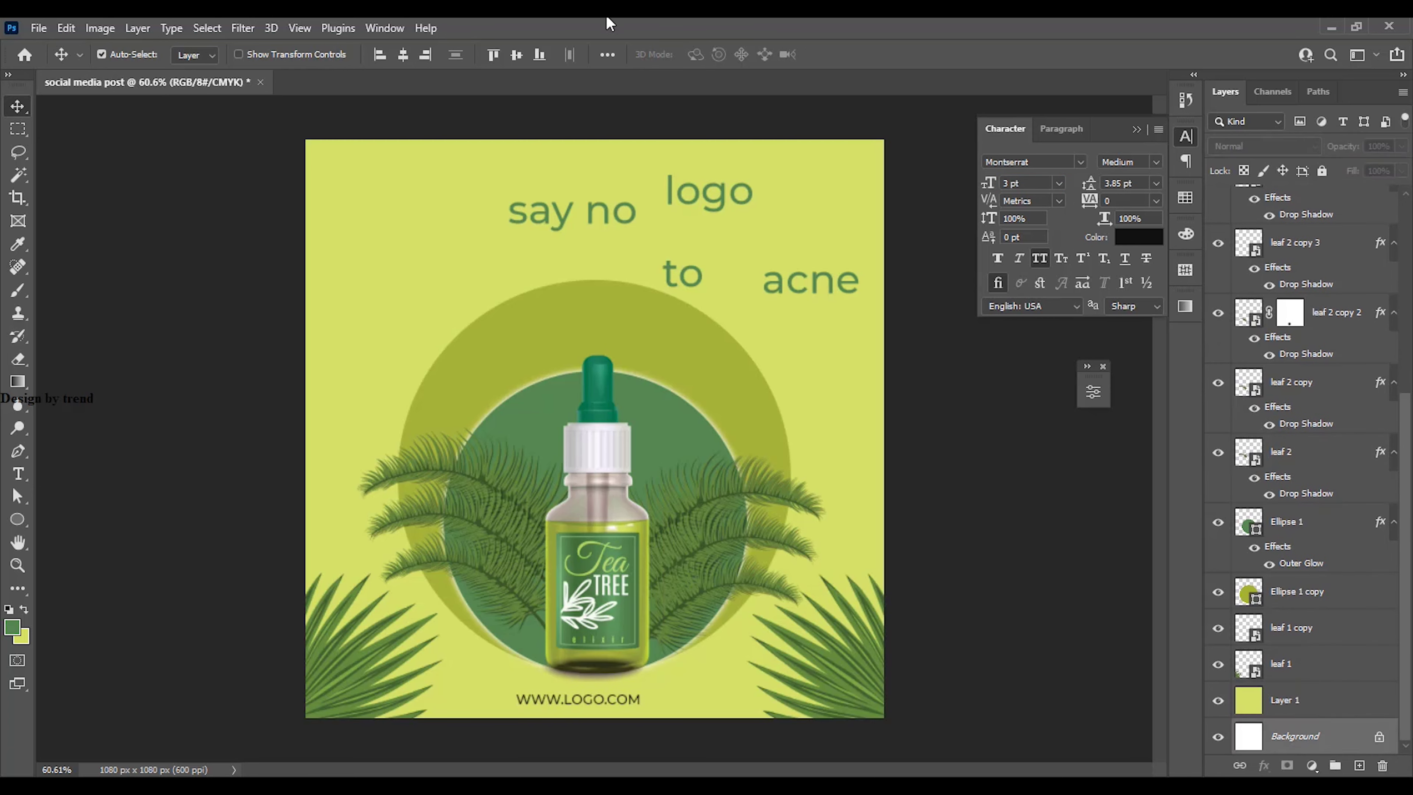
pyautogui.click(404, 54)
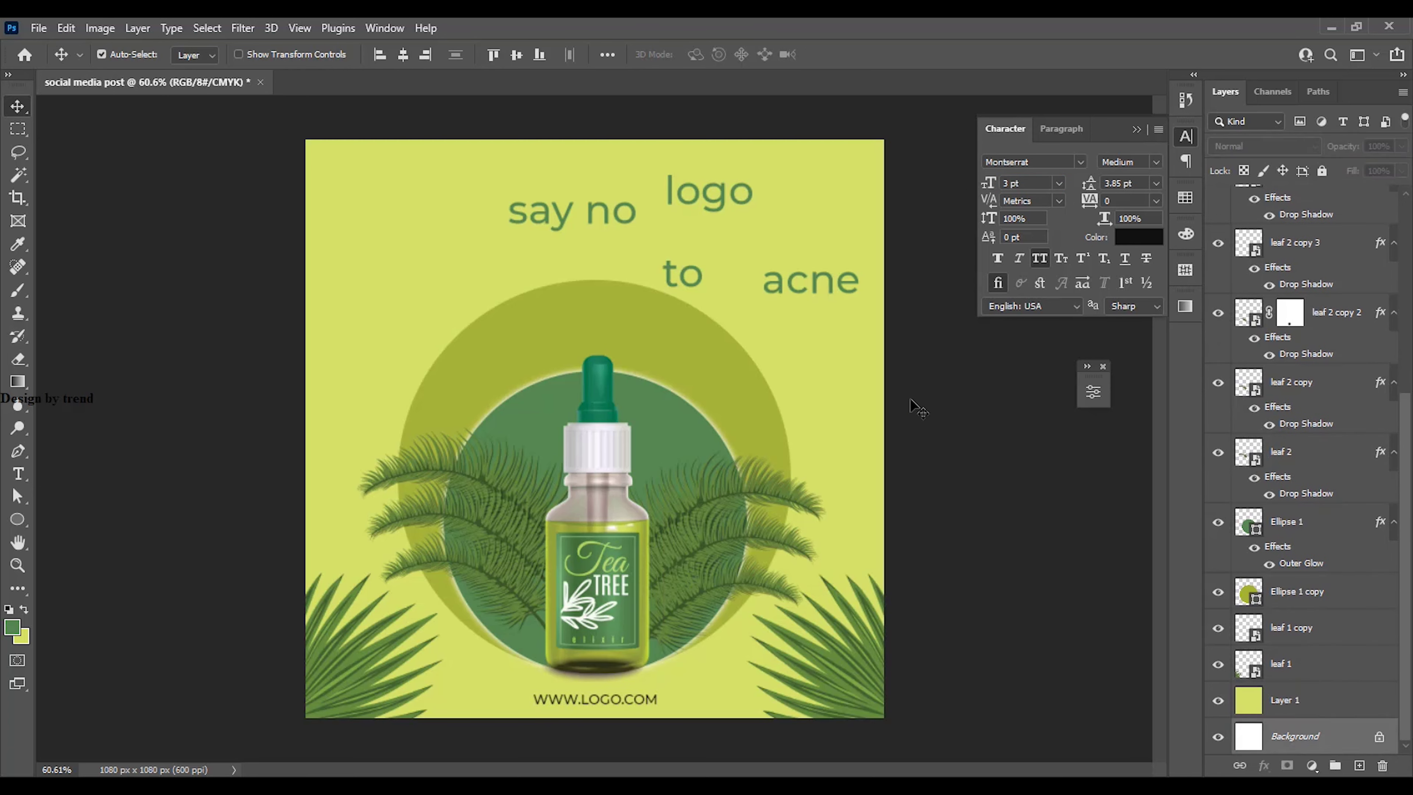
pyautogui.click(924, 420)
pyautogui.click(575, 707)
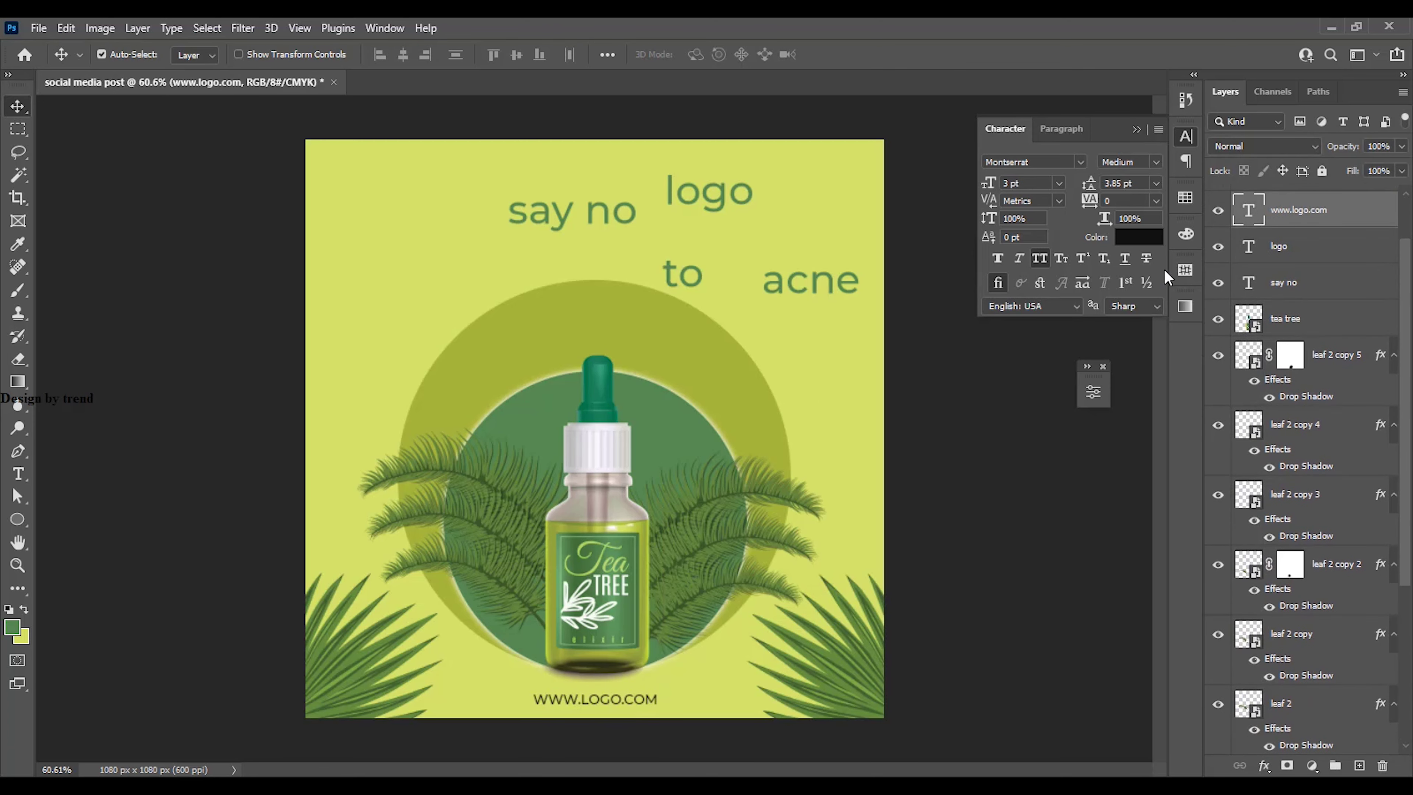
pyautogui.moveTo(1088, 203); pyautogui.dragTo(1097, 198)
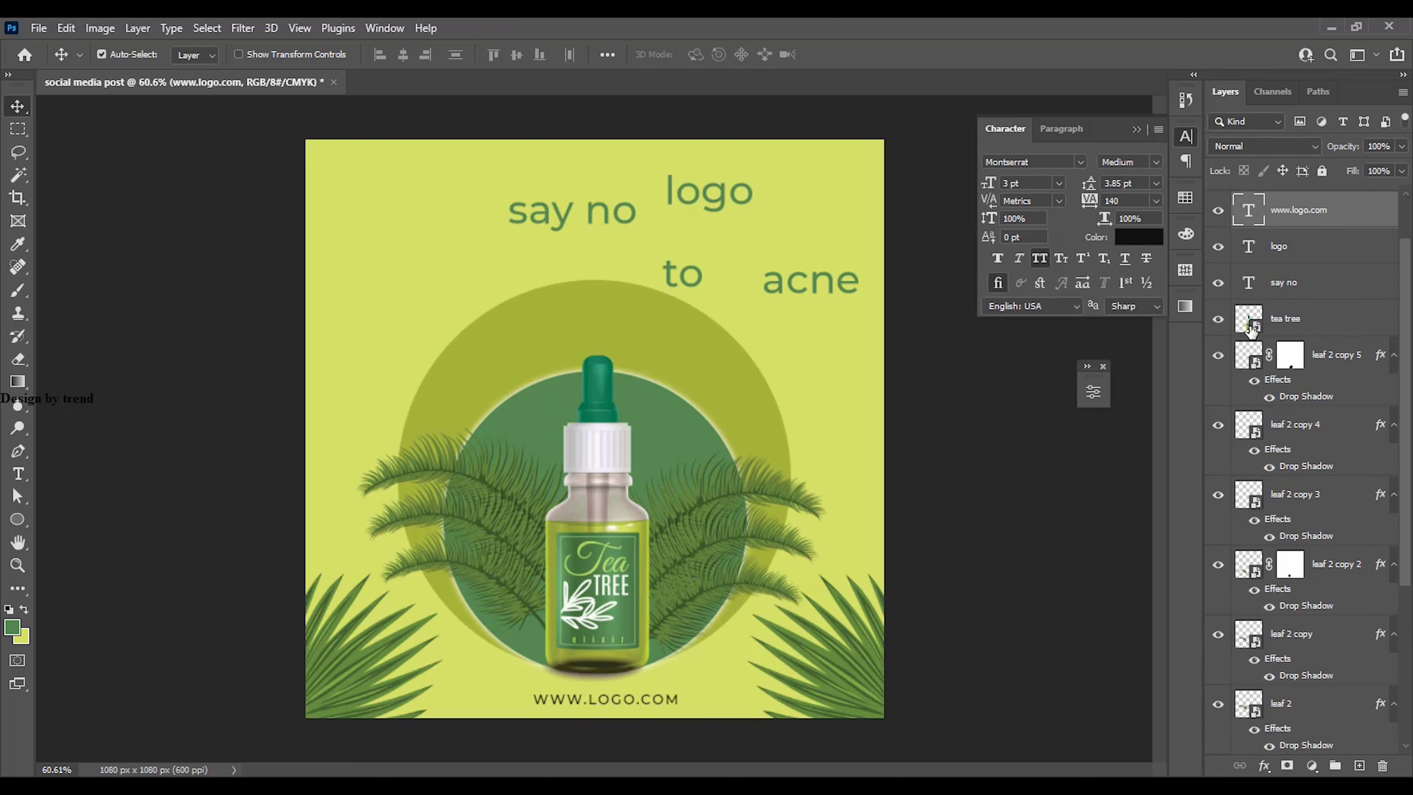
pyautogui.moveTo(1399, 273); pyautogui.dragTo(1355, 676)
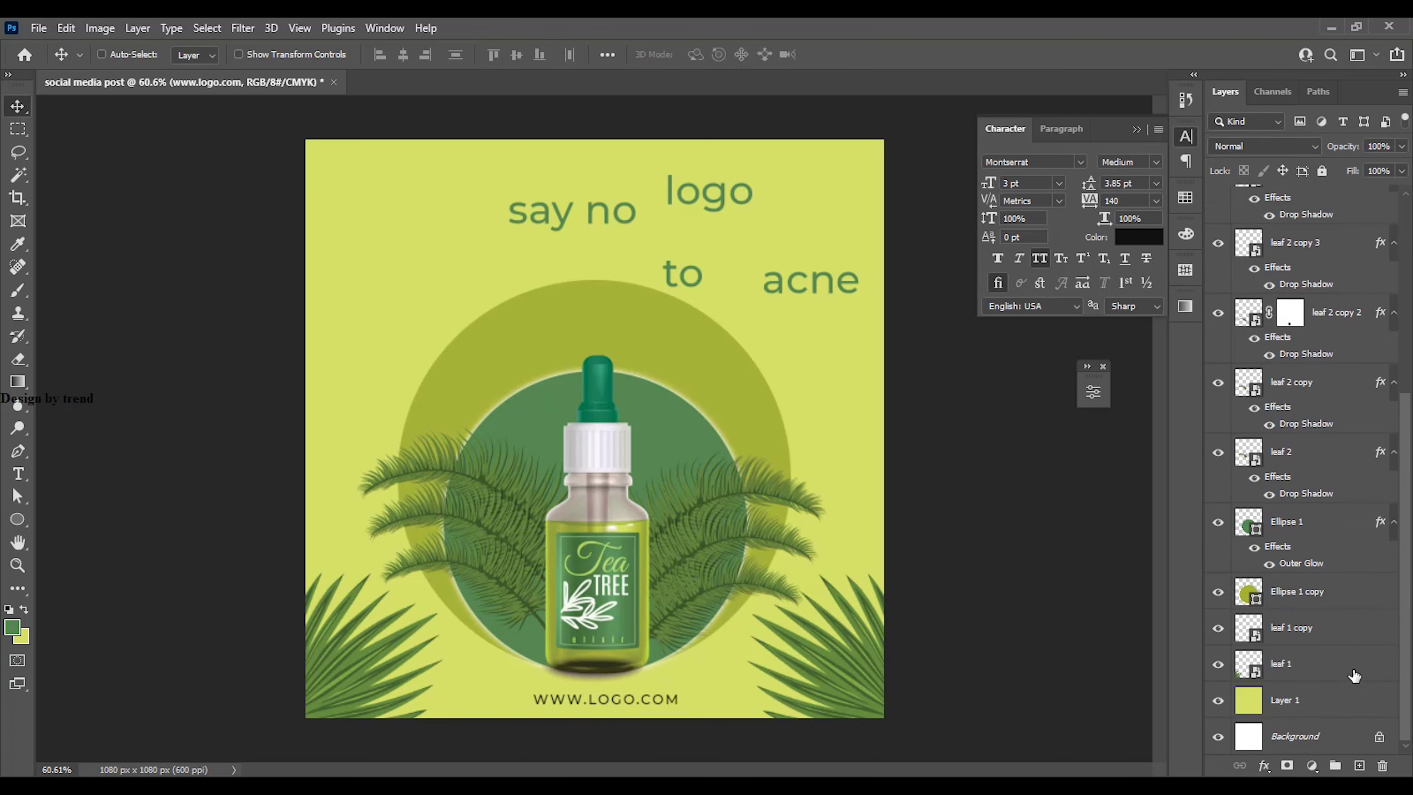
pyautogui.click(1356, 740)
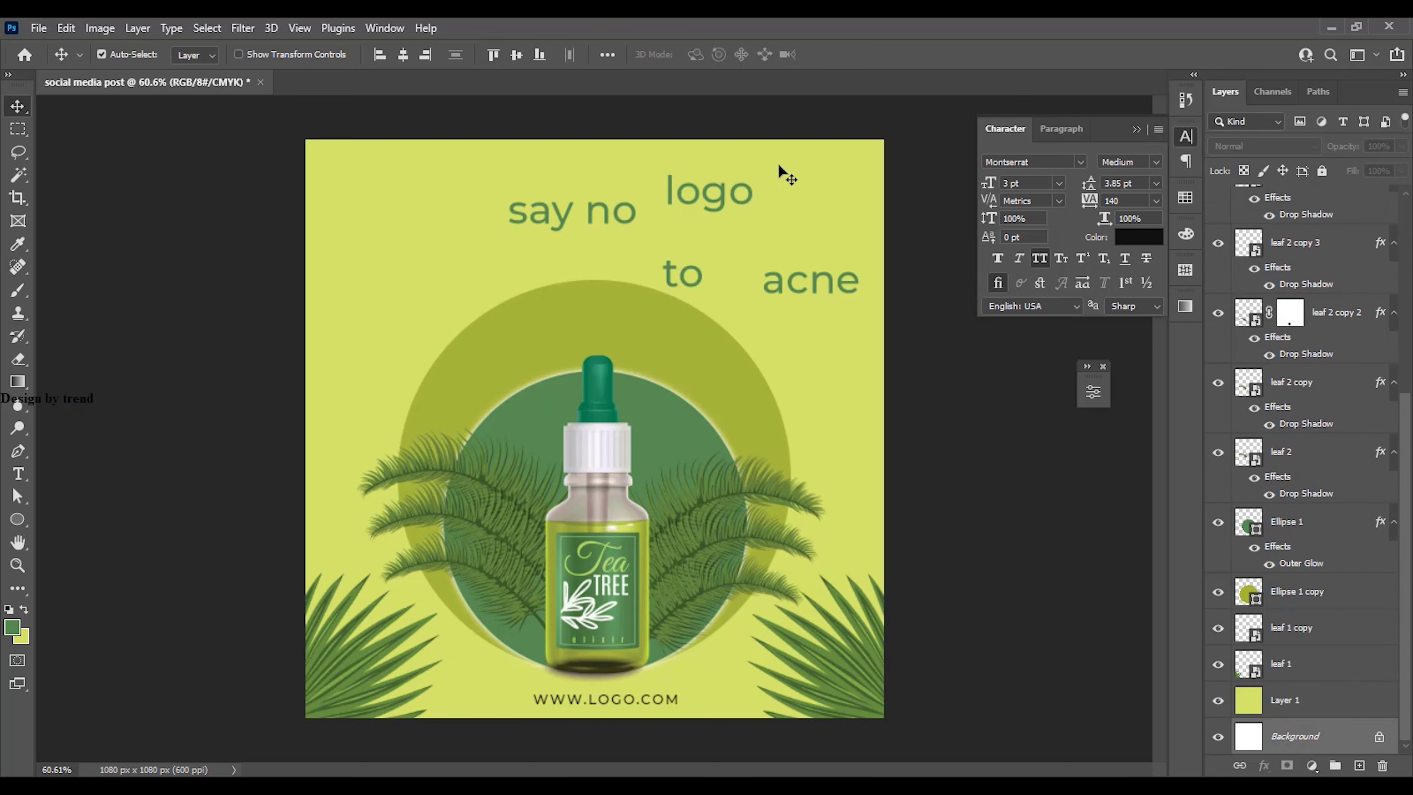
pyautogui.click(402, 56)
pyautogui.click(1107, 467)
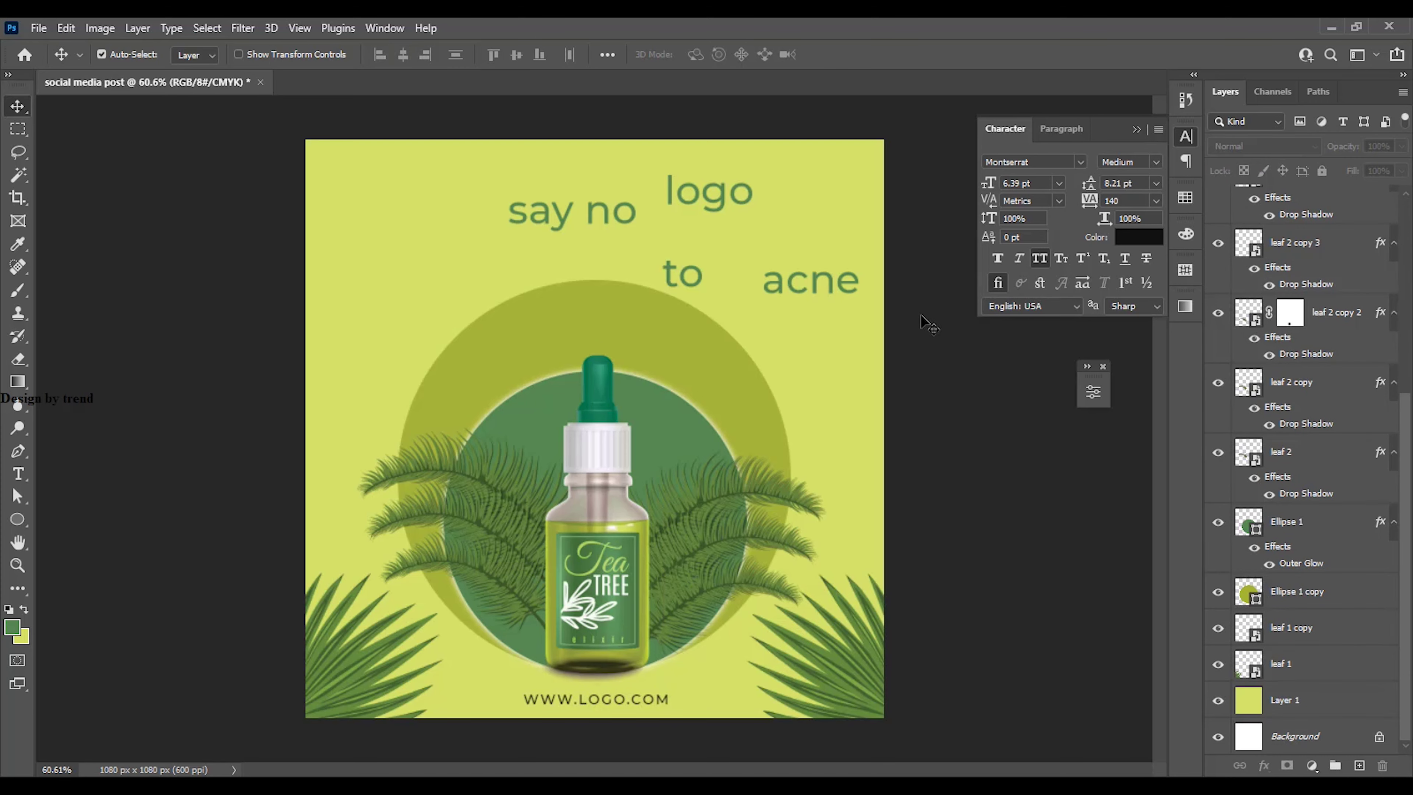
# Apply All Caps to all text layers from say no up to acne
pyautogui.scroll(5, 640, 267)
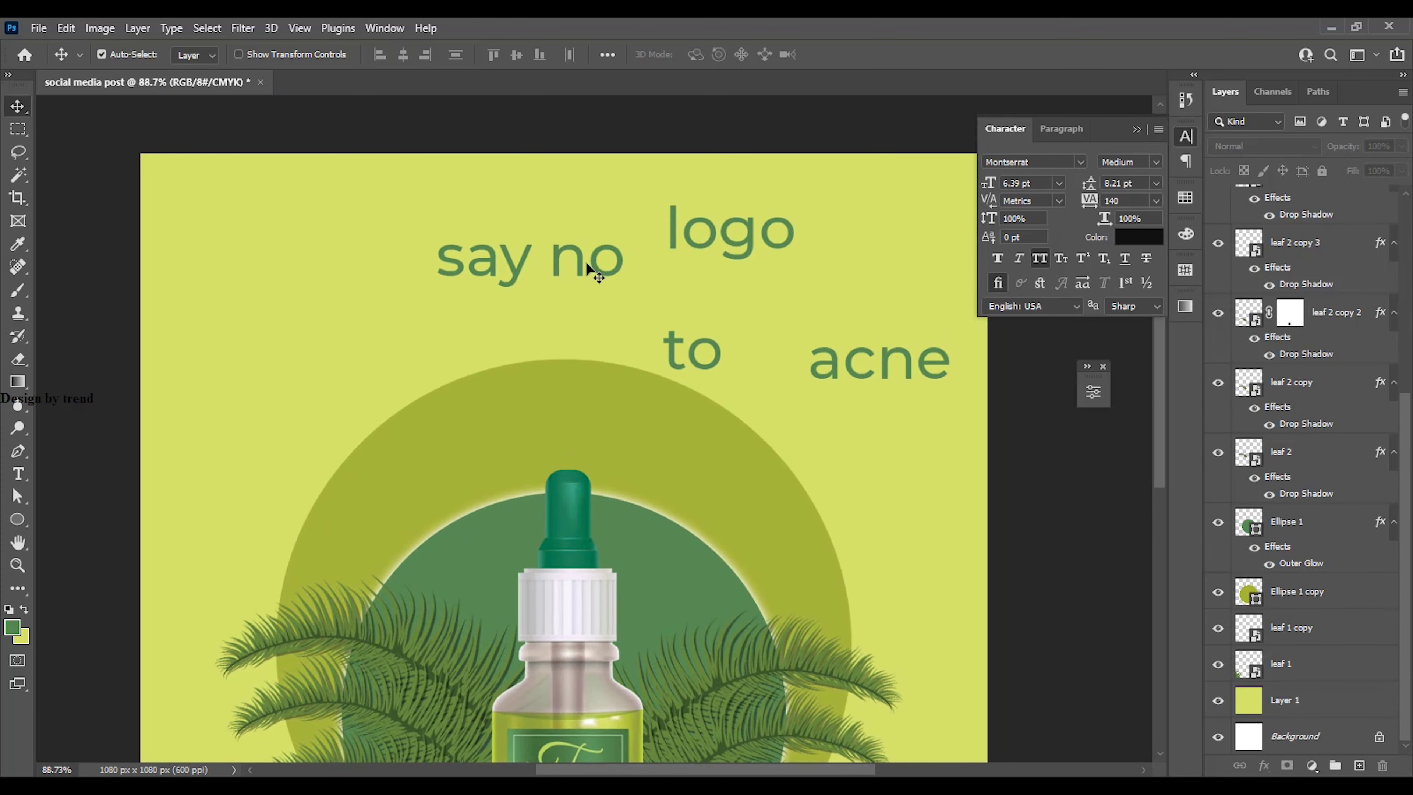
pyautogui.click(584, 267)
pyautogui.scroll(3, 1333, 281)
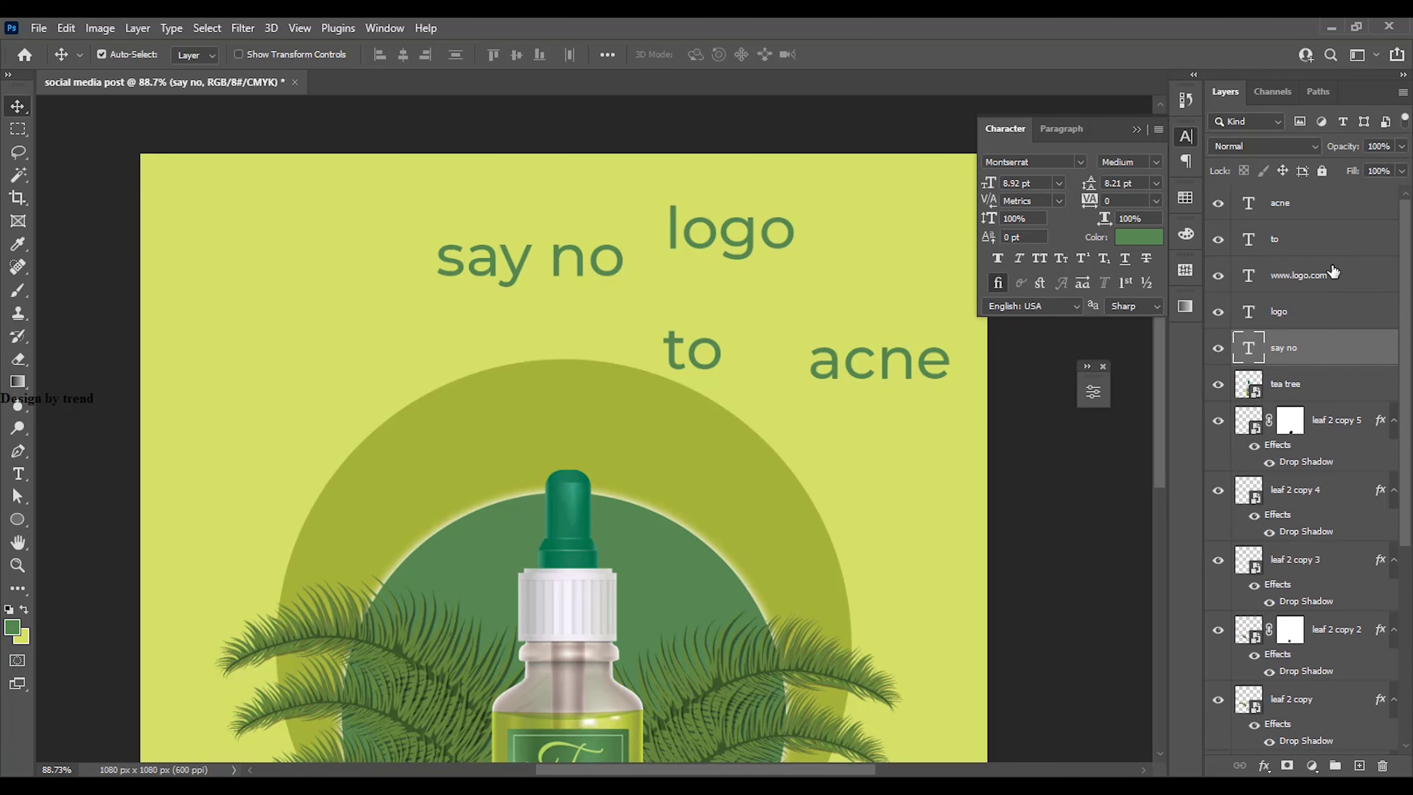
pyautogui.keyDown('shift'); pyautogui.click(1317, 217); pyautogui.keyUp('shift')
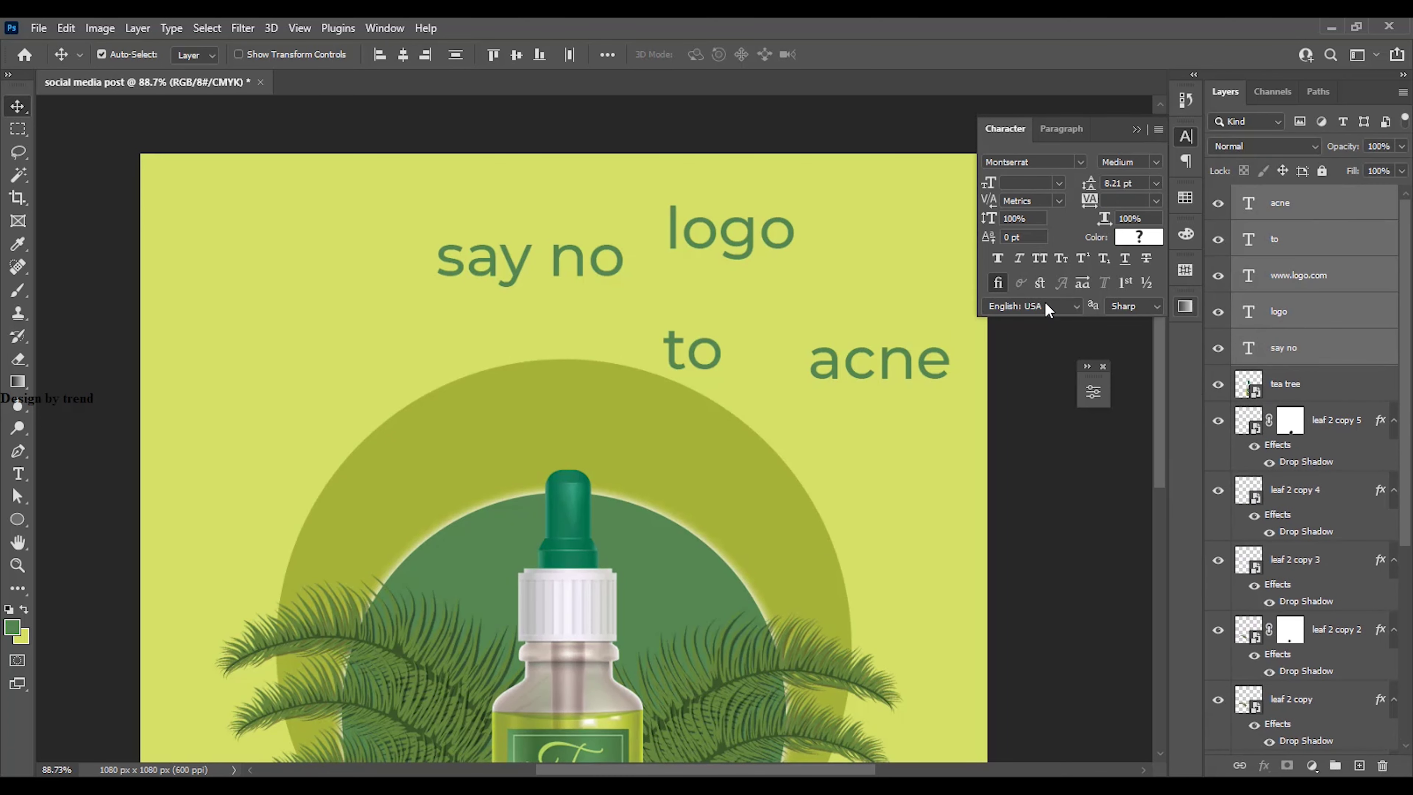
pyautogui.click(1039, 258)
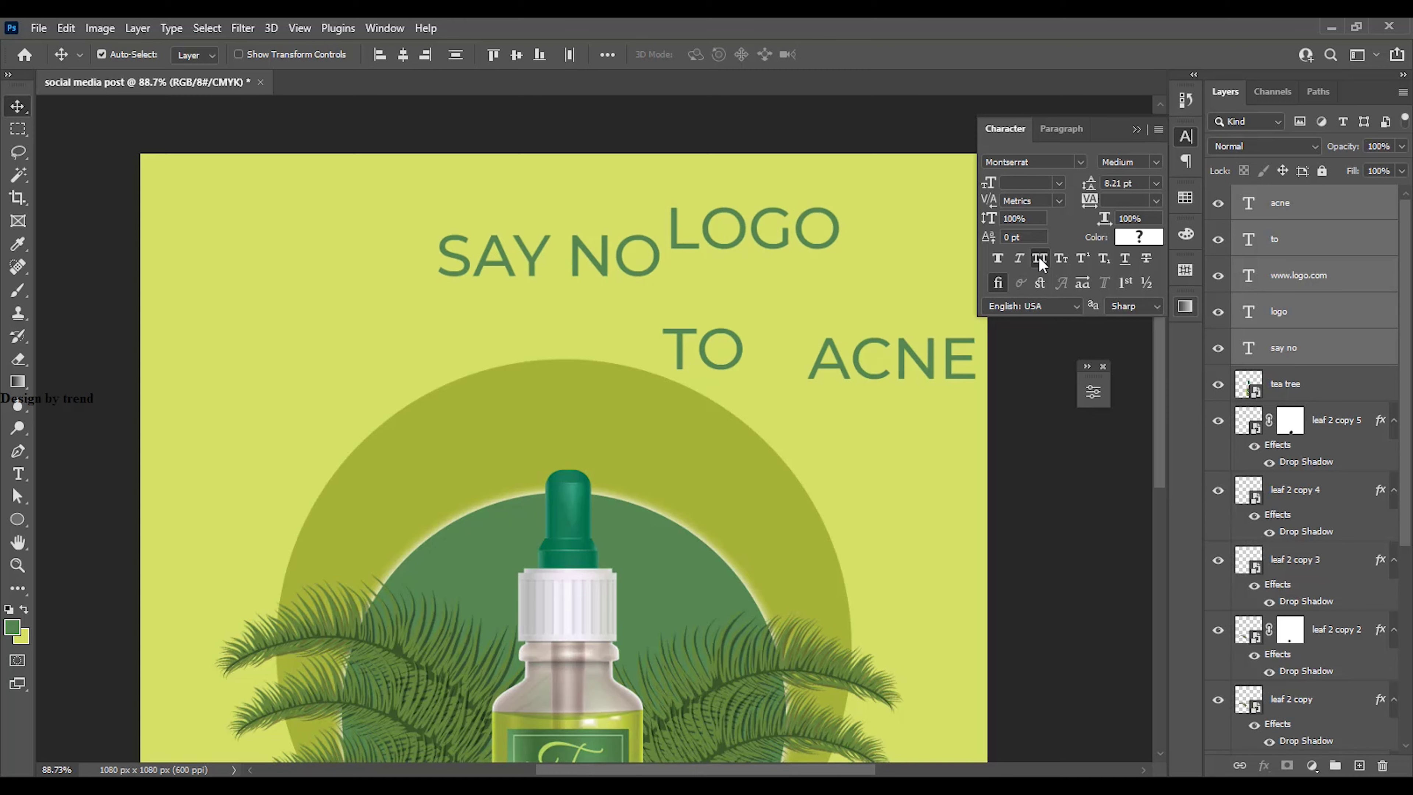
pyautogui.click(751, 371)
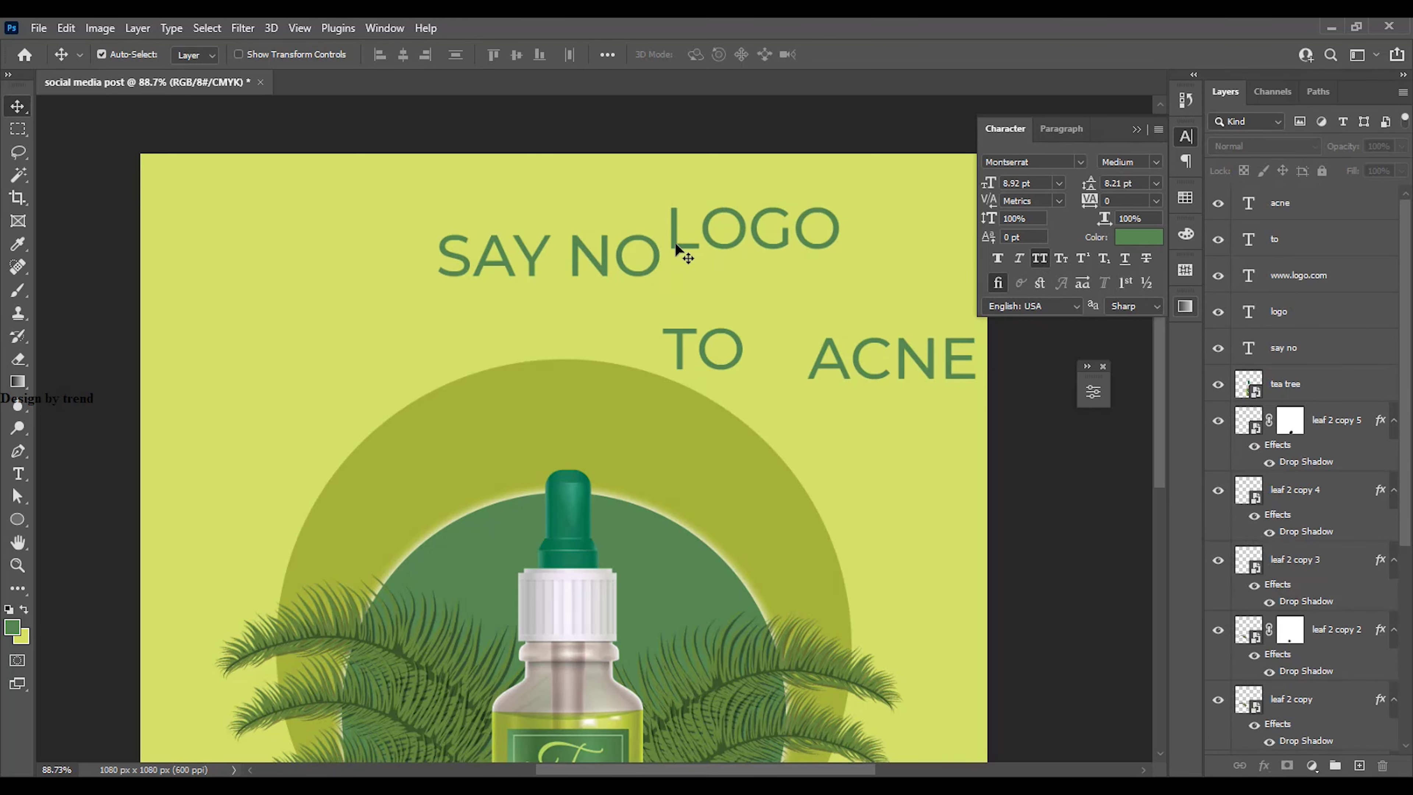
# Move the LOGO text clear of the SAY NO text and set its font style to Black
pyautogui.moveTo(709, 247); pyautogui.dragTo(823, 252)
pyautogui.click(1155, 162)
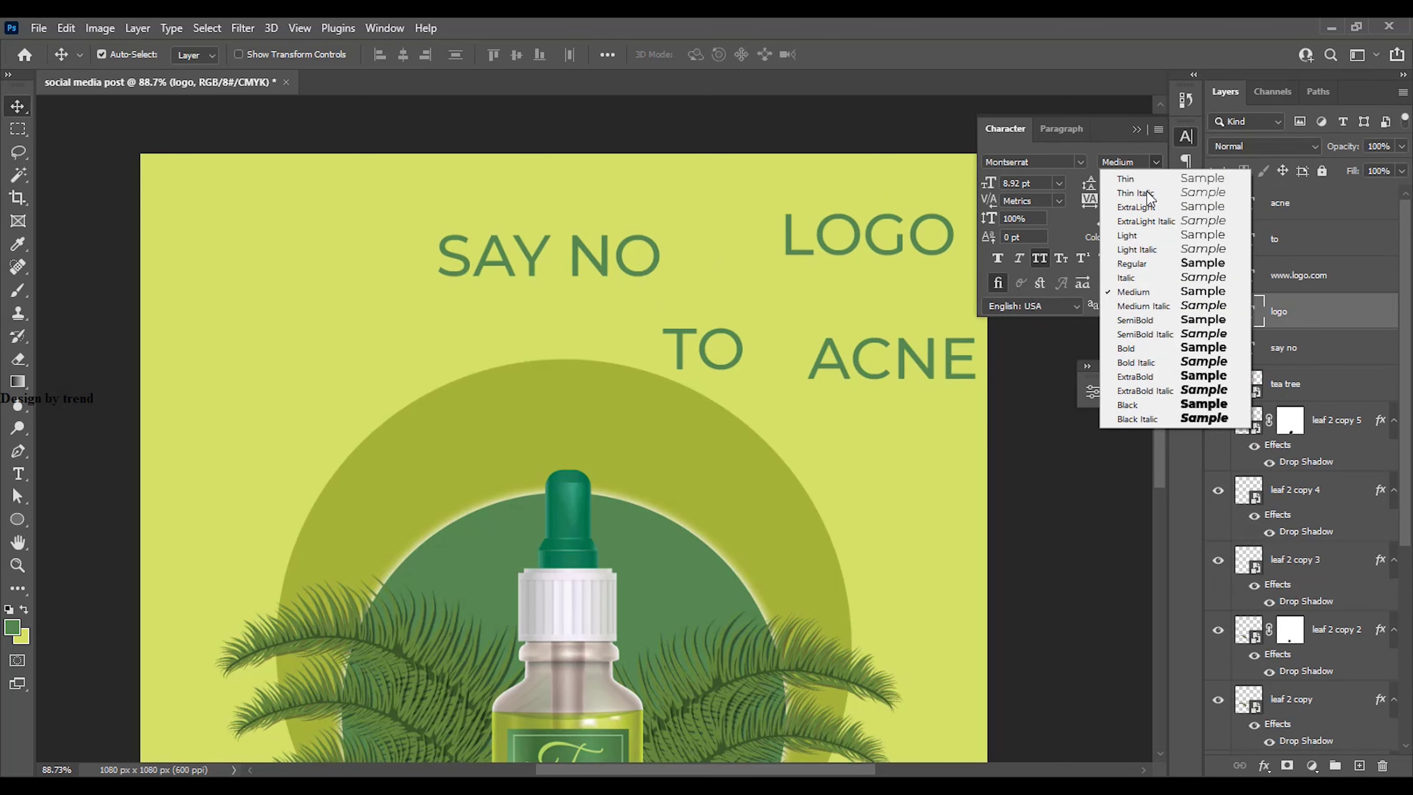
pyautogui.click(1148, 346)
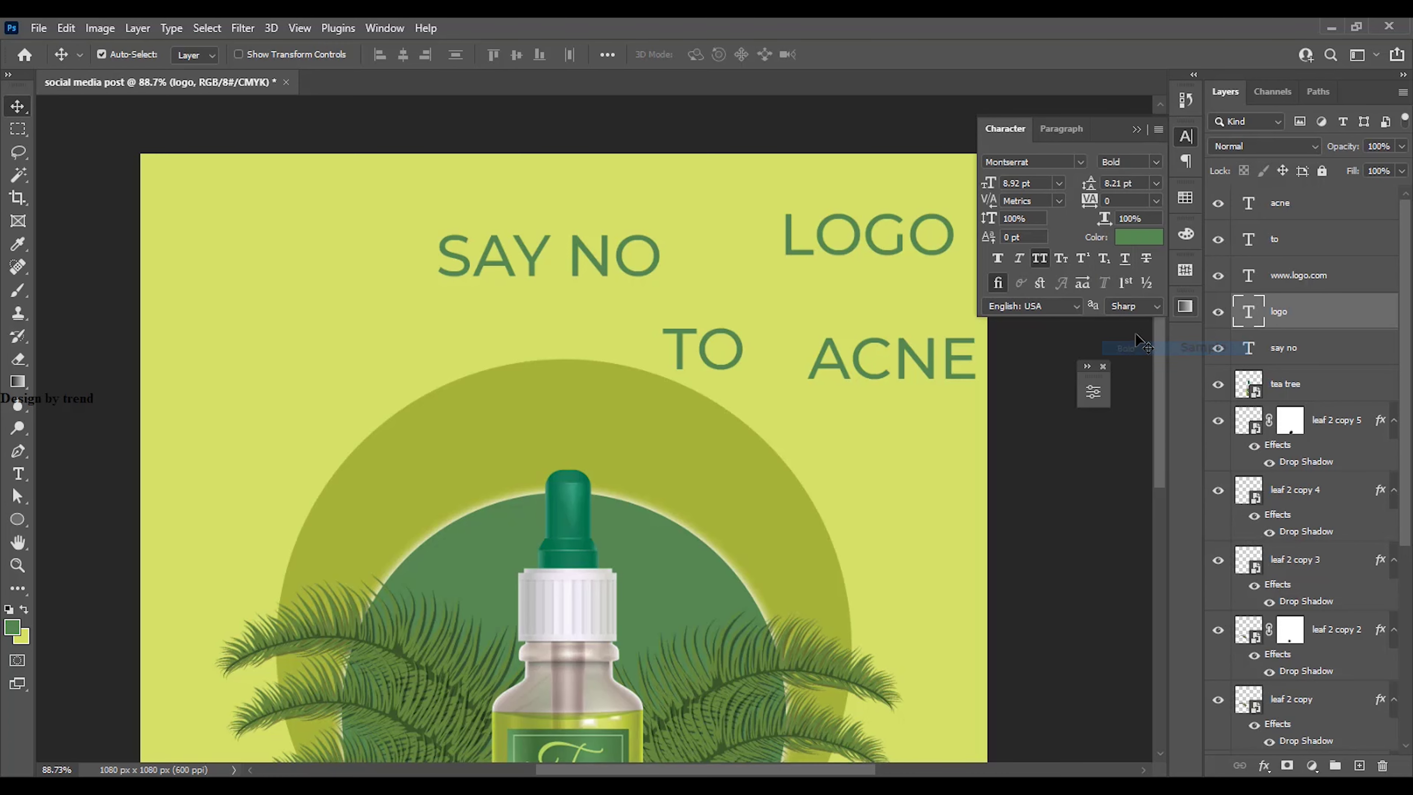
pyautogui.click(1156, 161)
pyautogui.click(1152, 409)
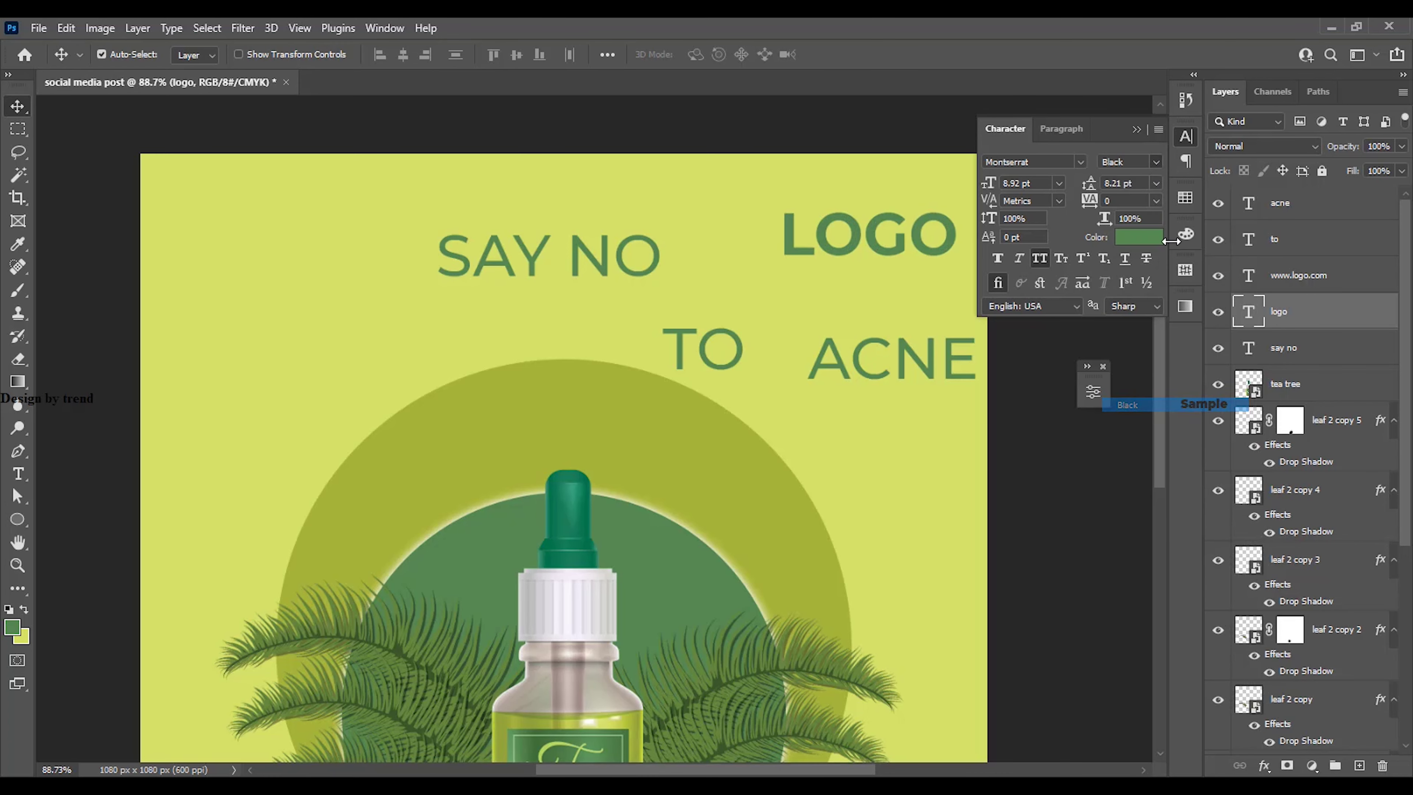
pyautogui.click(1136, 134)
# Scale down the LOGO text and place it in the upper-right corner of the canvas
pyautogui.moveTo(901, 240); pyautogui.dragTo(890, 243)
pyautogui.hotkey('ctrl', 't')
pyautogui.moveTo(958, 207)
pyautogui.mouseDown()
pyautogui.moveTo(889, 217)
pyautogui.moveTo(901, 229)
pyautogui.moveTo(951, 200)
pyautogui.mouseUp()
pyautogui.click(875, 54)
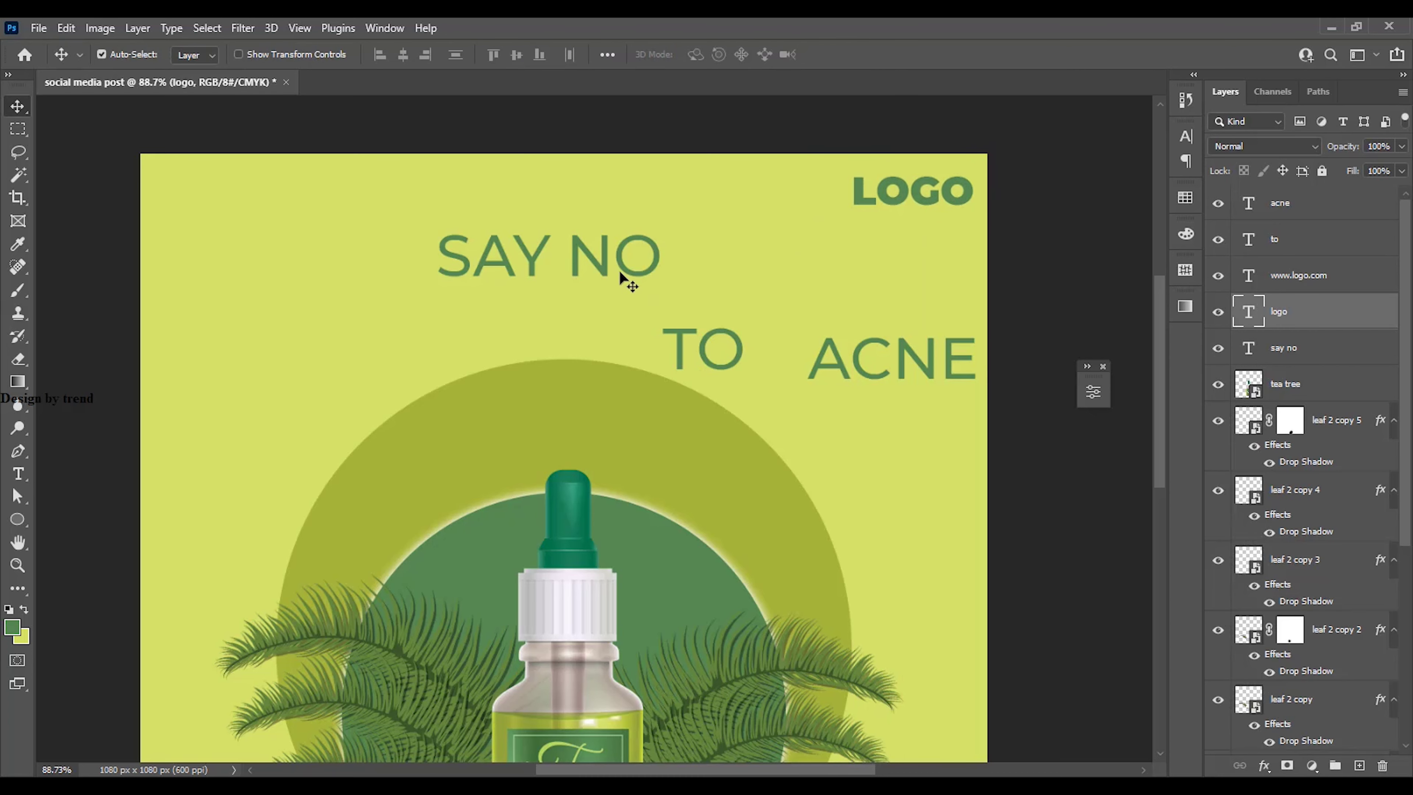
# Arrange the headline with an enlarged TO right of SAY NO and ACNE directly below SAY NO, aligned to its left edge
pyautogui.moveTo(618, 269); pyautogui.dragTo(584, 284)
pyautogui.moveTo(682, 344); pyautogui.dragTo(786, 221)
pyautogui.hotkey('ctrl', 't')
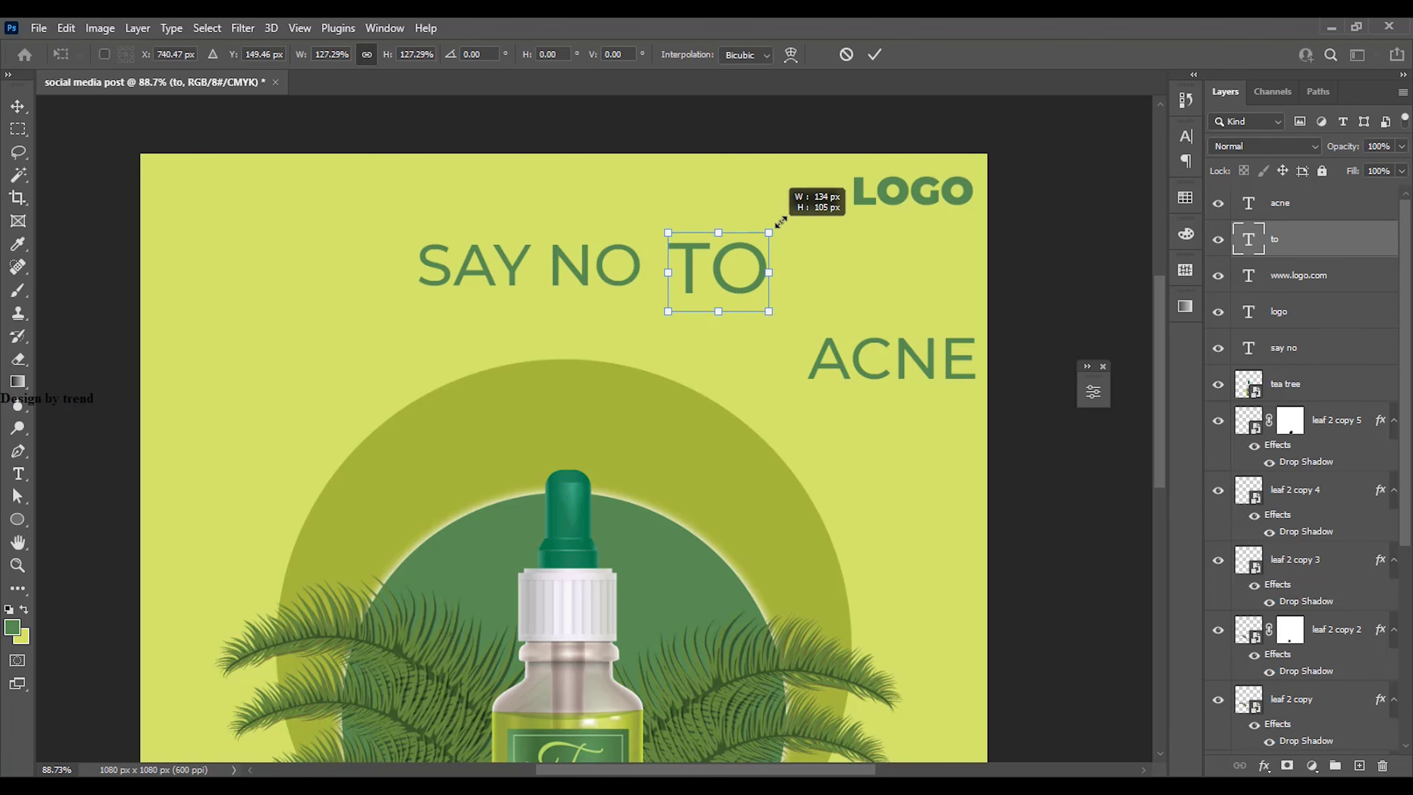
pyautogui.moveTo(733, 283)
pyautogui.mouseDown()
pyautogui.moveTo(722, 308)
pyautogui.moveTo(721, 294)
pyautogui.mouseUp()
pyautogui.click(874, 54)
pyautogui.moveTo(838, 358); pyautogui.dragTo(449, 319)
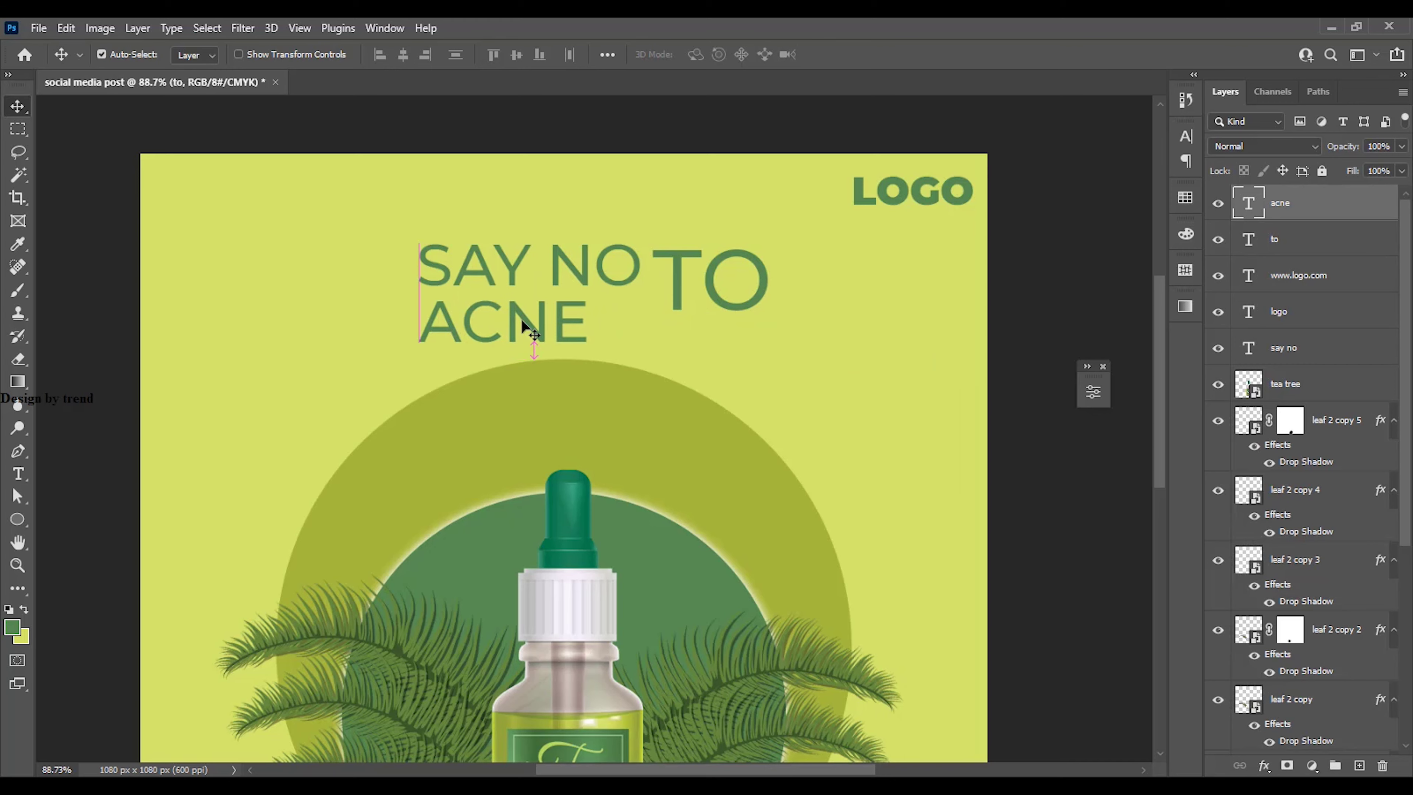
# Choose Medium as the font style of the SAY NO text
pyautogui.click(607, 273)
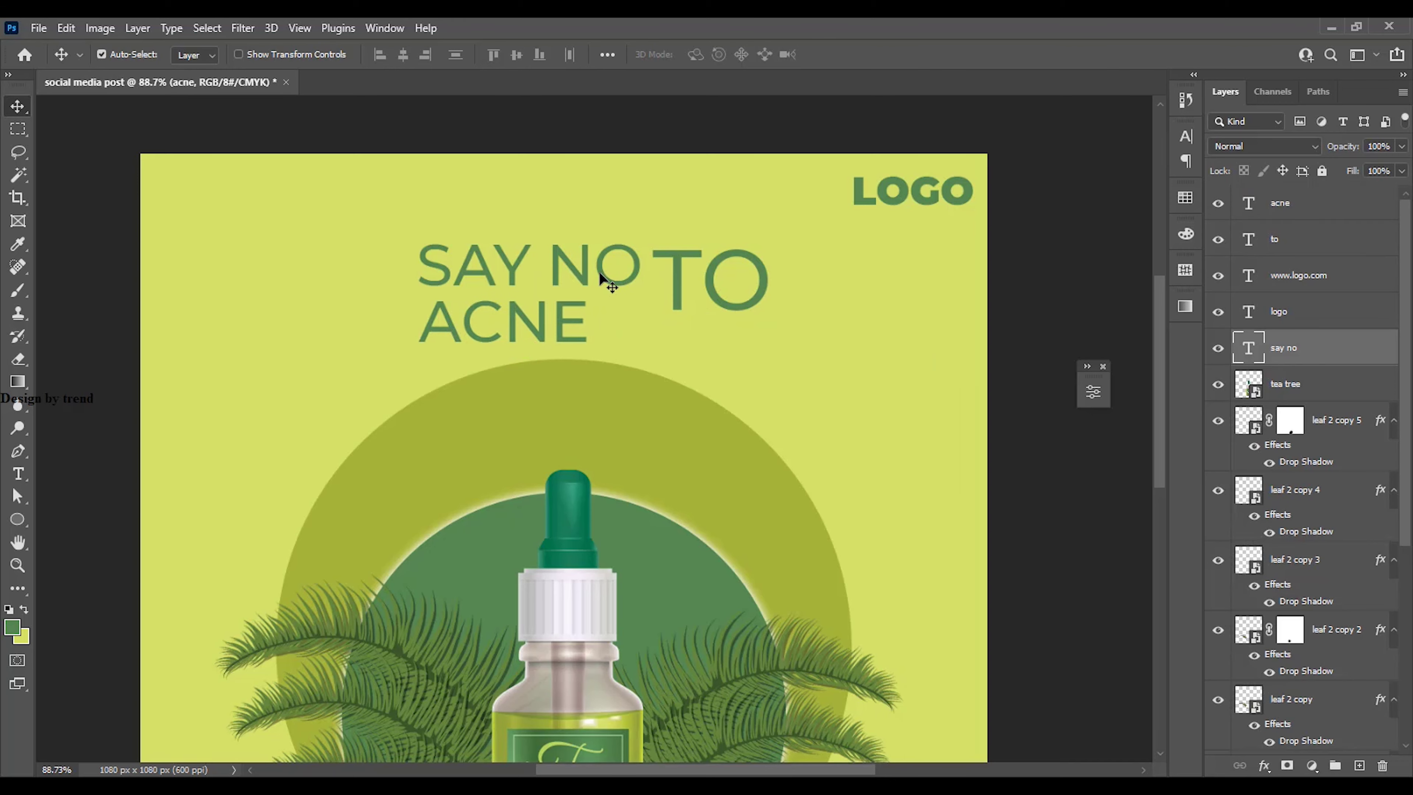
pyautogui.click(1183, 139)
pyautogui.click(1146, 162)
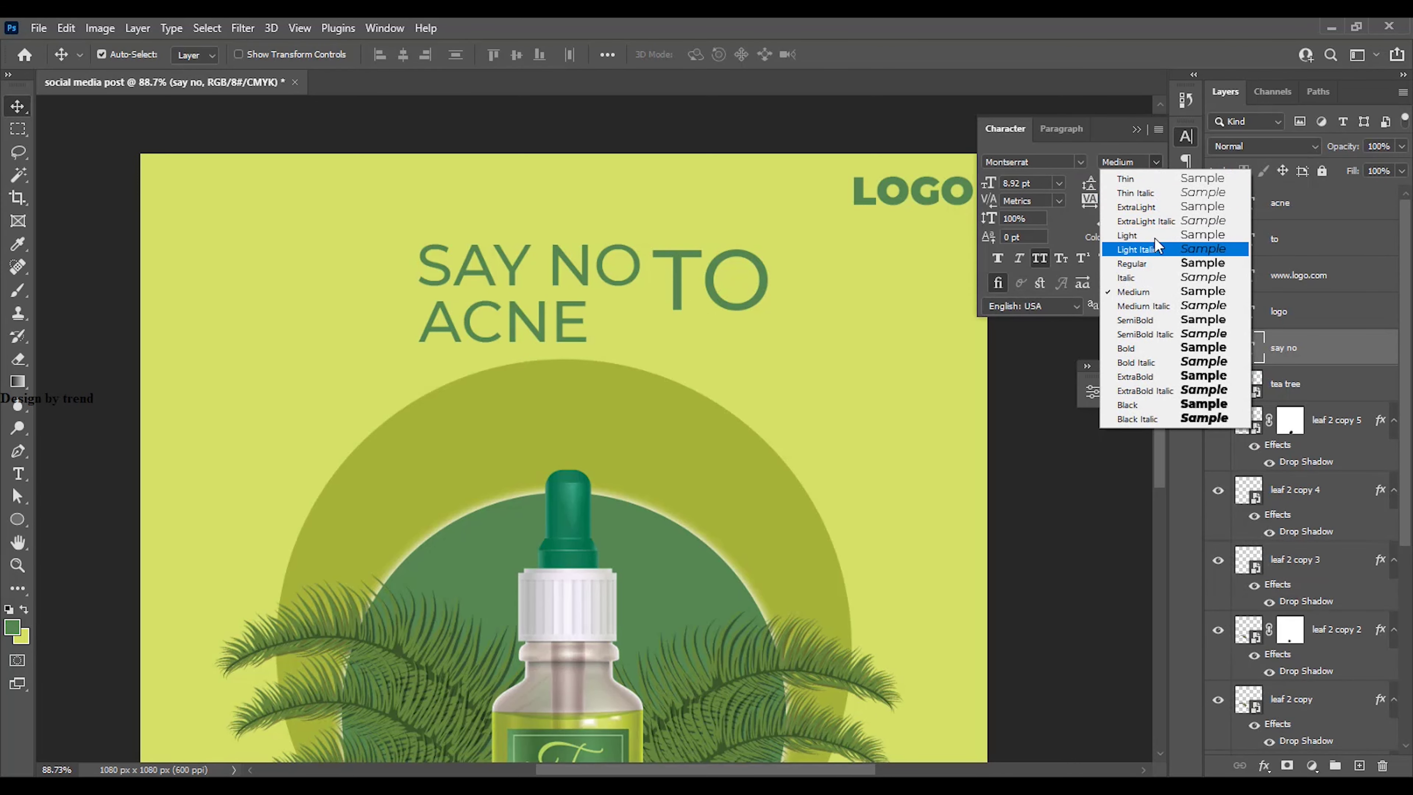
pyautogui.click(1147, 292)
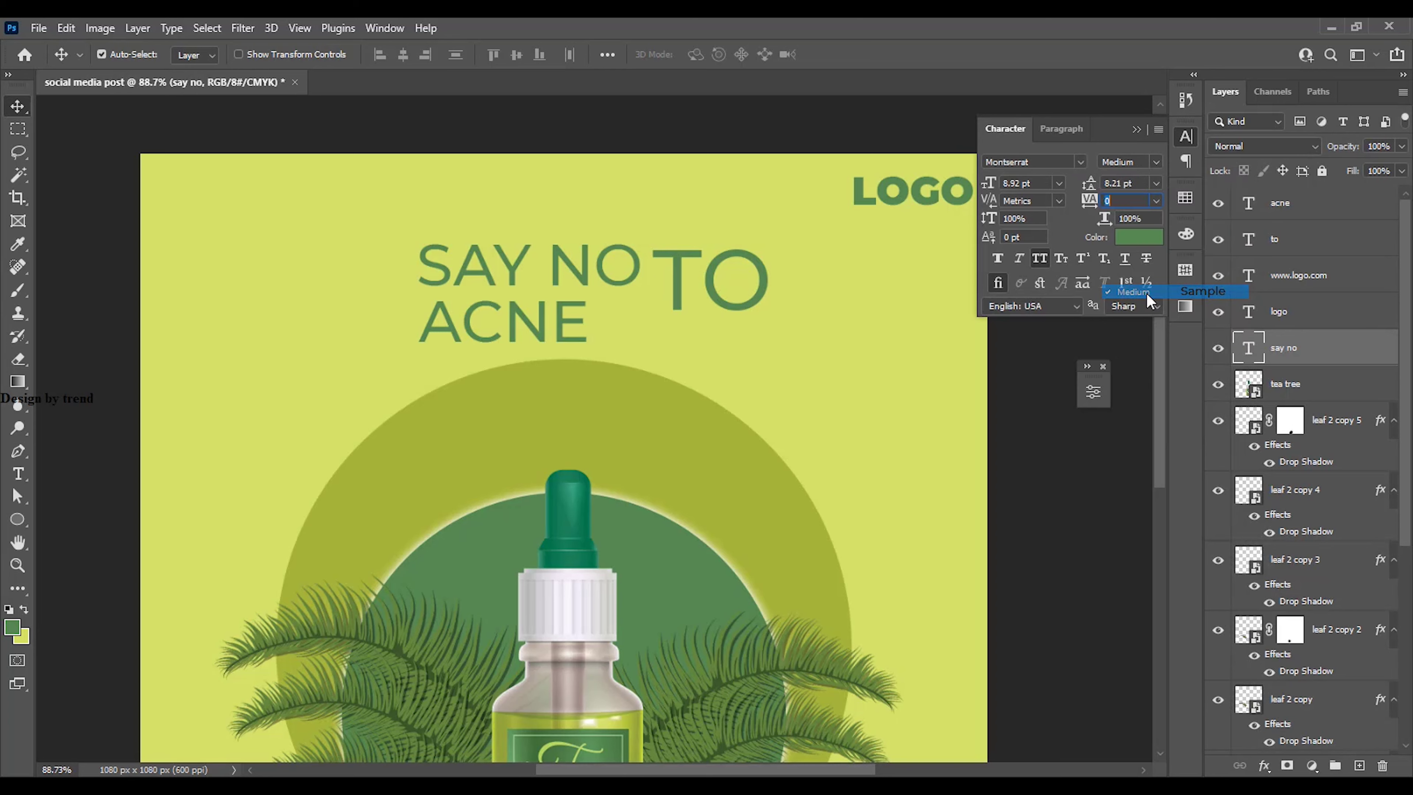
pyautogui.click(990, 412)
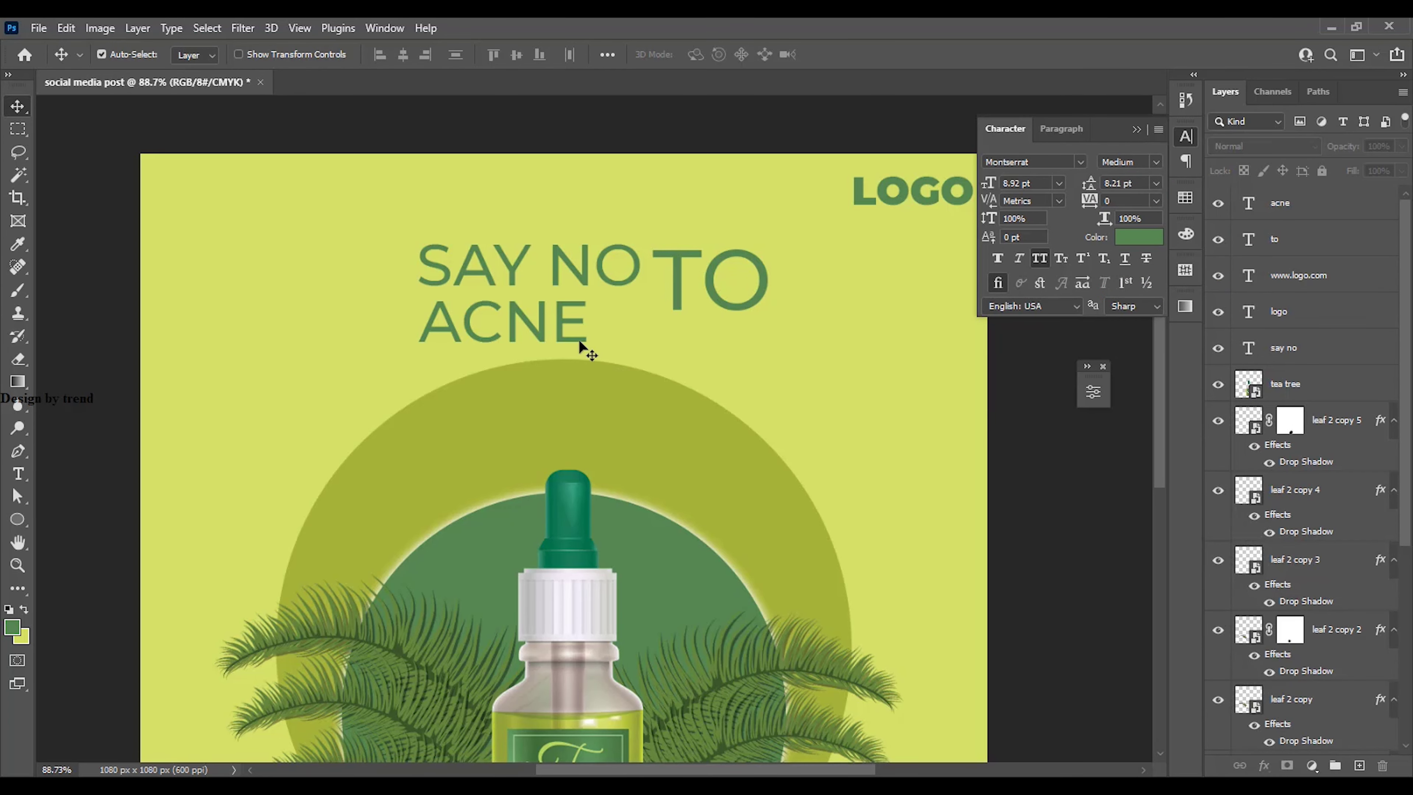
# Set the font style of the ACNE text to Bold
pyautogui.click(562, 333)
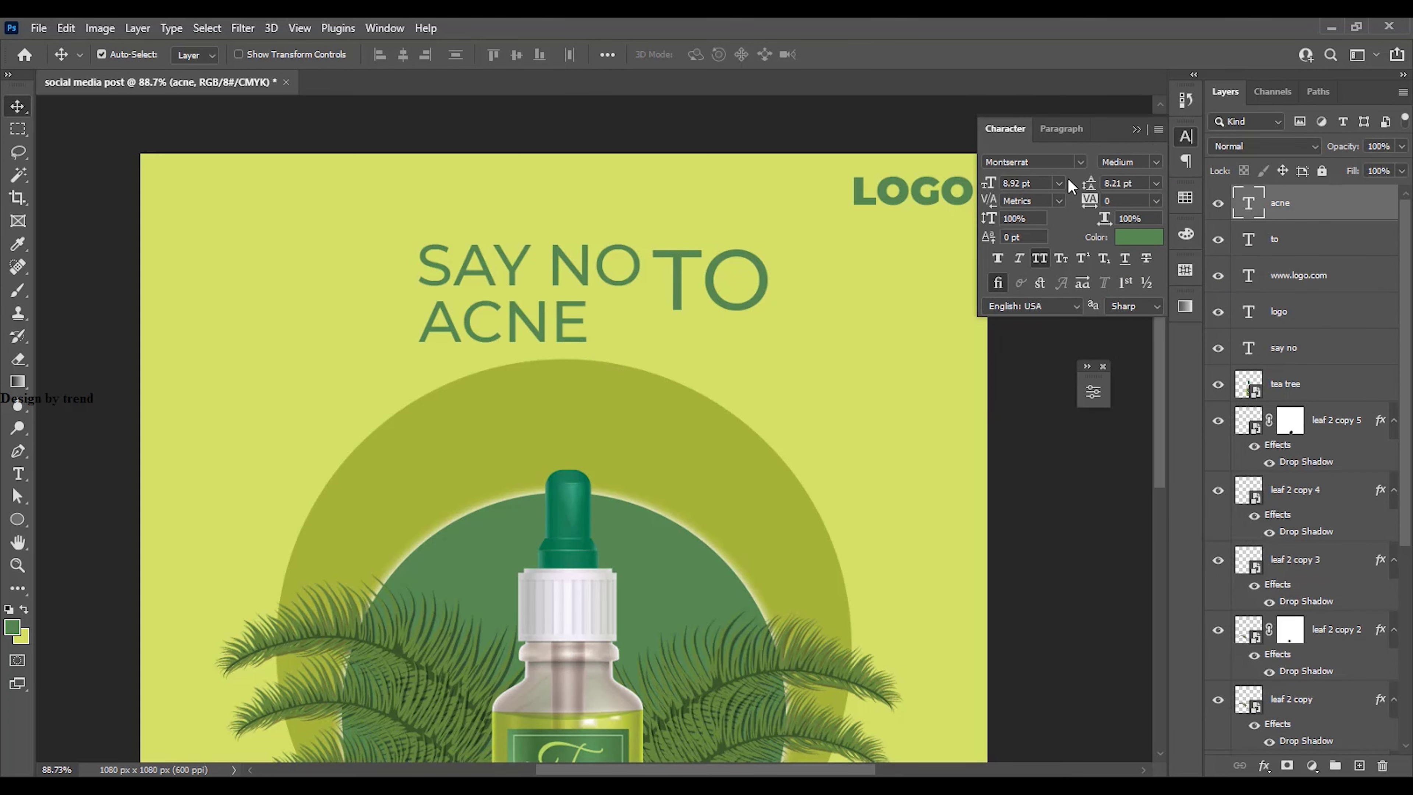
pyautogui.click(1158, 161)
pyautogui.click(1161, 351)
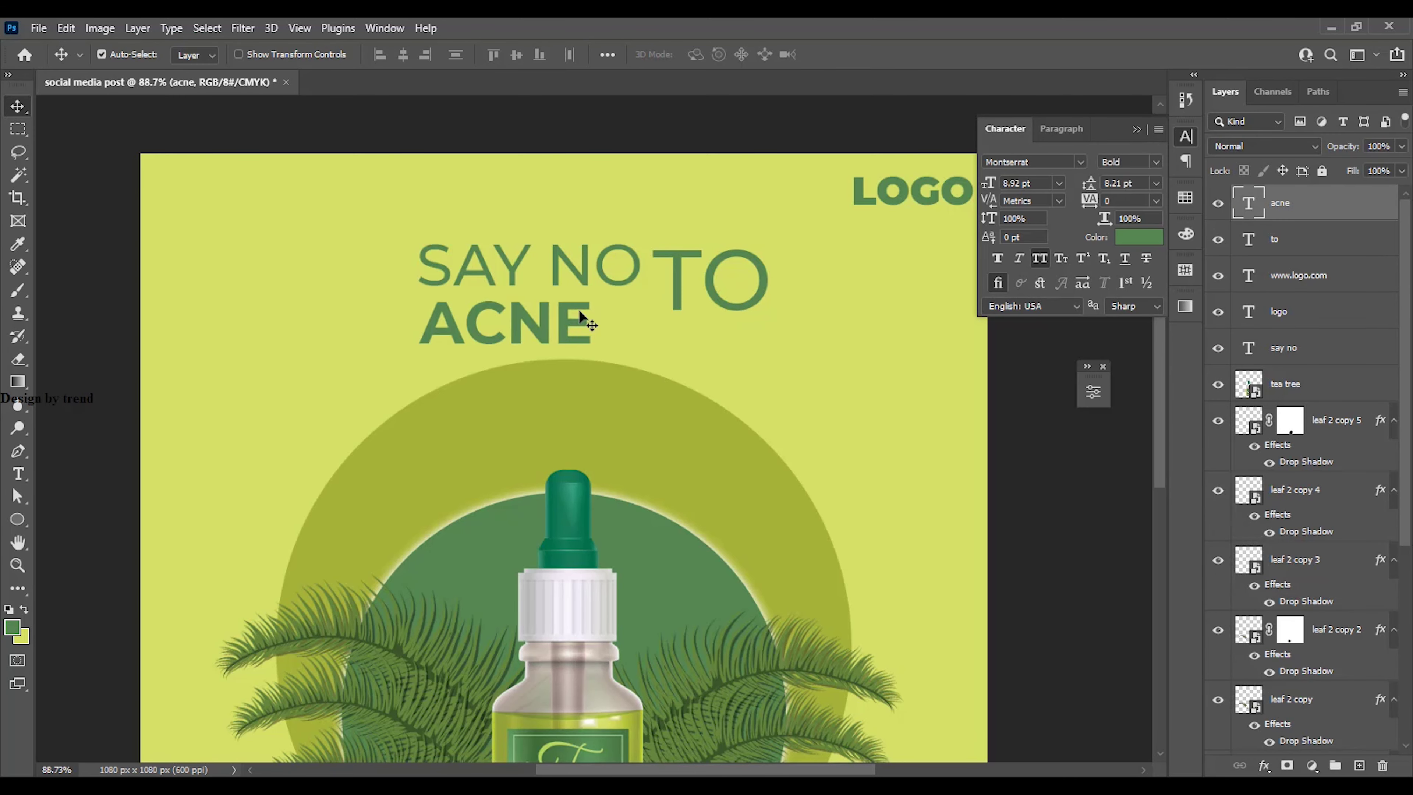
# Scale the ACNE text to about 131% so that it spans the width of SAY NO
pyautogui.press('ctrl')
pyautogui.hotkey('ctrl', 't')
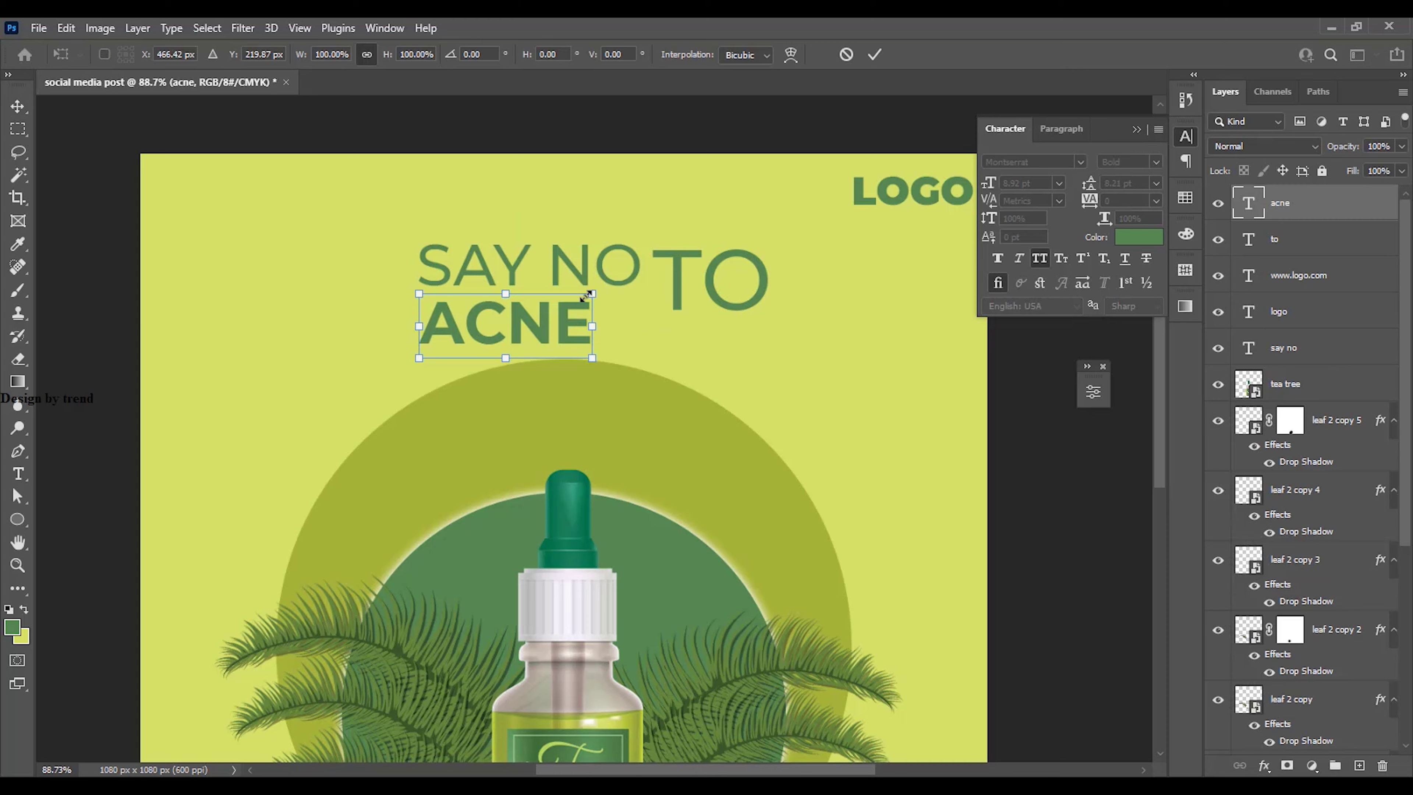
pyautogui.moveTo(586, 298)
pyautogui.mouseDown()
pyautogui.moveTo(640, 277)
pyautogui.moveTo(599, 312)
pyautogui.moveTo(606, 299)
pyautogui.mouseUp()
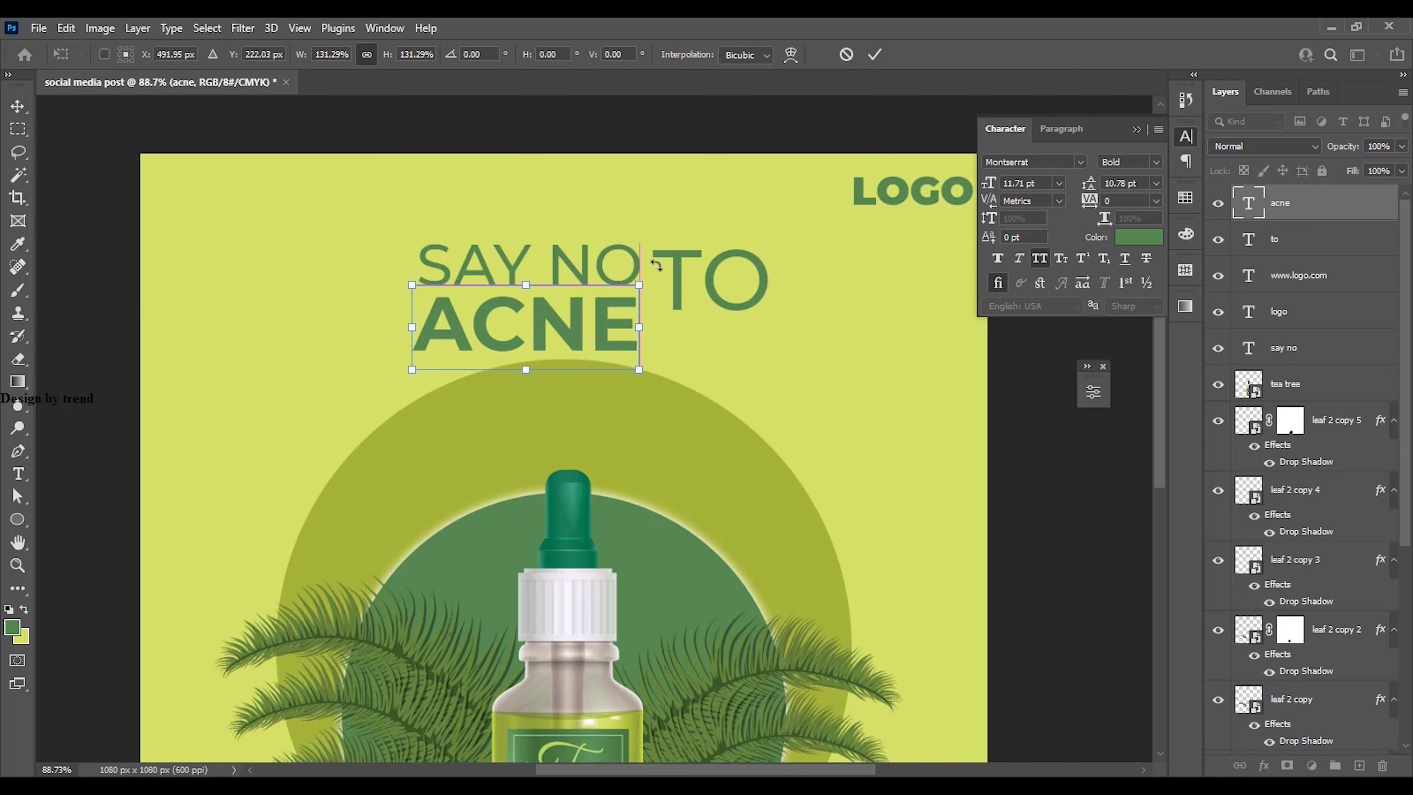
pyautogui.click(873, 55)
# Delete the TO text and place a duplicate of the SAY NO text to the right of ACNE
pyautogui.click(725, 283)
pyautogui.press('Delete')
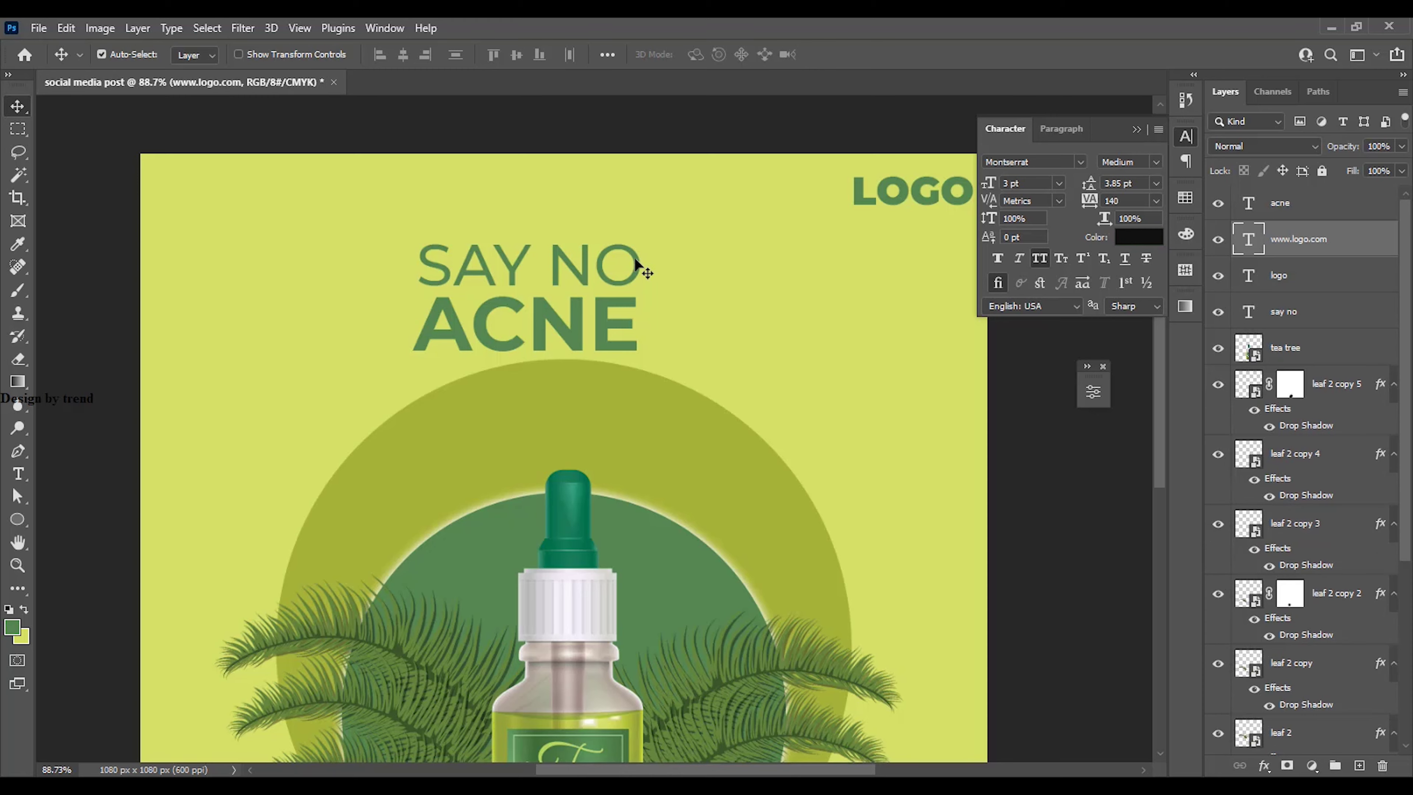
pyautogui.moveTo(639, 257); pyautogui.dragTo(909, 341)
pyautogui.click(630, 280)
# Replace the wording of the SAY NO copy with T and O stacked on two lines
pyautogui.press('t')
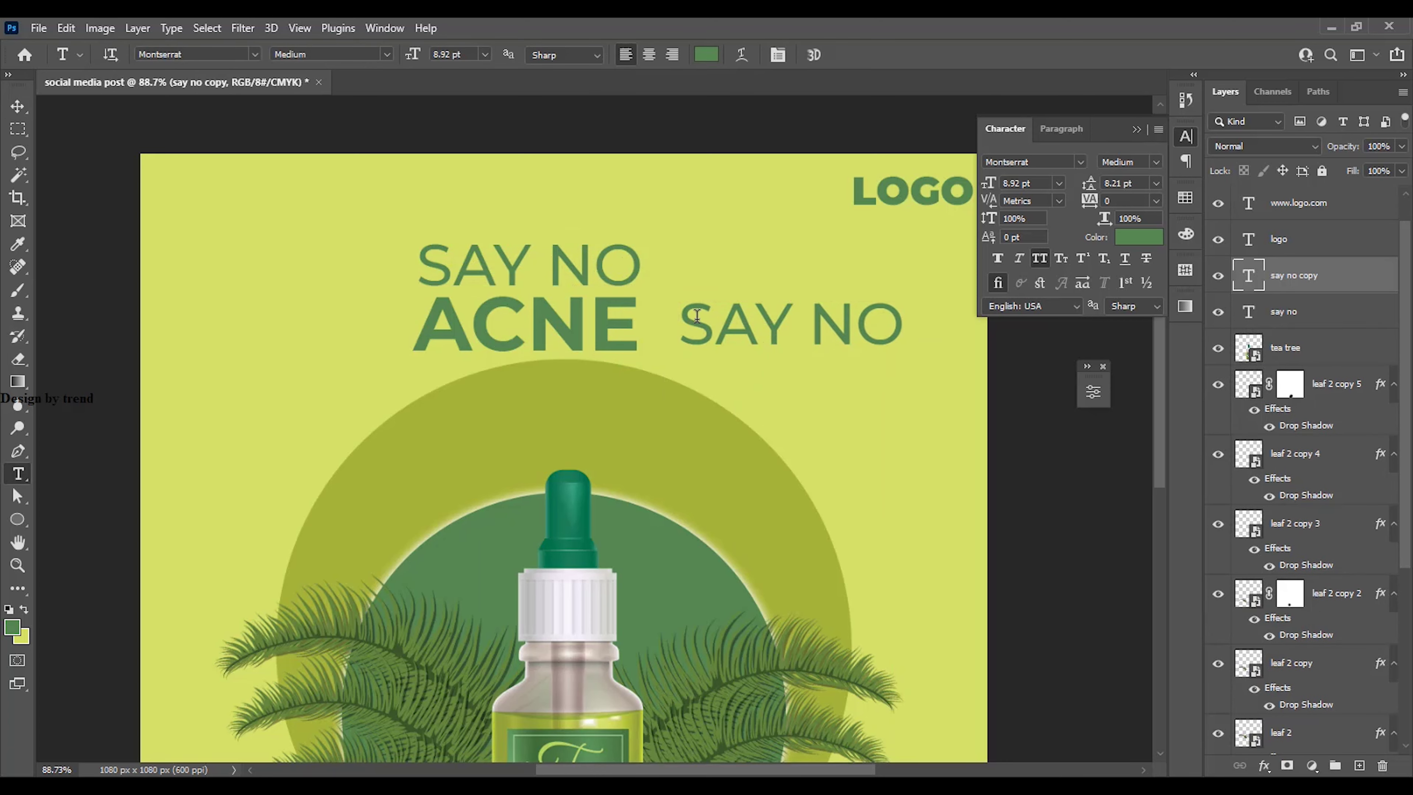
pyautogui.moveTo(697, 315); pyautogui.dragTo(927, 328)
pyautogui.press('BackSpace')
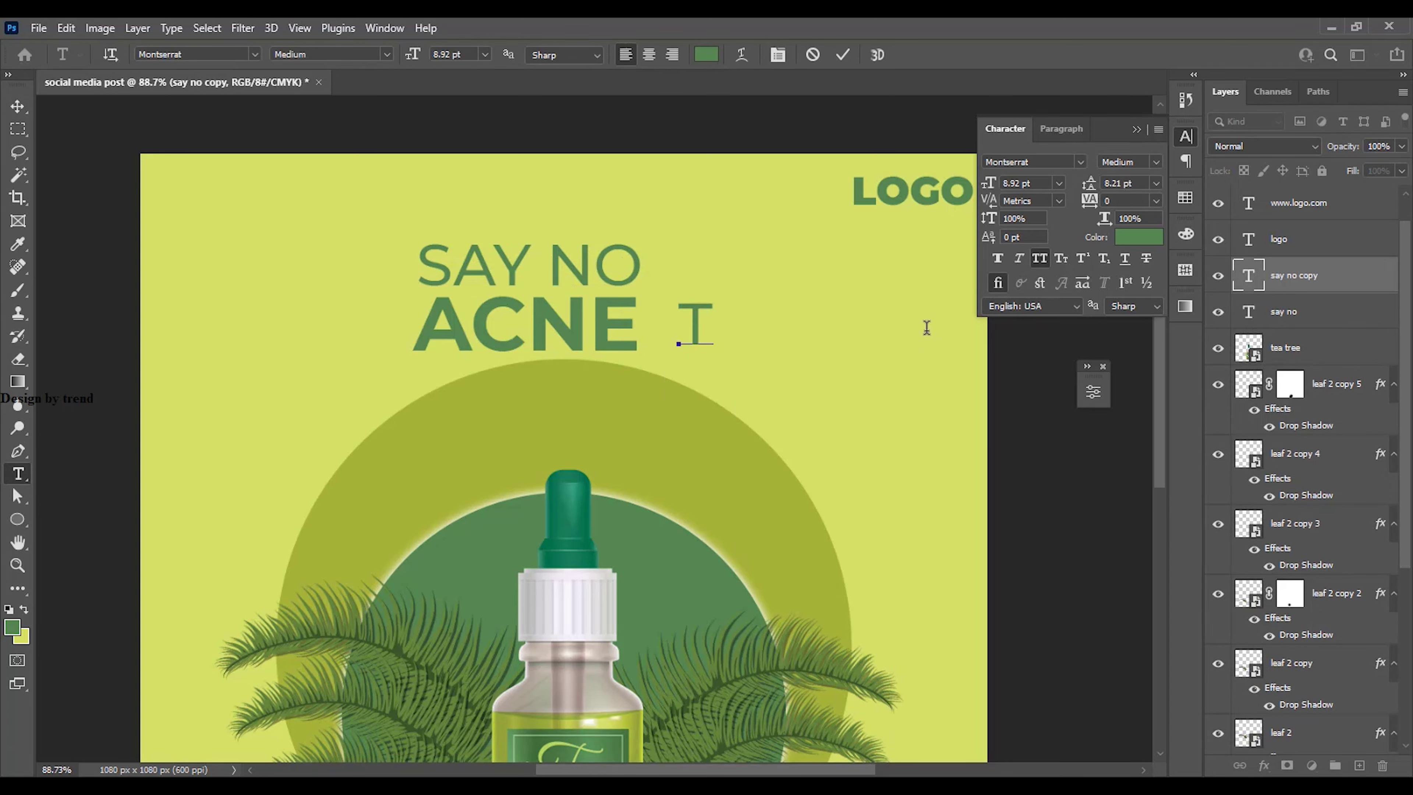
pyautogui.write('T P')
pyautogui.press('BackSpace')
pyautogui.write('O')
pyautogui.click(17, 106)
# Center-align the stacked TO text and fit it against the right side of the headline, scaled to about 117%
pyautogui.click(1061, 128)
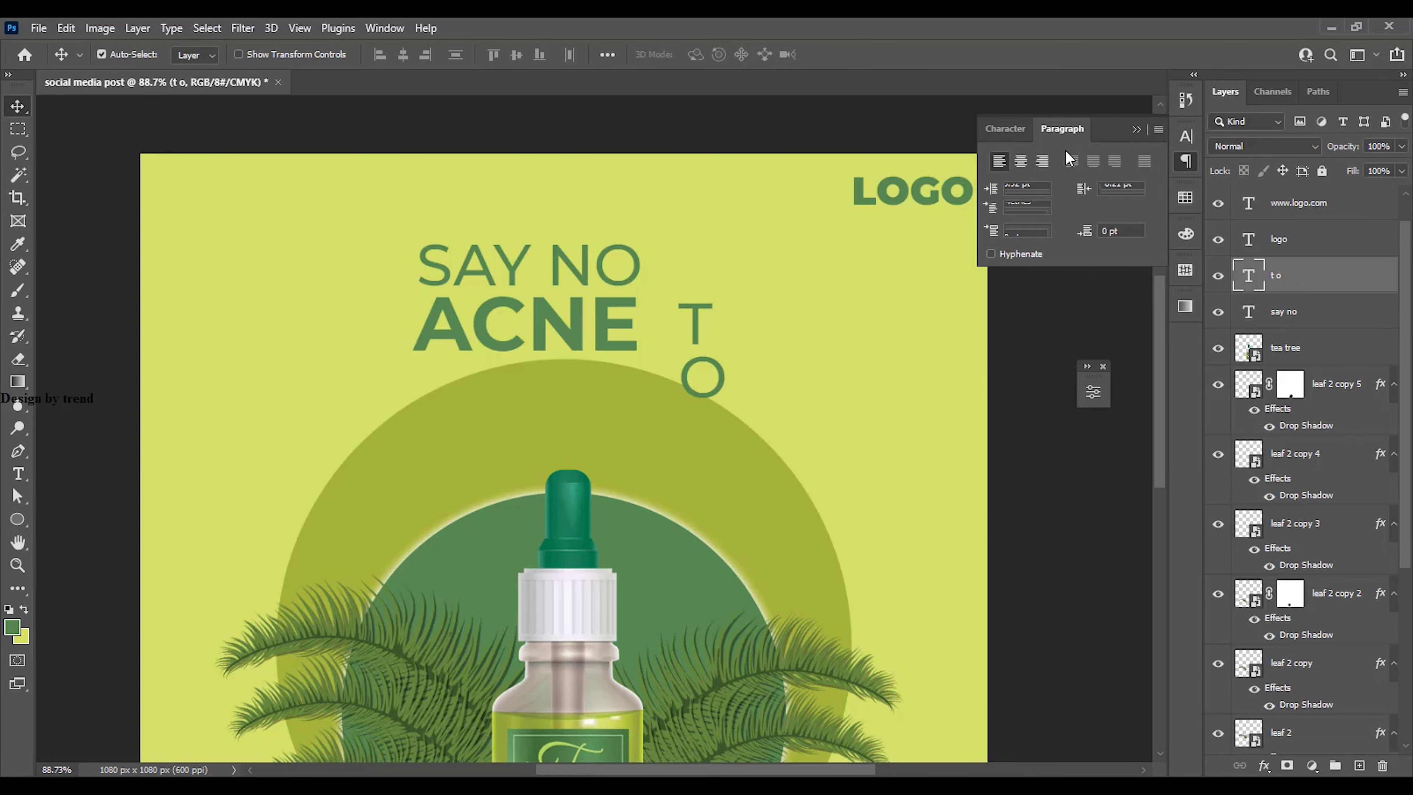
pyautogui.click(1021, 162)
pyautogui.moveTo(703, 339); pyautogui.dragTo(690, 272)
pyautogui.hotkey('ctrl', 't')
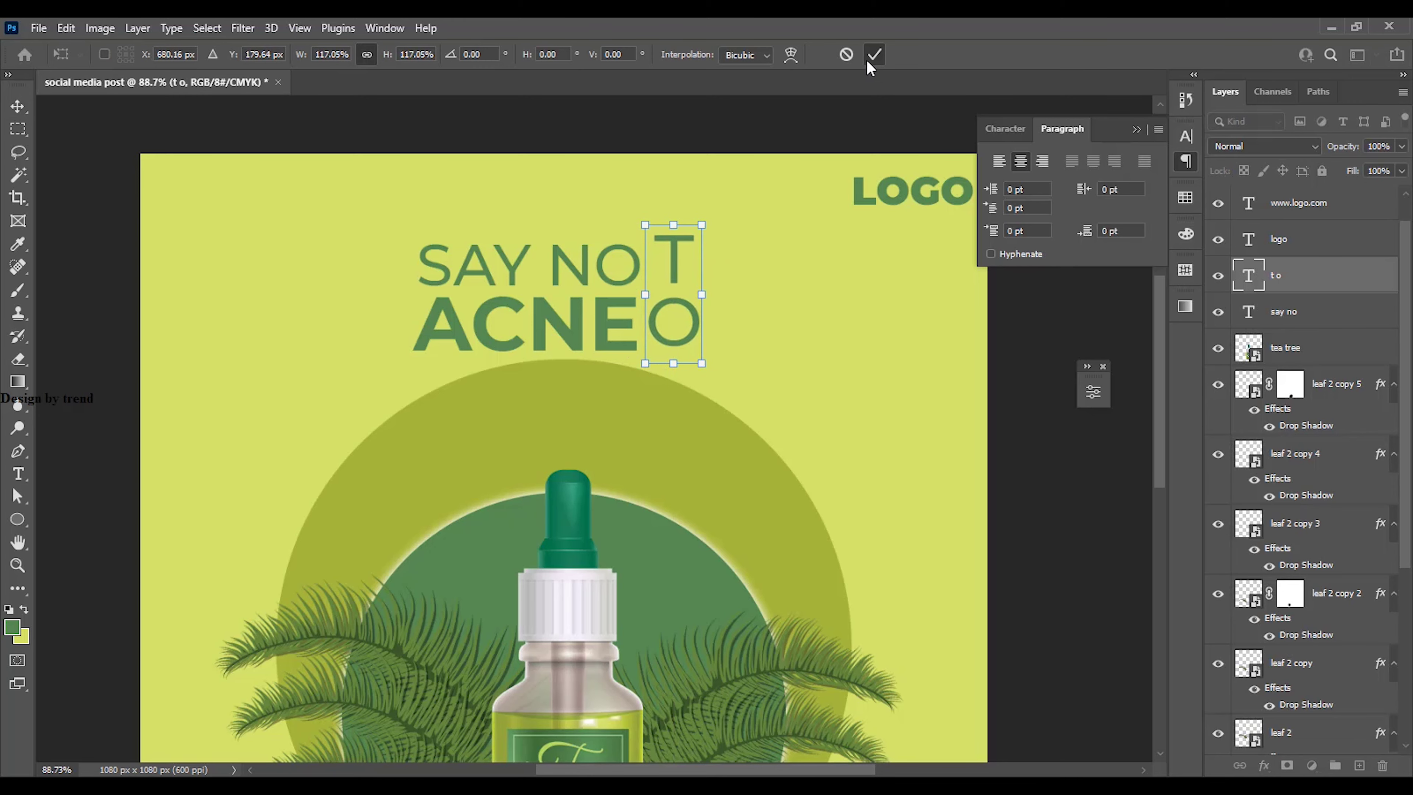
pyautogui.click(874, 54)
# Show the rulers and add horizontal guides along the top and bottom edges of the headline
pyautogui.scroll(3, 595, 293)
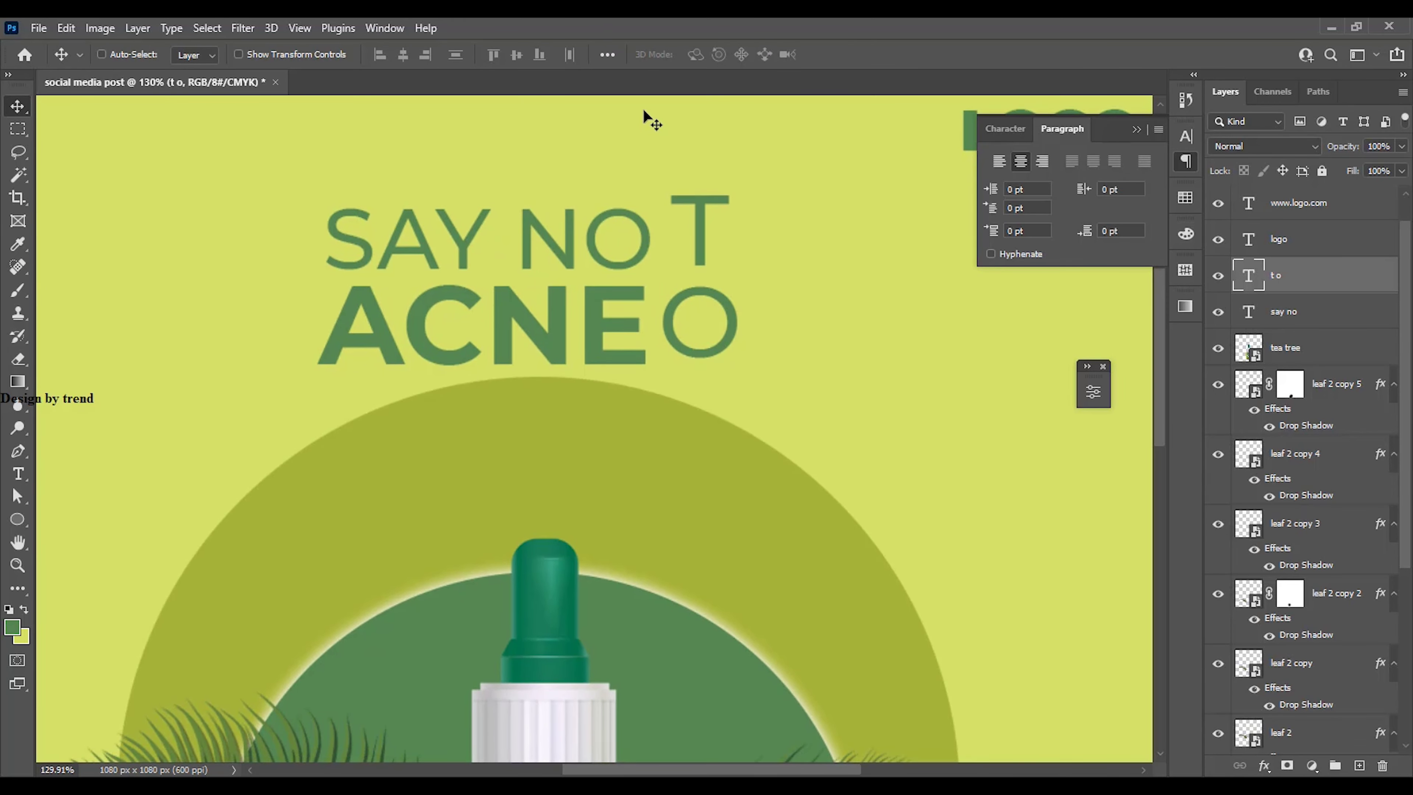
pyautogui.hotkey('ctrl', 'r')
pyautogui.moveTo(631, 108); pyautogui.dragTo(718, 262)
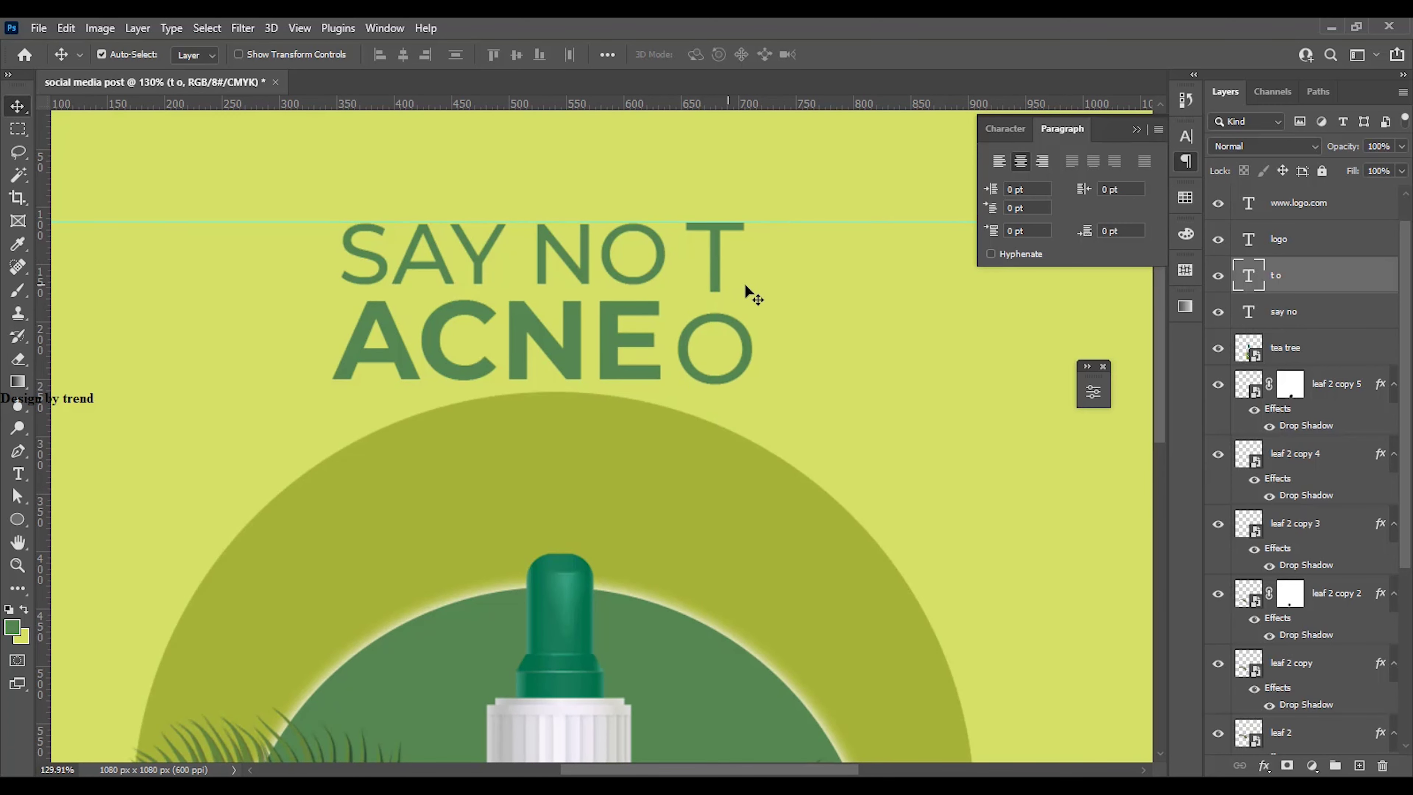
pyautogui.moveTo(740, 109); pyautogui.dragTo(772, 383)
# Set the leading of the stacked TO text to 9.5 pt
pyautogui.click(998, 128)
pyautogui.moveTo(1092, 186); pyautogui.dragTo(1090, 187)
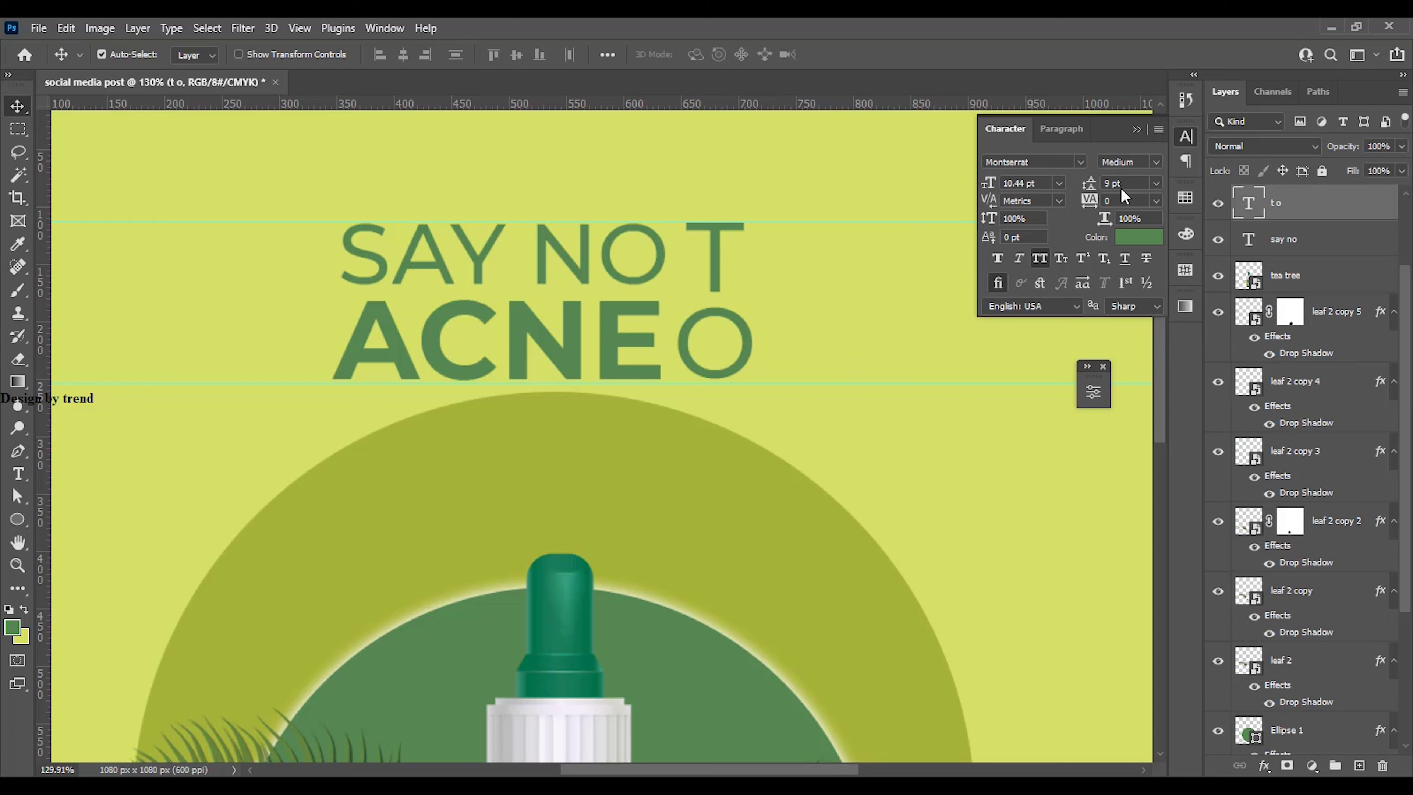
pyautogui.write('9.5')
pyautogui.press('Return')
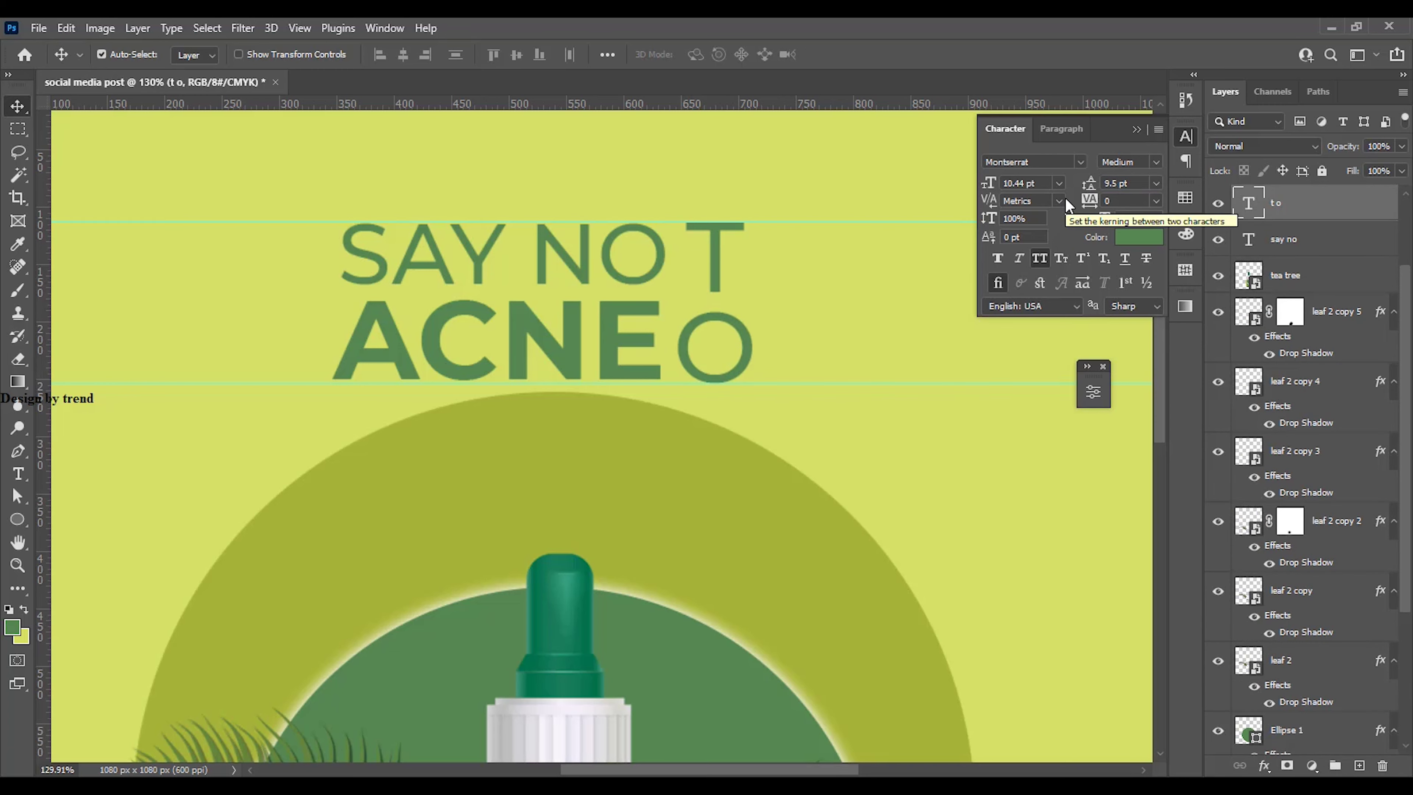
# Add vertical guides at the left and right edges of the ACNE text
pyautogui.click(624, 279)
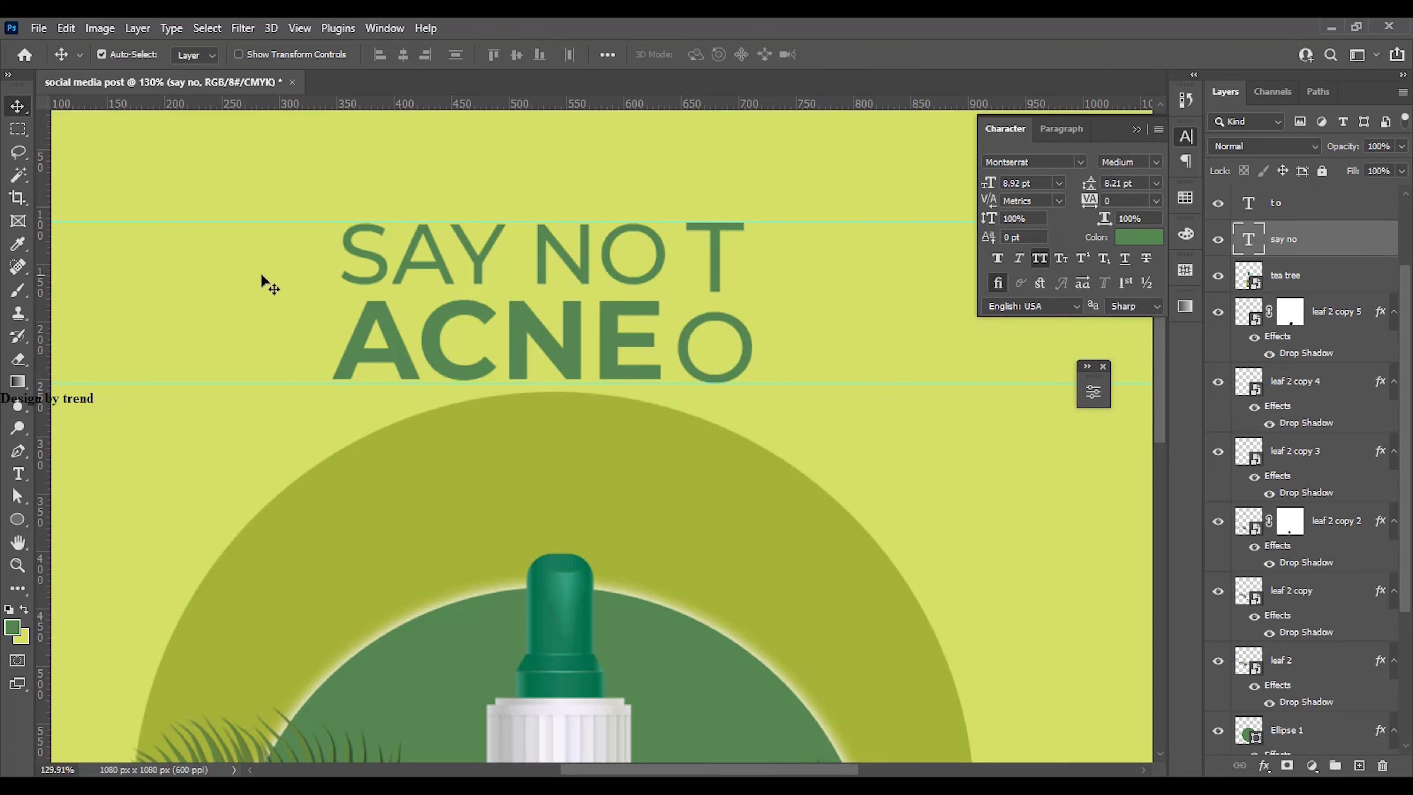
pyautogui.moveTo(53, 275); pyautogui.dragTo(331, 303)
pyautogui.moveTo(43, 358); pyautogui.dragTo(665, 363)
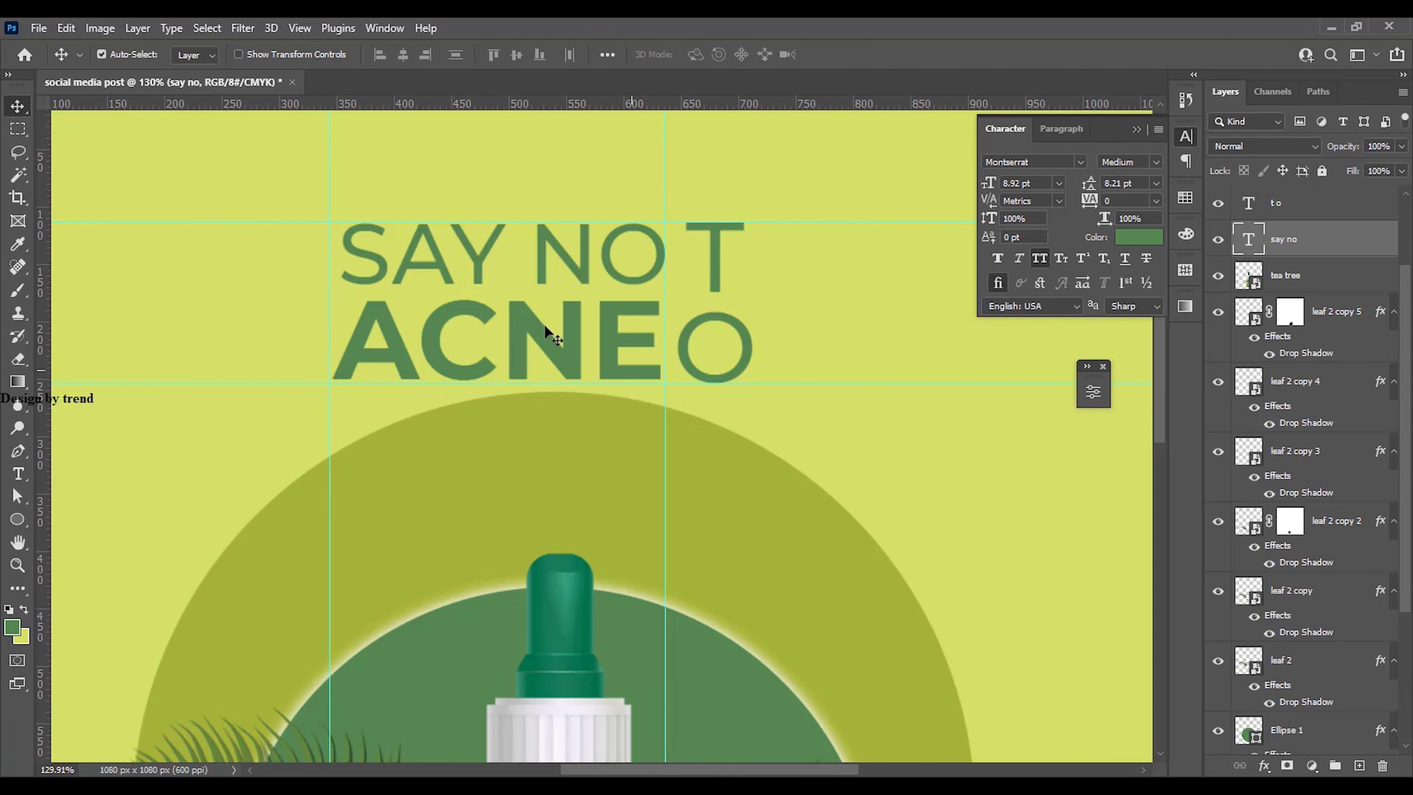
# Nudge the SAY NO text left until it starts at the left vertical guide
pyautogui.press('Left')
pyautogui.press('Left')
pyautogui.press('Left')
pyautogui.press('Left')
pyautogui.press('Left')
pyautogui.press('Left')
pyautogui.press('Left')
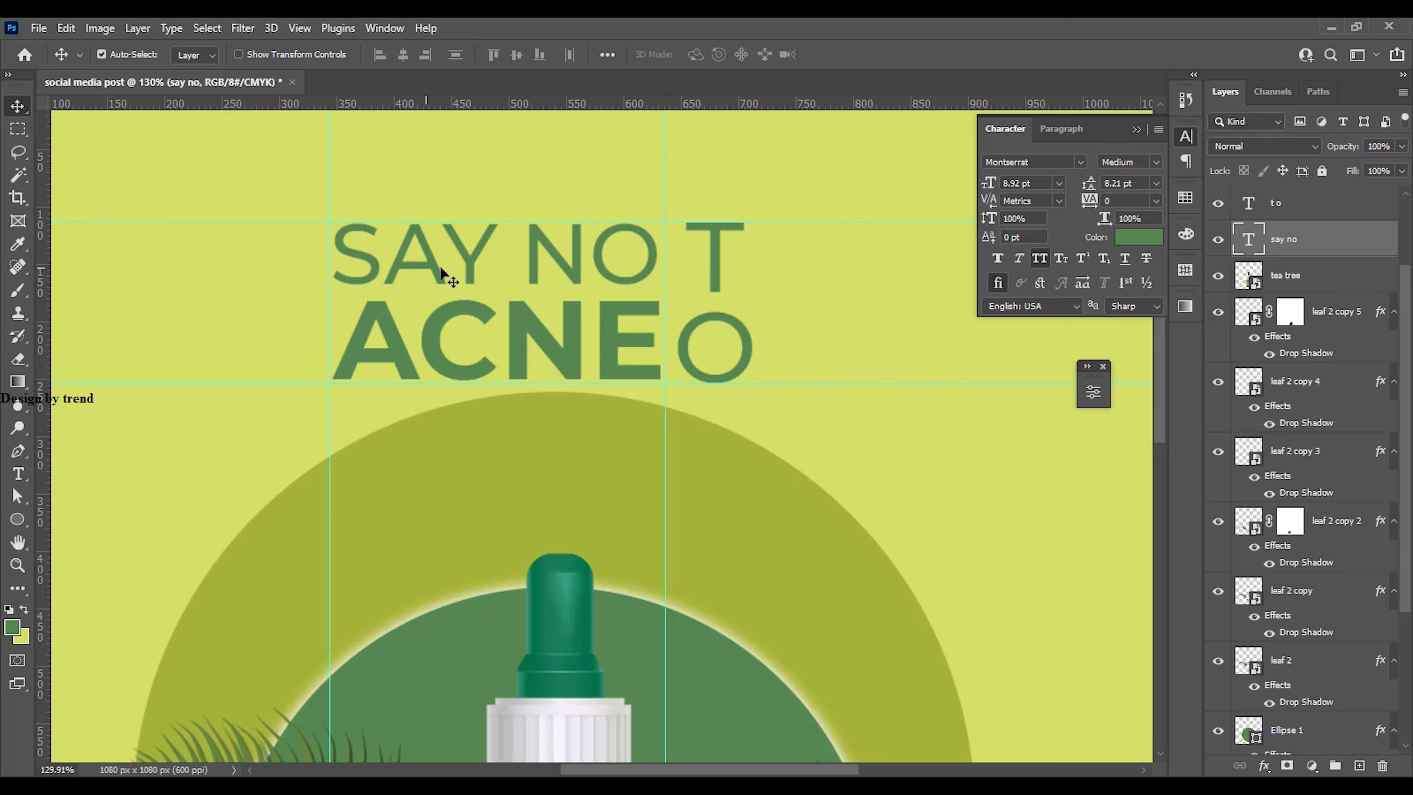
pyautogui.press('Left')
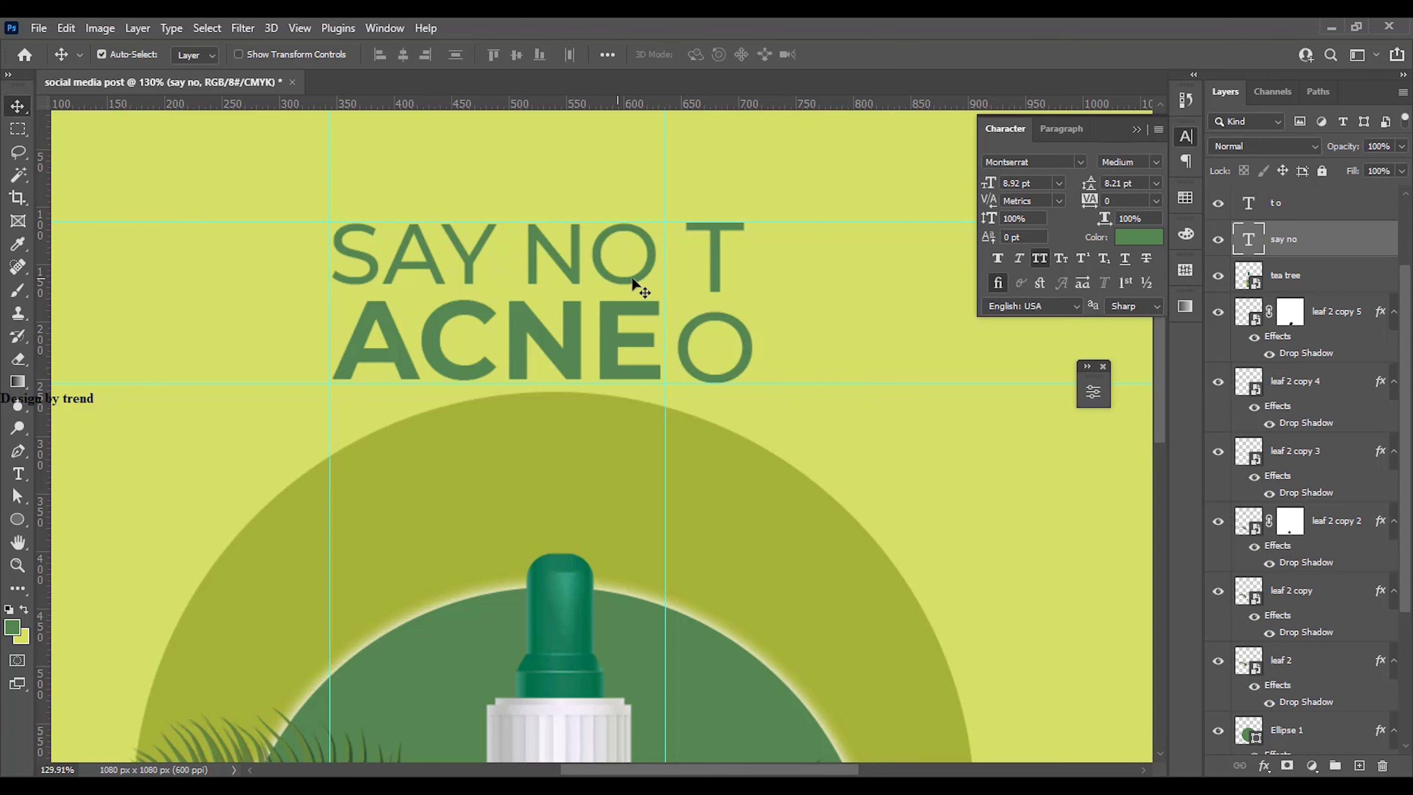
# Set the font weight of the SAY NO text and the stacked TO text to Light
pyautogui.click(1153, 167)
pyautogui.click(1140, 231)
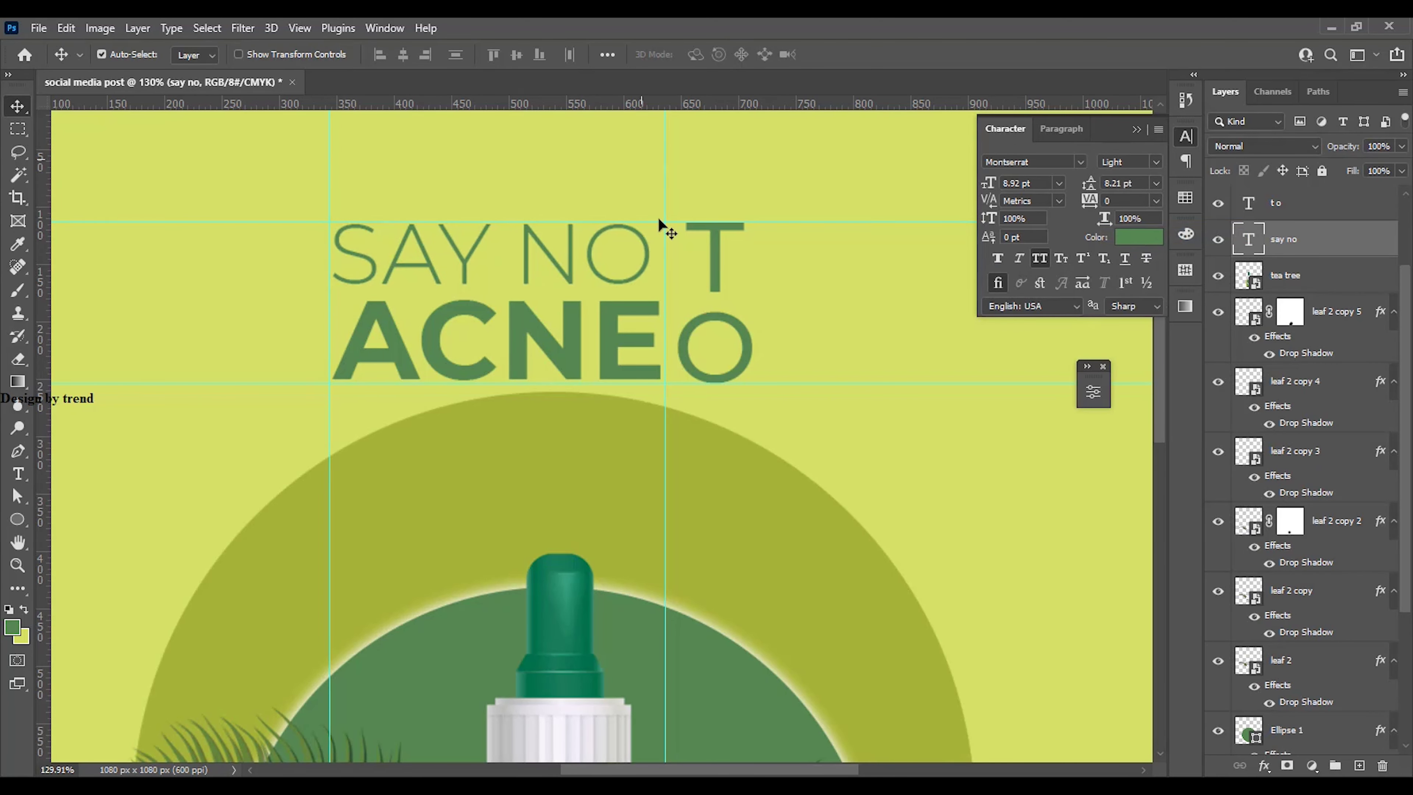
pyautogui.click(716, 262)
pyautogui.click(1163, 161)
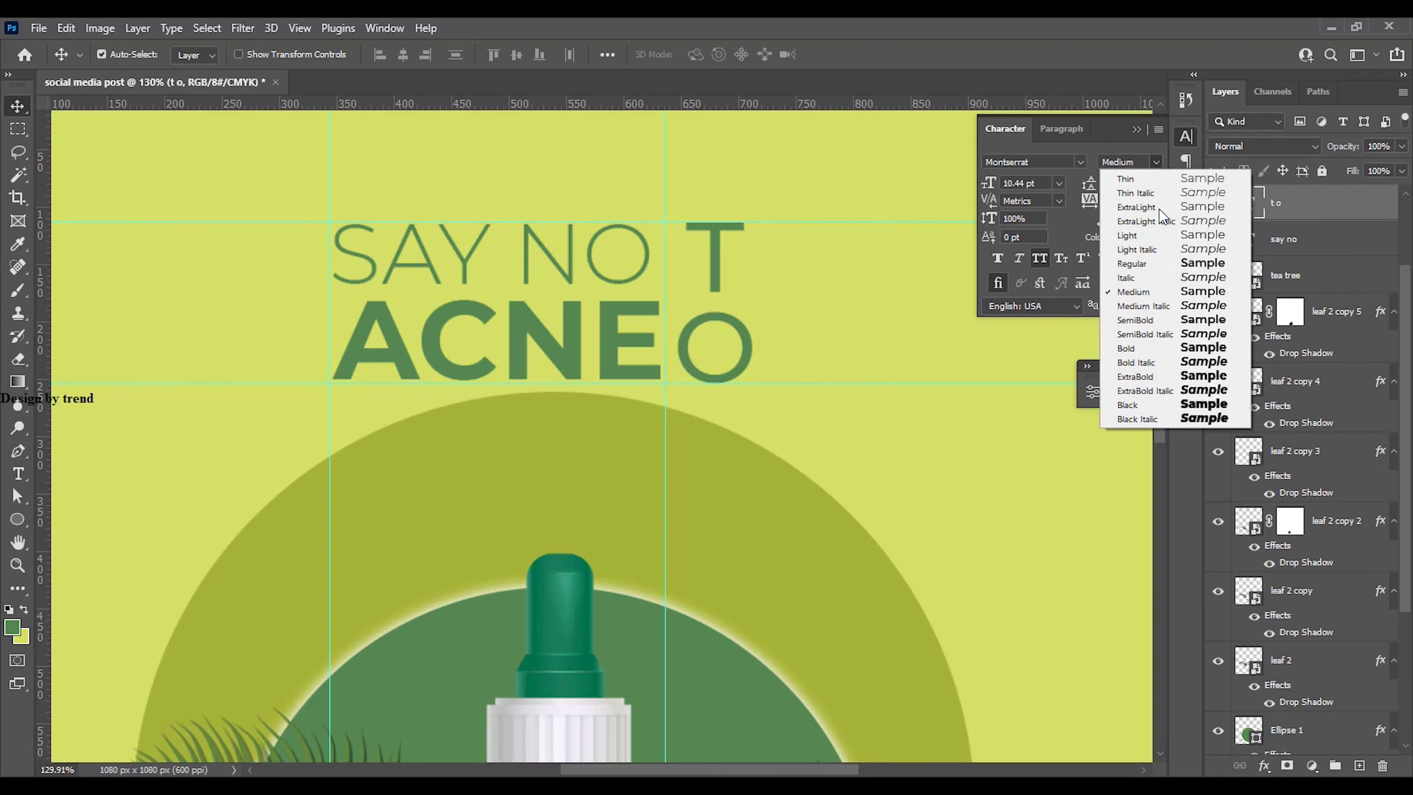
pyautogui.click(1139, 233)
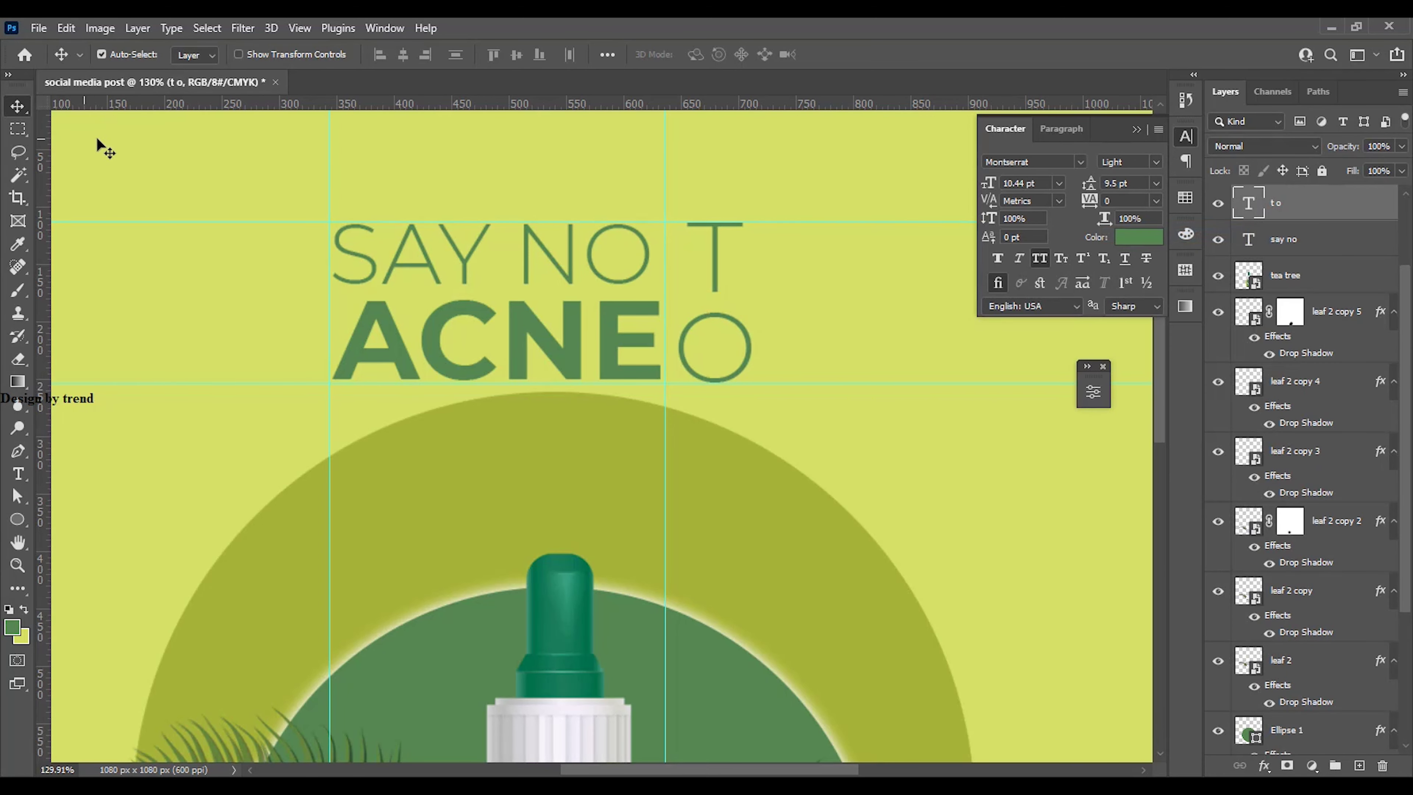
pyautogui.click(280, 246)
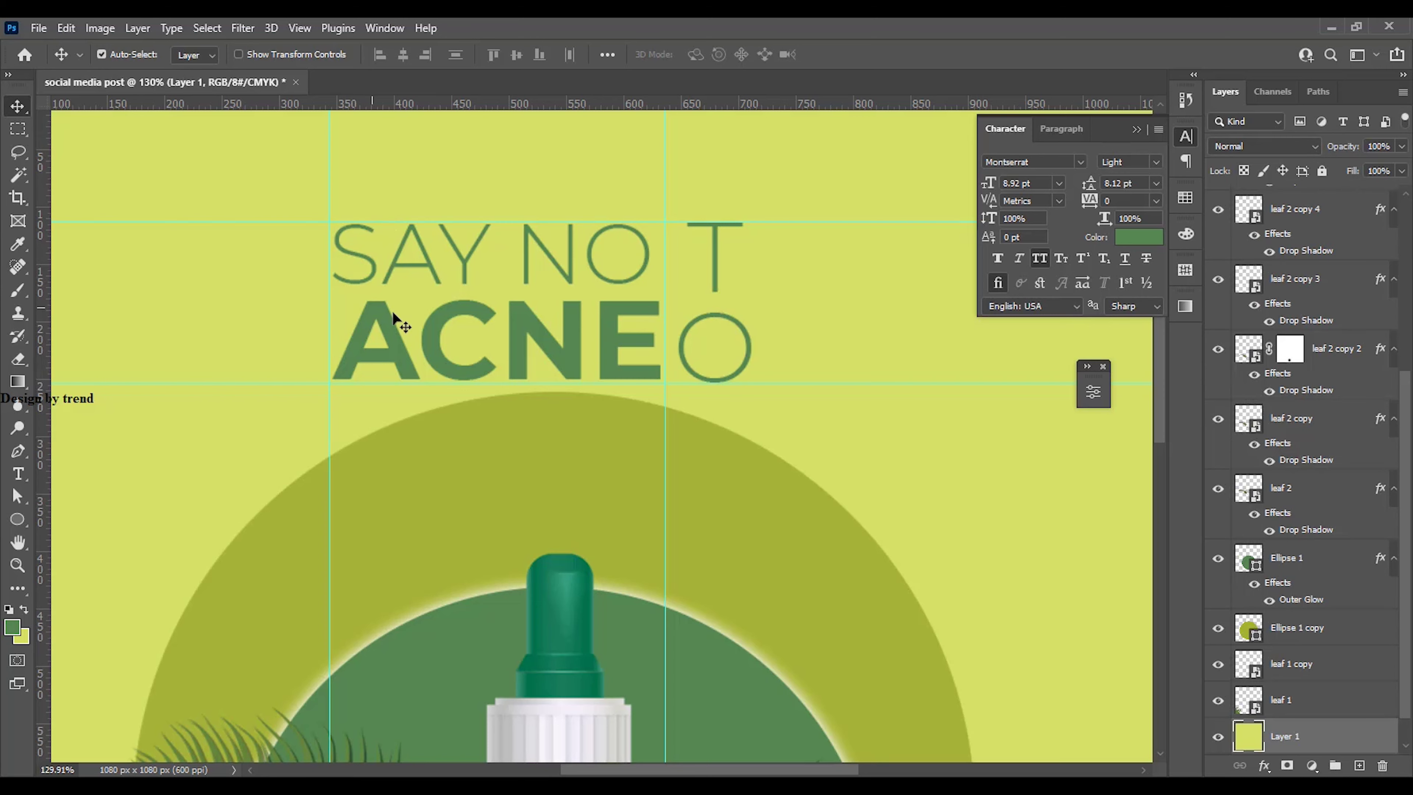
# Scale the SAY NO, TO and ACNE text layers together to about 106% and shift them slightly left
pyautogui.scroll(-3, 536, 327)
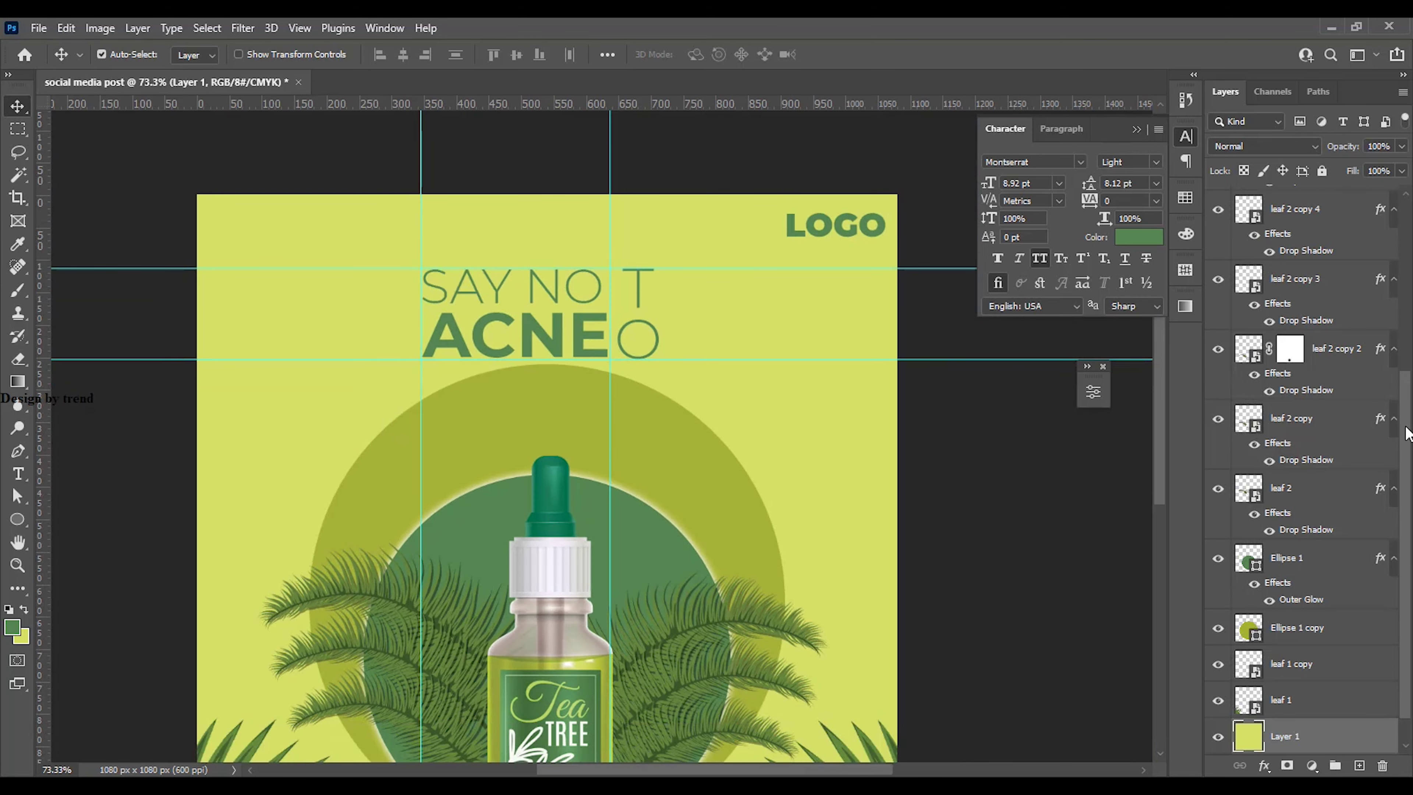
pyautogui.scroll(8, 1307, 356)
pyautogui.click(1307, 347)
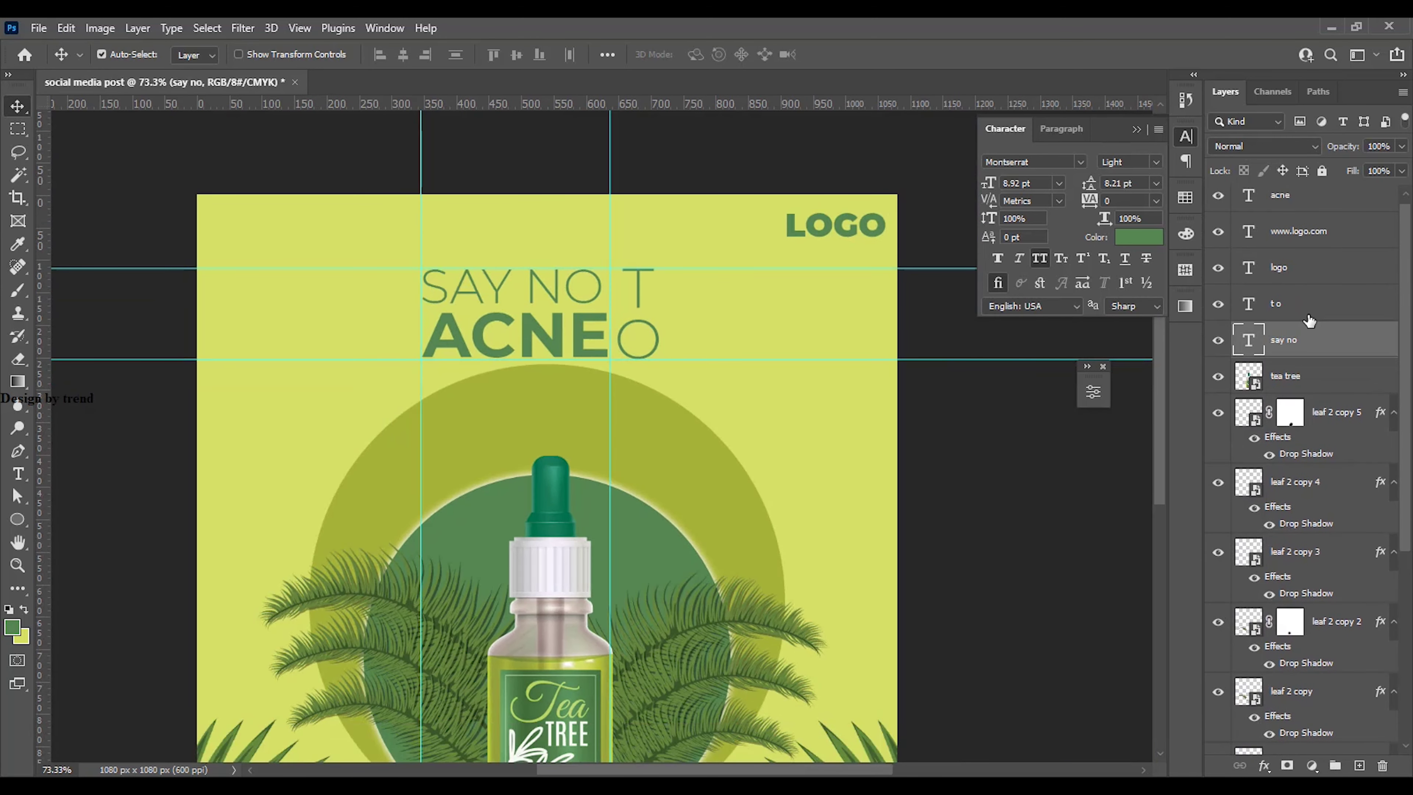
pyautogui.keyDown('ctrl'); pyautogui.click(1308, 311); pyautogui.keyUp('ctrl')
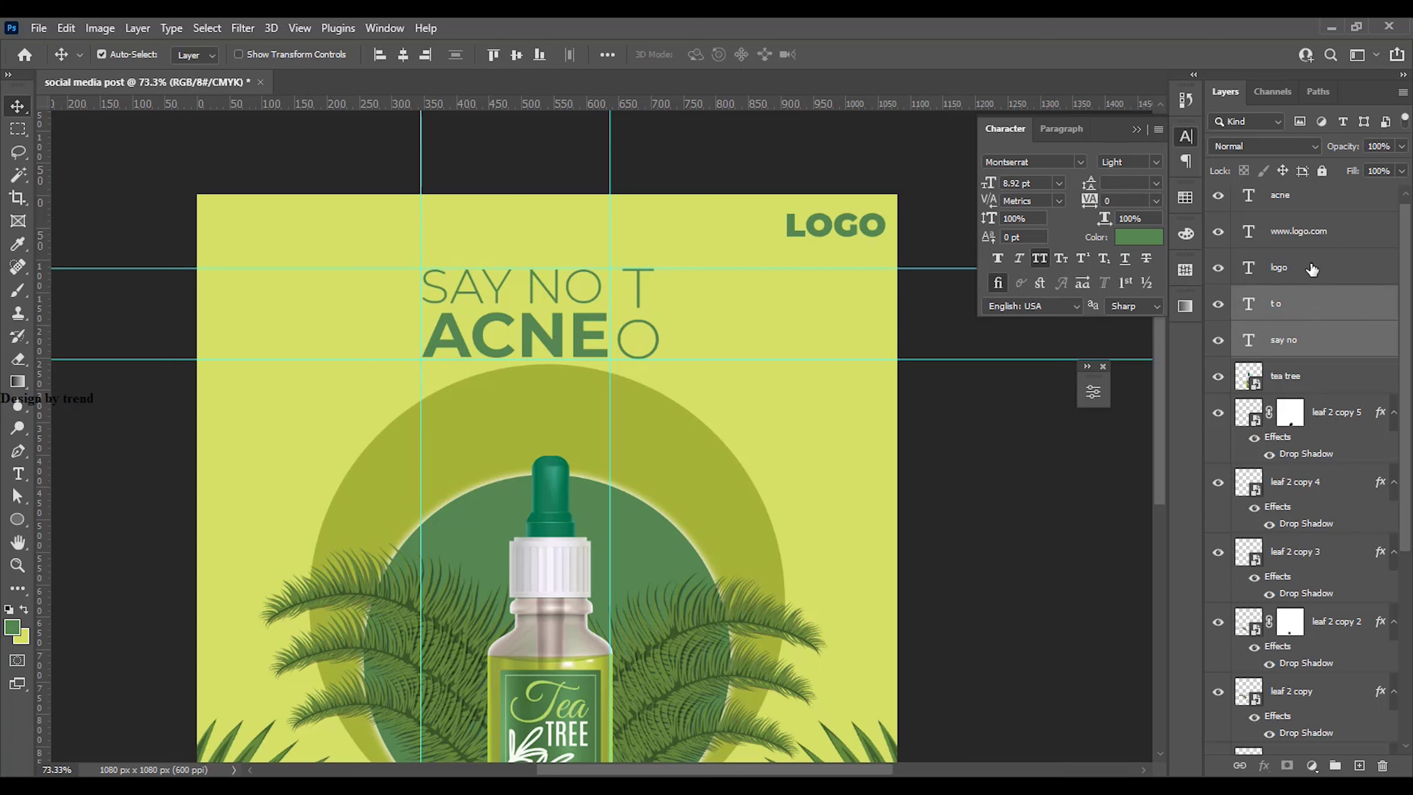
pyautogui.keyDown('ctrl'); pyautogui.click(1314, 211); pyautogui.keyUp('ctrl')
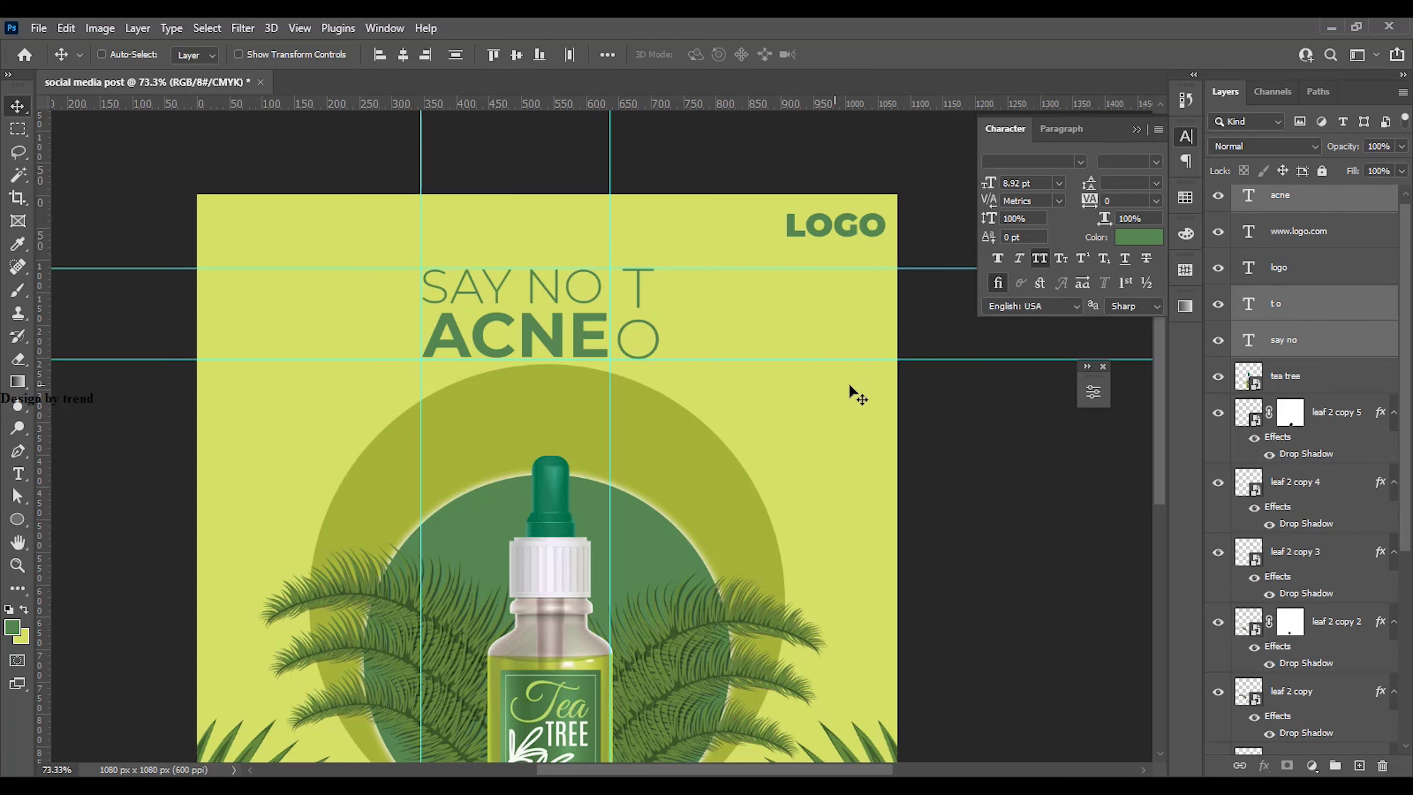
pyautogui.press('ctrl')
pyautogui.hotkey('ctrl', 't')
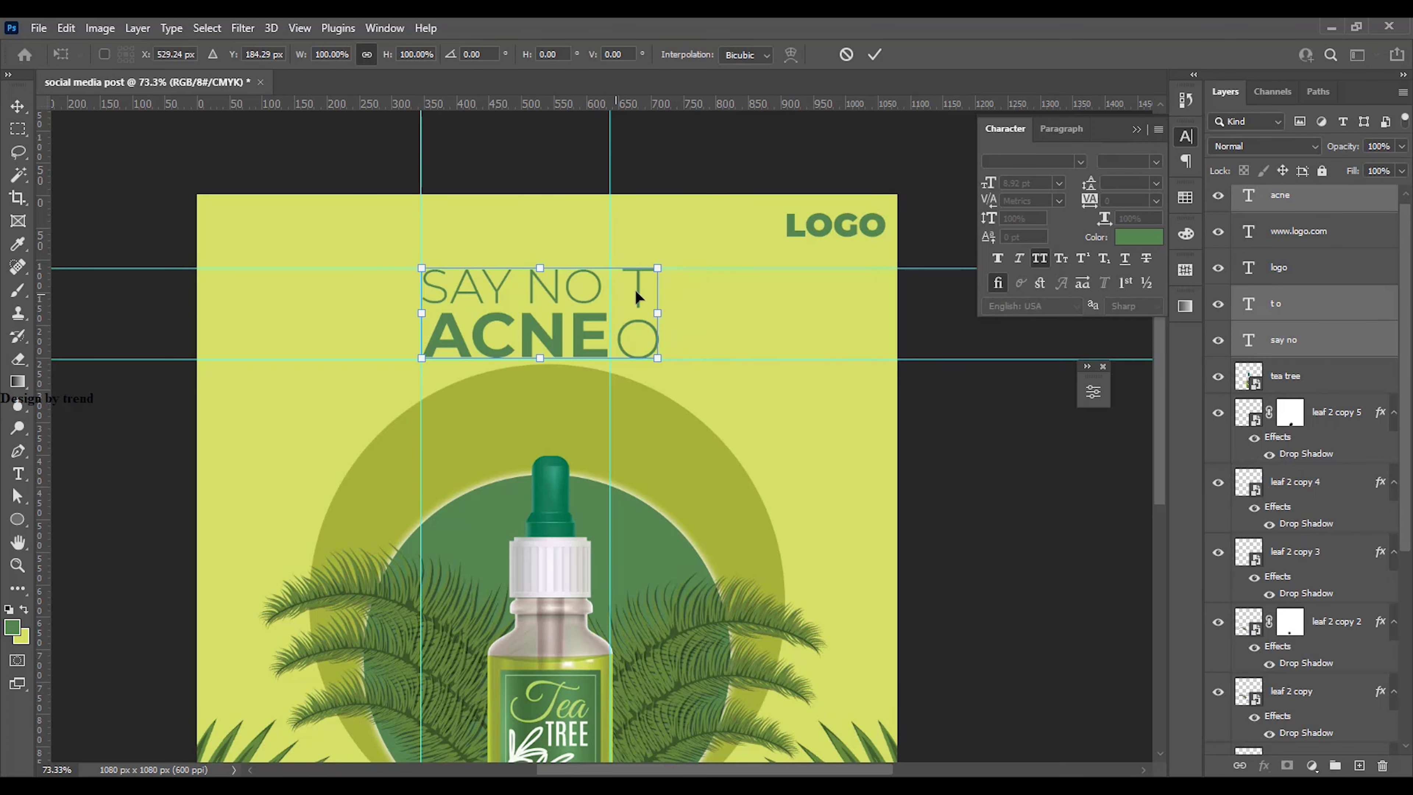
pyautogui.moveTo(661, 273); pyautogui.dragTo(673, 262)
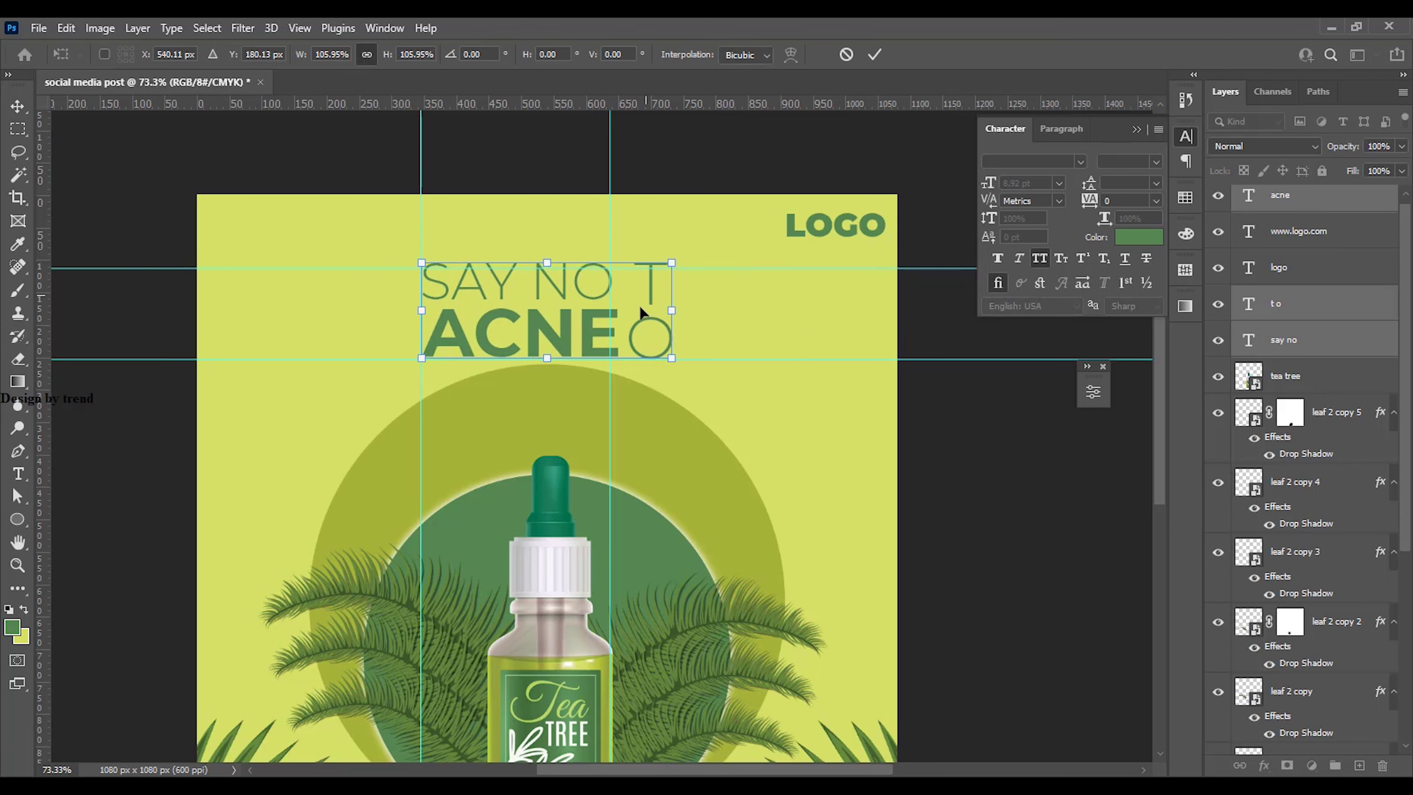
pyautogui.moveTo(593, 320); pyautogui.dragTo(588, 321)
pyautogui.click(883, 62)
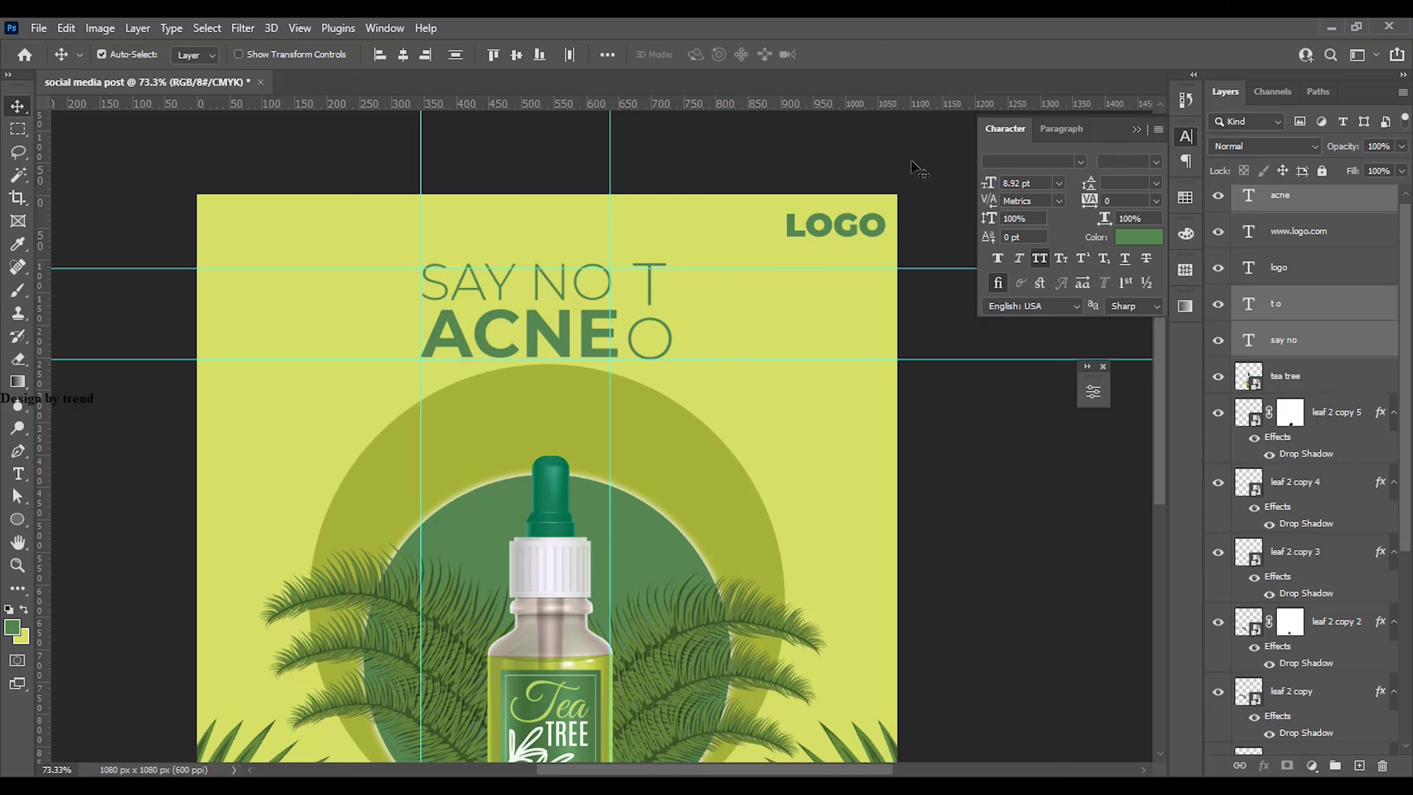
pyautogui.click(834, 474)
# Clear all guides from the document
pyautogui.scroll(-3, 624, 400)
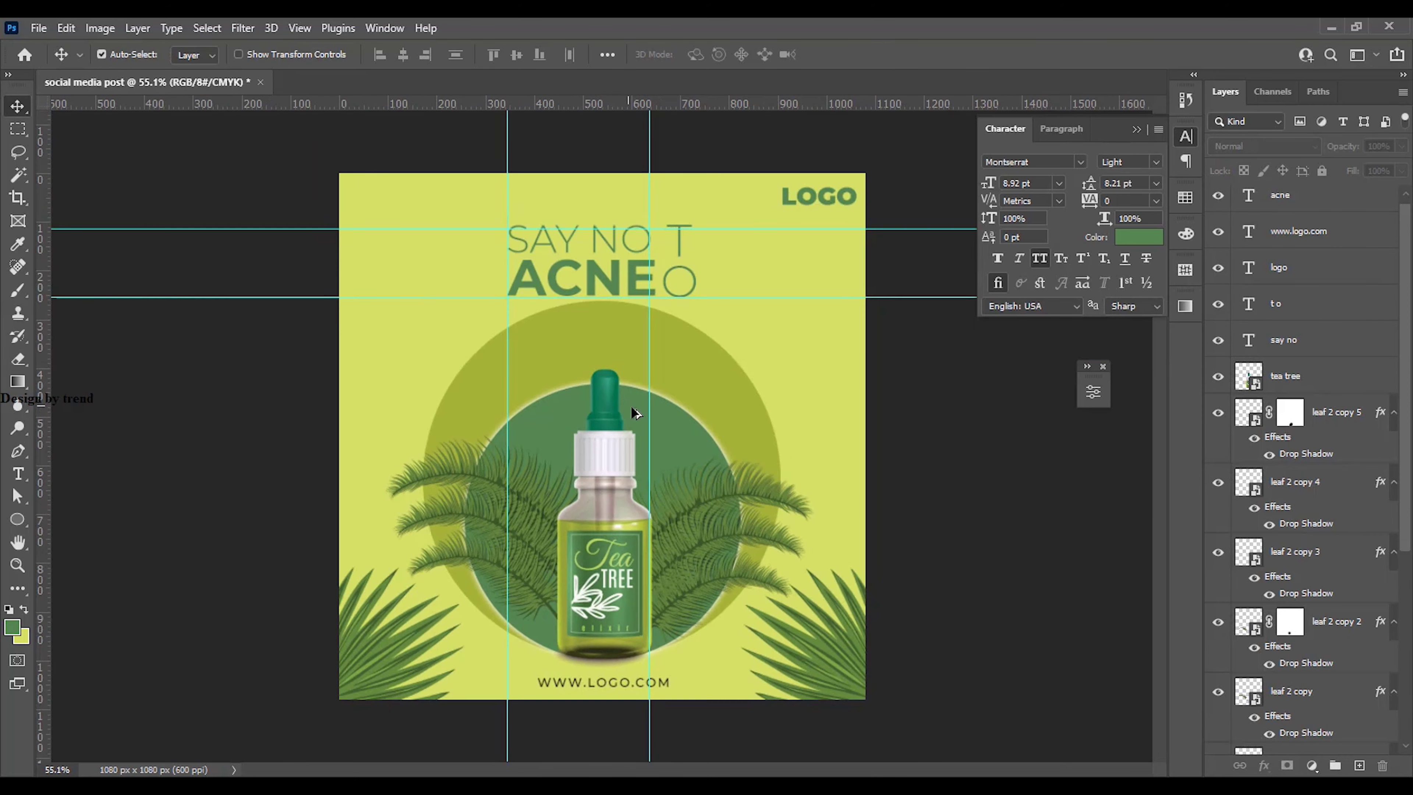
pyautogui.click(300, 28)
pyautogui.click(384, 513)
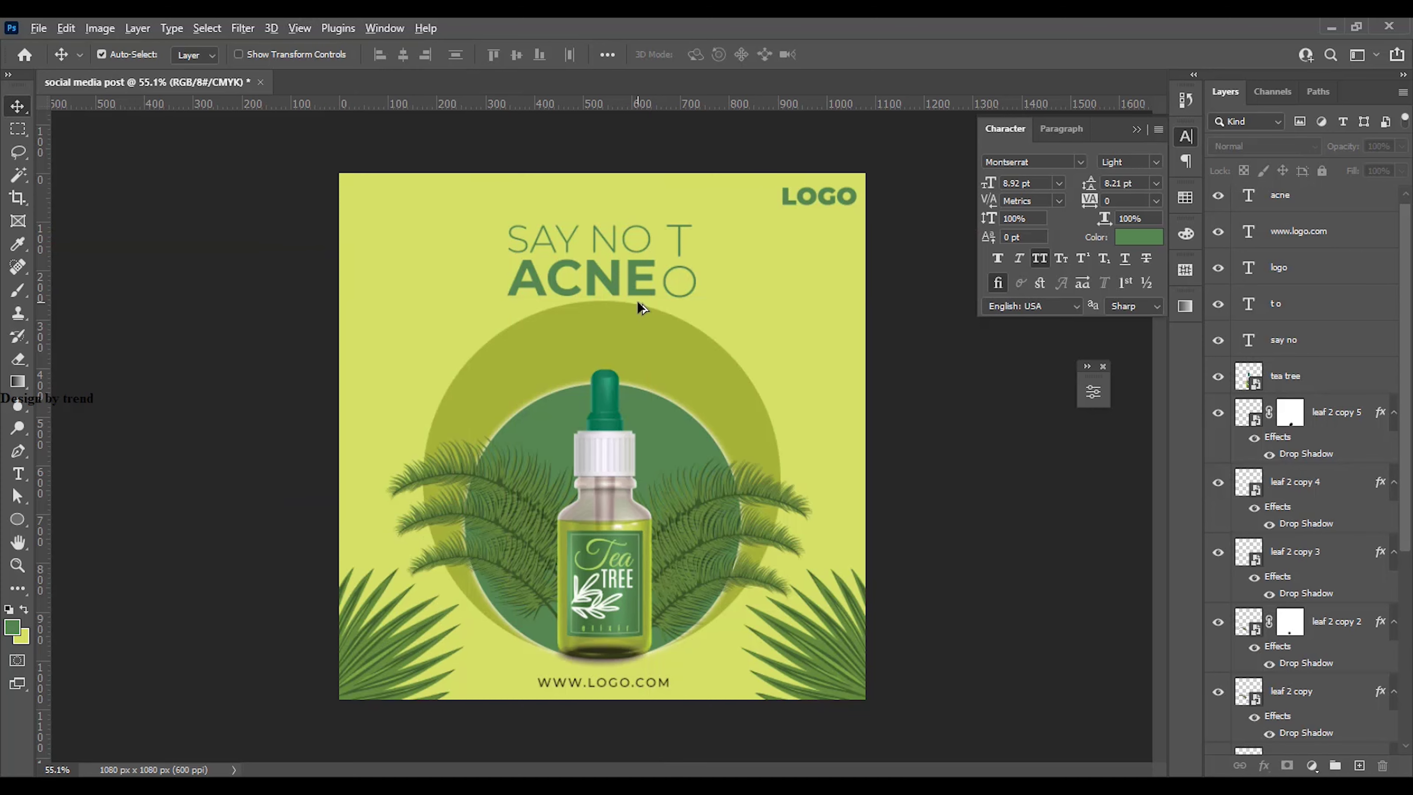
# Draw a rectangle shape about 341 x 86 px over the ACNE text
pyautogui.hotkey('ctrl', '+')
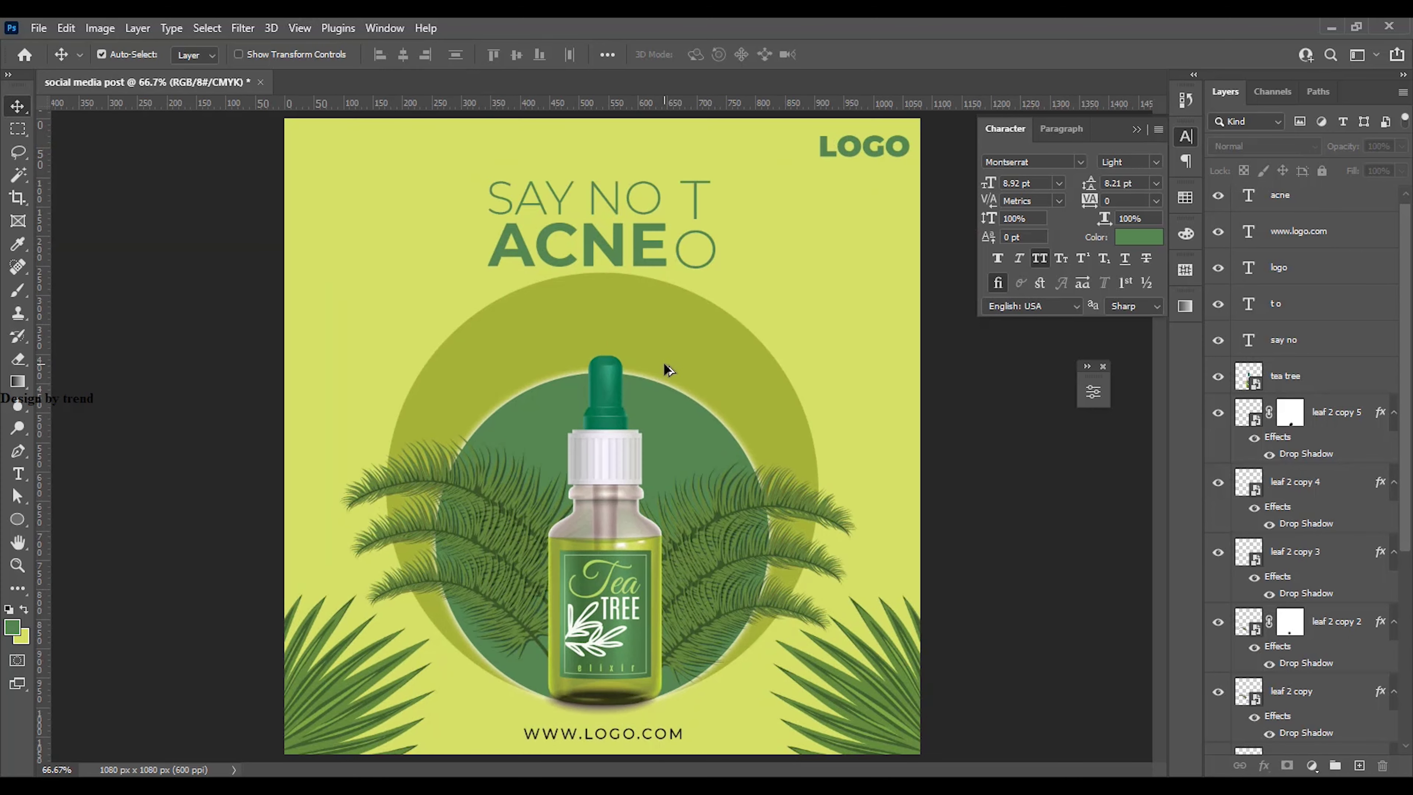
pyautogui.click(21, 520)
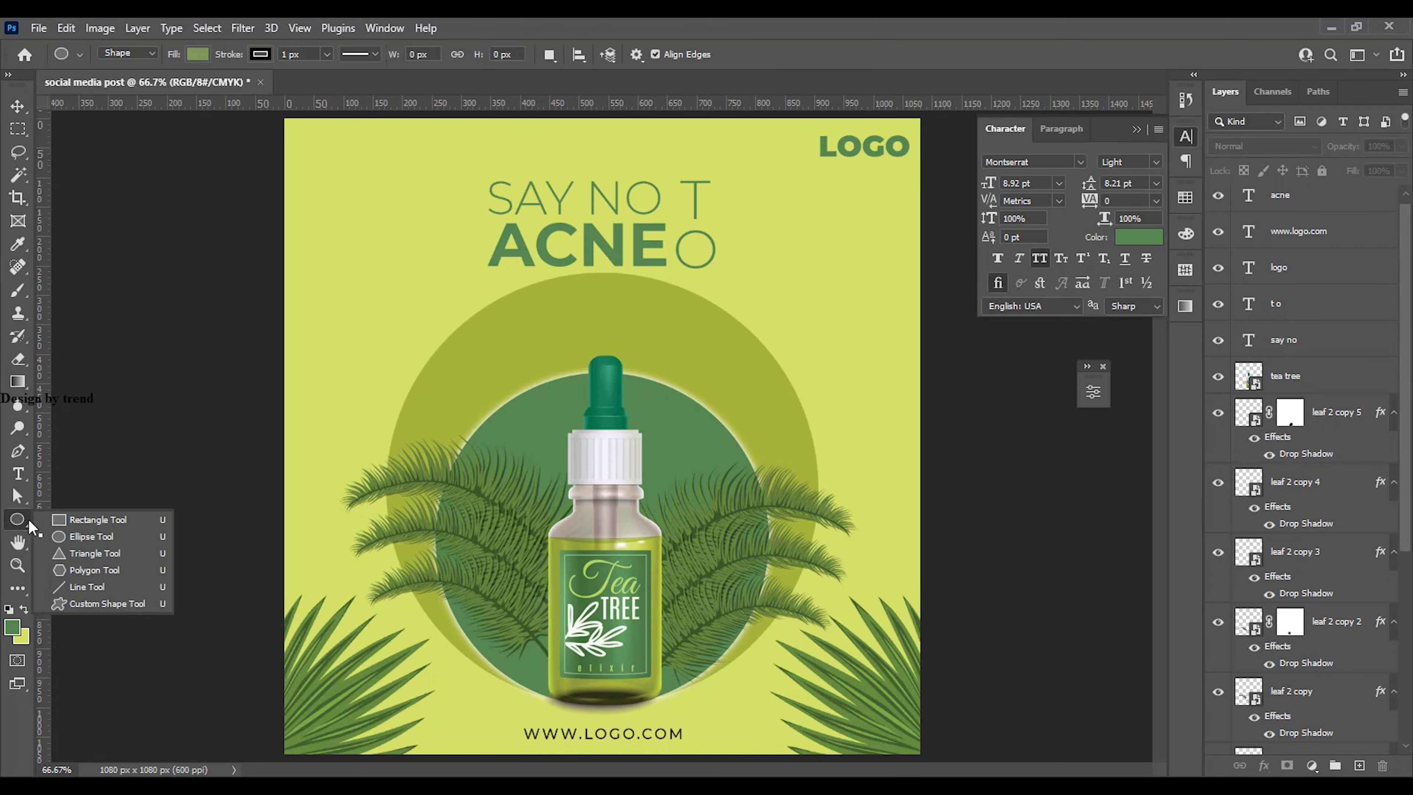
pyautogui.click(93, 520)
pyautogui.keyDown('alt'); pyautogui.scroll(4, 536, 300); pyautogui.keyUp('alt')
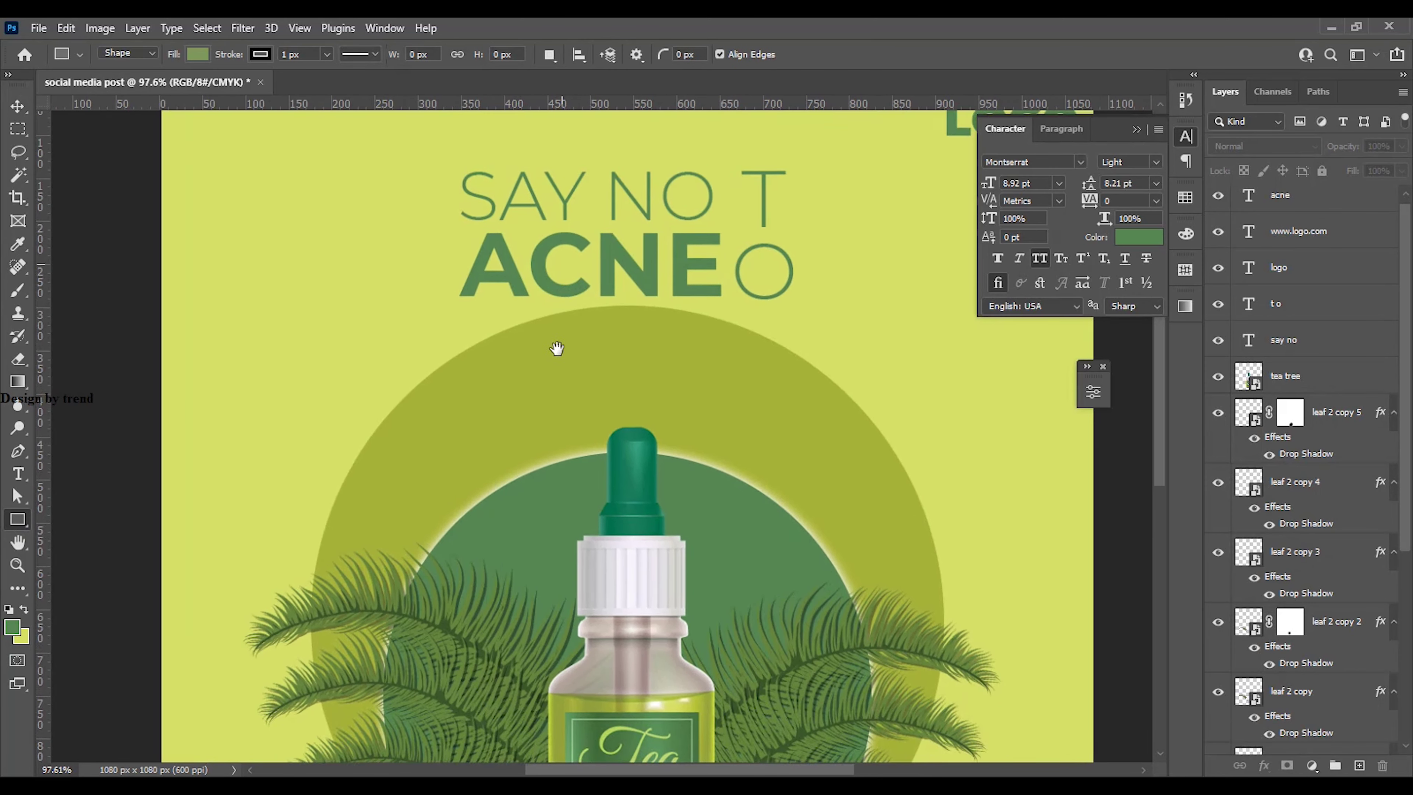
pyautogui.keyDown('alt'); pyautogui.scroll(3, 543, 352); pyautogui.keyUp('alt')
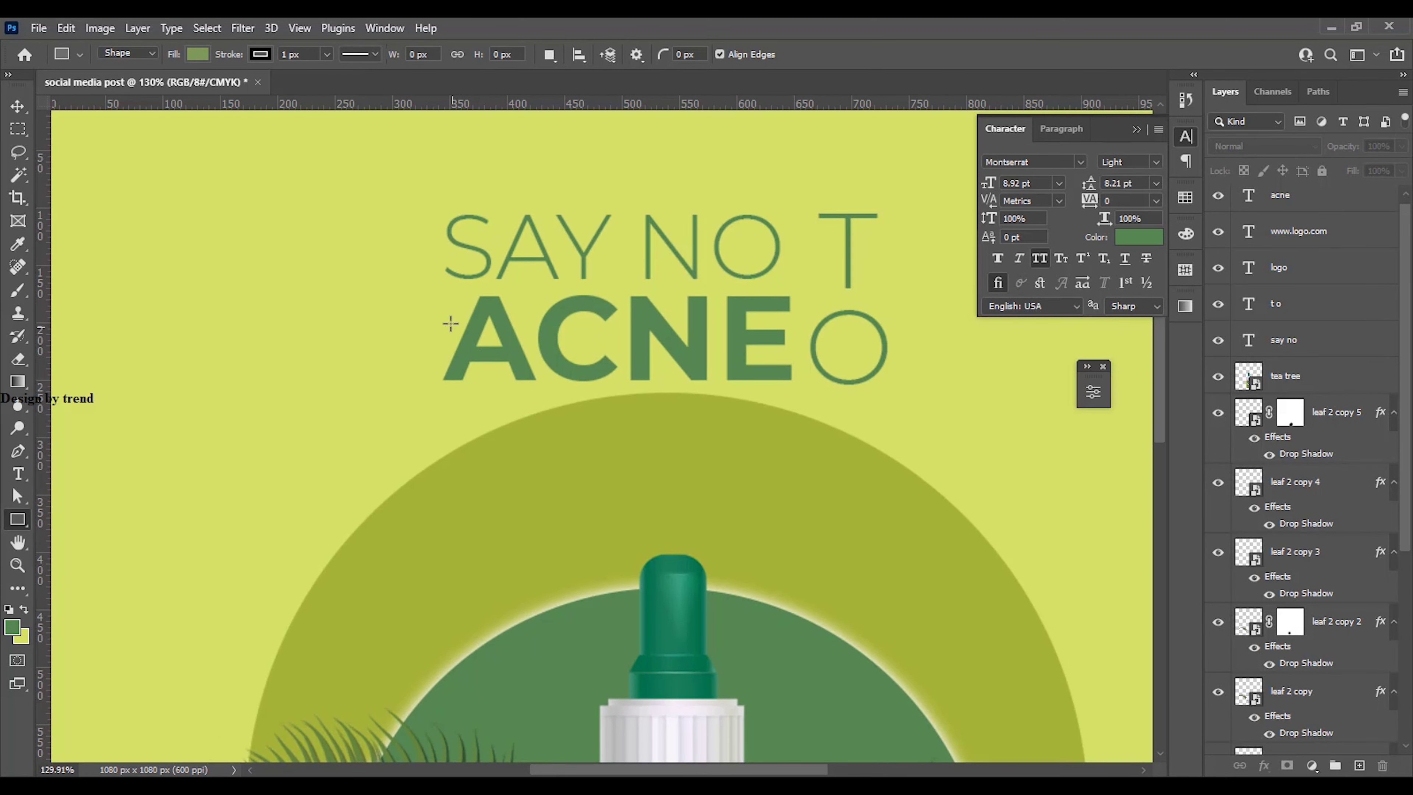
pyautogui.moveTo(415, 293); pyautogui.dragTo(804, 389)
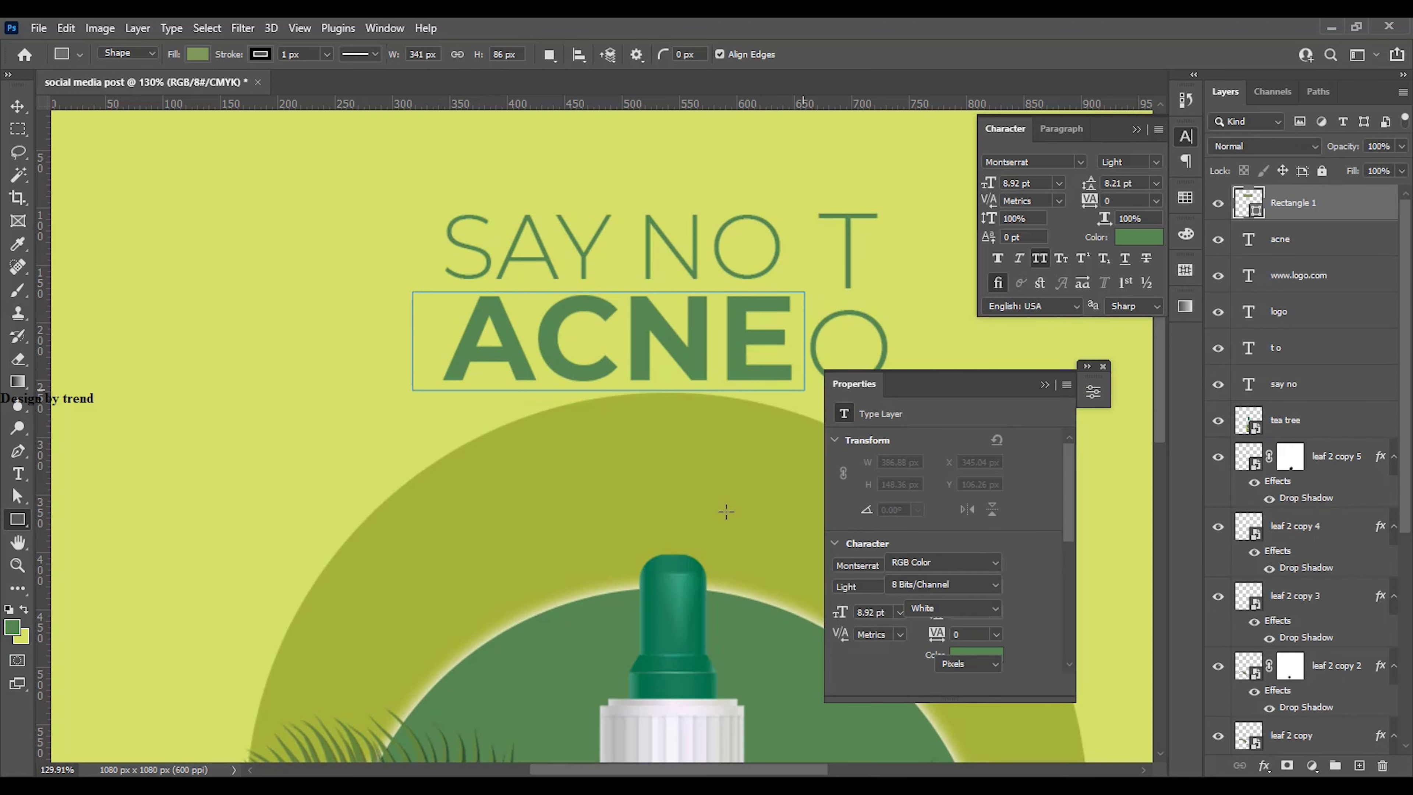
# Give the rectangle a white fill and no stroke, and place its layer directly beneath the ACNE text layer
pyautogui.click(198, 54)
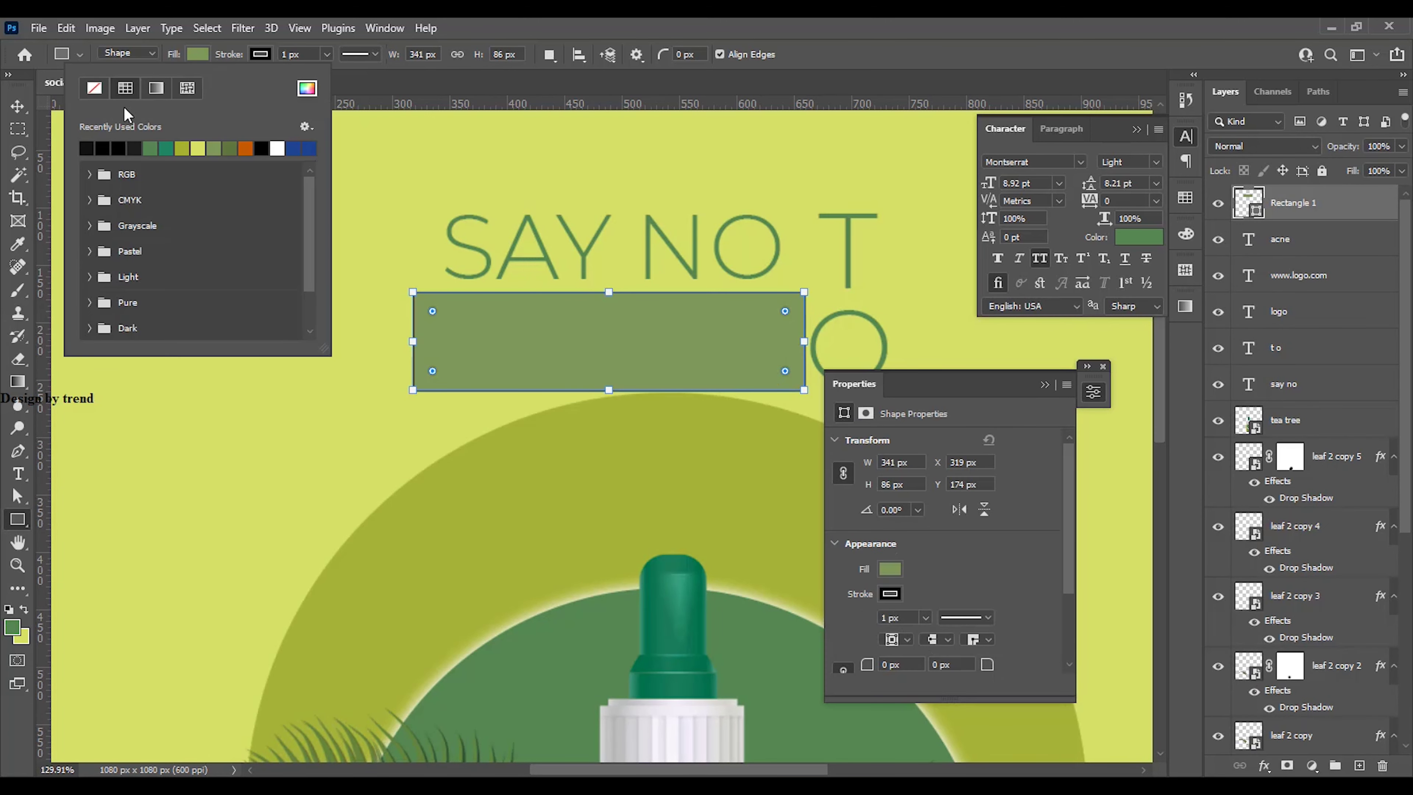
pyautogui.click(277, 148)
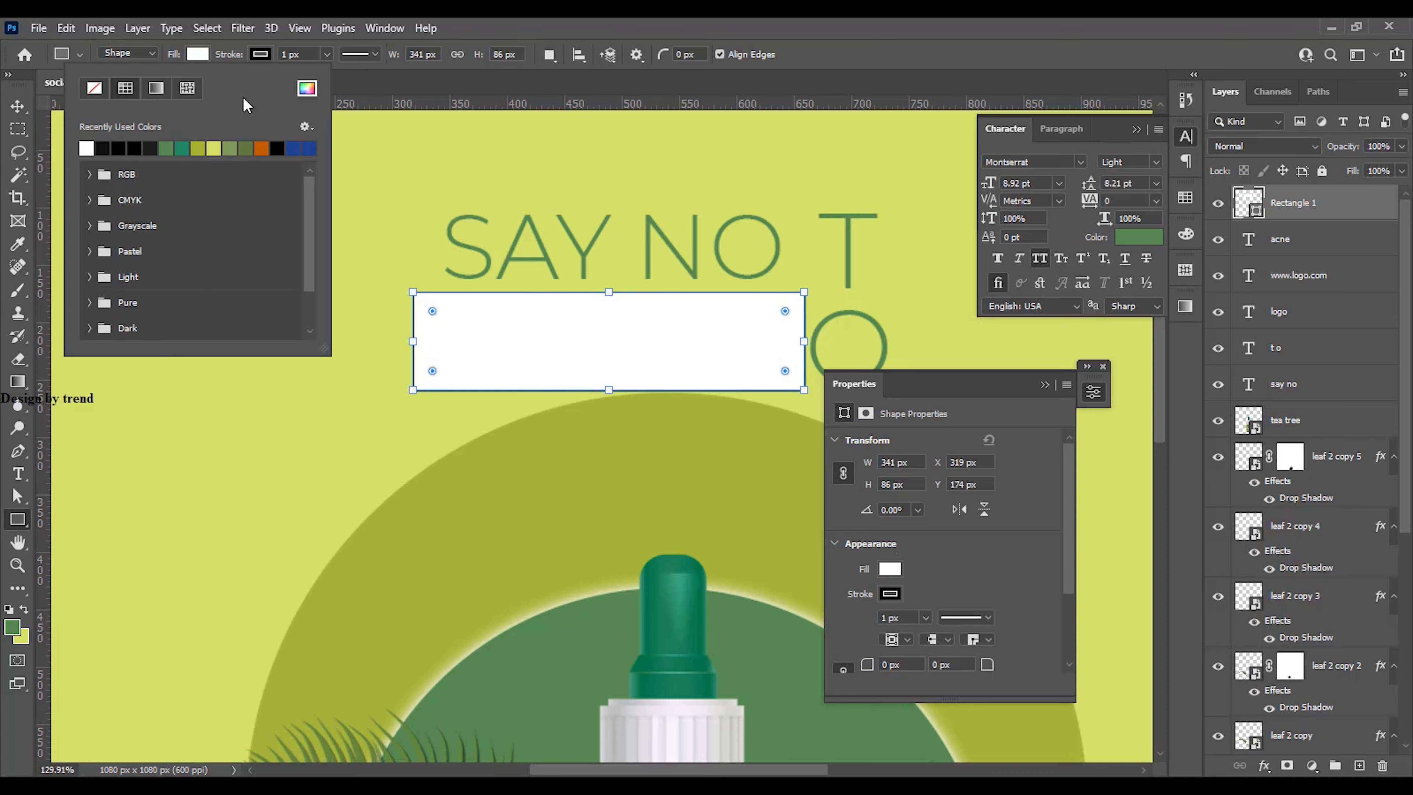
pyautogui.click(258, 56)
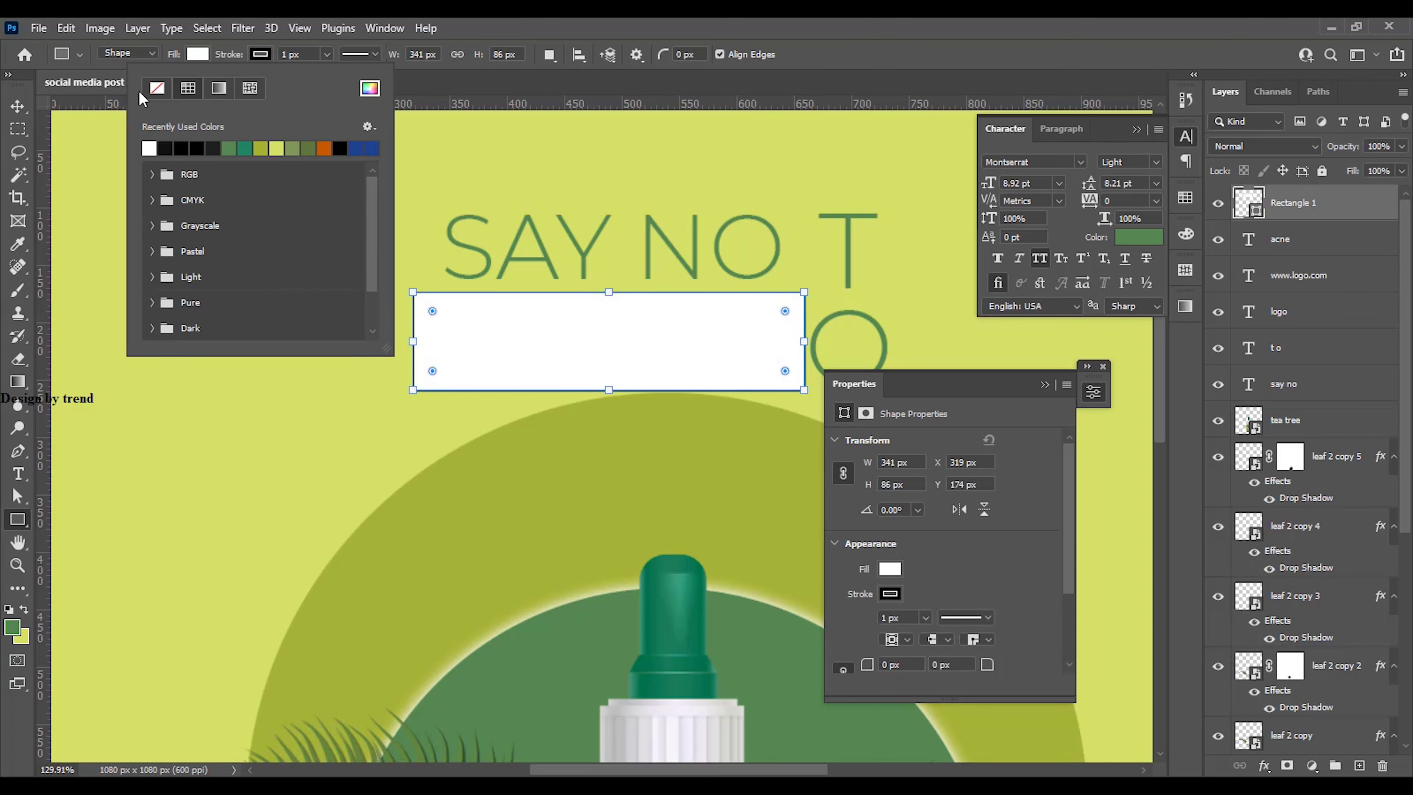
pyautogui.click(17, 105)
pyautogui.moveTo(1299, 216); pyautogui.dragTo(1305, 260)
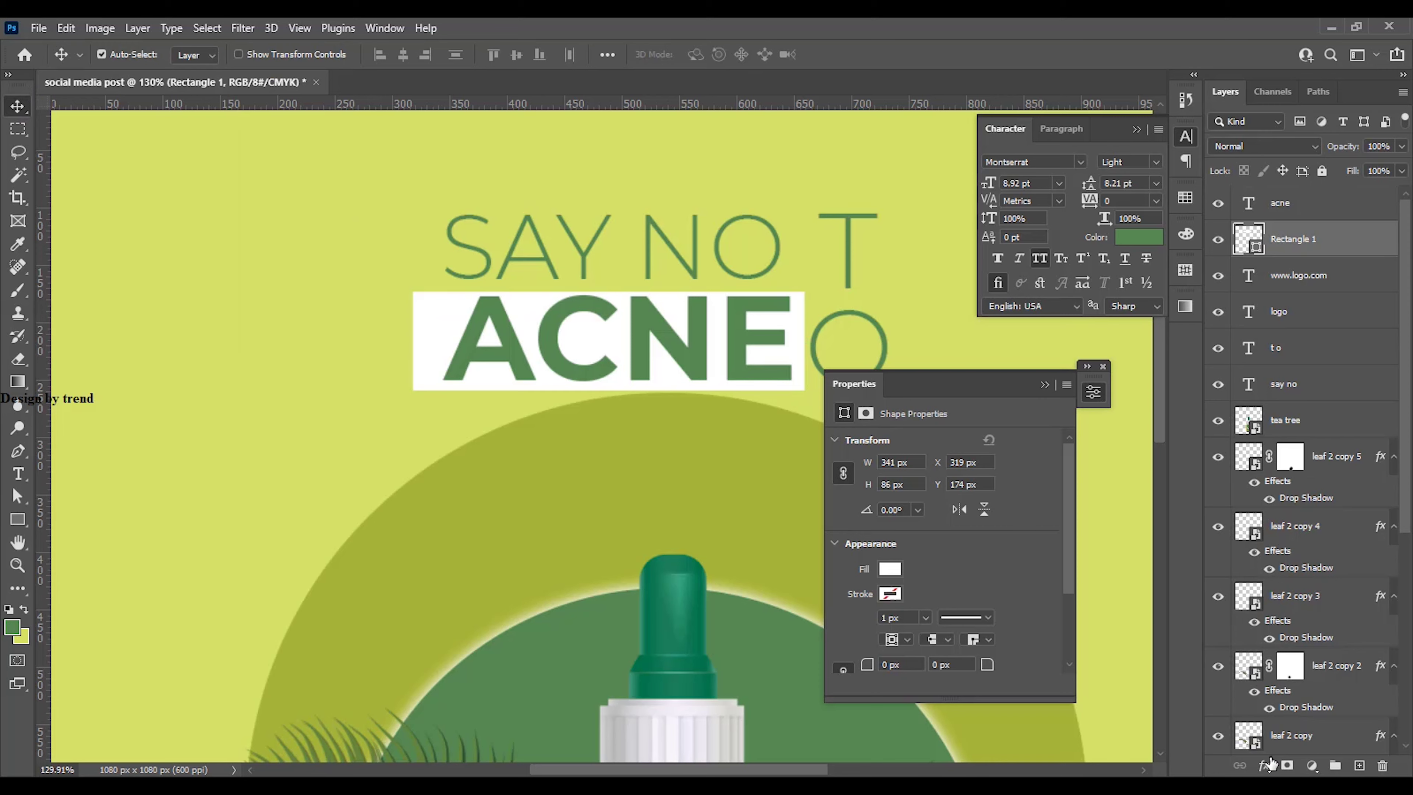
# Add a black Multiply drop shadow to the white rectangle with 39% opacity, 134° angle and 4 px distance
pyautogui.click(1264, 765)
pyautogui.click(1292, 748)
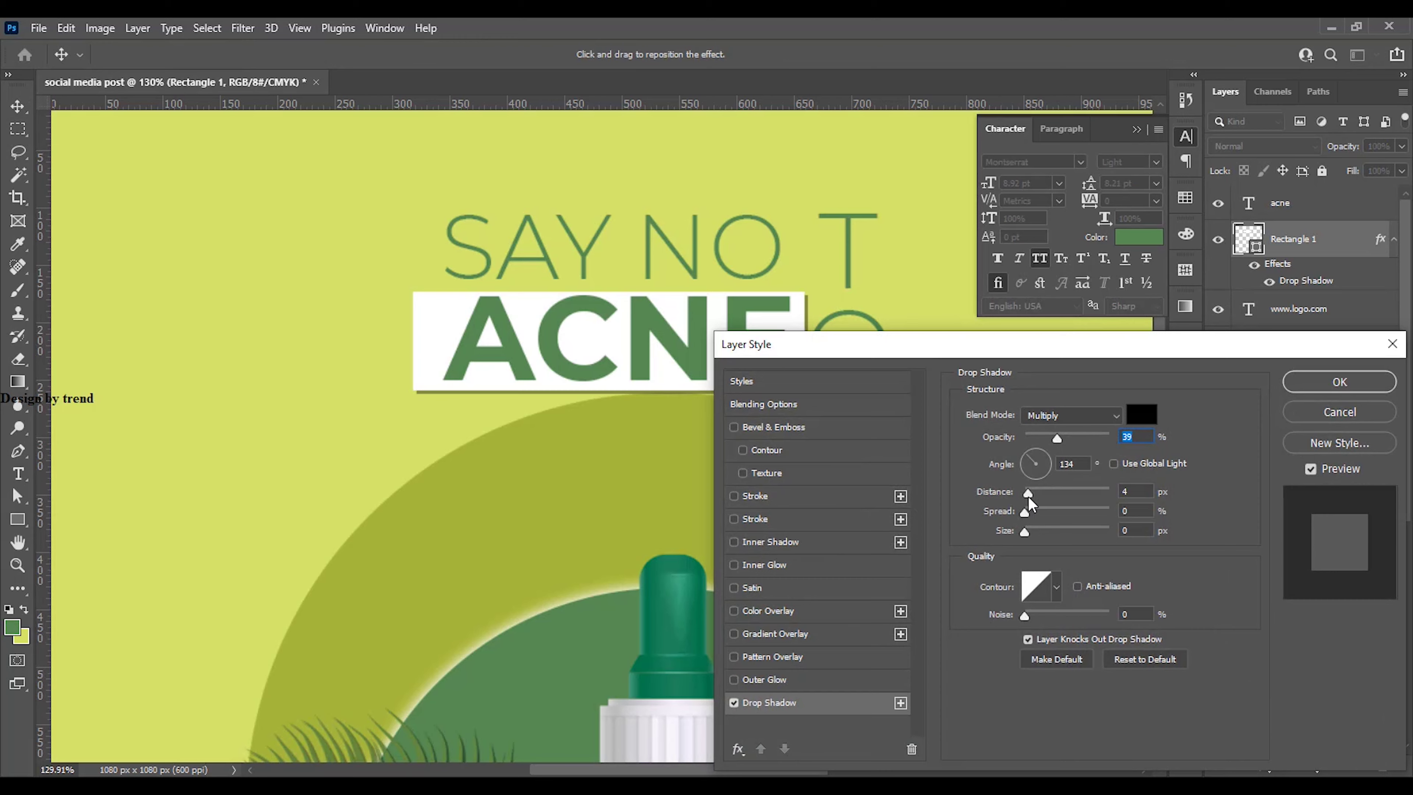
pyautogui.click(1338, 381)
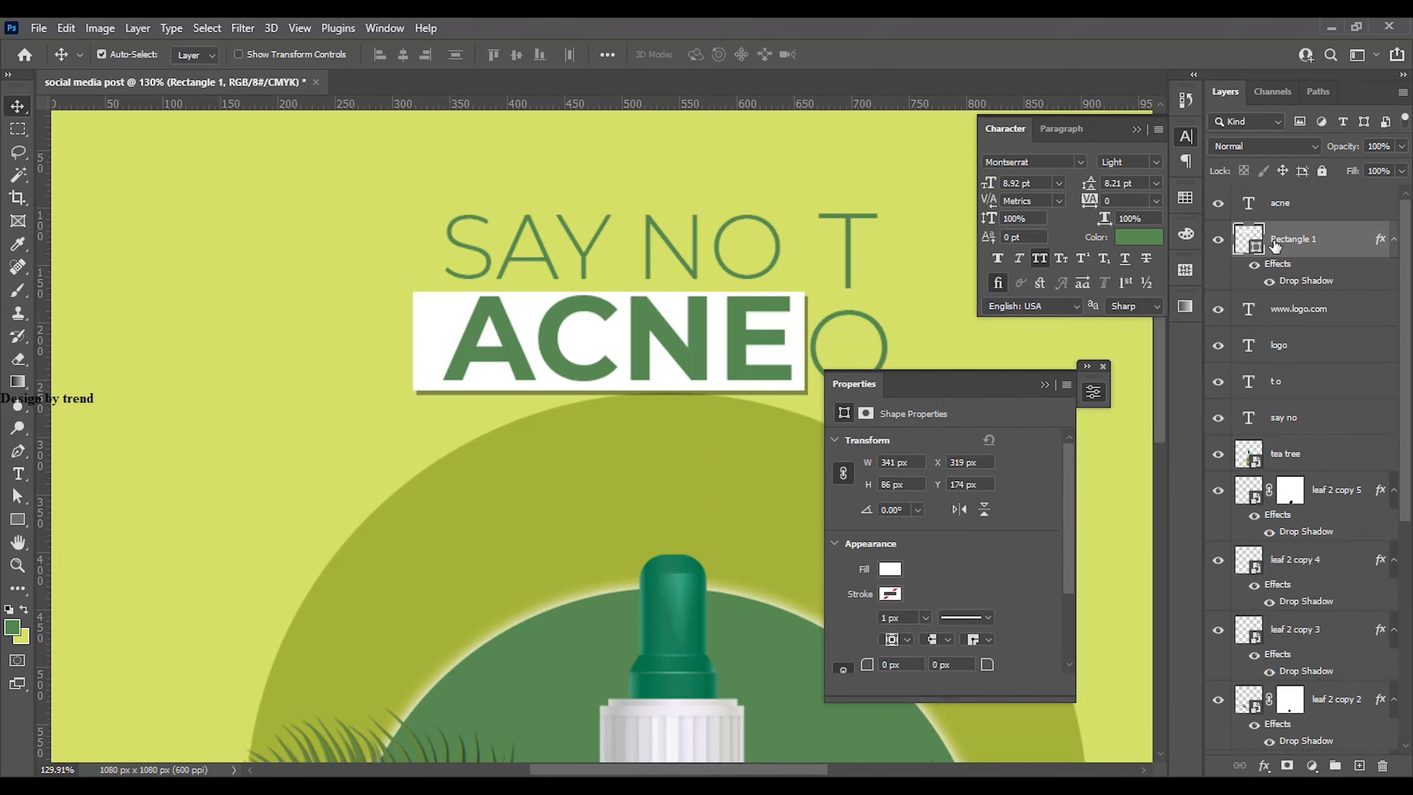
pyautogui.click(1295, 316)
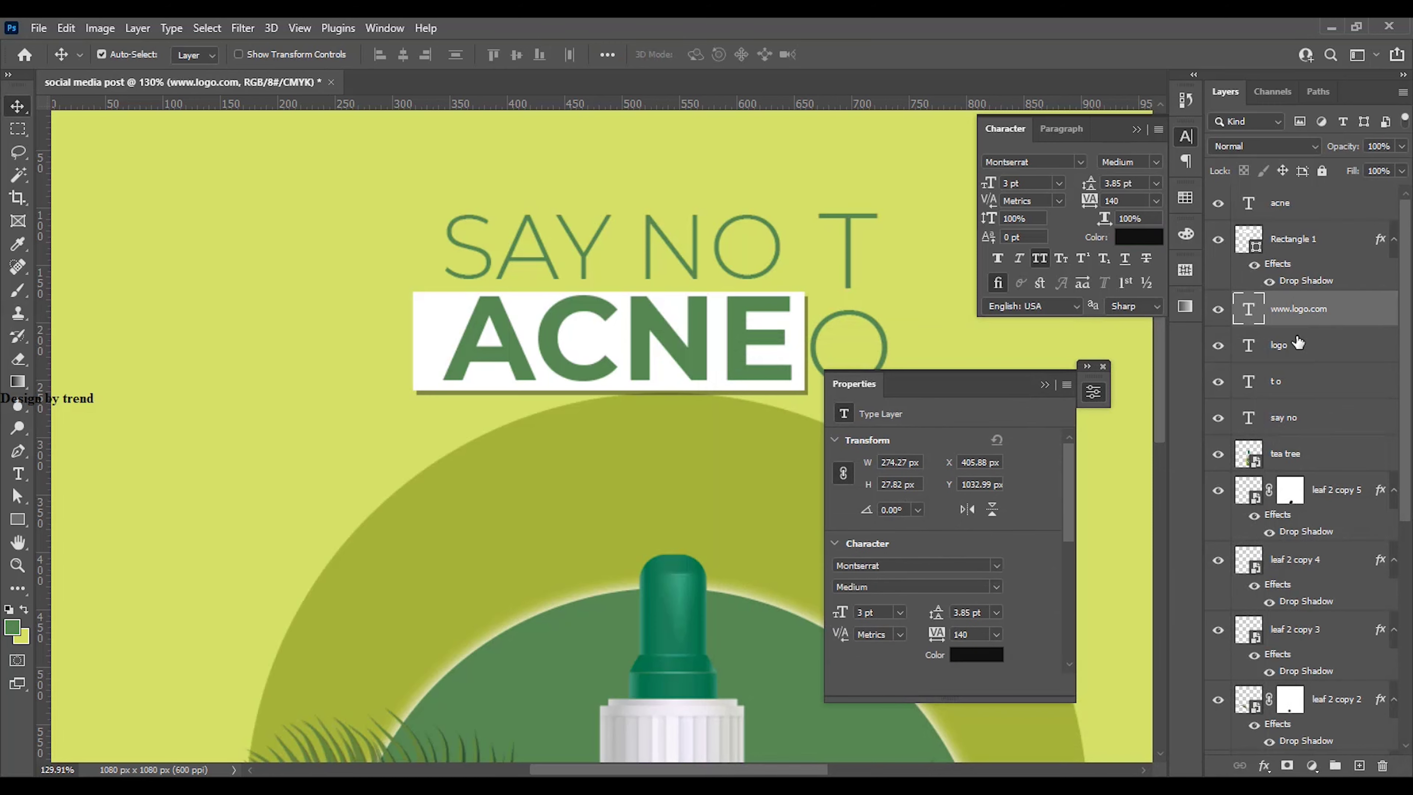
pyautogui.keyDown('shift'); pyautogui.click(1299, 345); pyautogui.keyUp('shift')
pyautogui.moveTo(1305, 318); pyautogui.dragTo(1301, 202)
# Move the headline texts and the white rectangle together slightly upward, away from the large circle, and collapse the shape properties
pyautogui.click(1309, 421)
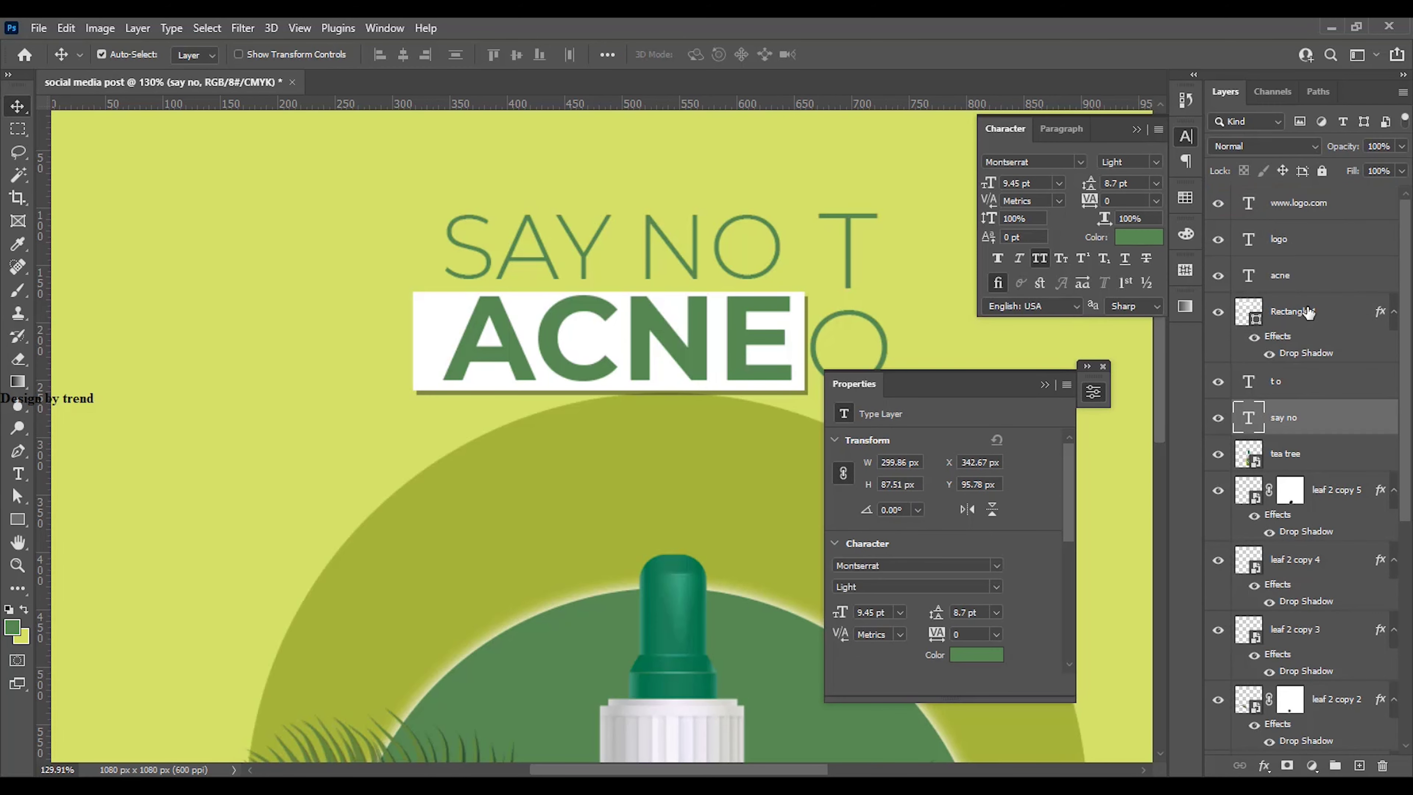
pyautogui.keyDown('shift'); pyautogui.click(1304, 289); pyautogui.keyUp('shift')
pyautogui.scroll(-2, 707, 468)
pyautogui.scroll(-3, 707, 468)
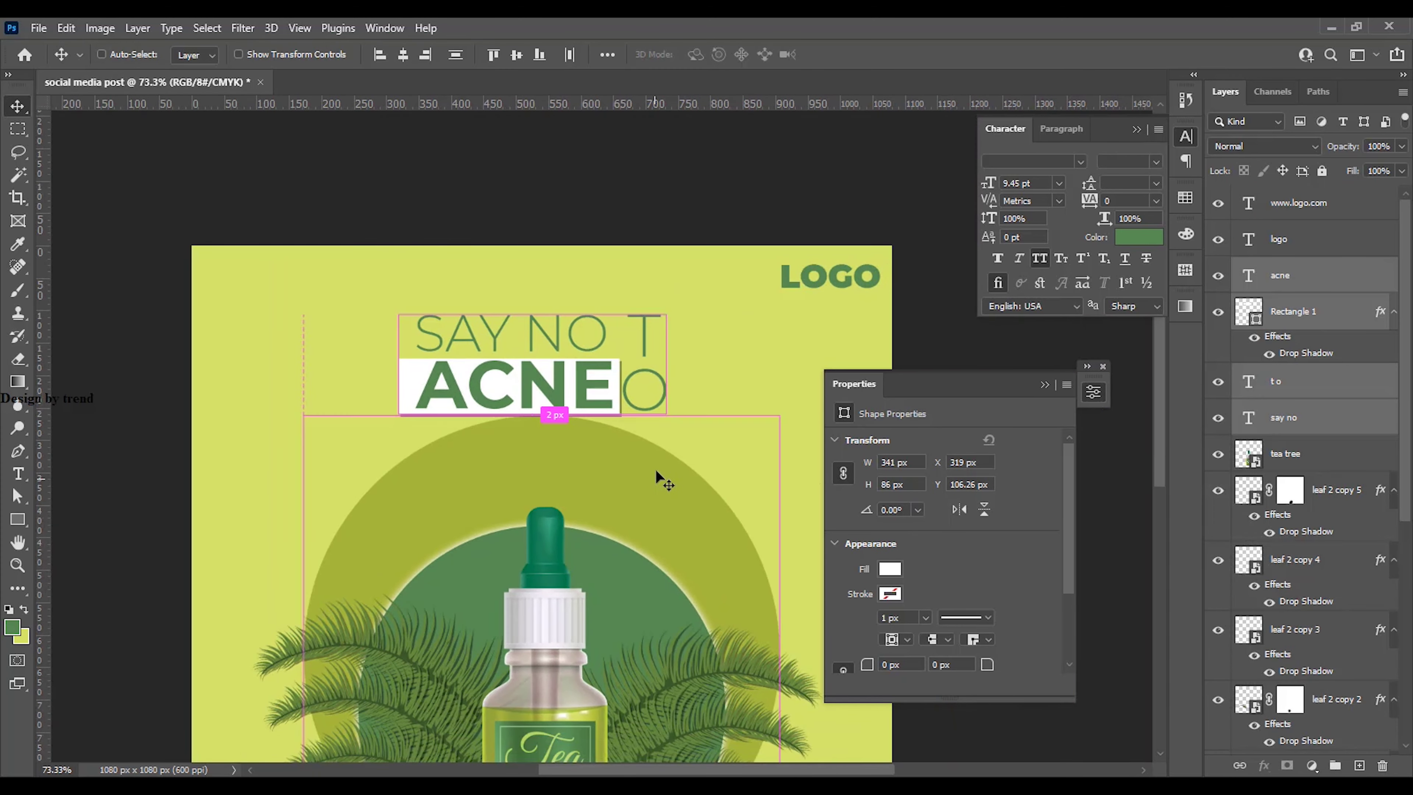
pyautogui.hotkey('ctrl', 't')
pyautogui.moveTo(576, 385); pyautogui.dragTo(577, 372)
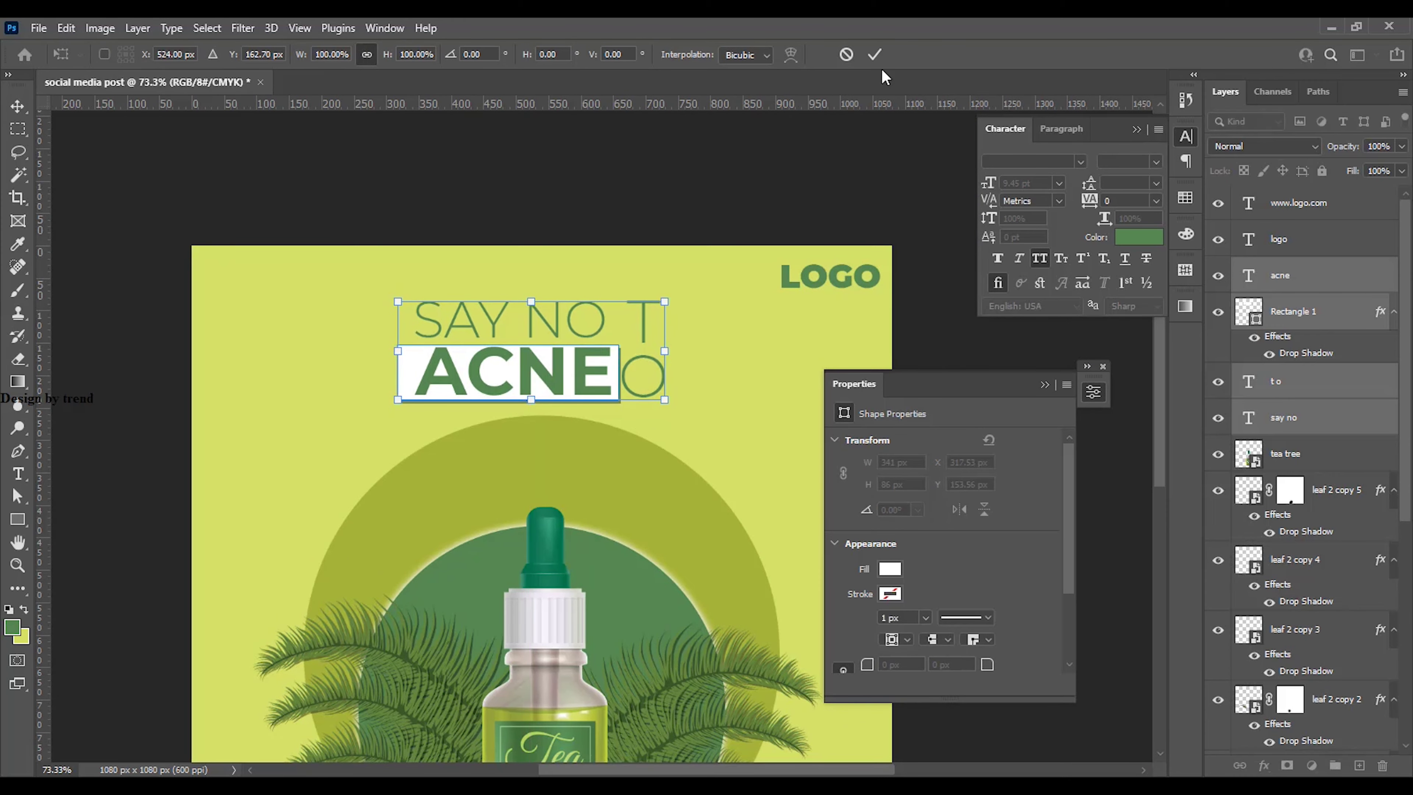
pyautogui.click(877, 56)
pyautogui.click(973, 342)
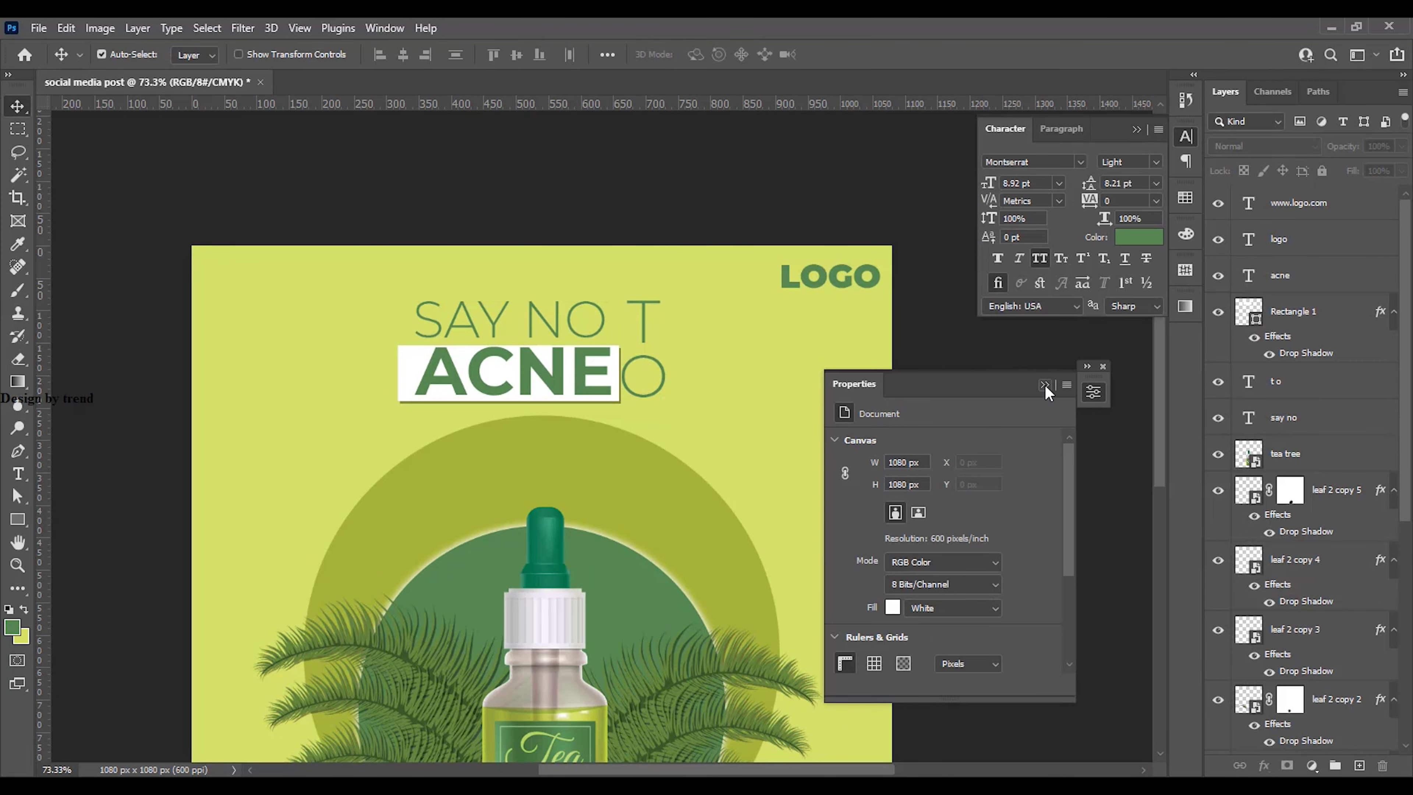
pyautogui.click(1045, 385)
# Nudge the ACNE text down three increments to center it vertically in the white rectangle
pyautogui.scroll(5, 506, 422)
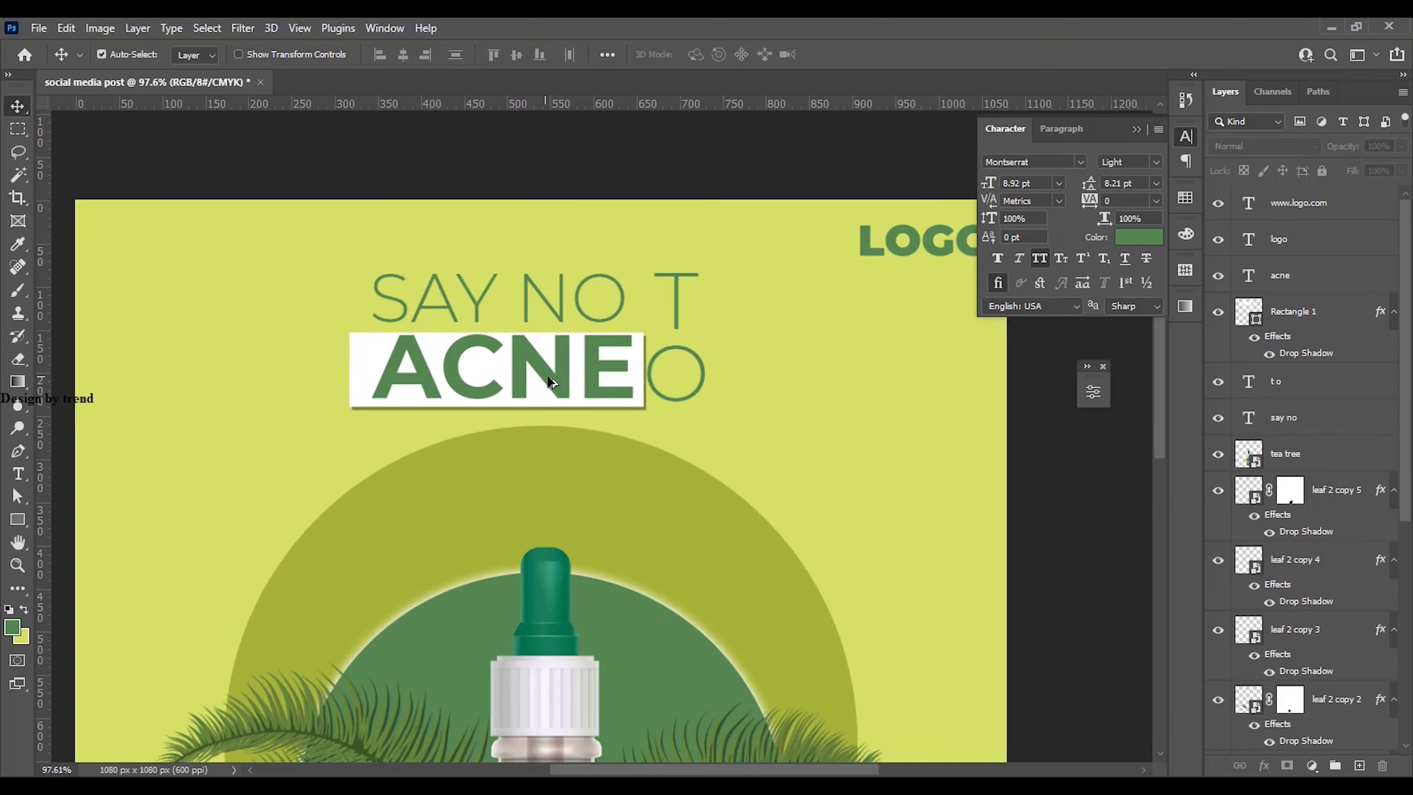
pyautogui.click(559, 385)
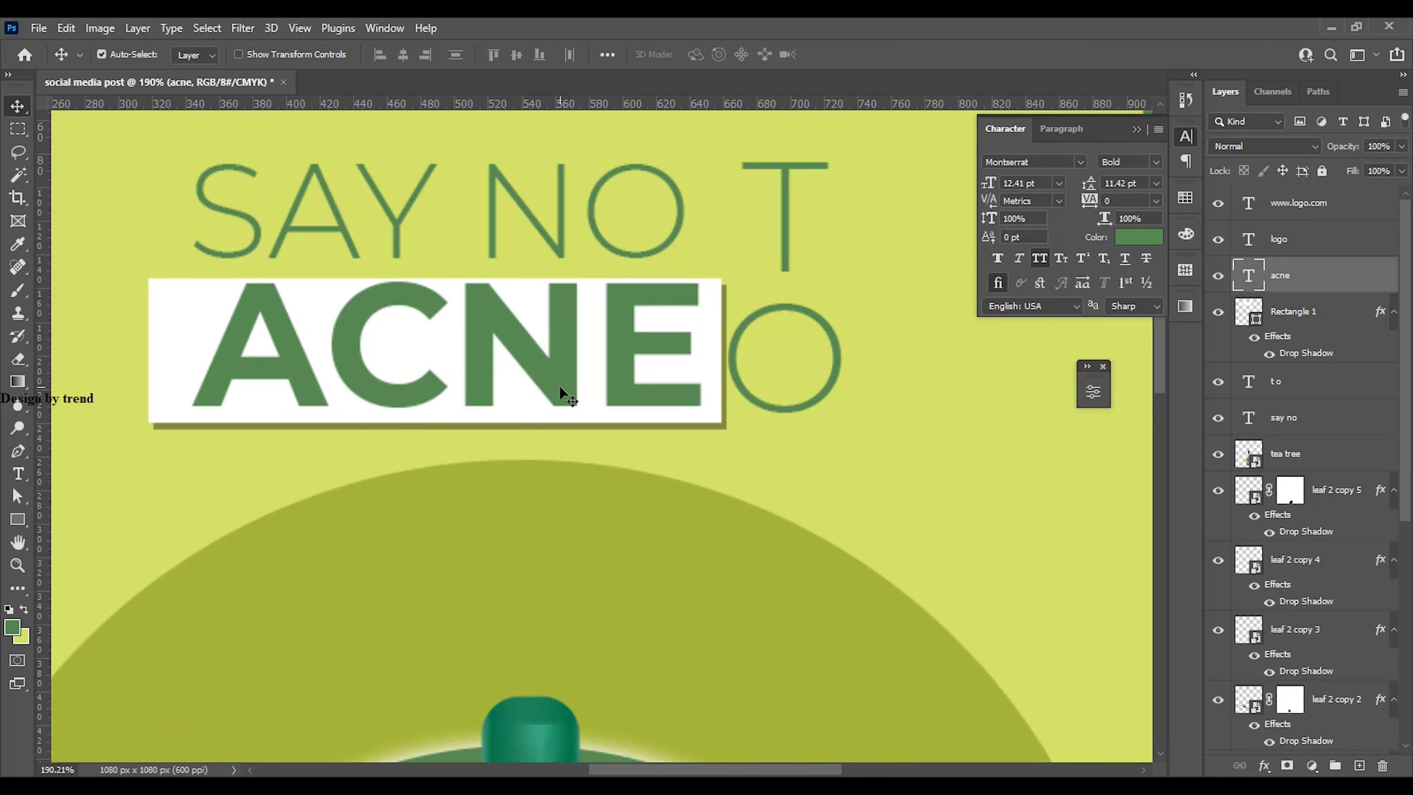
pyautogui.press('Down')
pyautogui.press('Down')
pyautogui.press('Down')
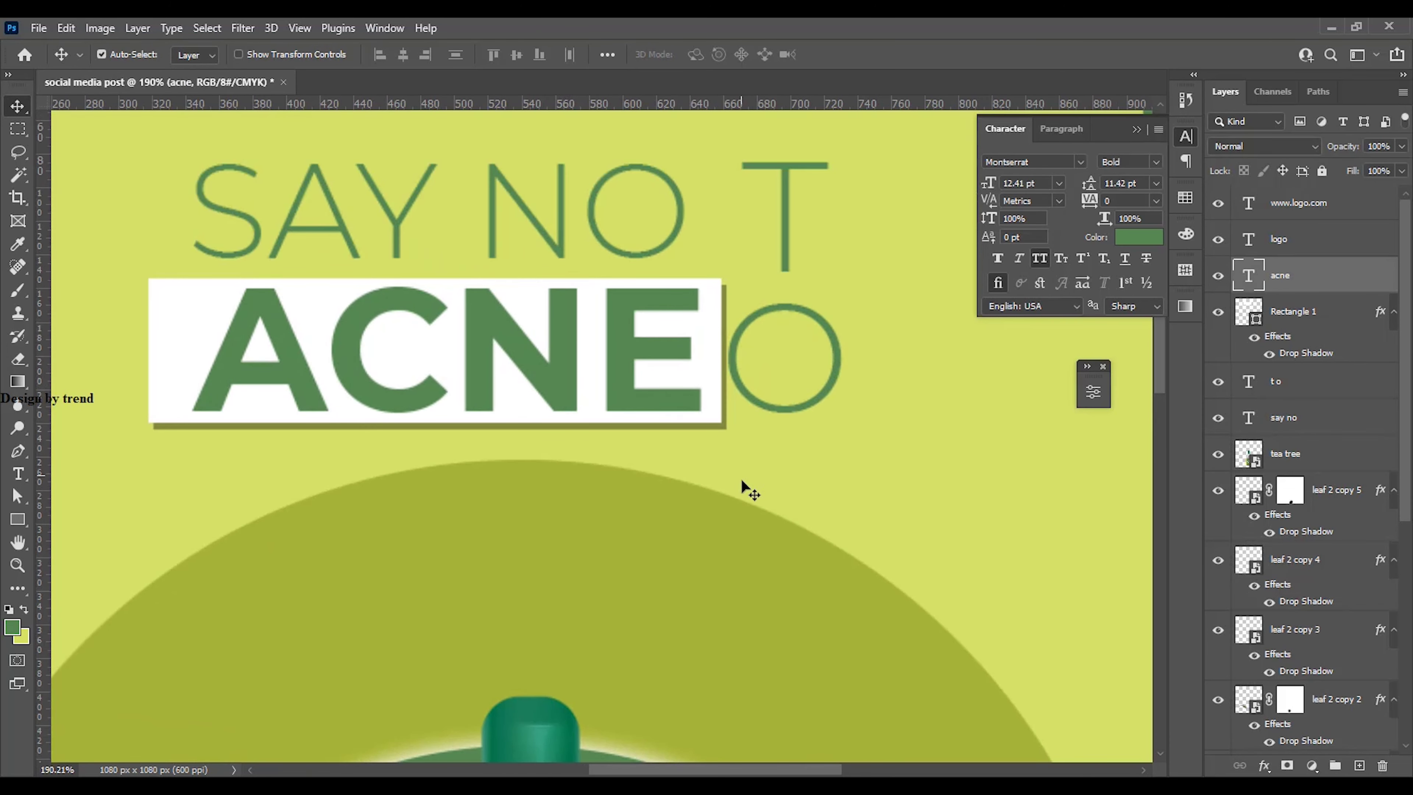
# Add a vertical guide at the white rectangle's left edge and widen the SAY NO text's tracking to 160
pyautogui.scroll(-2, 691, 460)
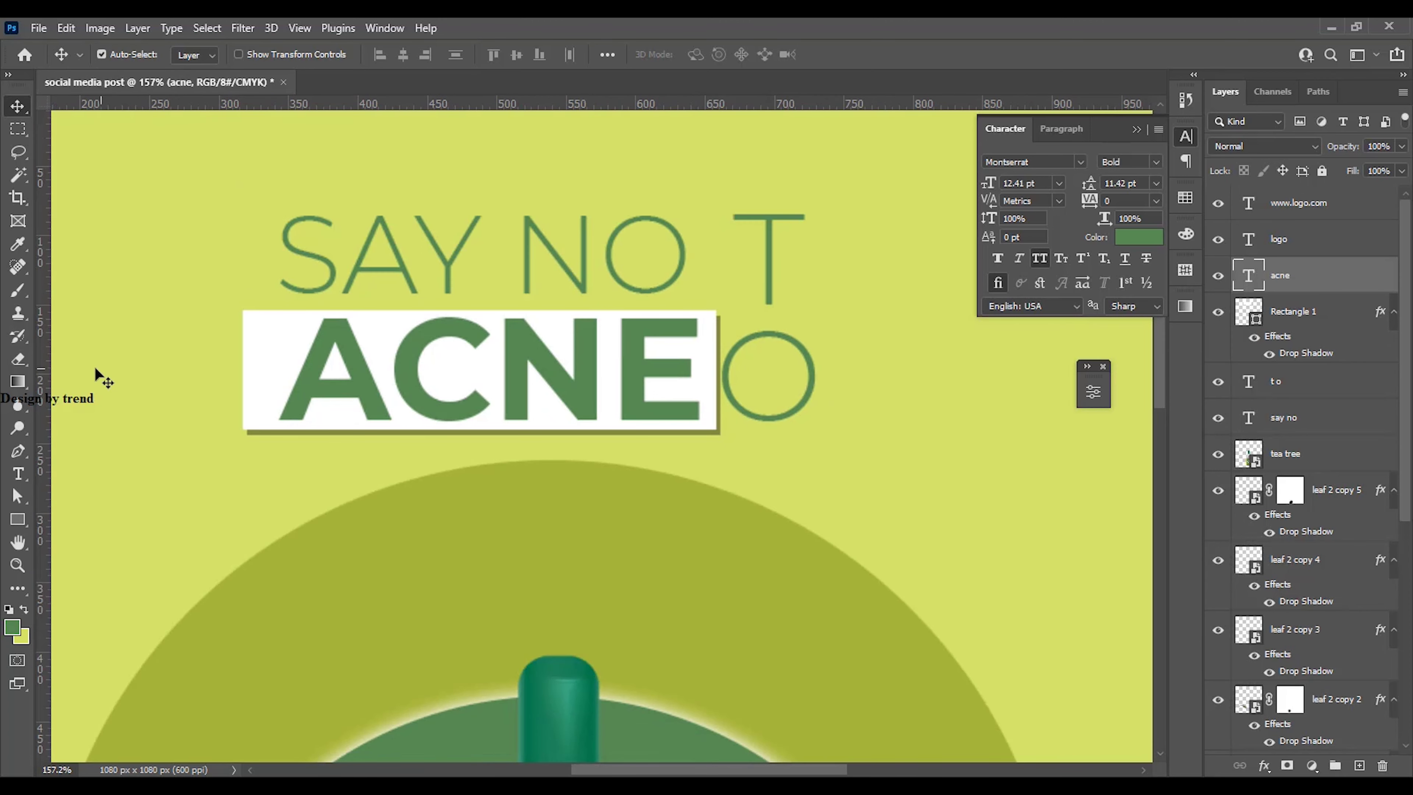
pyautogui.moveTo(50, 365); pyautogui.dragTo(241, 367)
pyautogui.click(401, 266)
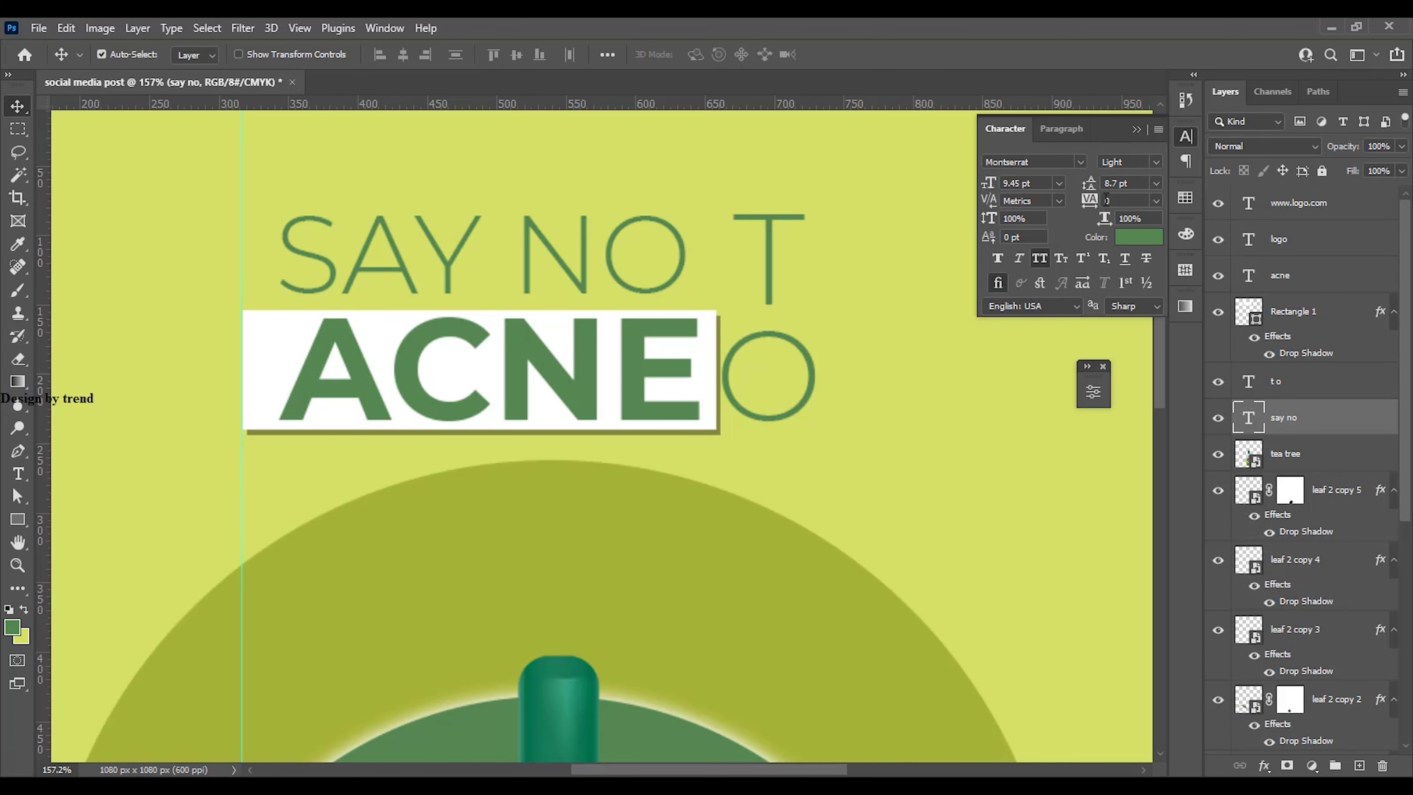
pyautogui.moveTo(1092, 206); pyautogui.dragTo(1103, 200)
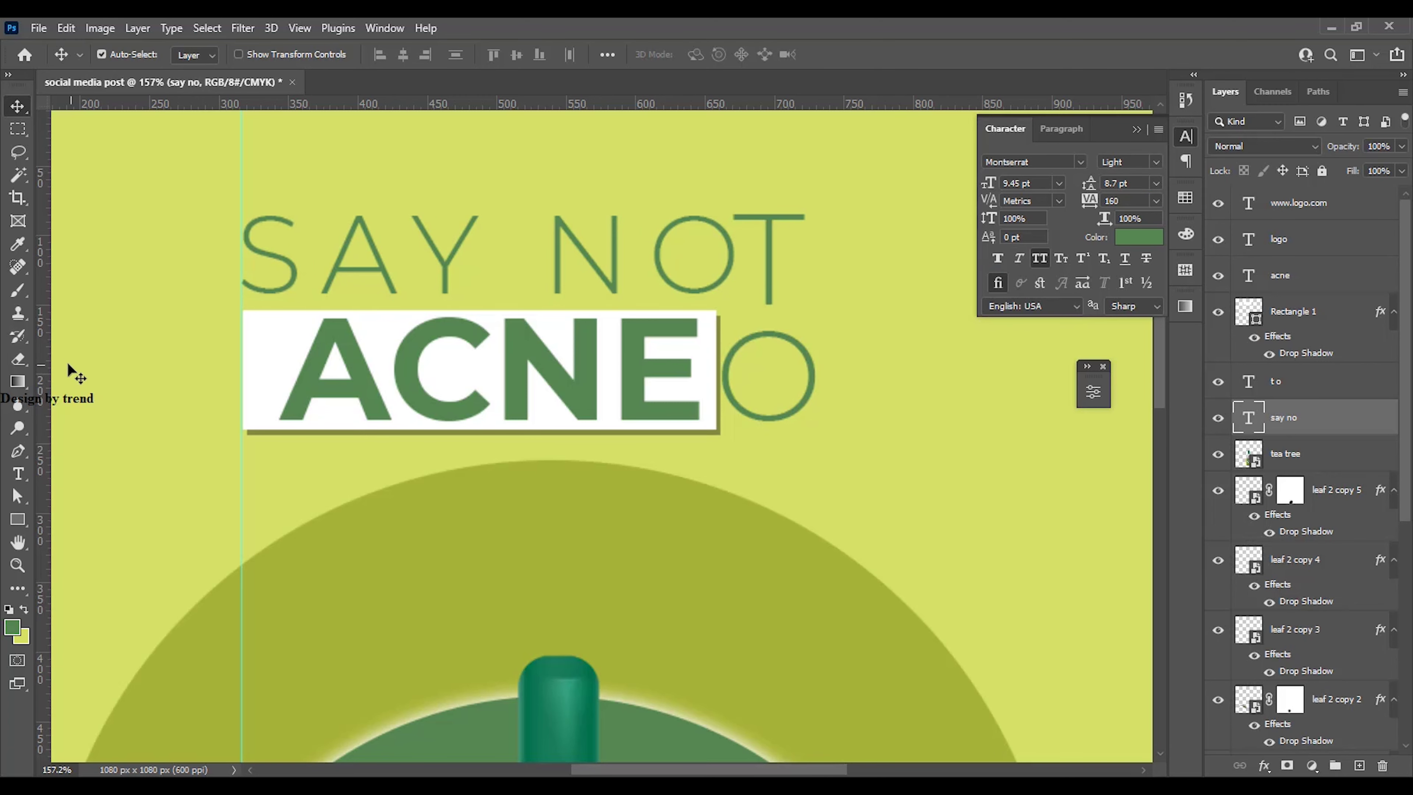
# Add a vertical guide at the white rectangle's right edge and tighten the SAY NO text's tracking to 135
pyautogui.moveTo(48, 360); pyautogui.dragTo(719, 415)
pyautogui.click(732, 268)
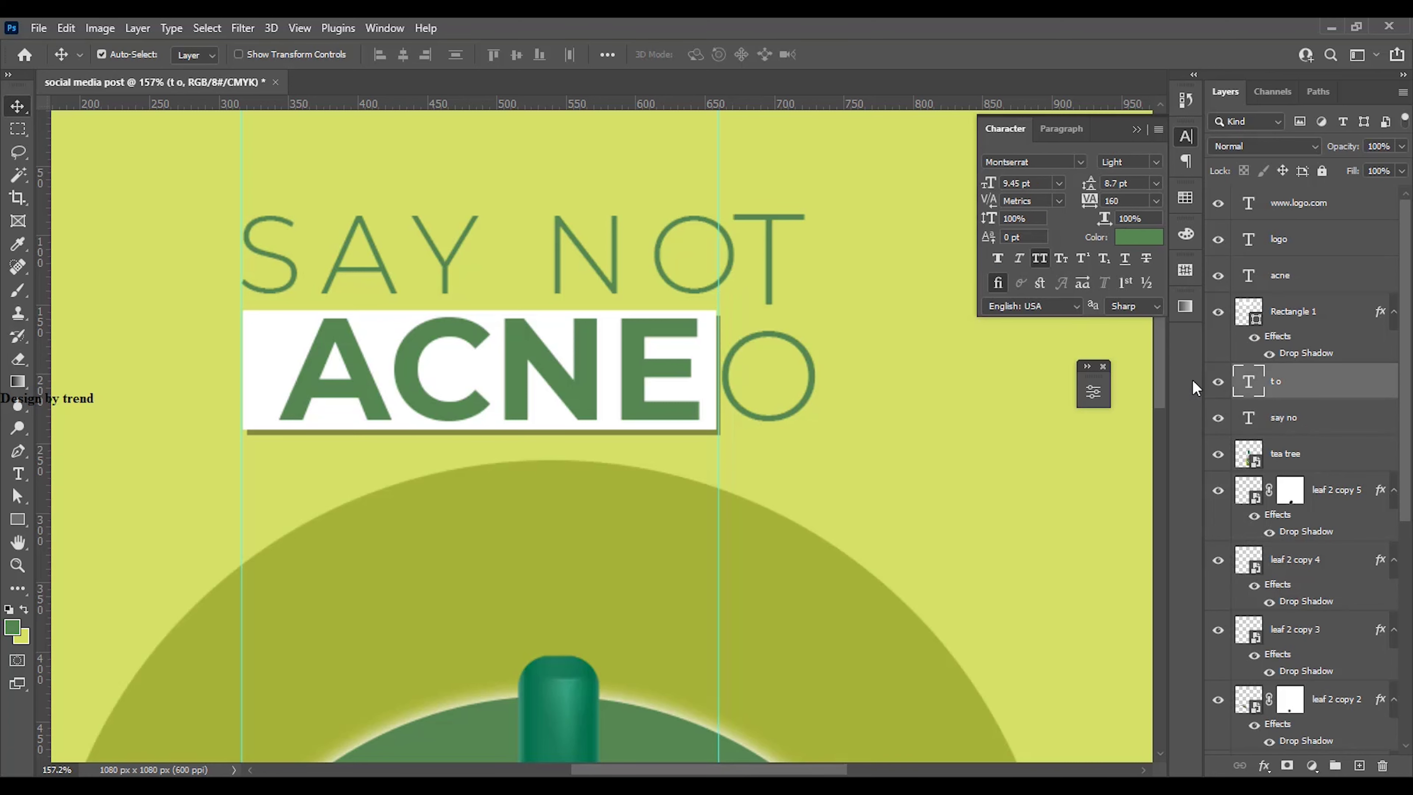
pyautogui.hotkey('alt', '[')
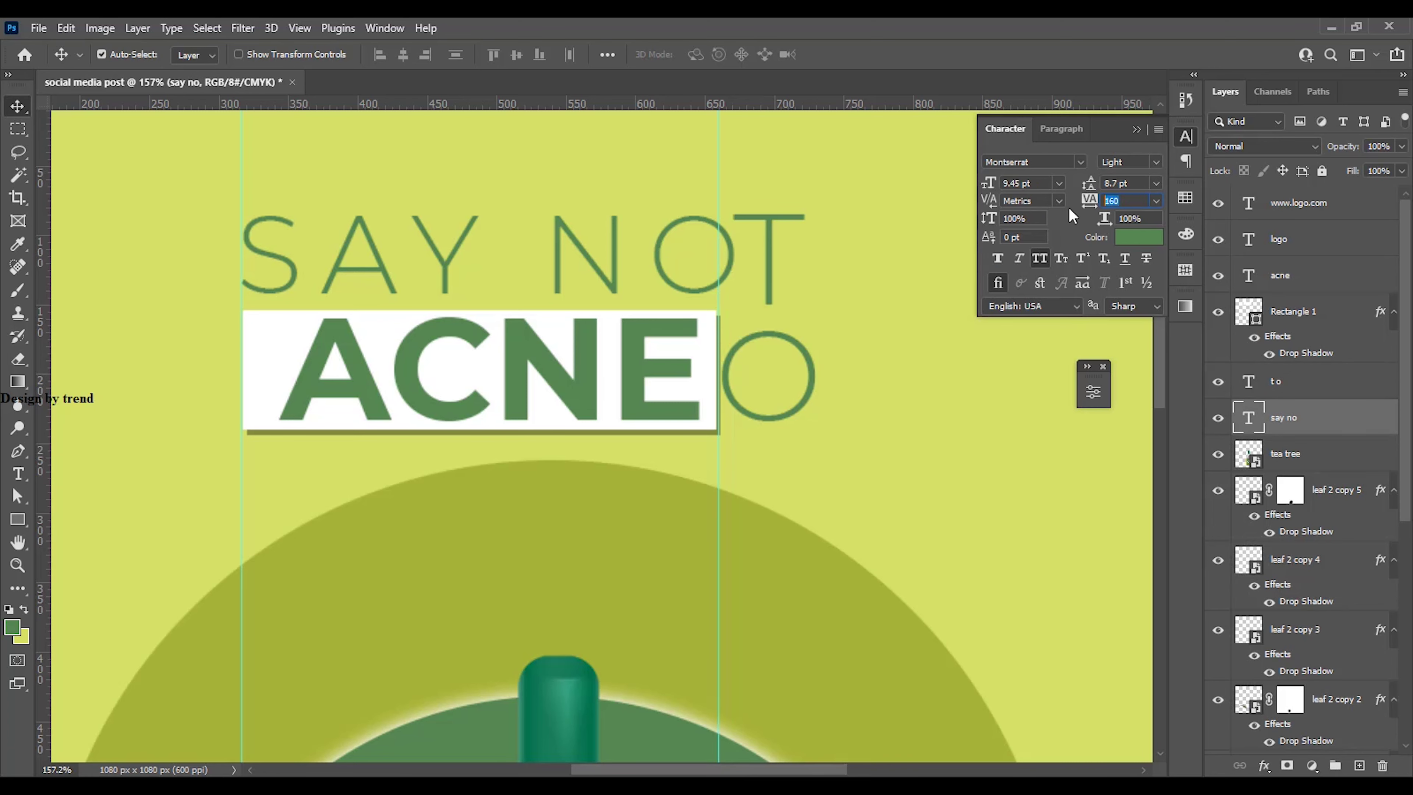
pyautogui.write('150')
pyautogui.press('Return')
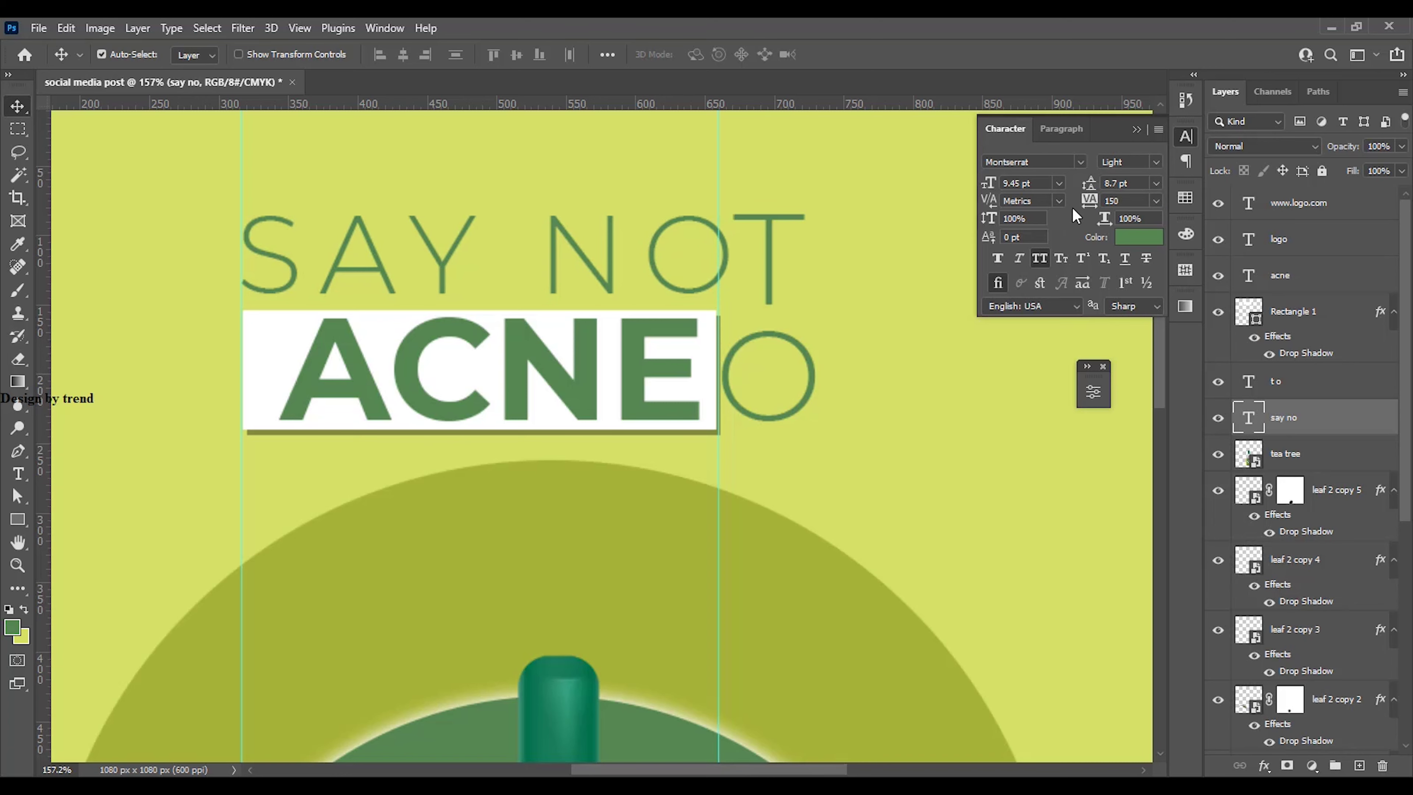
pyautogui.click(1078, 205)
pyautogui.press('Return')
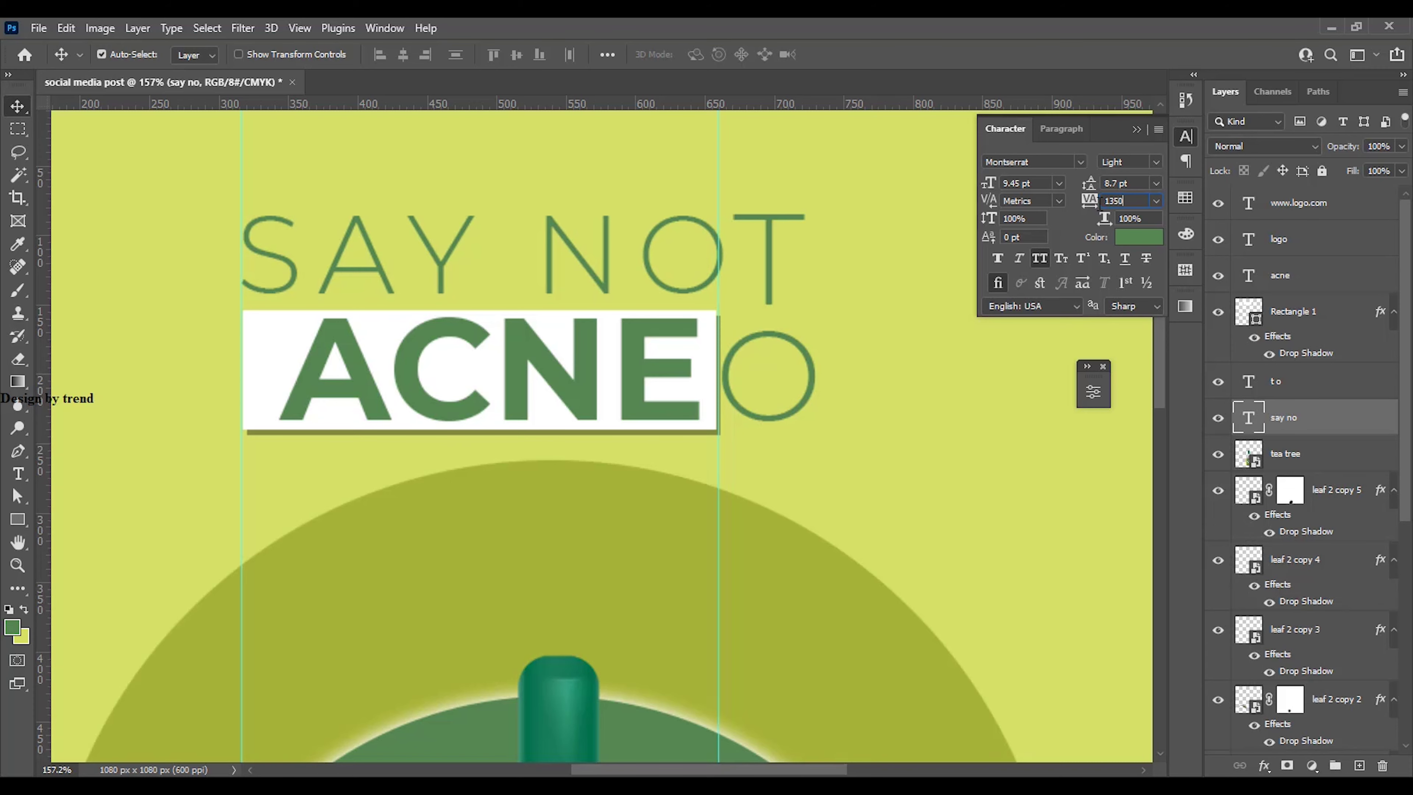
pyautogui.press('Return')
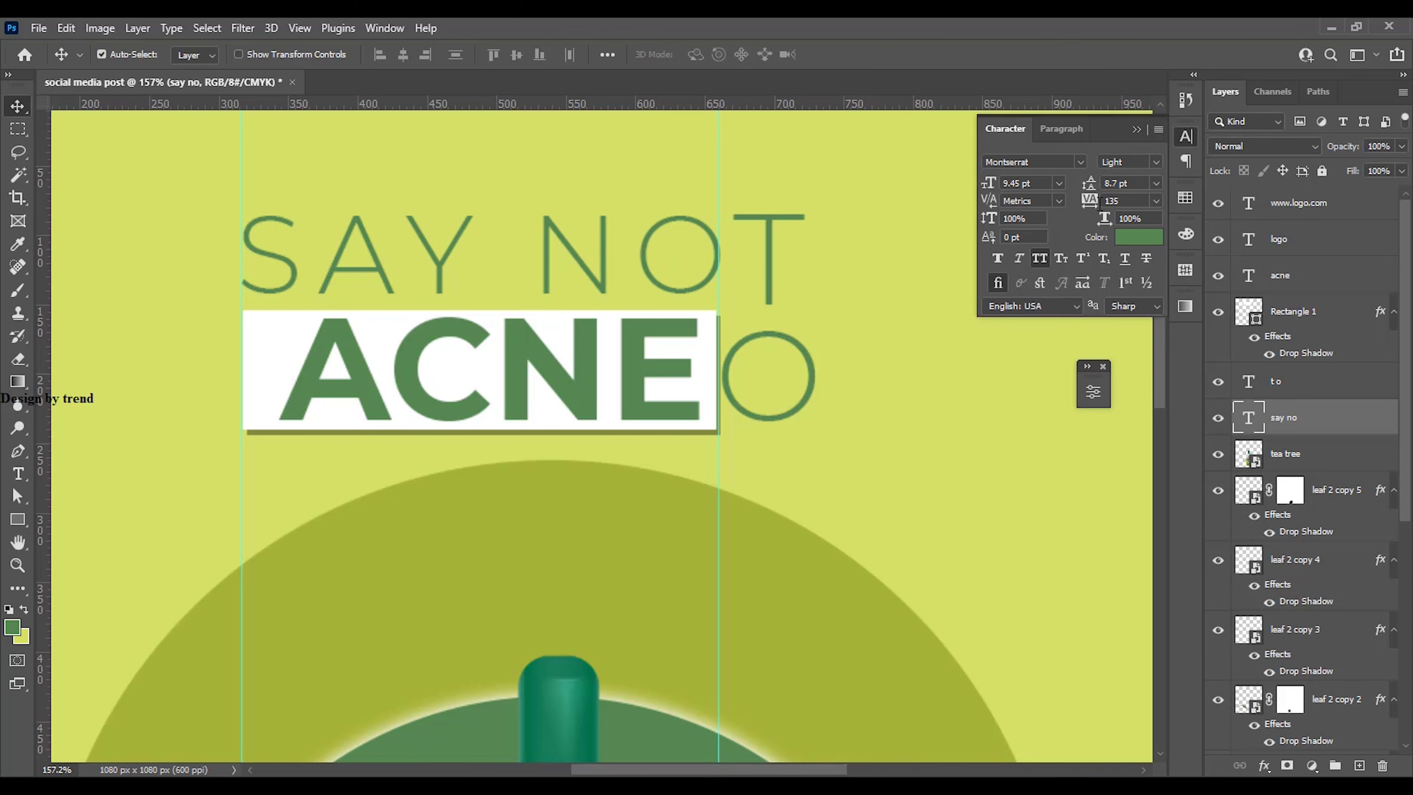
# Move both vertical guides out of the artwork to either side of the canvas
pyautogui.hotkey('ctrl', '0')
pyautogui.click(690, 510)
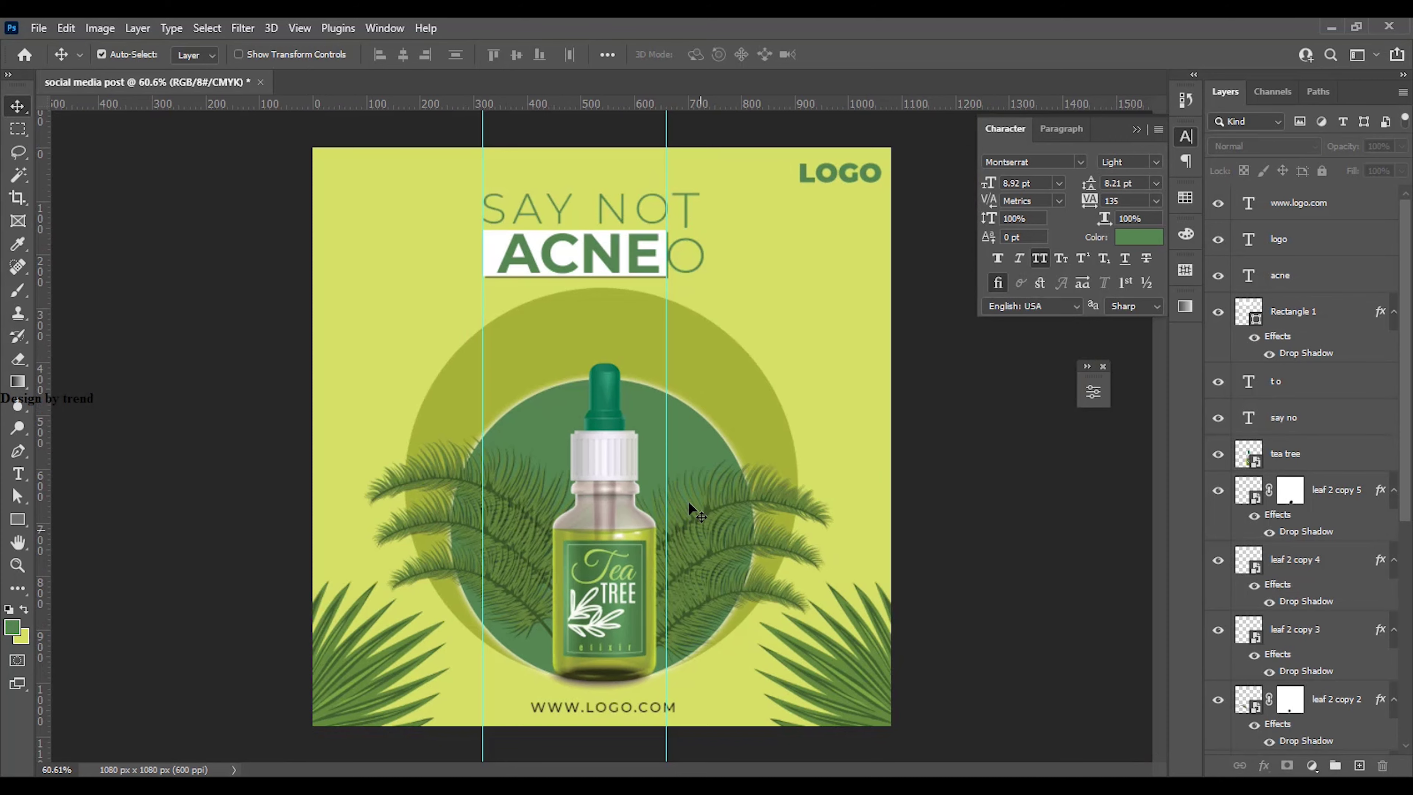
pyautogui.moveTo(669, 427); pyautogui.dragTo(178, 426)
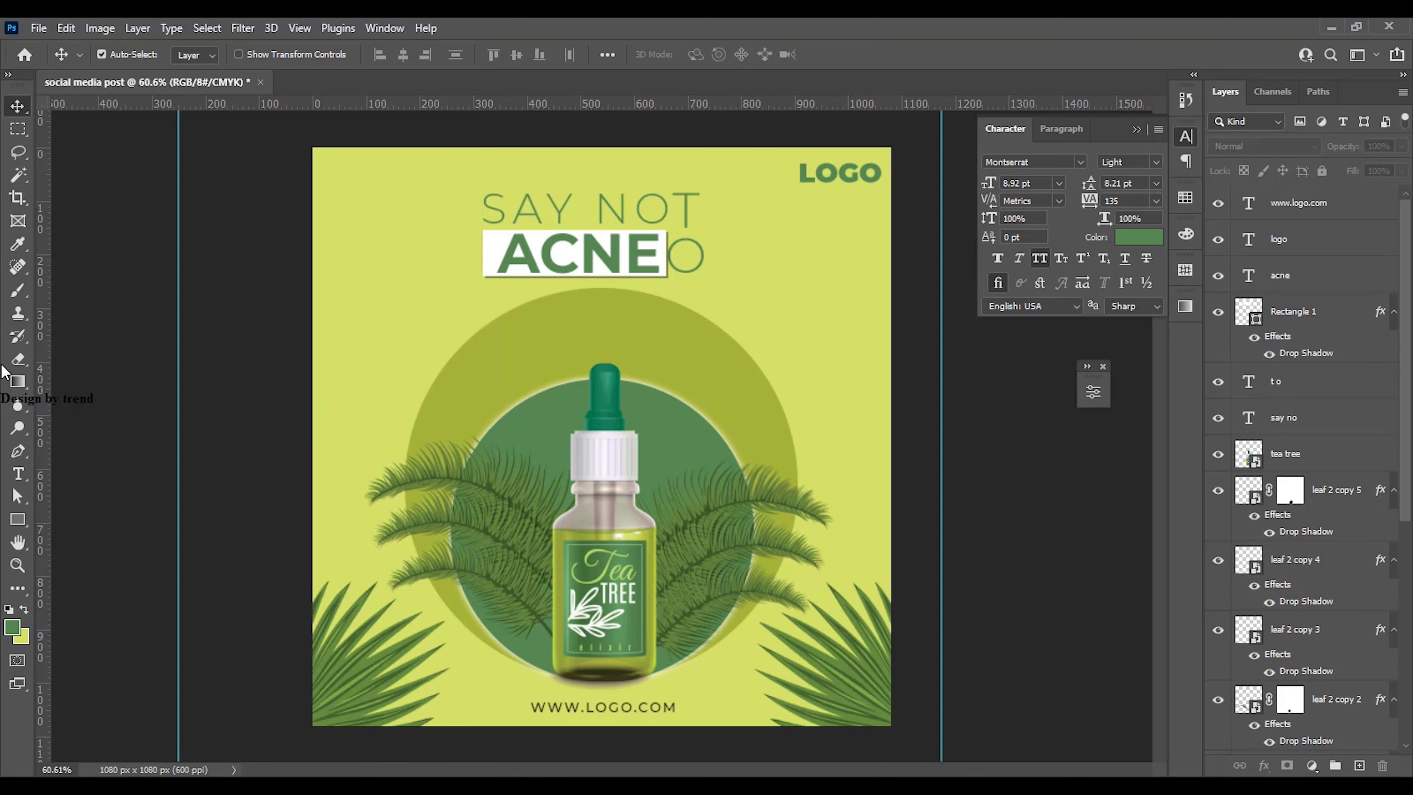
# Draw a 1 px horizontal line about 911 px long from the canvas's left edge to the LOGO text
pyautogui.click(17, 519)
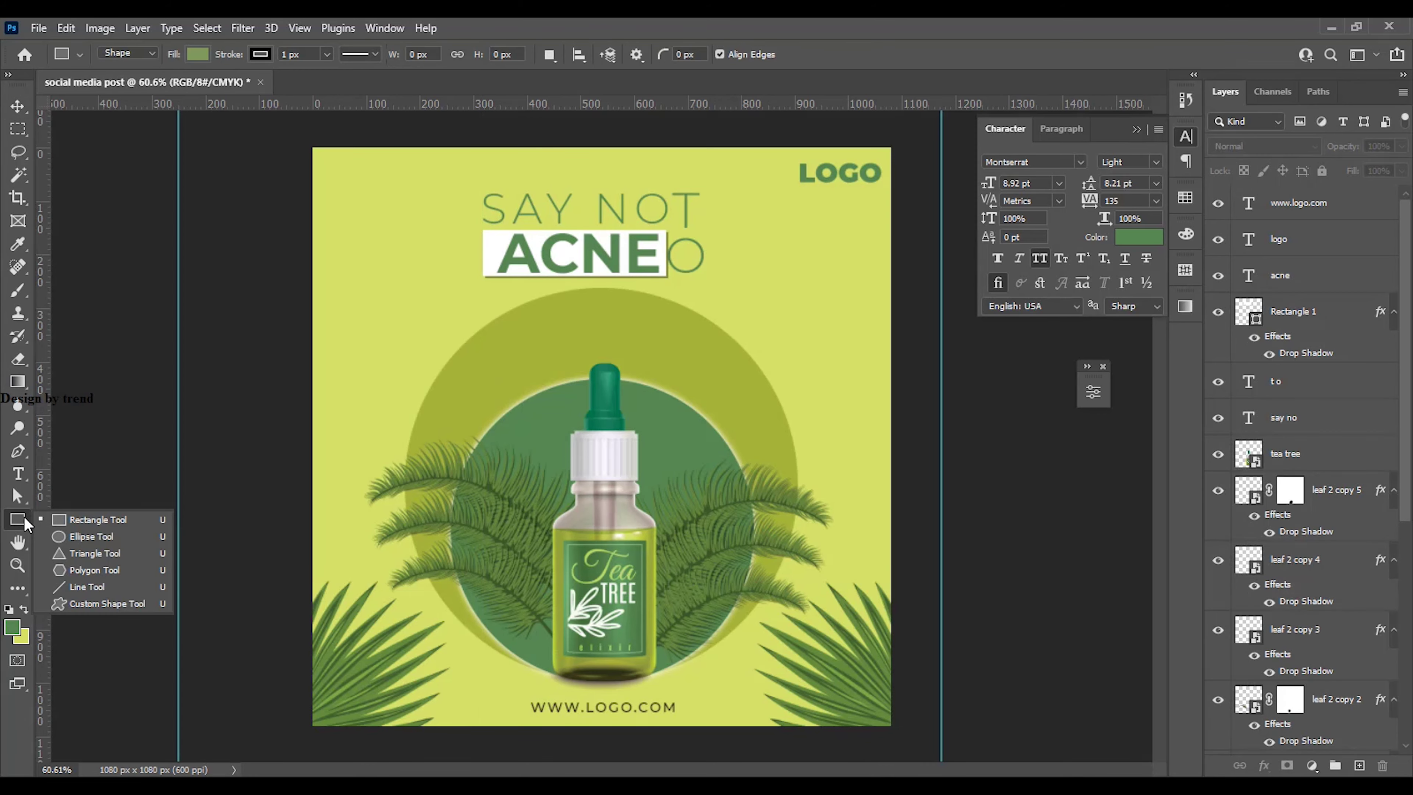
pyautogui.click(75, 582)
pyautogui.scroll(4, 606, 268)
pyautogui.moveTo(598, 264); pyautogui.dragTo(690, 439)
pyautogui.moveTo(115, 320); pyautogui.dragTo(979, 367)
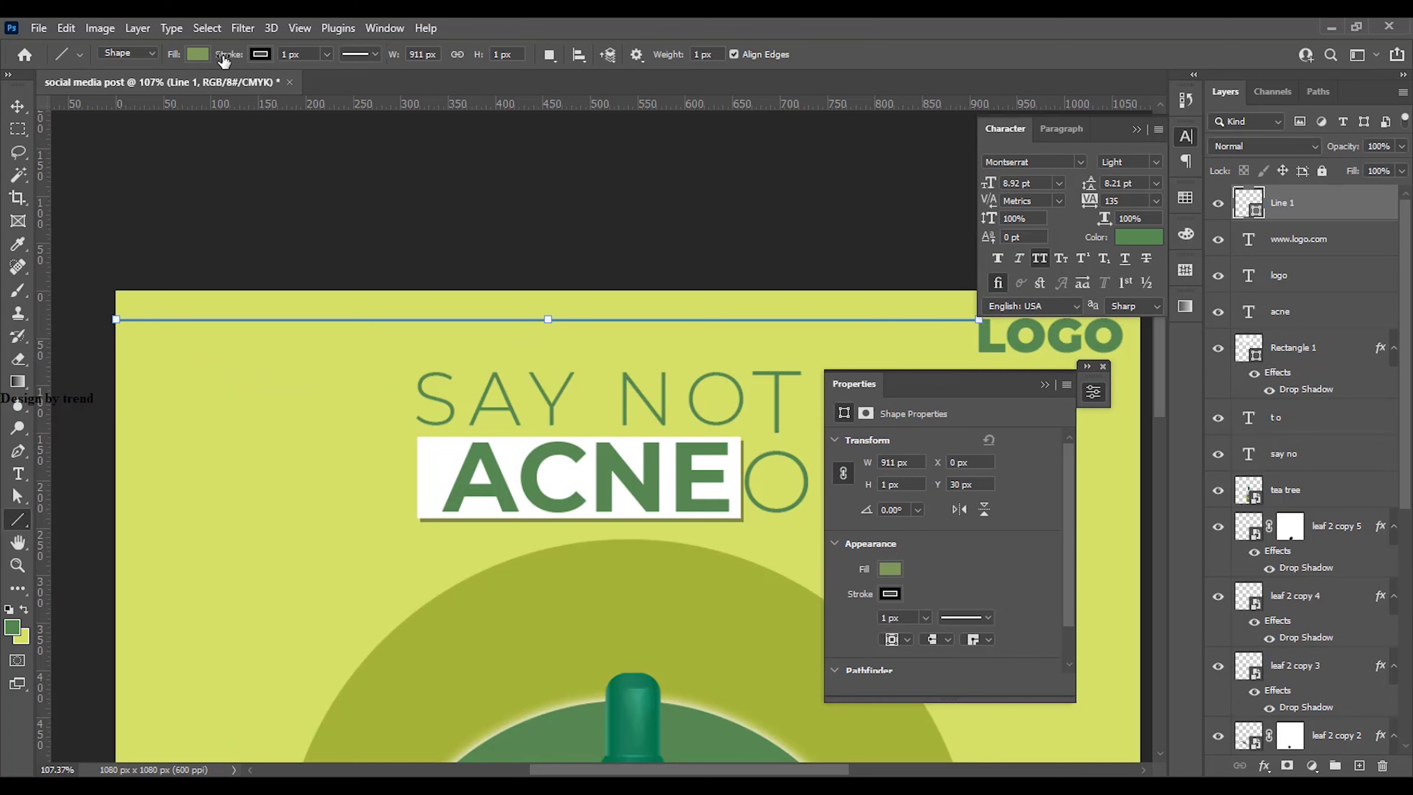
# Remove the line's stroke and fill it with the recently used teal green
pyautogui.click(262, 54)
pyautogui.click(157, 87)
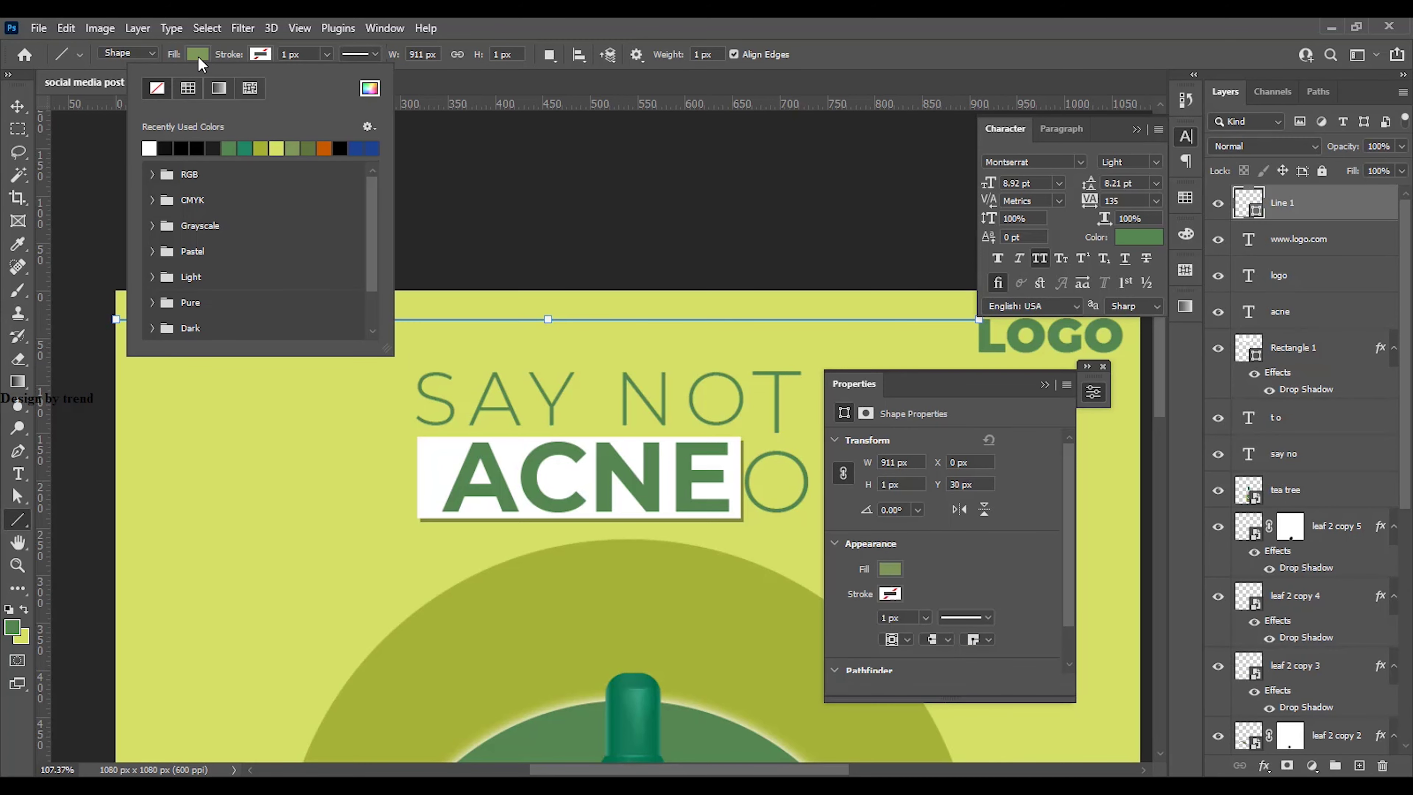
pyautogui.click(197, 54)
pyautogui.click(181, 148)
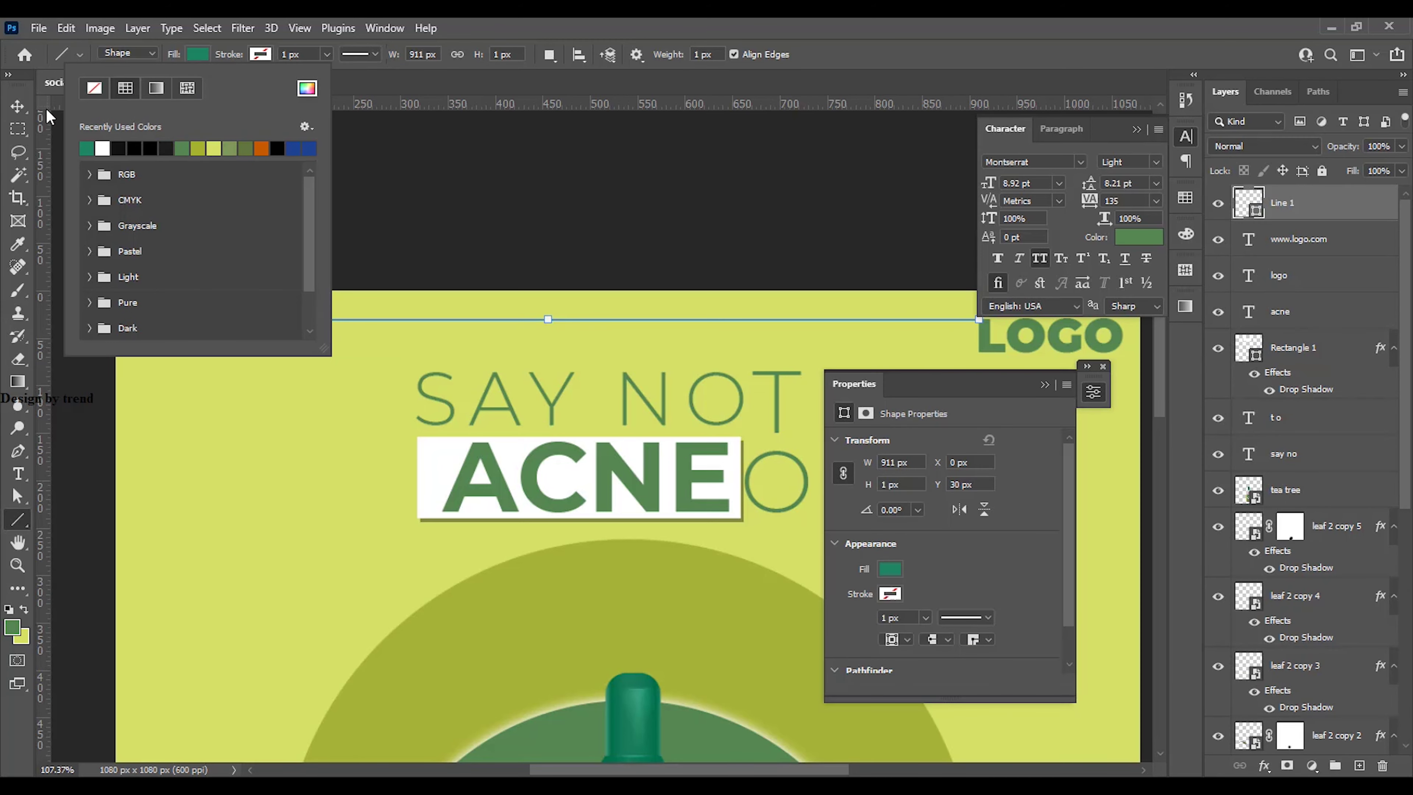
pyautogui.click(19, 105)
# Nudge the LOGO text up about 14 px to center it vertically on the line, and collapse the text properties
pyautogui.moveTo(747, 259); pyautogui.dragTo(505, 238)
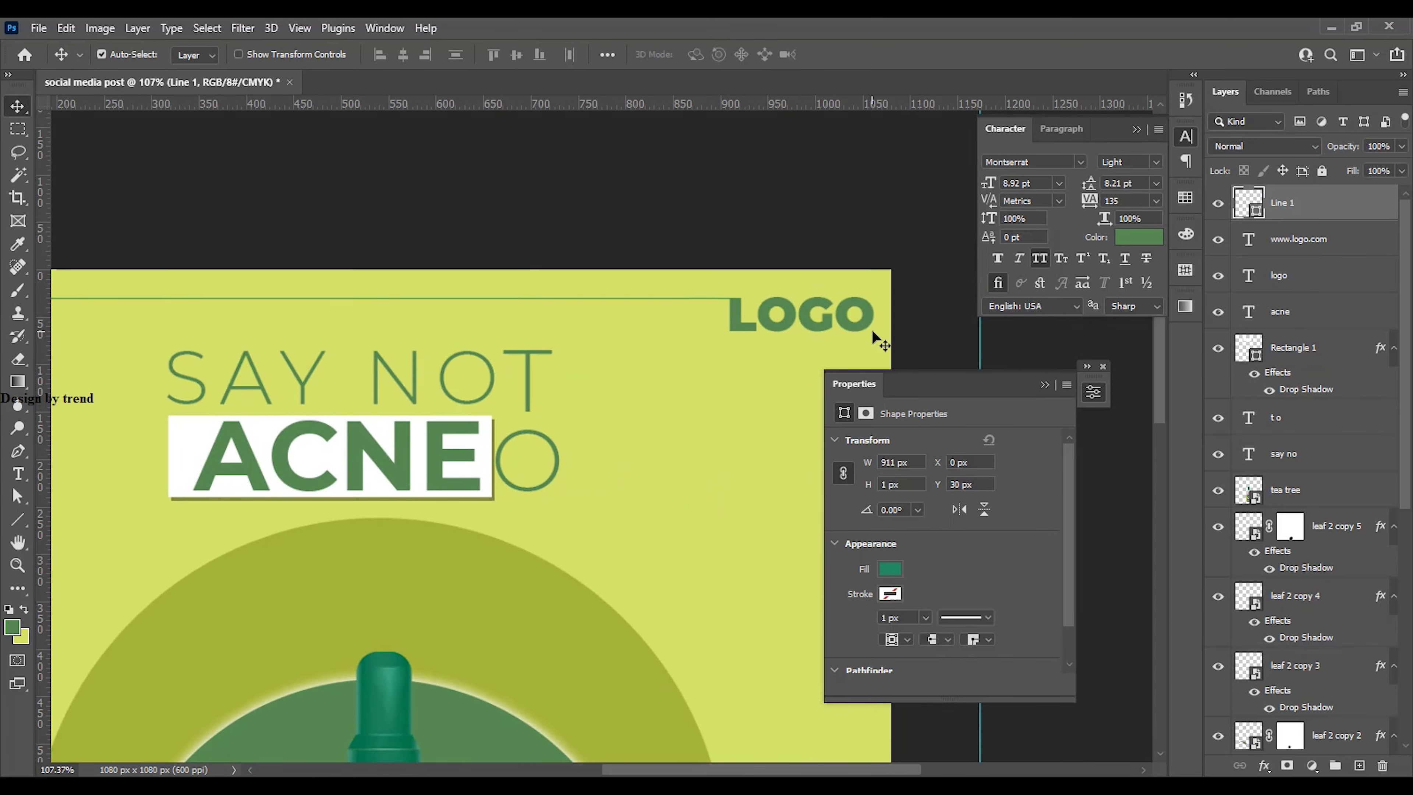
pyautogui.scroll(5, 871, 328)
pyautogui.click(668, 310)
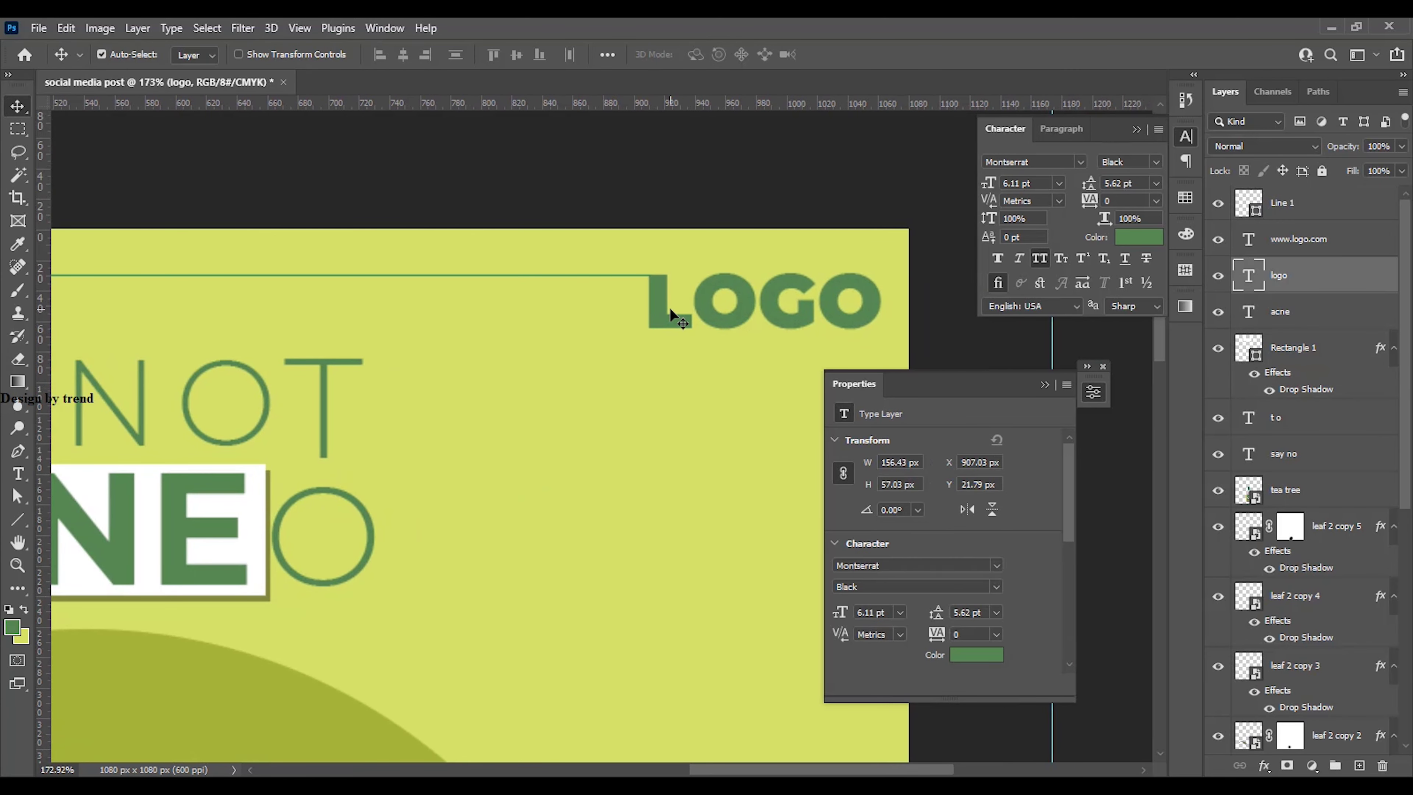
pyautogui.press('Up')
pyautogui.press('Up')
pyautogui.press('Up')
pyautogui.press('Up')
pyautogui.press('Up')
pyautogui.press('Up')
pyautogui.press('Up')
pyautogui.press('Up')
pyautogui.press('Up')
pyautogui.press('Up')
pyautogui.press('Up')
pyautogui.press('Up')
pyautogui.press('Up')
pyautogui.press('Up')
pyautogui.press('Up')
pyautogui.press('Up')
pyautogui.press('Up')
pyautogui.press('Up')
pyautogui.press('Up')
pyautogui.press('Up')
pyautogui.press('Up')
pyautogui.press('Up')
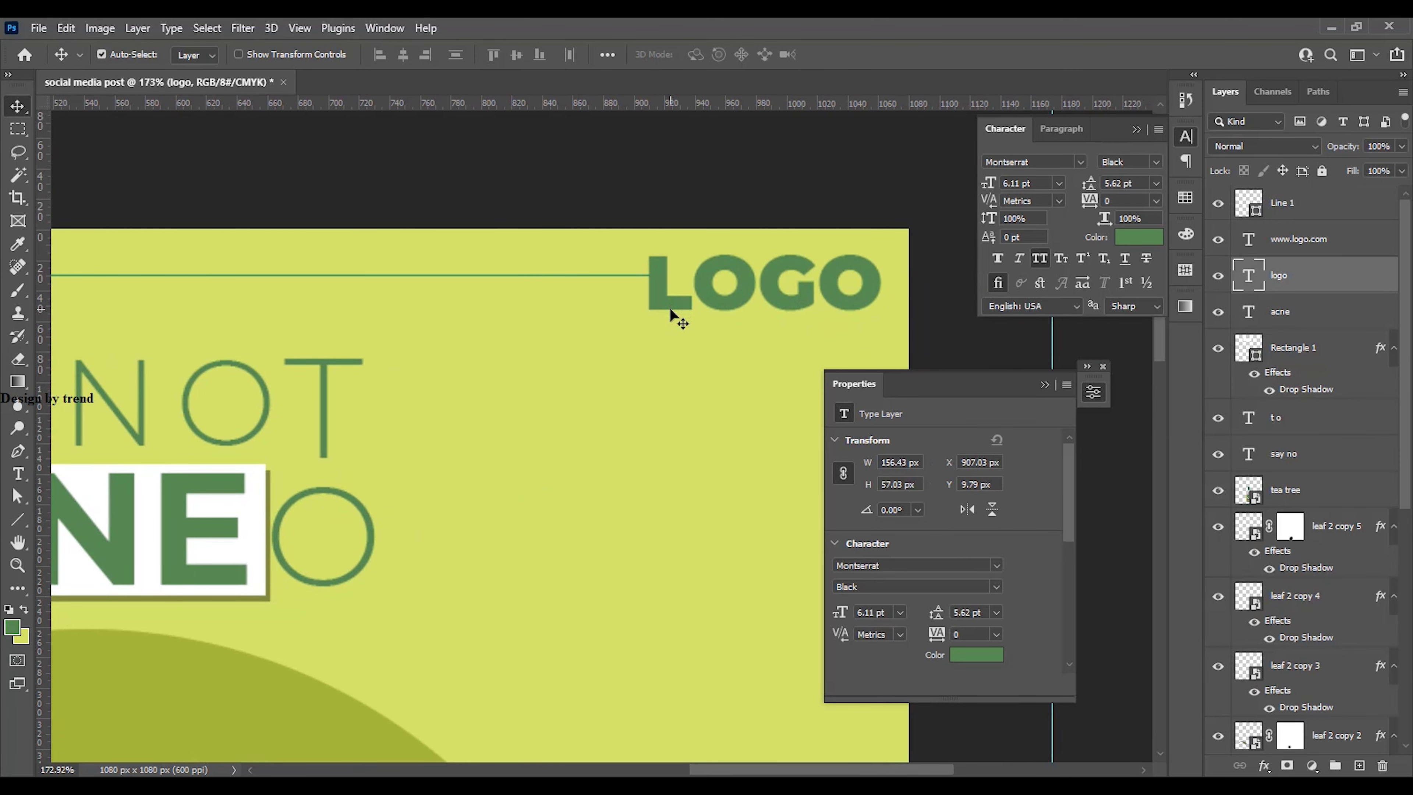
pyautogui.click(1045, 384)
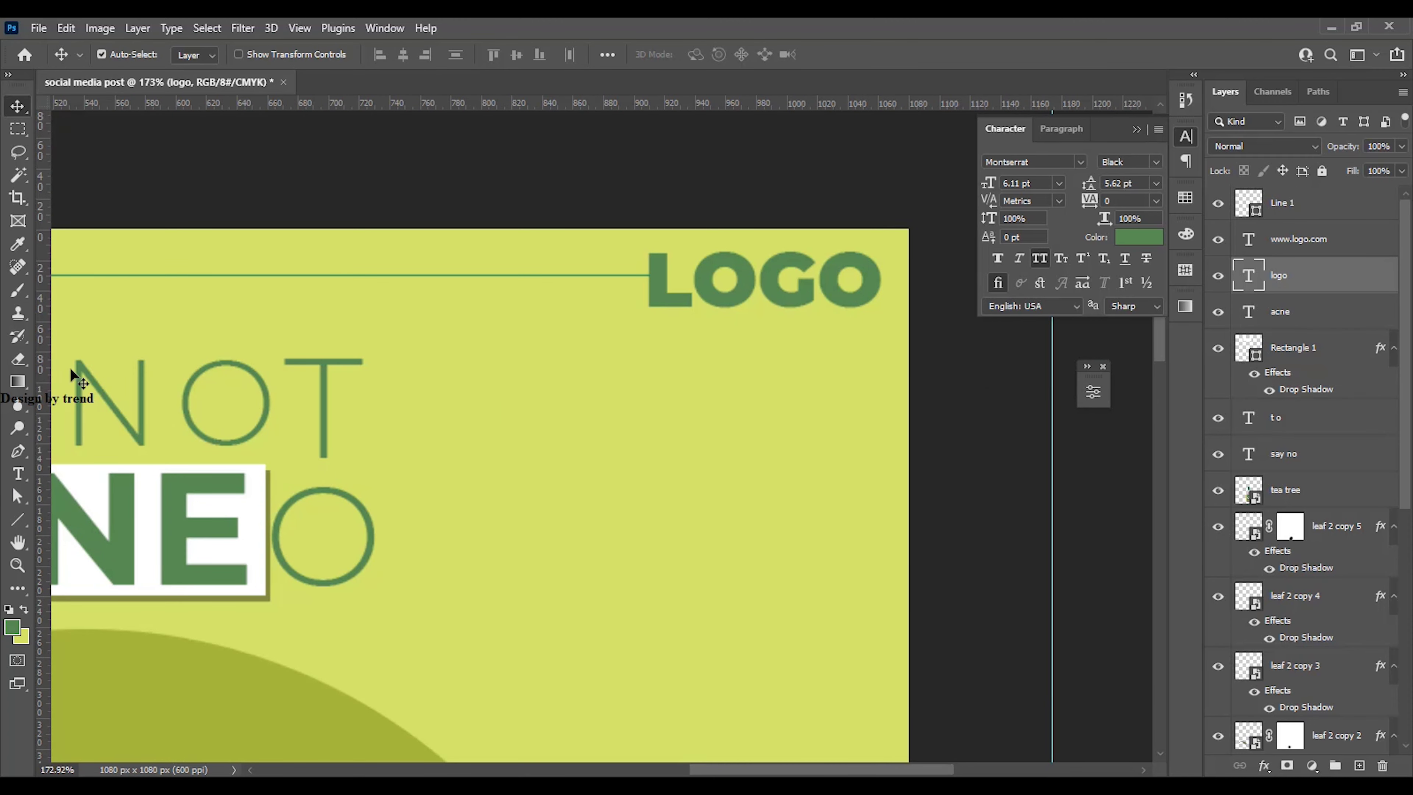
# Draw a rectangle about 187 x 64 px over the LOGO text, with no stroke and a white fill
pyautogui.click(19, 521)
pyautogui.rightClick(19, 521)
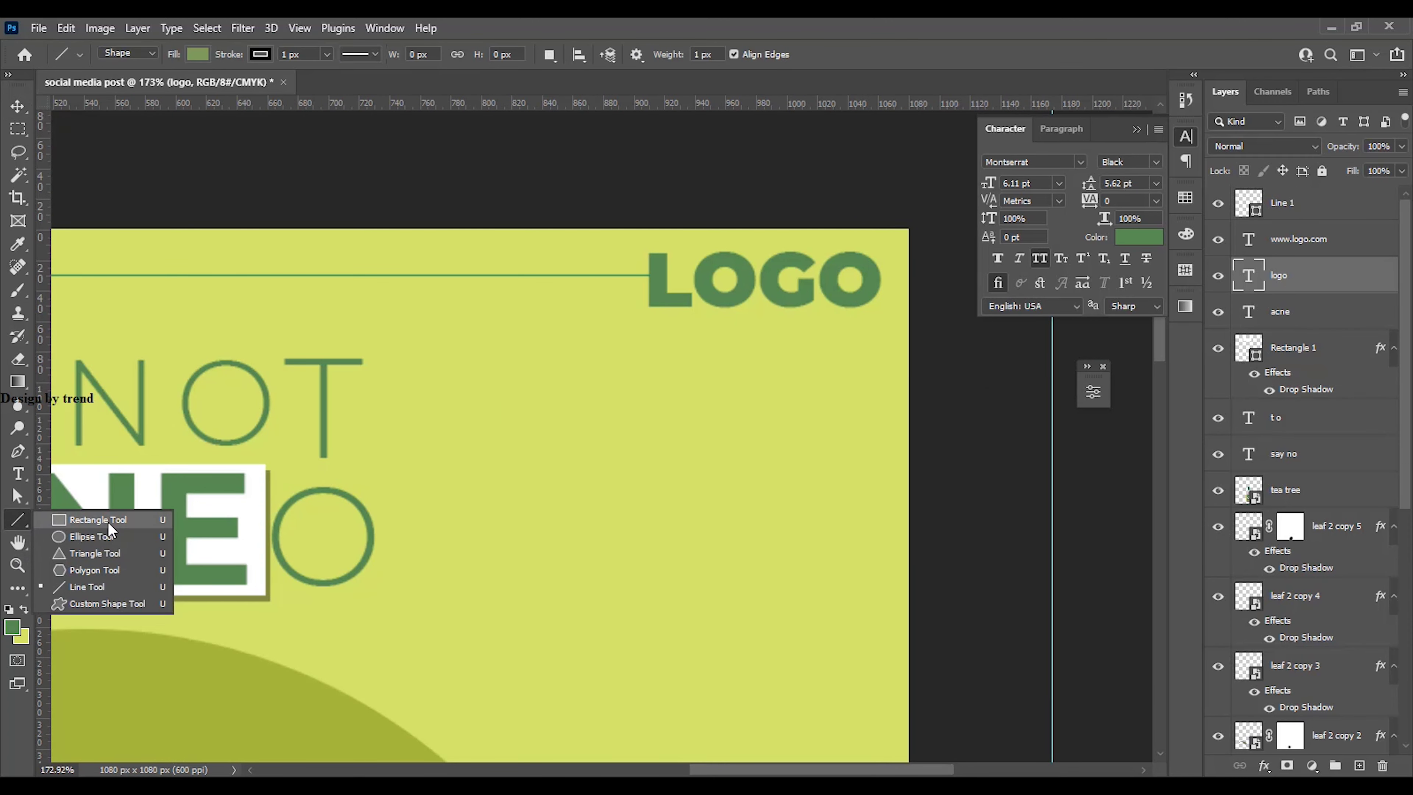
pyautogui.click(73, 520)
pyautogui.moveTo(629, 234); pyautogui.dragTo(913, 330)
pyautogui.click(259, 56)
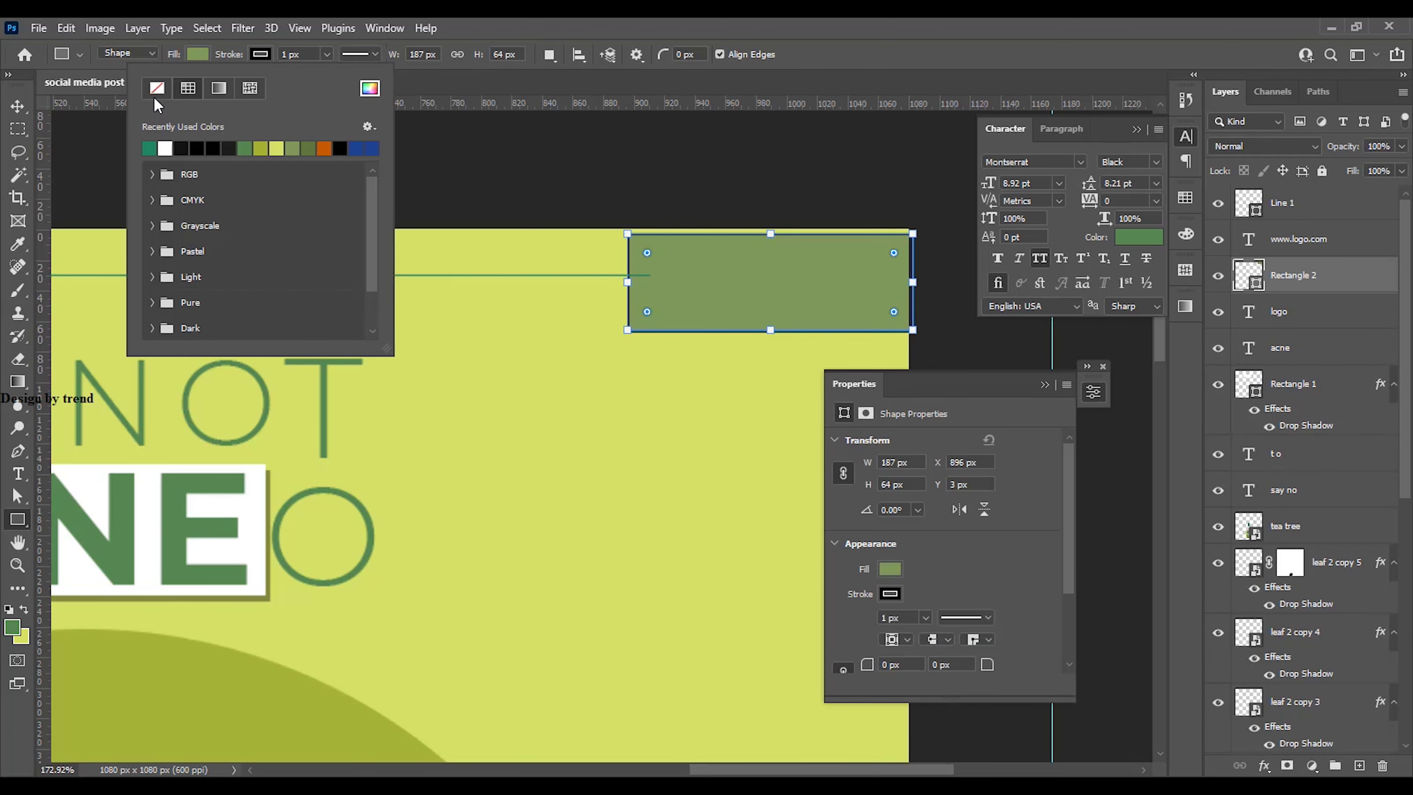
pyautogui.click(157, 89)
pyautogui.click(198, 54)
pyautogui.click(103, 148)
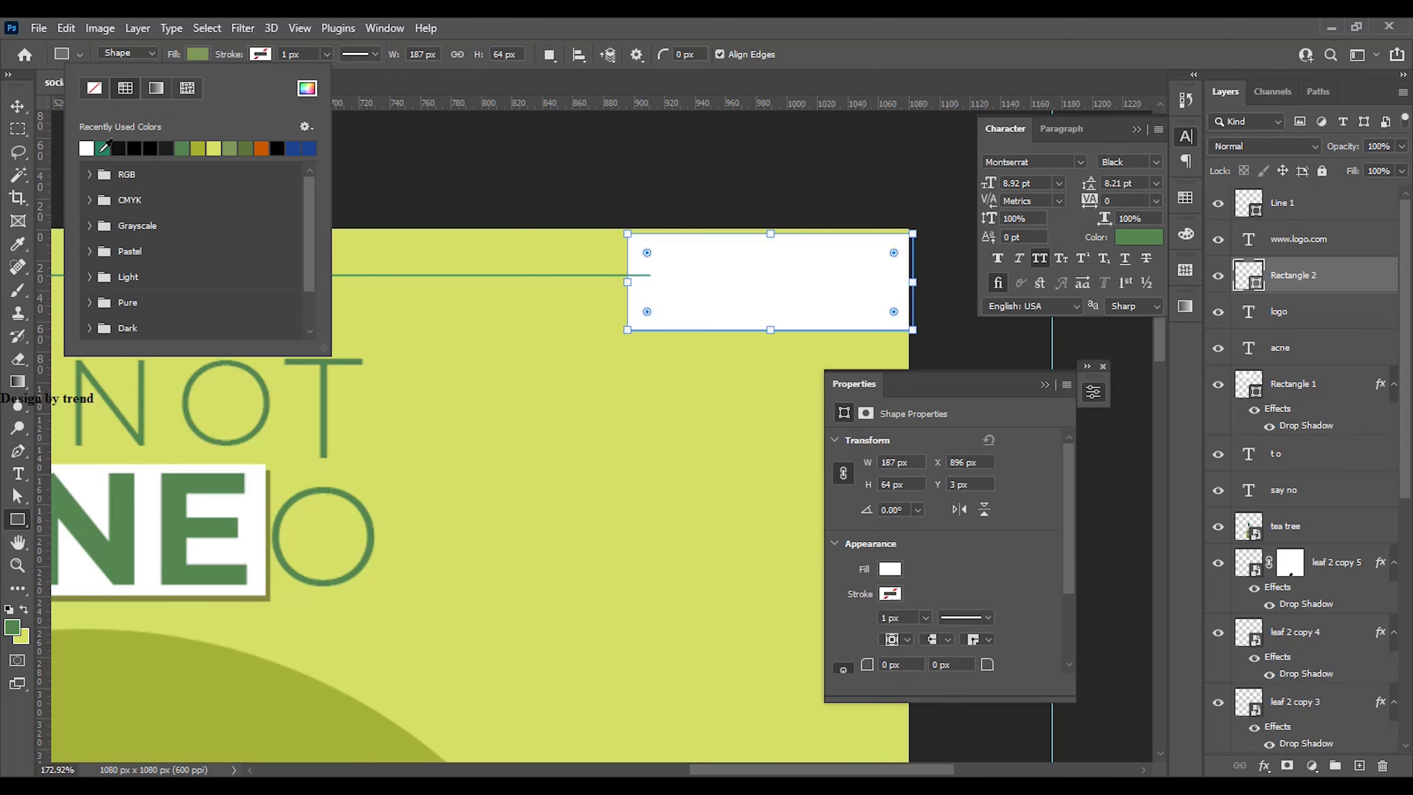
# Move the new white rectangle's layer below the logo layer and nudge it up to Y -2 px, flush with the canvas's upper edge
pyautogui.click(17, 106)
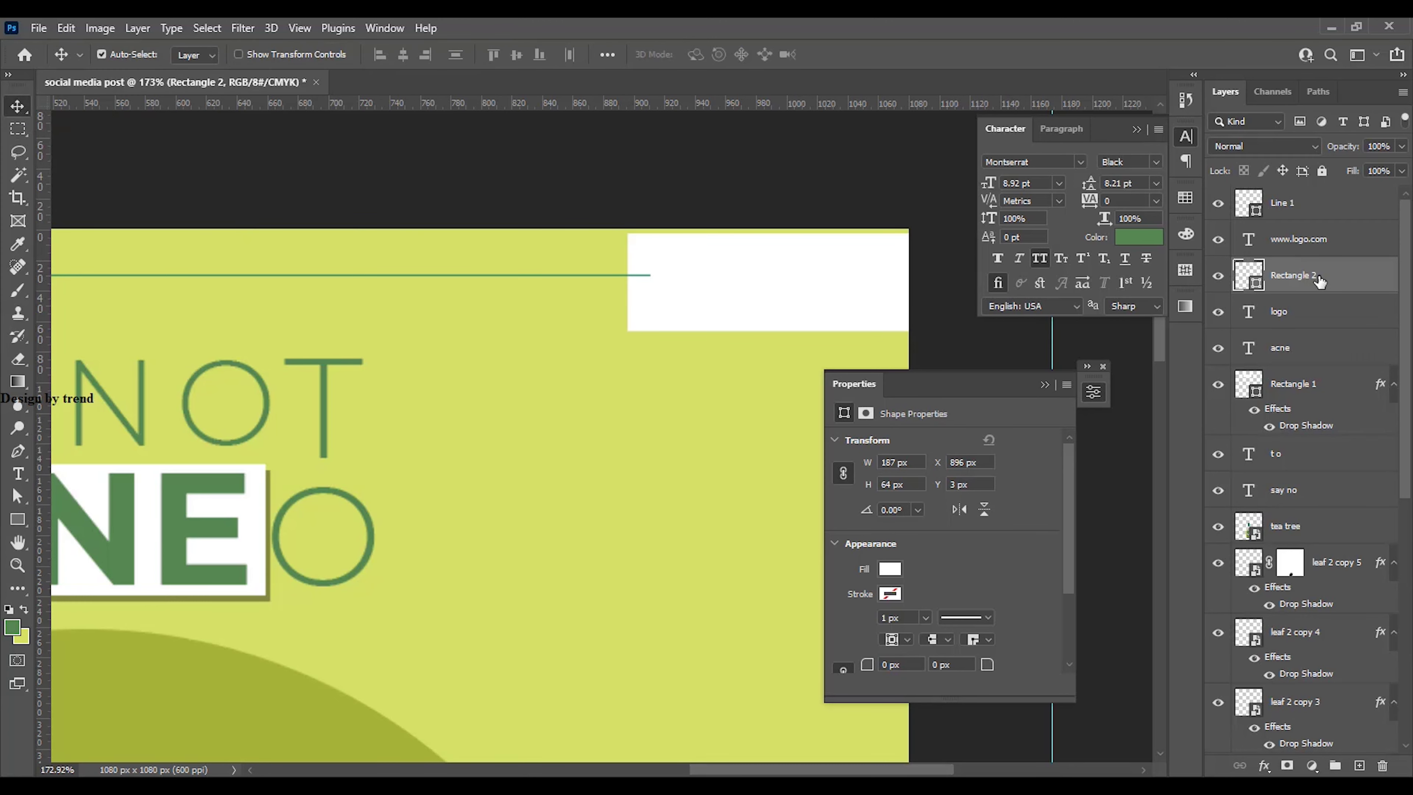
pyautogui.moveTo(1318, 277); pyautogui.dragTo(1325, 329)
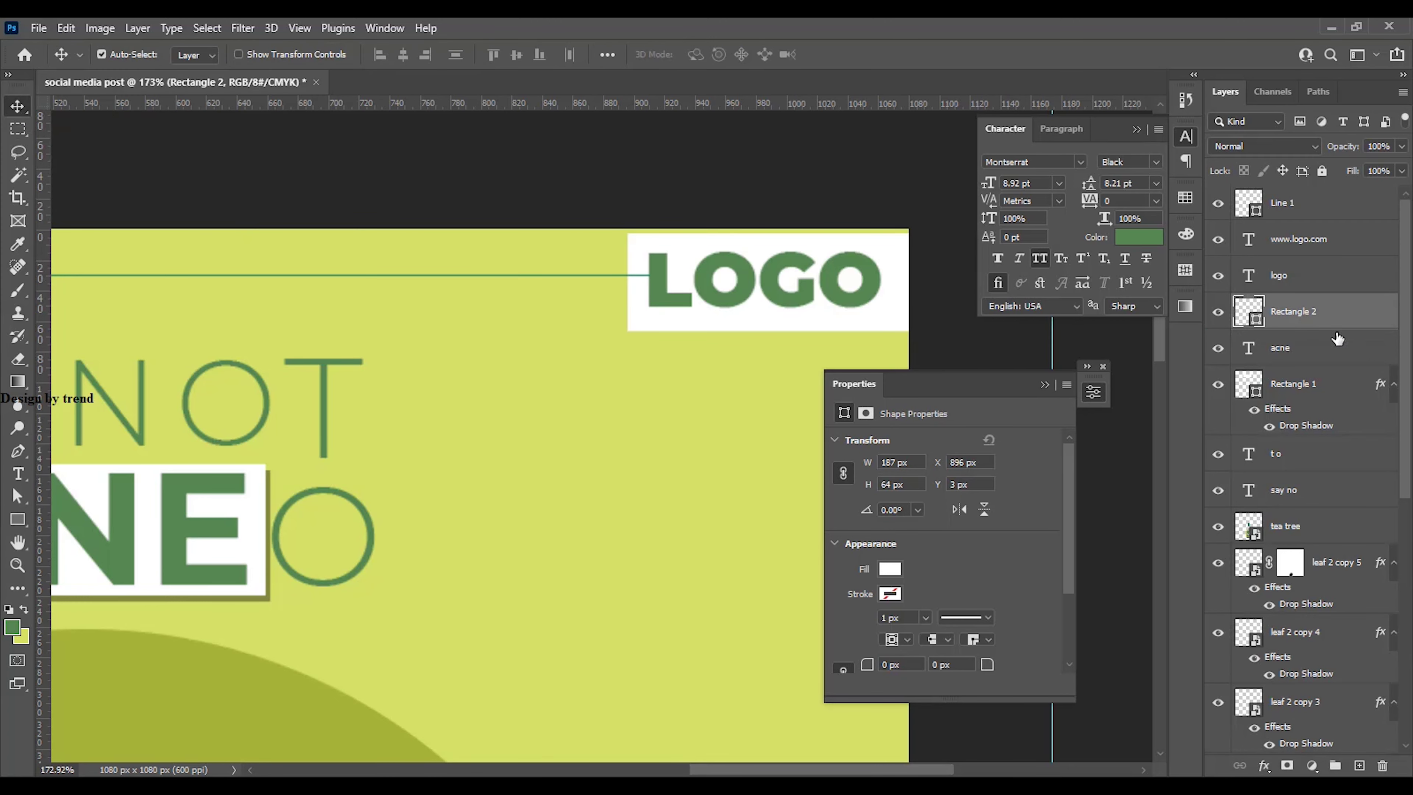
pyautogui.press('Up')
pyautogui.press('Up')
pyautogui.press('Up')
pyautogui.press('Up')
pyautogui.press('Up')
pyautogui.press('Up')
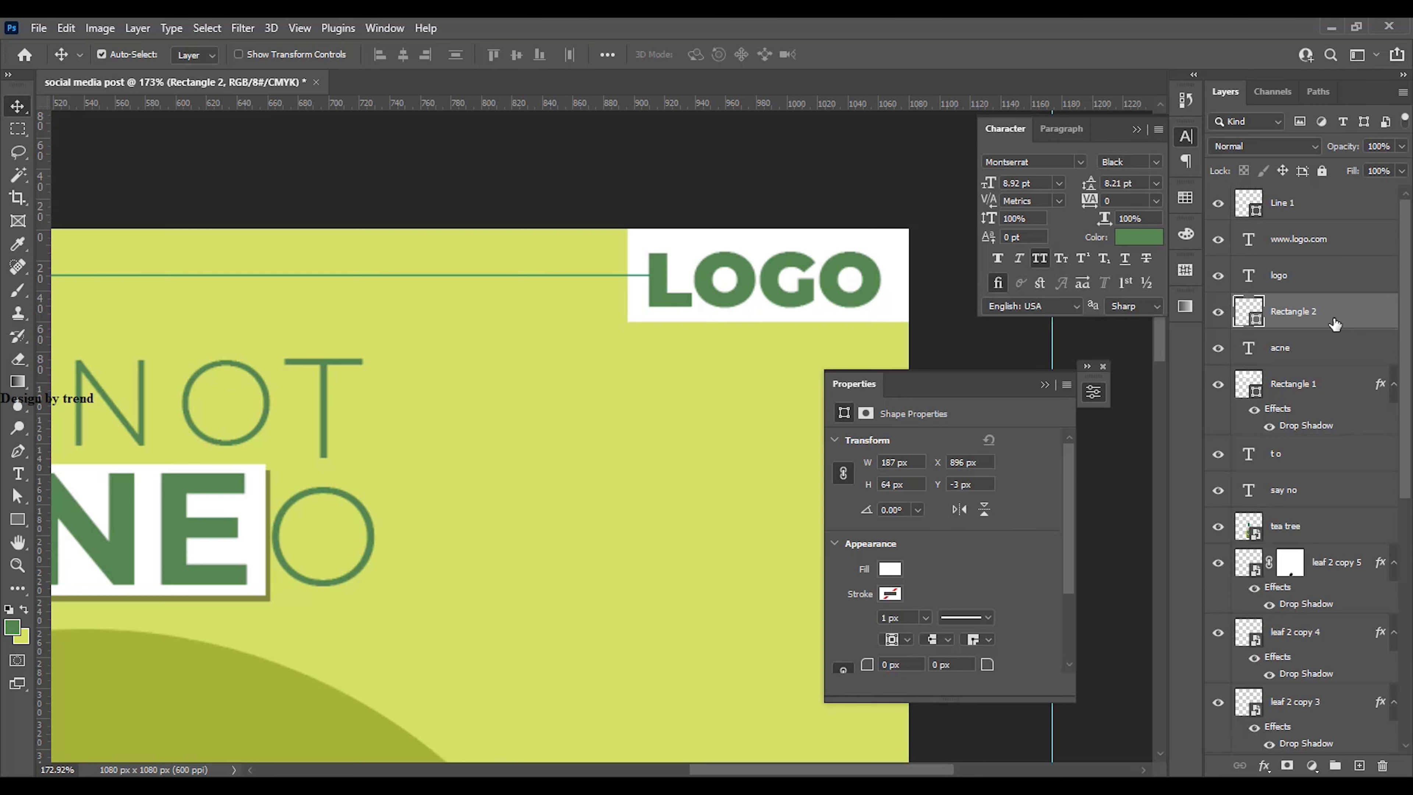
pyautogui.press('Down')
# Move the Line 1 layer below Rectangle 2 so the white rectangle covers the line's end
pyautogui.click(602, 278)
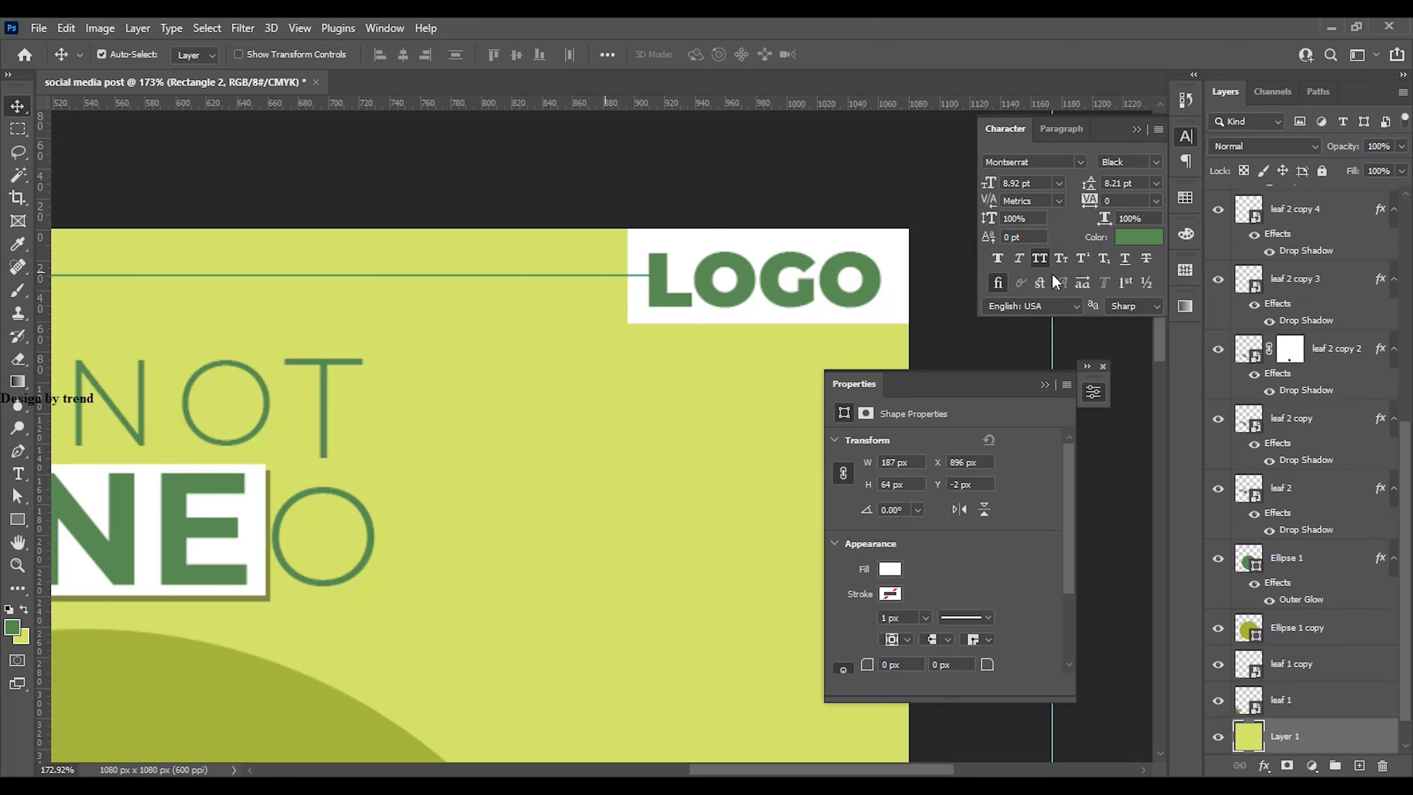
pyautogui.scroll(10, 1376, 219)
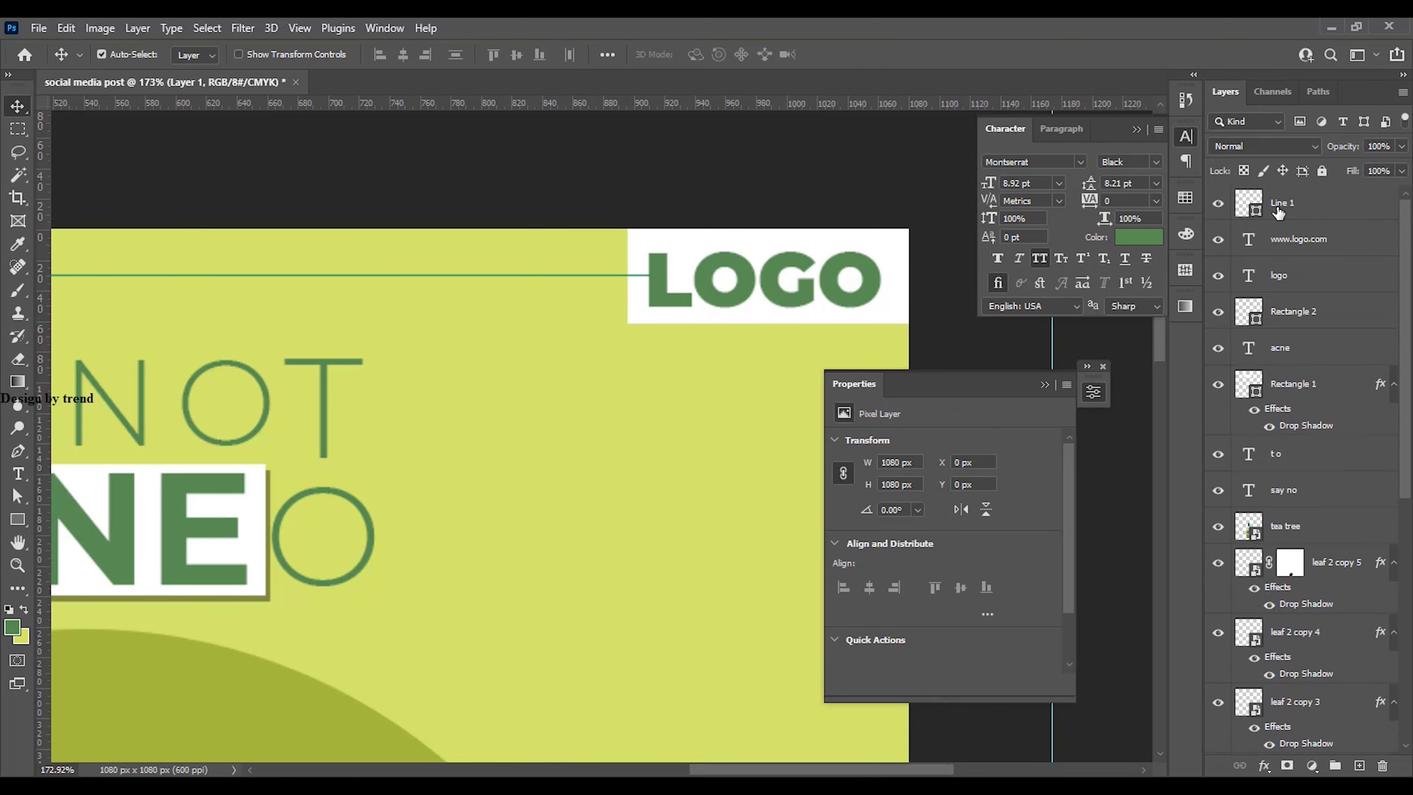
pyautogui.moveTo(1278, 211); pyautogui.dragTo(1318, 330)
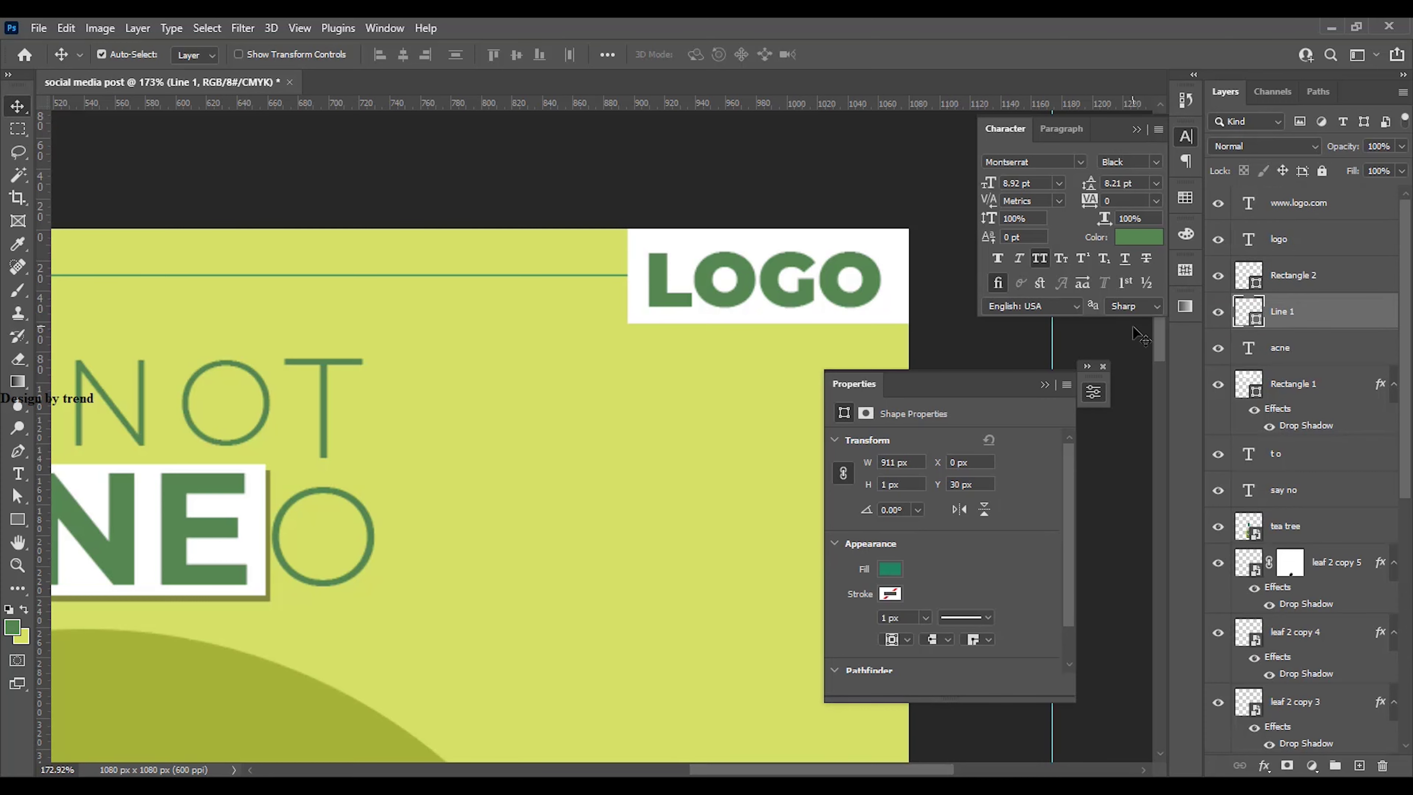
pyautogui.click(1140, 336)
pyautogui.click(839, 319)
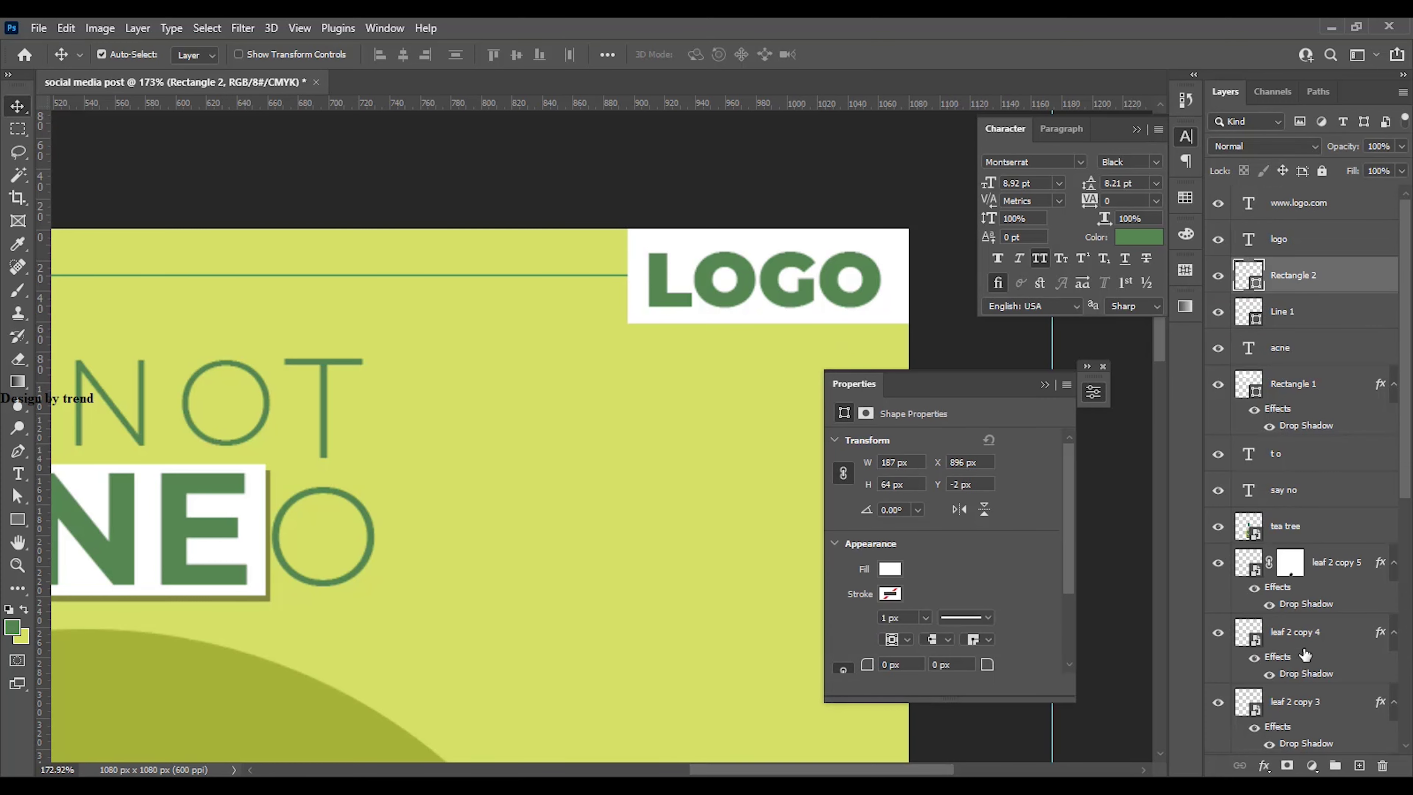
pyautogui.click(1264, 765)
pyautogui.click(1307, 758)
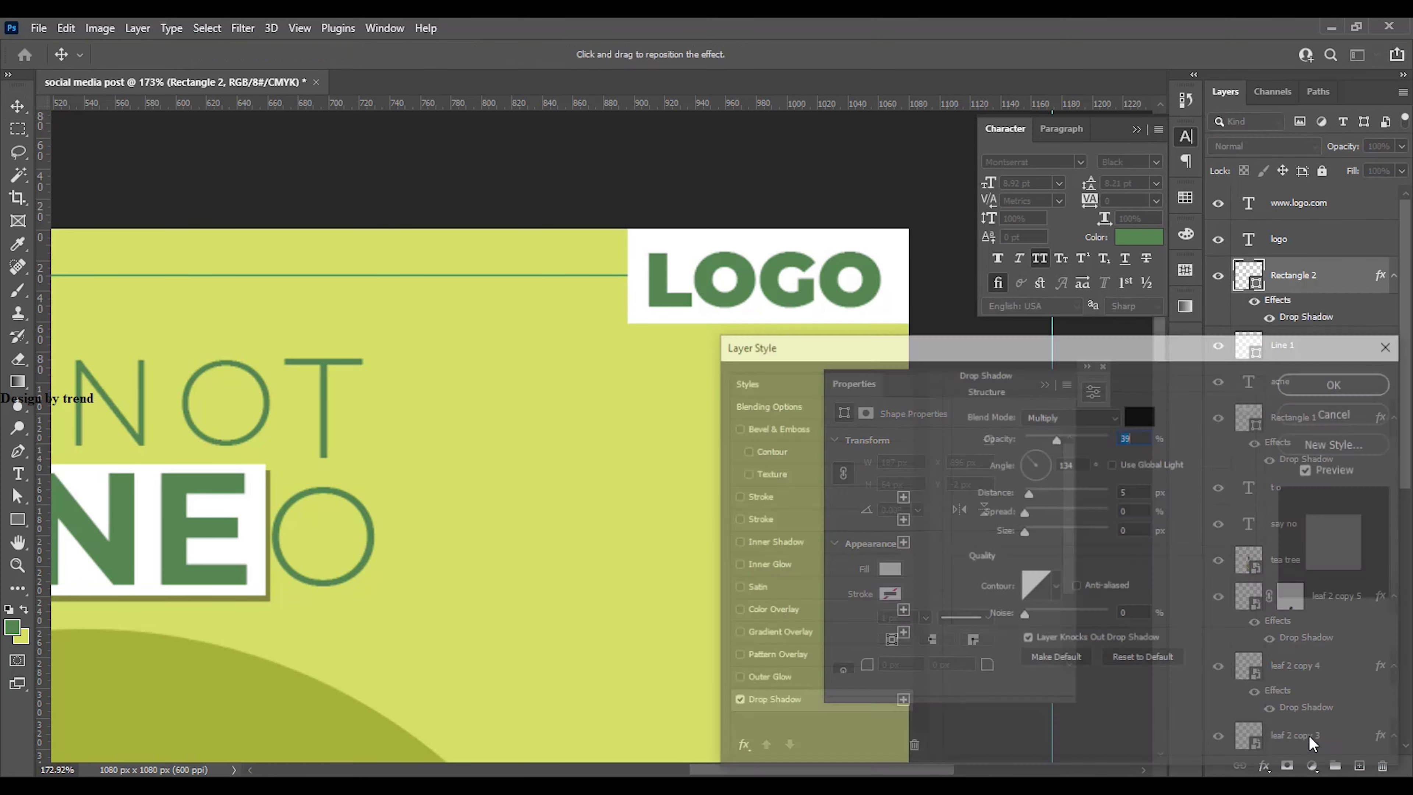
pyautogui.click(1351, 417)
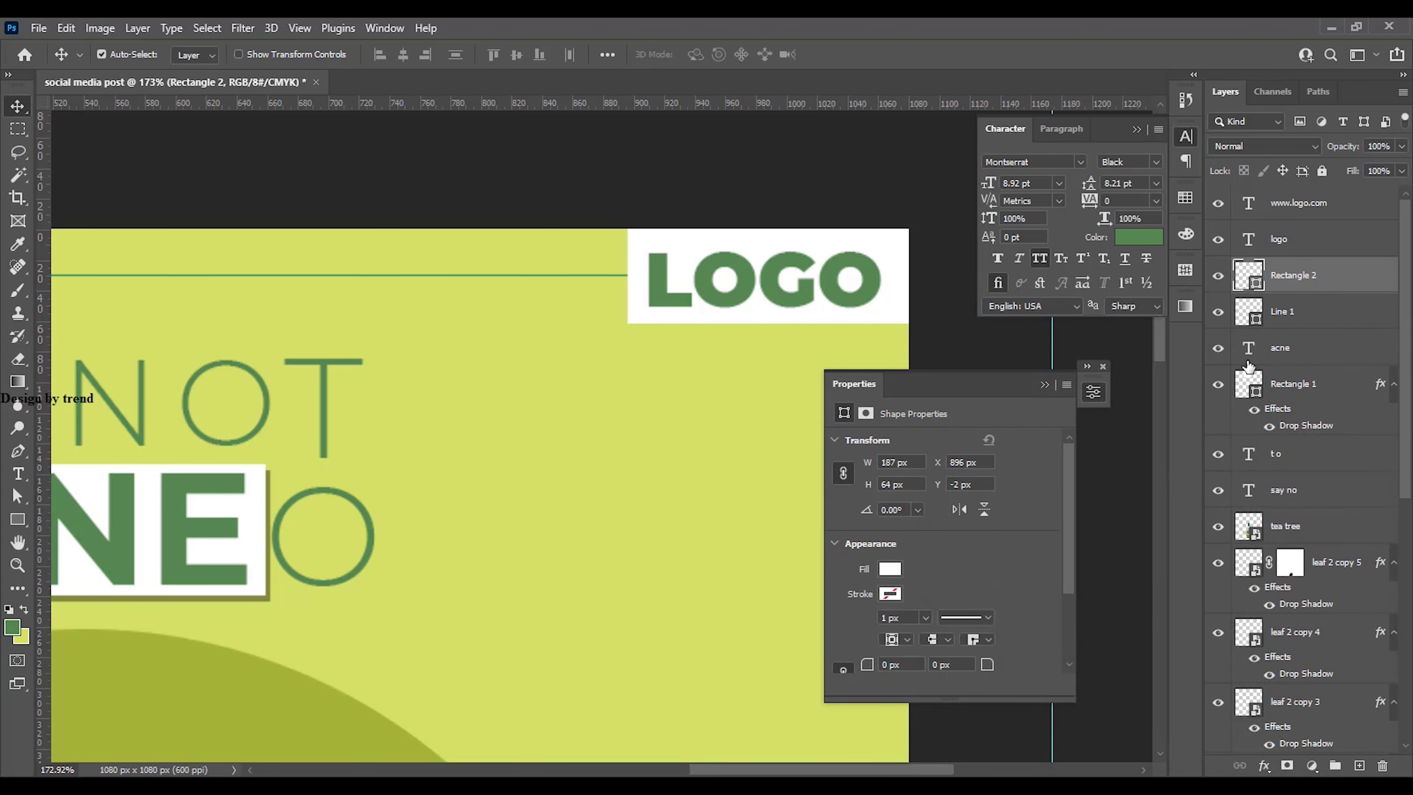
# Add a Drop Shadow to the LOGO text with 39% opacity, 134° angle and 2 px distance, and collapse the text properties
pyautogui.click(1289, 248)
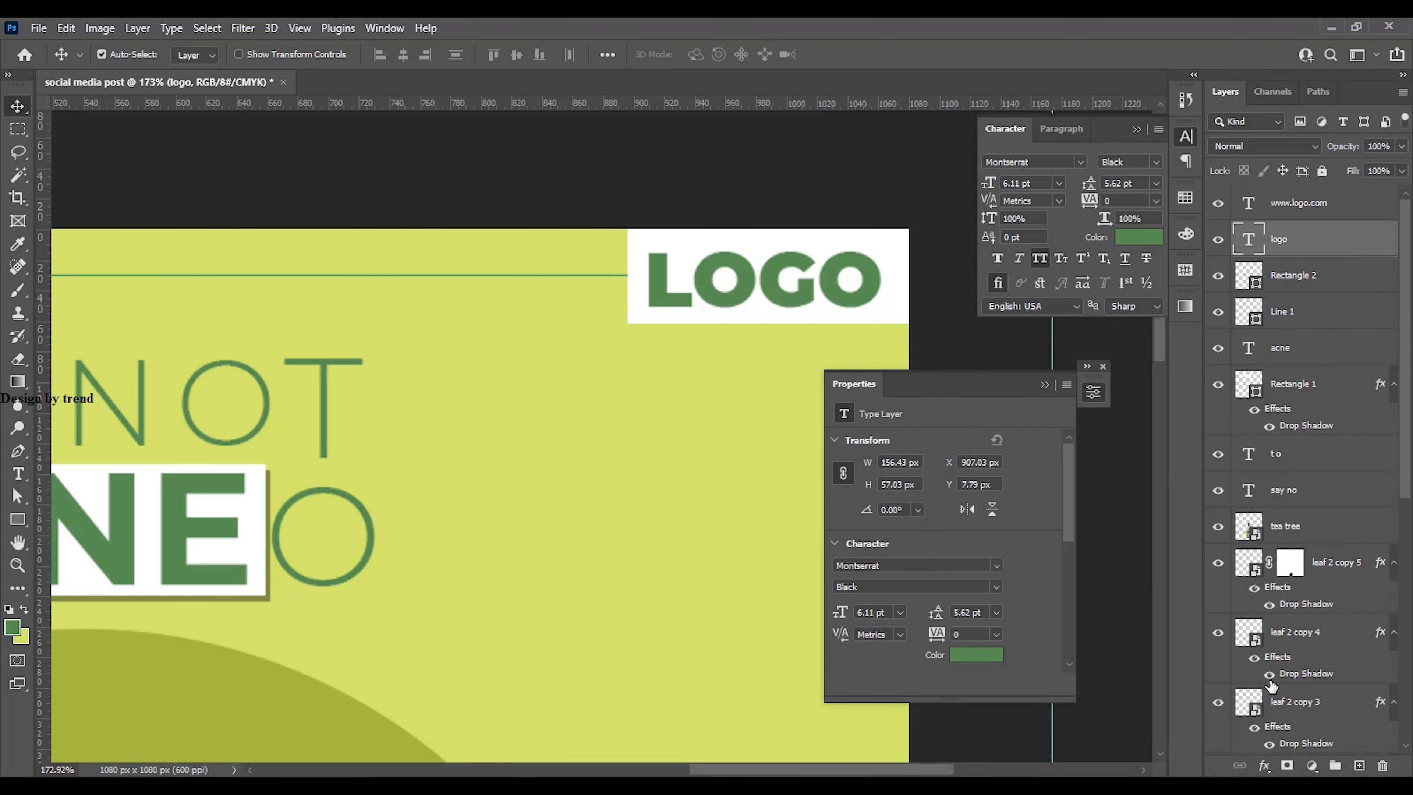
pyautogui.click(1264, 765)
pyautogui.click(1294, 752)
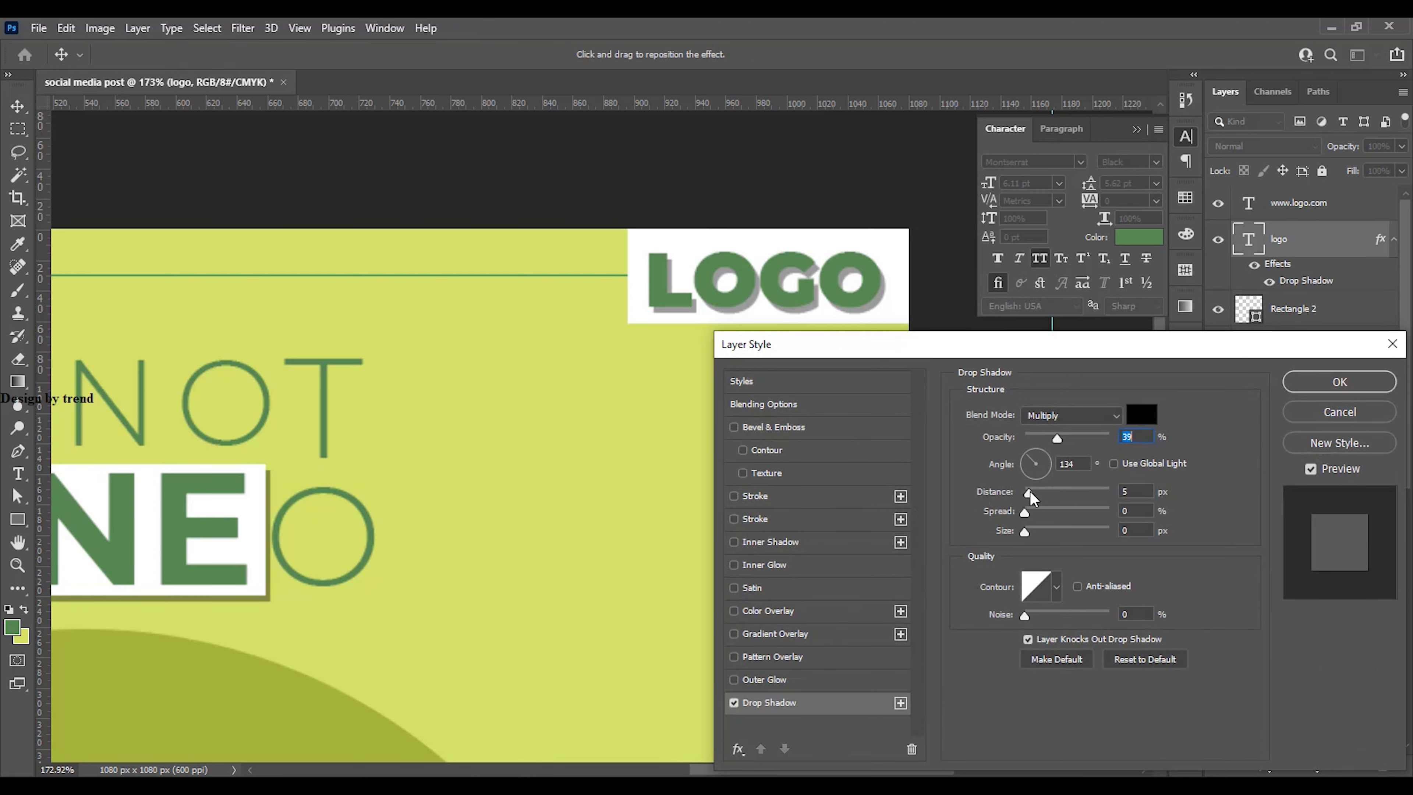
pyautogui.moveTo(1031, 492); pyautogui.dragTo(1027, 493)
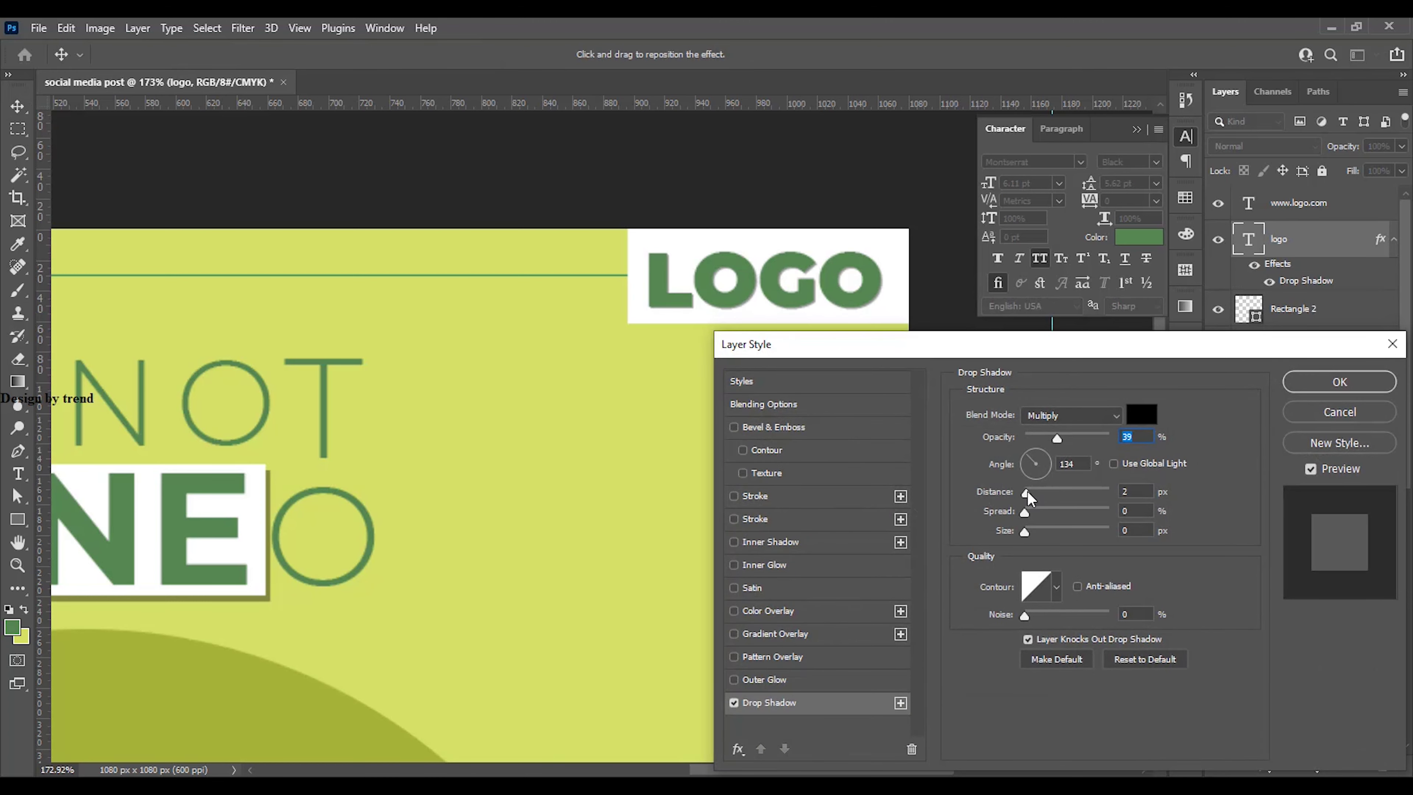
pyautogui.click(1339, 382)
pyautogui.scroll(-3, 770, 559)
pyautogui.click(1045, 384)
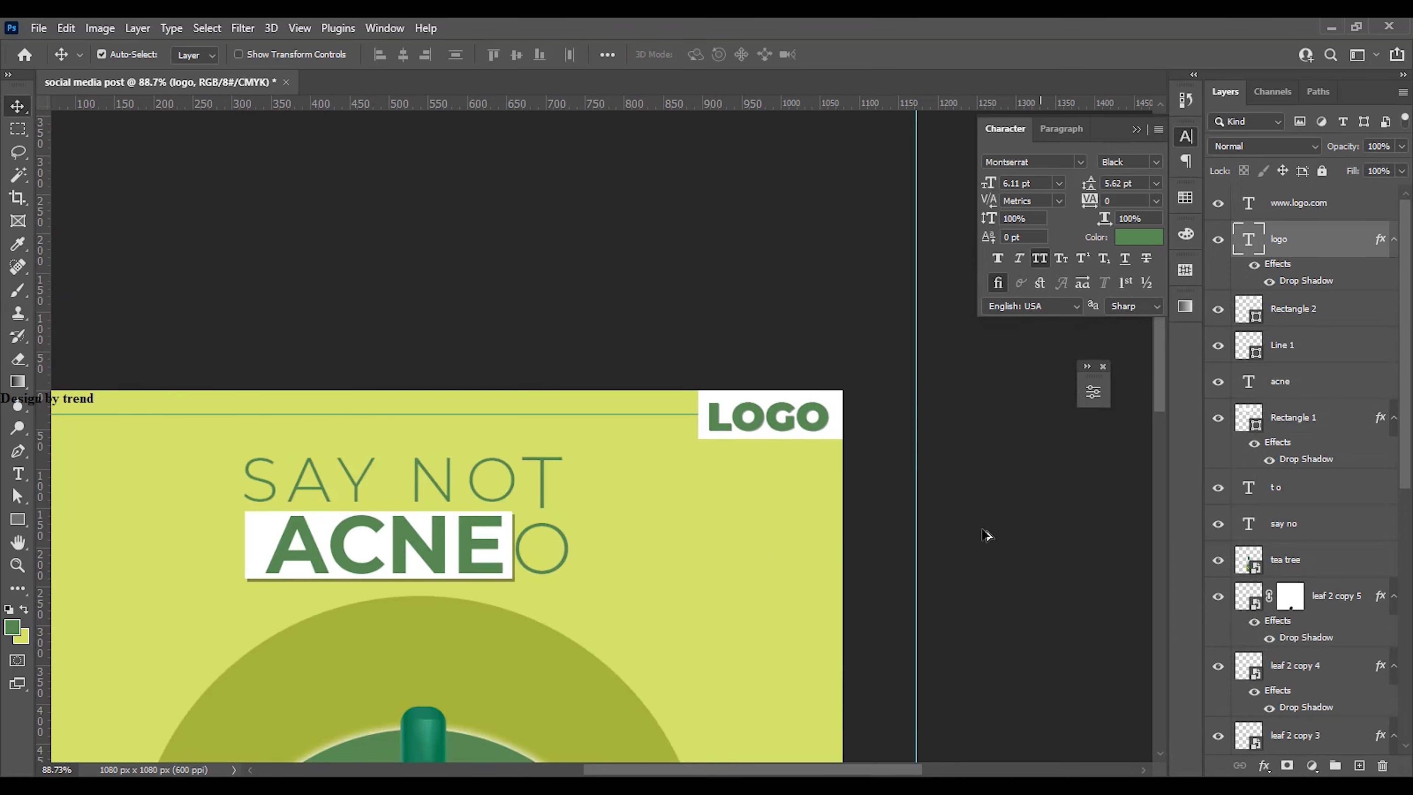
# Nudge the vertical TO text down about 6 px beside the SAY NO and ACNE texts
pyautogui.scroll(-3, 757, 634)
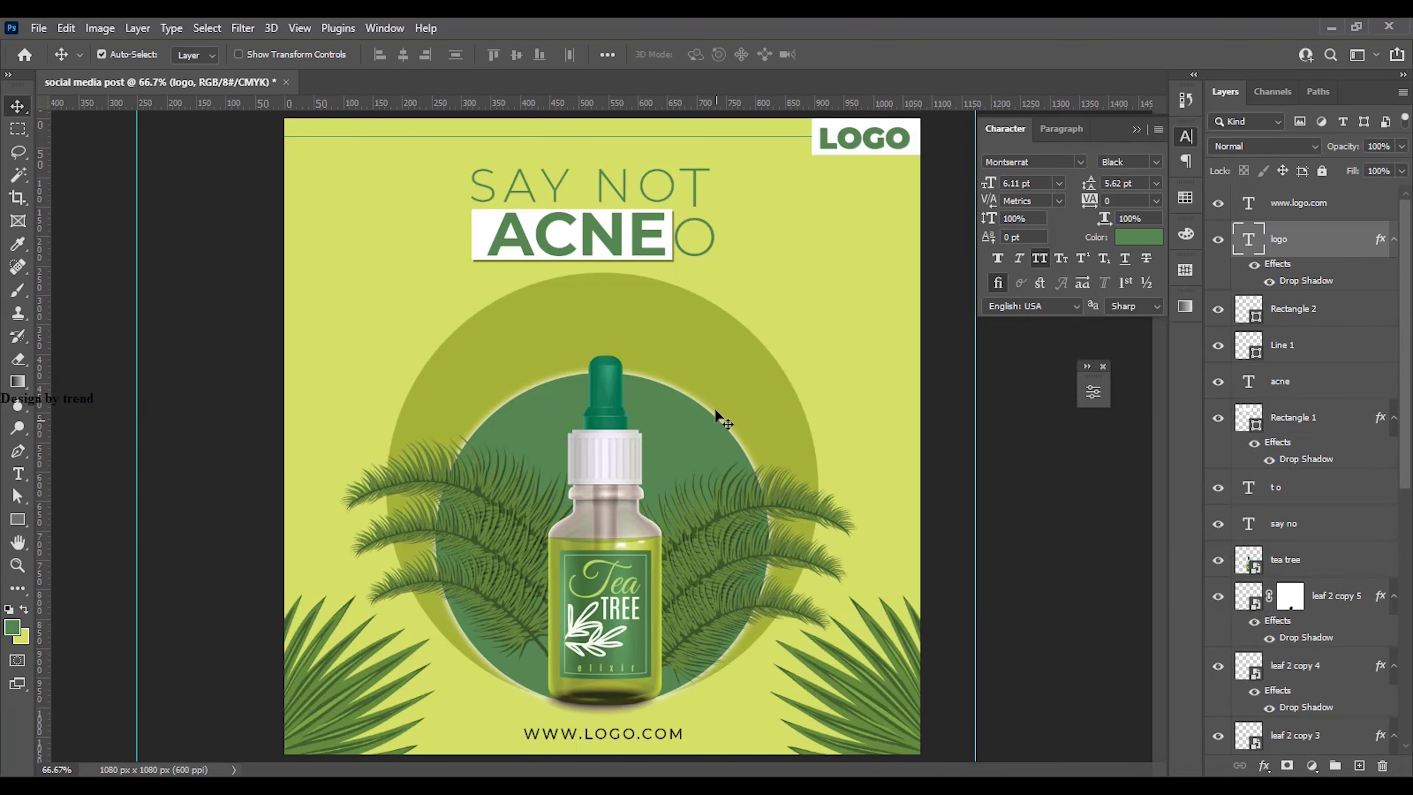
pyautogui.scroll(3, 728, 228)
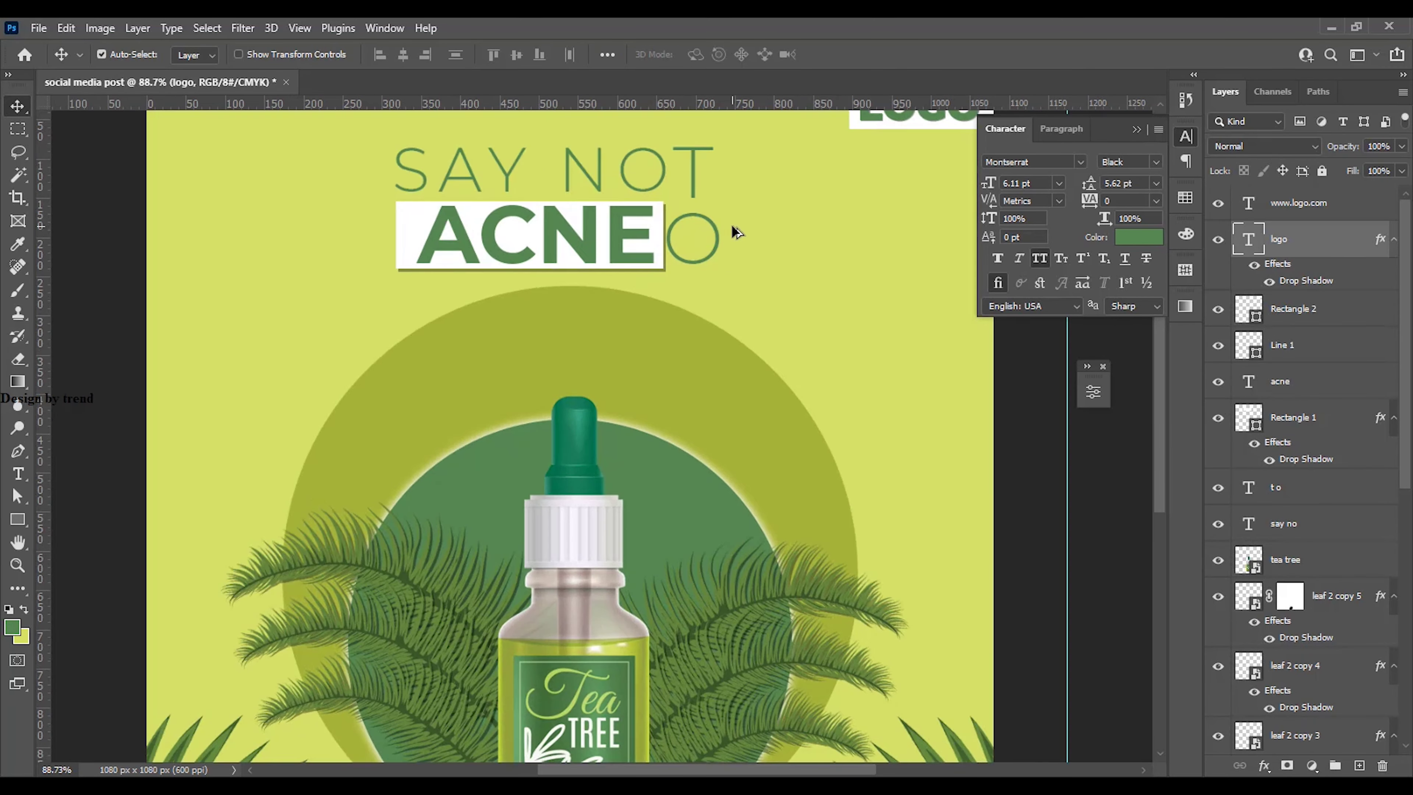
pyautogui.moveTo(706, 215); pyautogui.dragTo(698, 286)
pyautogui.click(685, 267)
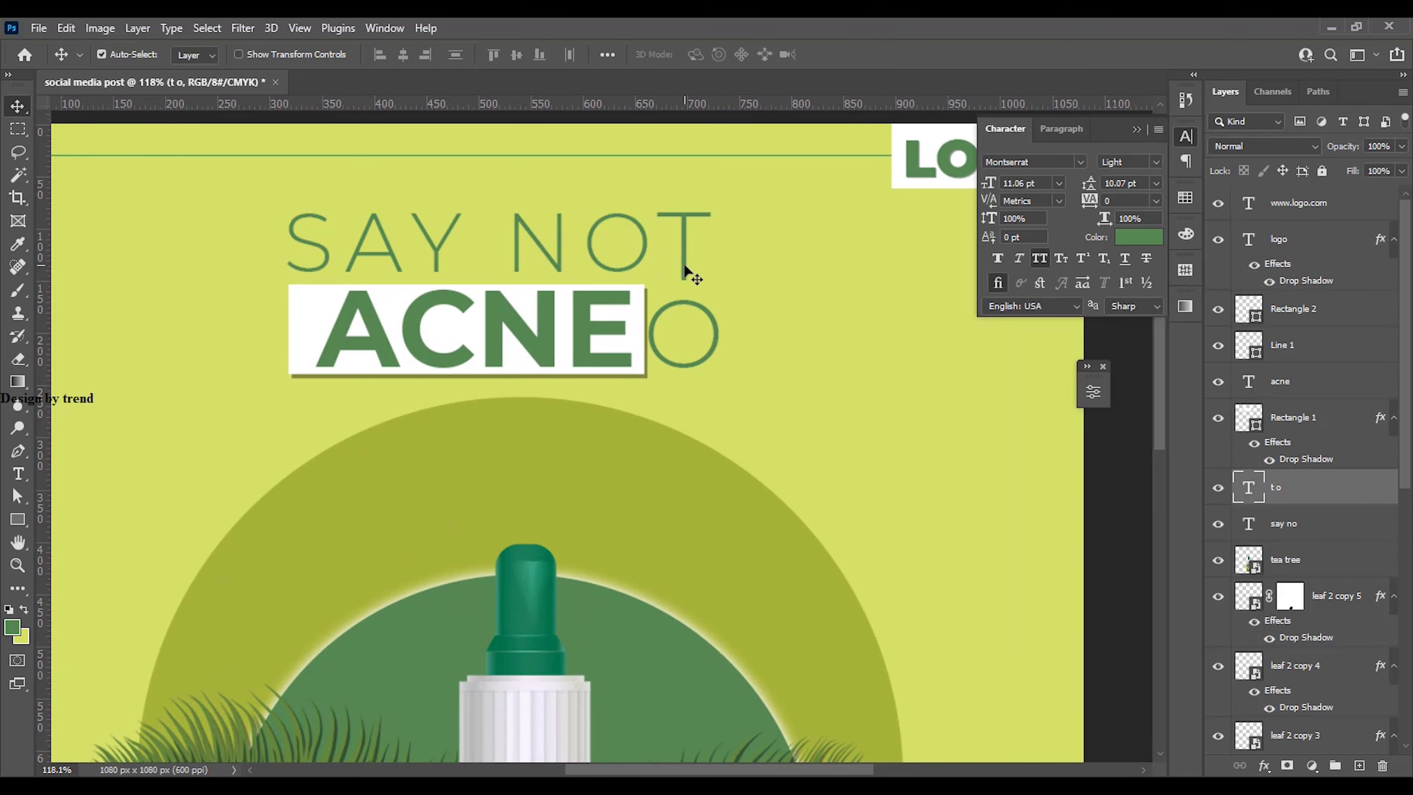
pyautogui.press('Down')
pyautogui.press('Down')
pyautogui.press('Down')
pyautogui.press('Down')
pyautogui.press('Down')
pyautogui.press('Down')
pyautogui.press('Down')
pyautogui.press('Down')
pyautogui.press('Down')
pyautogui.press('Down')
pyautogui.press('Down')
pyautogui.press('Down')
pyautogui.press('Down')
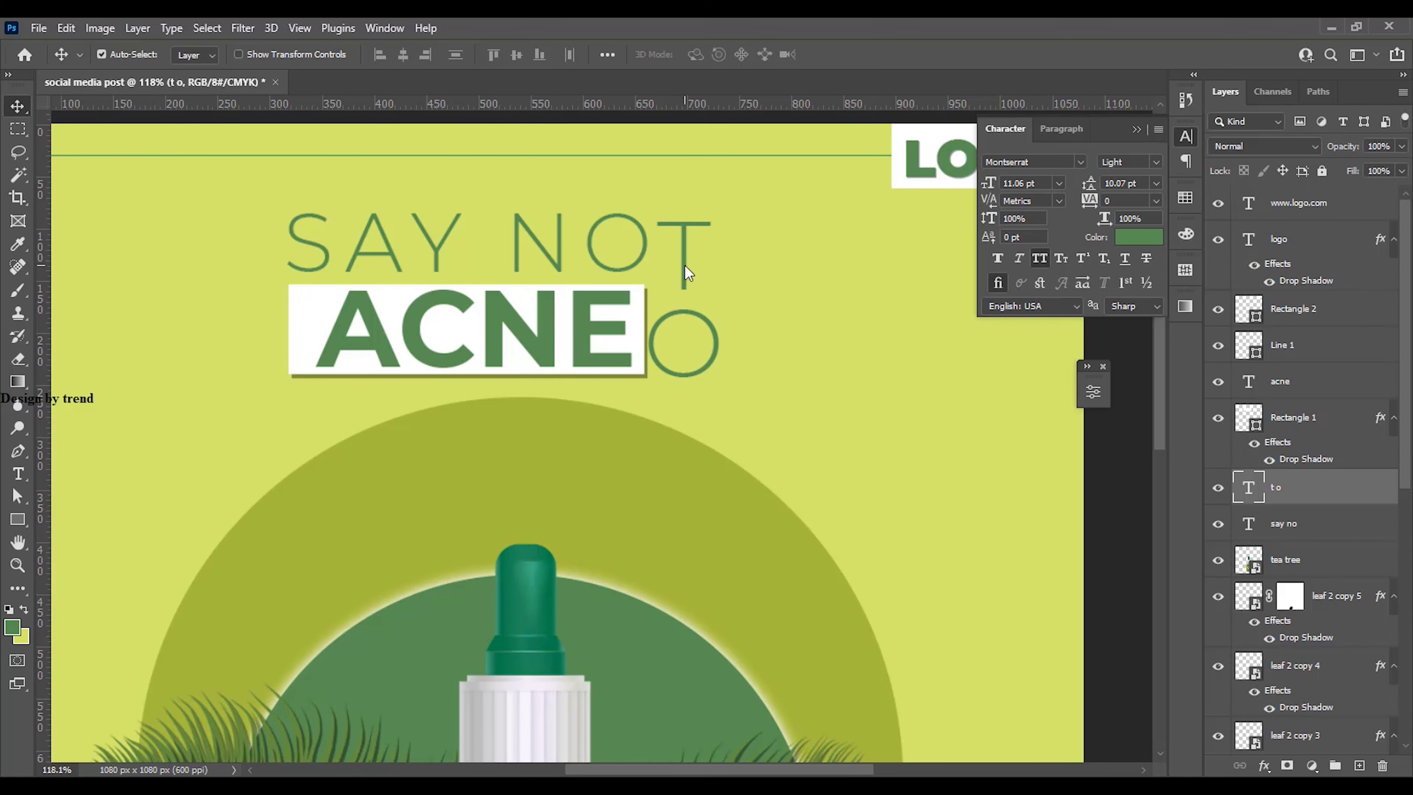
# Nudge the vertical TO text about 12 px to the right, away from the SAY NO and ACNE texts
pyautogui.press('Right')
pyautogui.press('Right')
pyautogui.press('Right')
pyautogui.press('Right')
pyautogui.press('Right')
pyautogui.press('Right')
pyautogui.press('Right')
pyautogui.press('Right')
pyautogui.press('Right')
pyautogui.press('Right')
pyautogui.press('Right')
pyautogui.press('Right')
pyautogui.press('Right')
pyautogui.press('Right')
pyautogui.press('Right')
pyautogui.press('Right')
pyautogui.press('Right')
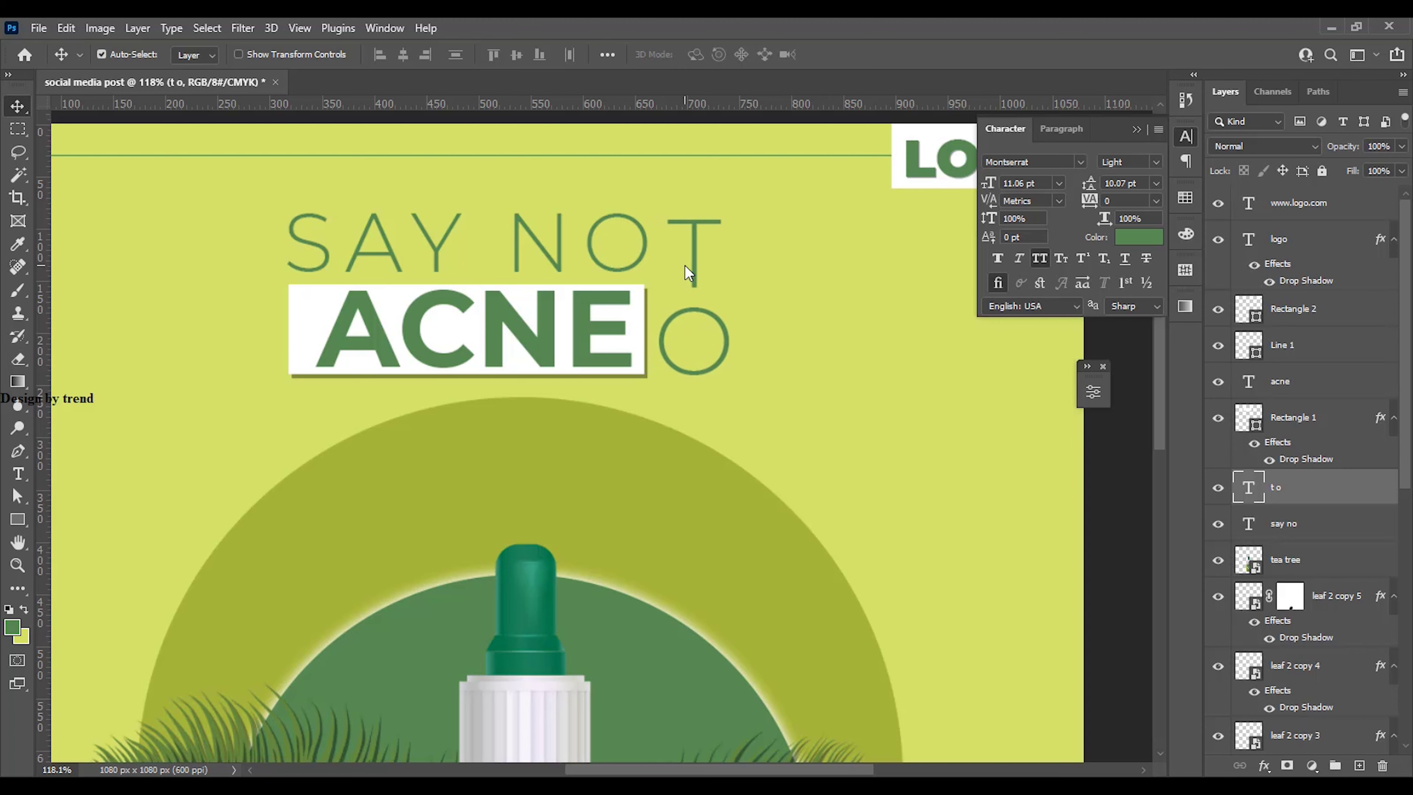
pyautogui.press('Right')
pyautogui.press('Right')
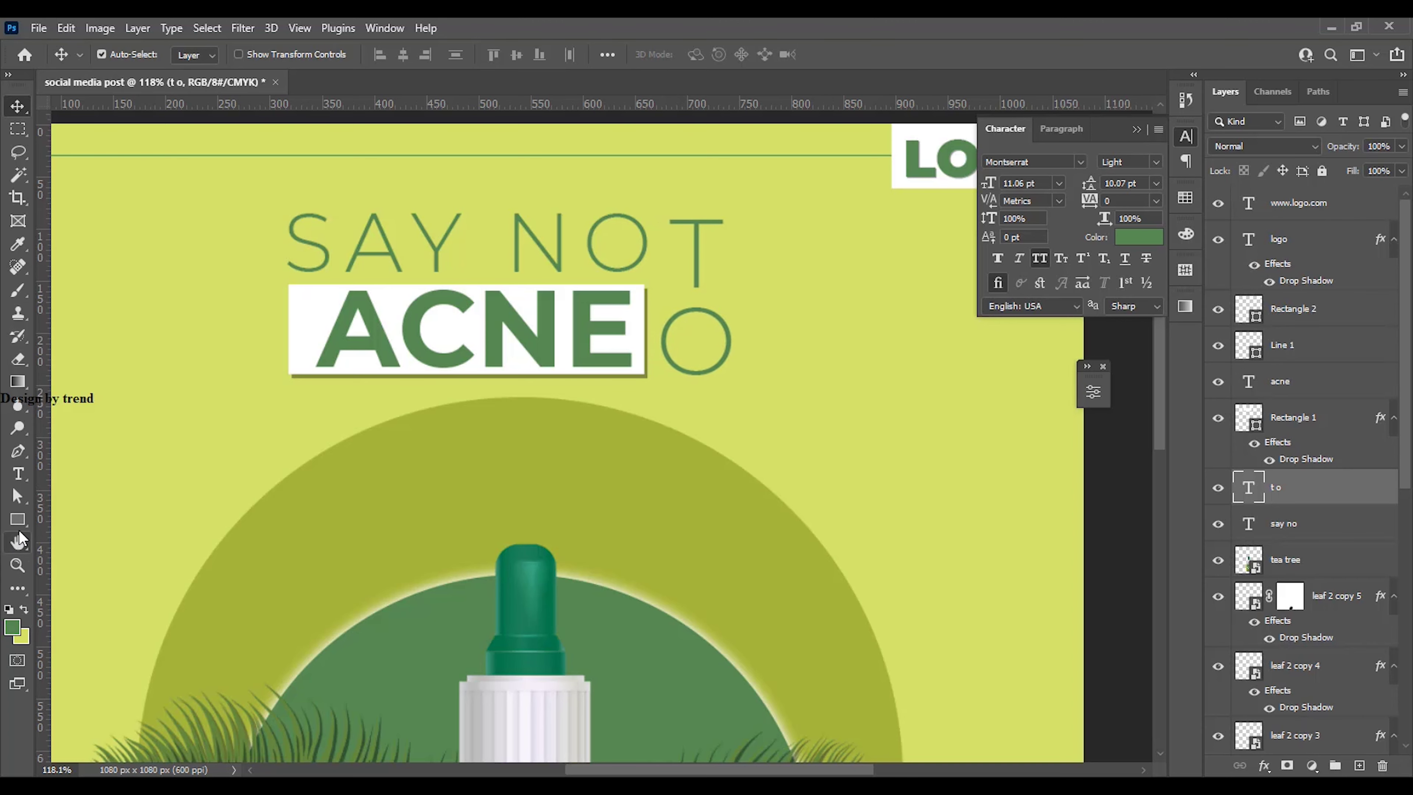
# Draw a vertical line about 162 px long between the SAY NO / ACNE block and the vertical TO text
pyautogui.moveTo(17, 519); pyautogui.dragTo(93, 587)
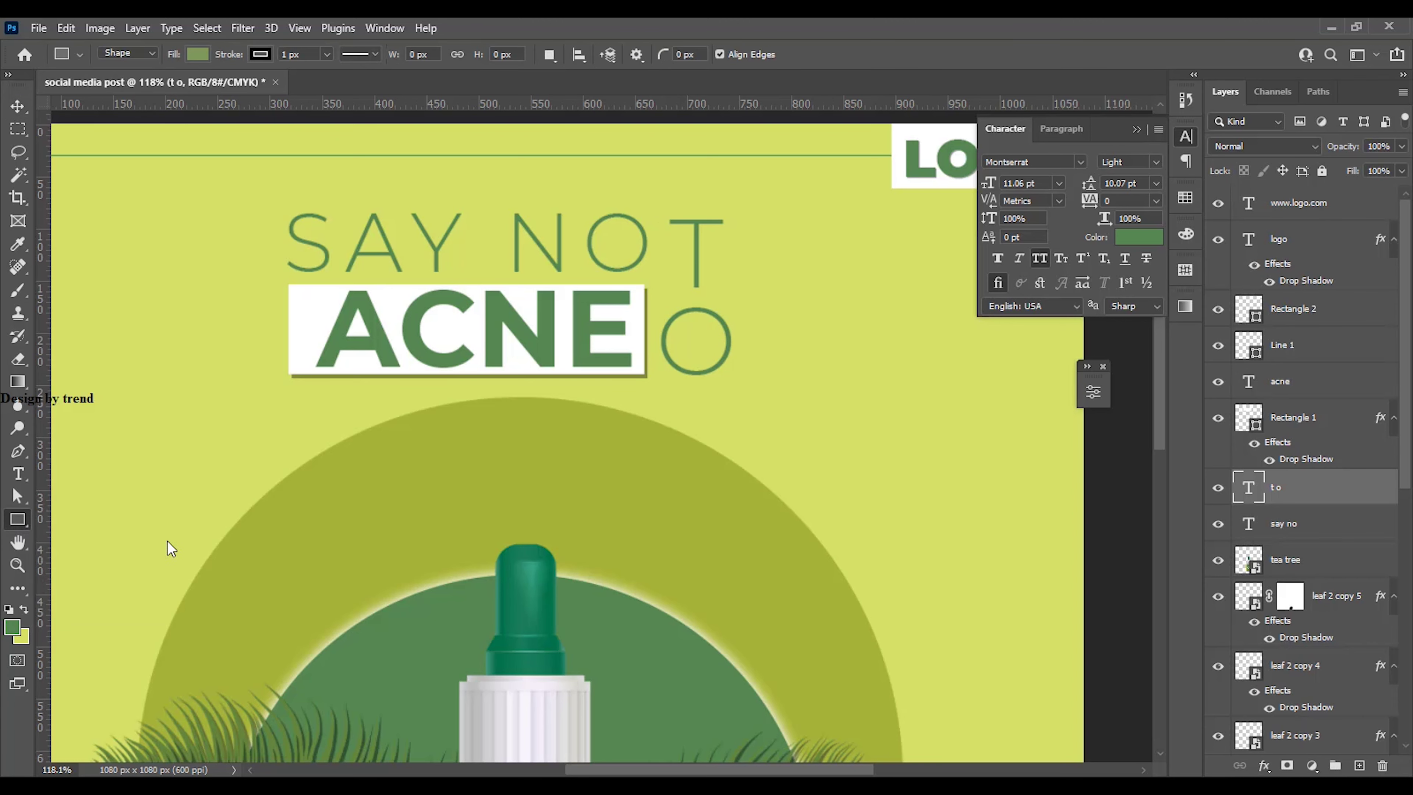
pyautogui.scroll(3, 673, 275)
pyautogui.moveTo(651, 273); pyautogui.dragTo(659, 288)
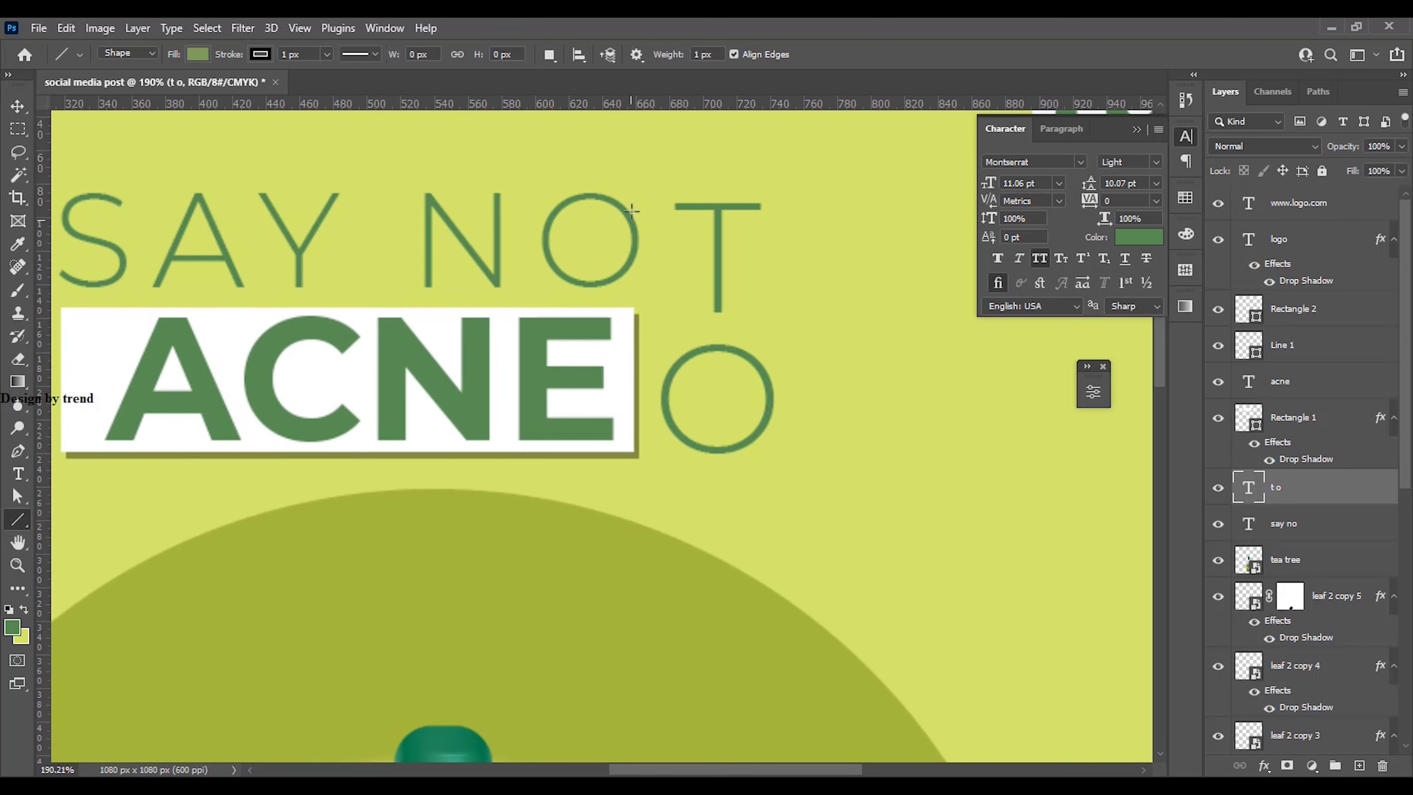
pyautogui.moveTo(649, 185); pyautogui.dragTo(688, 454)
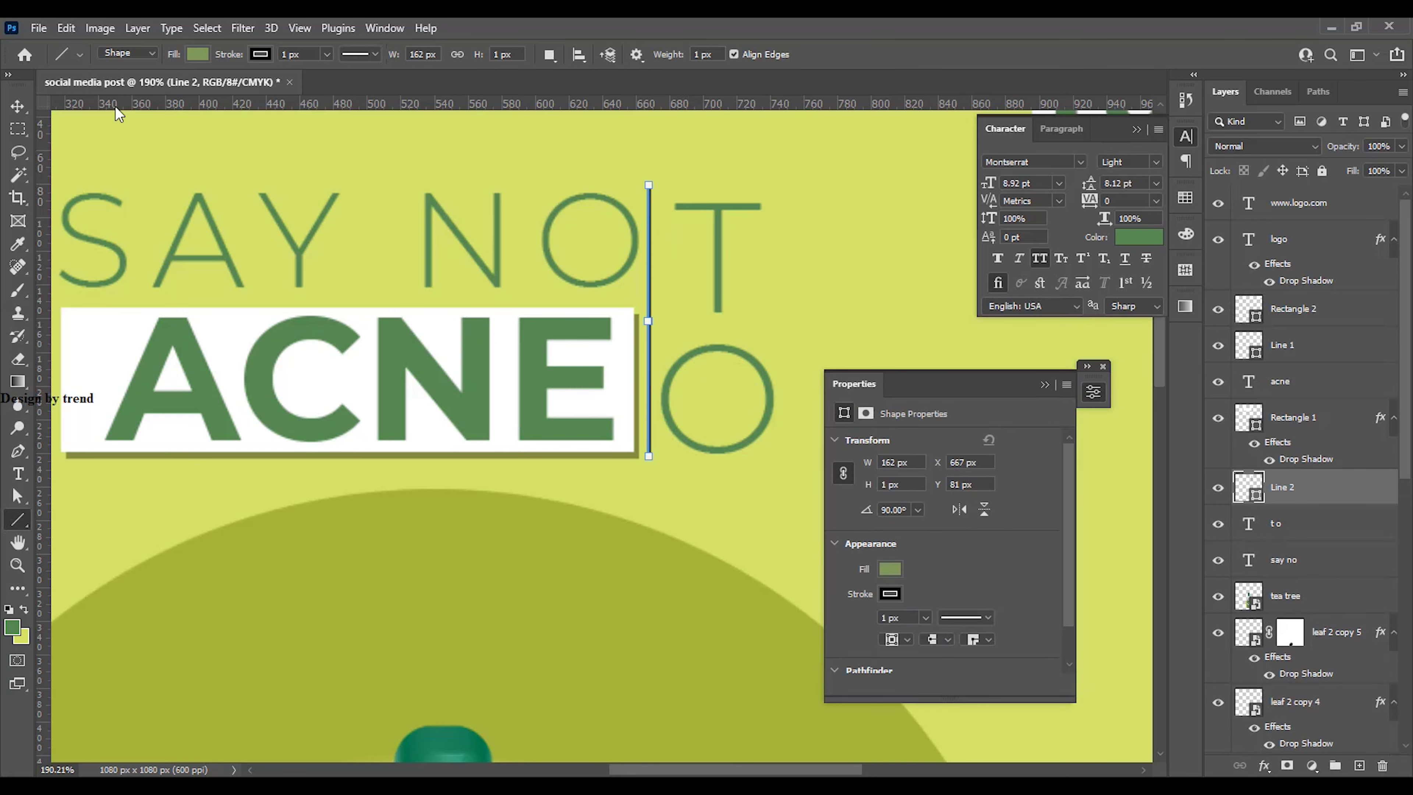
# Give the new vertical line a recently used dark green stroke and no fill
pyautogui.click(260, 54)
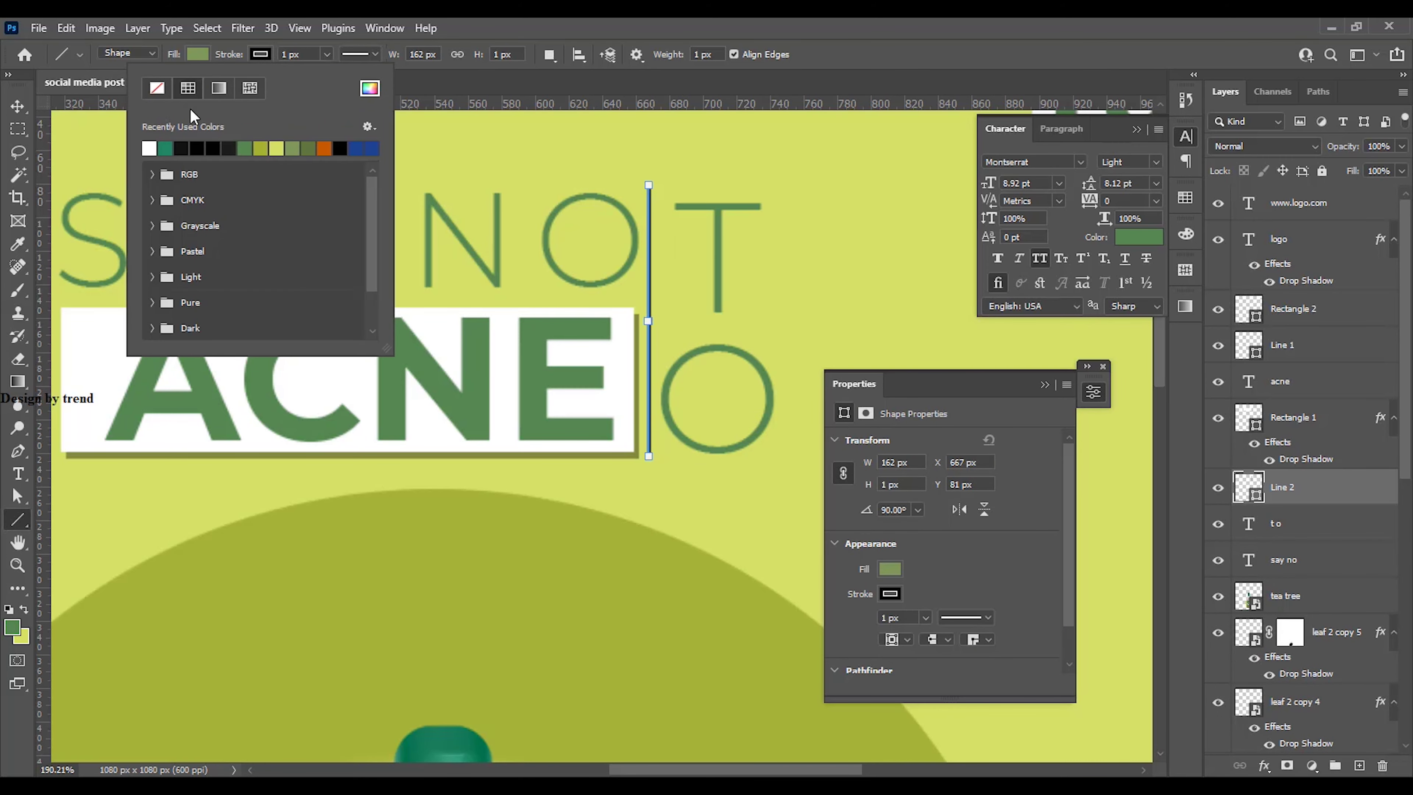
pyautogui.click(162, 144)
pyautogui.click(91, 90)
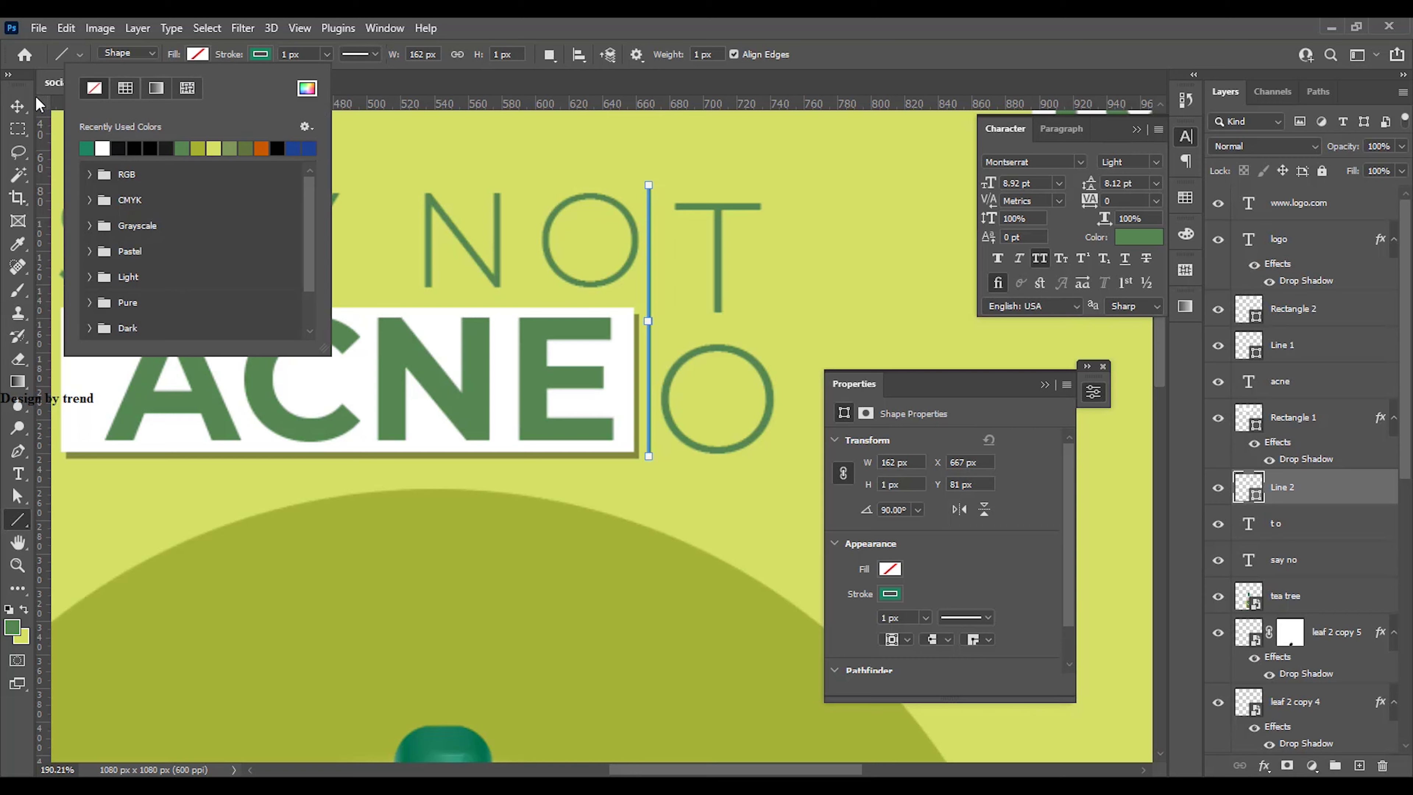
pyautogui.click(18, 110)
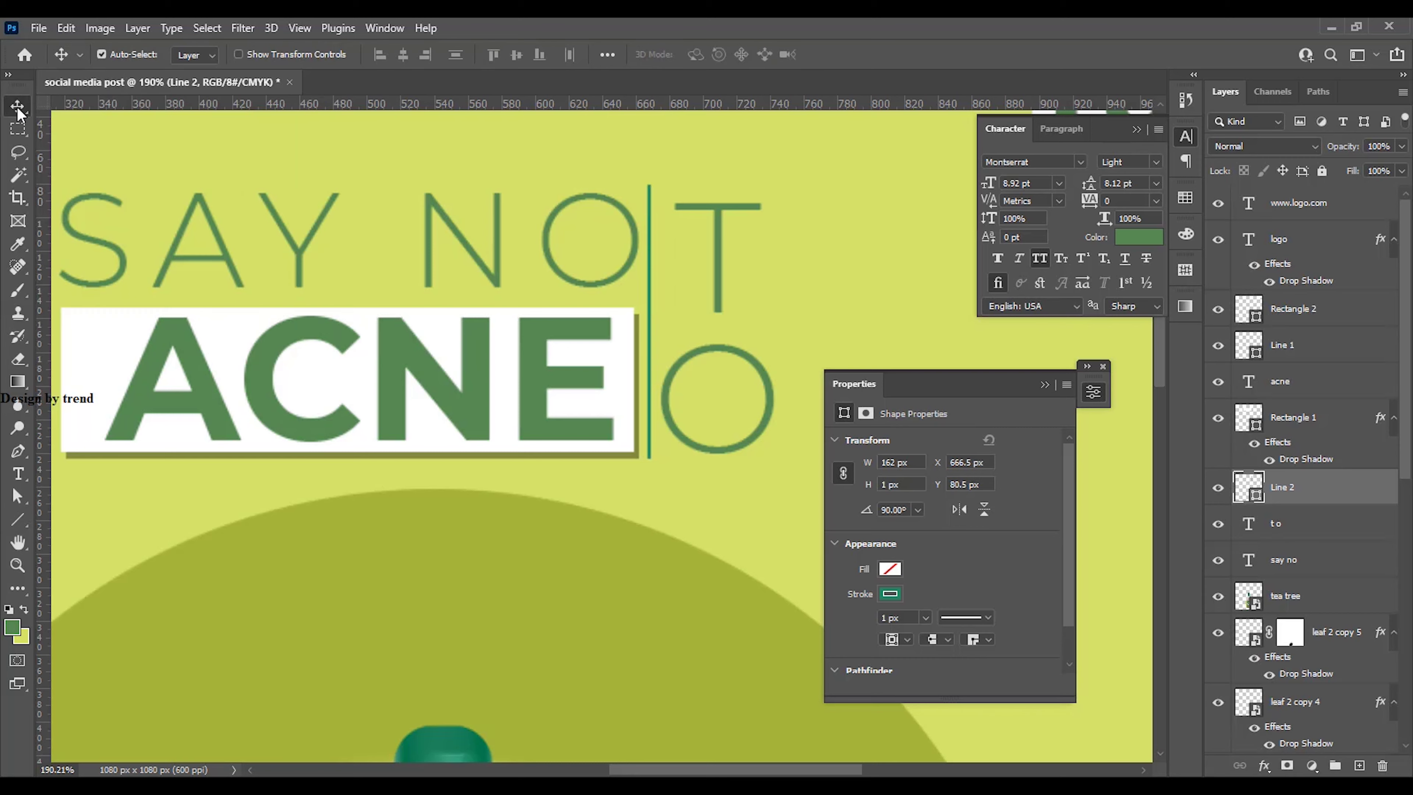
# Nudge the vertical TO text right to about X 682 px, clear of the vertical line
pyautogui.click(716, 291)
pyautogui.press('Right')
pyautogui.press('Right')
pyautogui.press('Right')
pyautogui.press('Right')
pyautogui.press('Right')
pyautogui.press('Right')
pyautogui.press('Right')
pyautogui.press('Right')
pyautogui.press('Right')
pyautogui.press('Right')
pyautogui.press('Right')
pyautogui.press('Right')
pyautogui.press('Right')
pyautogui.press('Right')
pyautogui.press('Right')
pyautogui.press('Right')
pyautogui.press('Right')
pyautogui.press('Right')
pyautogui.press('Right')
pyautogui.press('Right')
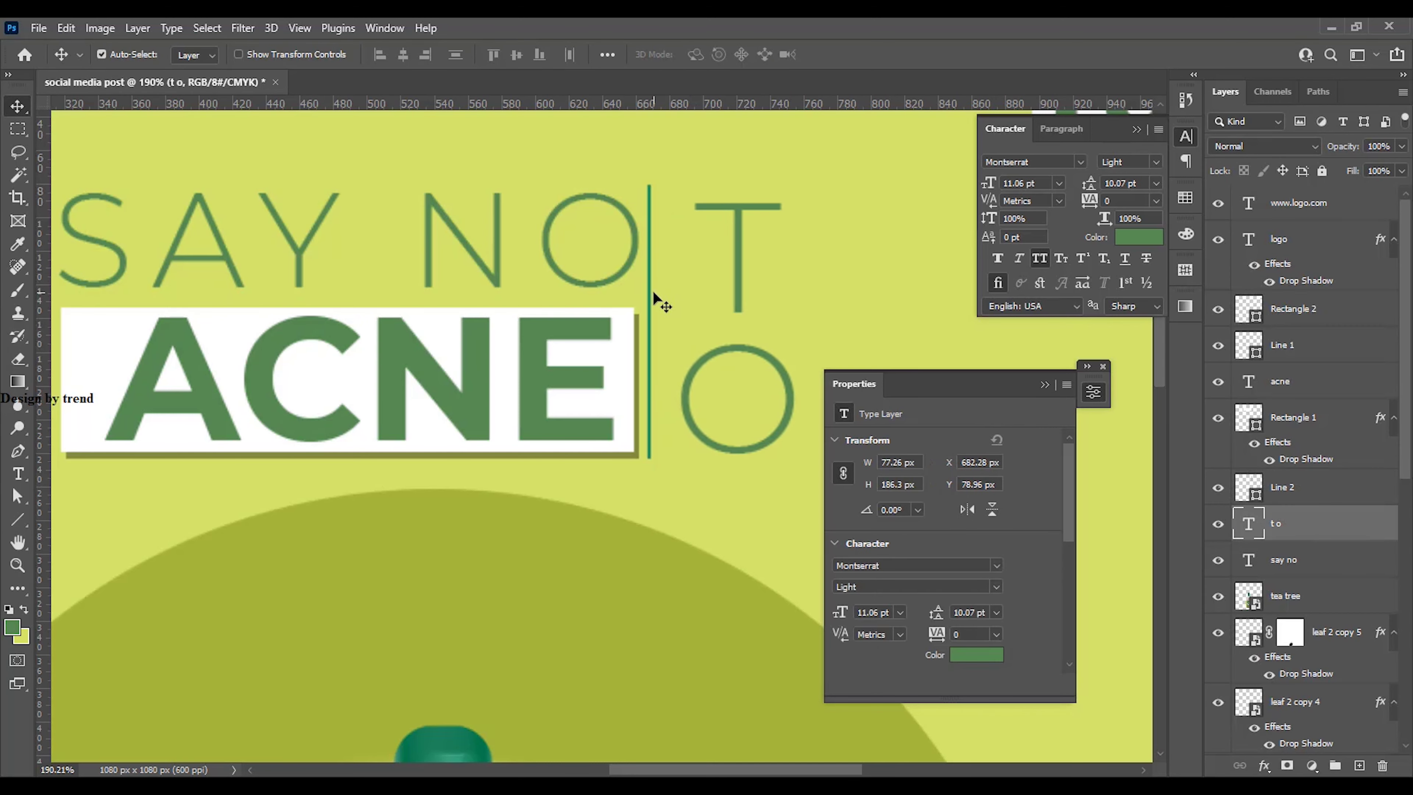
# Nudge the Line 2 layer right to X 677.5 px, between the headline block and the TO text
pyautogui.click(1325, 494)
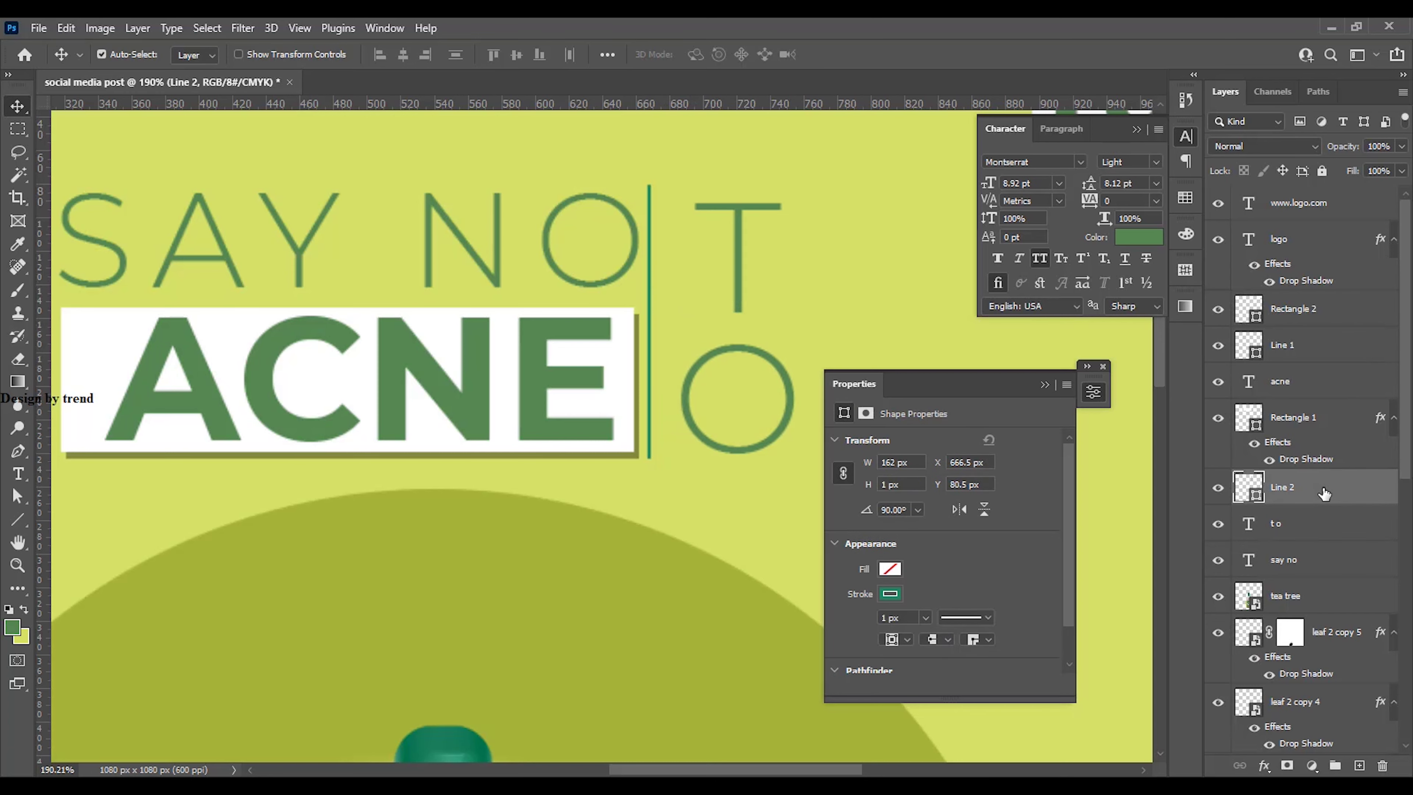
pyautogui.press('Right')
pyautogui.press('Right')
pyautogui.press('Right')
pyautogui.press('Right')
pyautogui.press('Right')
pyautogui.press('Right')
pyautogui.press('Right')
pyautogui.press('Right')
pyautogui.press('Right')
pyautogui.press('Right')
pyautogui.press('Right')
pyautogui.press('Right')
pyautogui.press('Right')
pyautogui.press('Right')
pyautogui.press('Right')
pyautogui.press('Right')
pyautogui.press('Right')
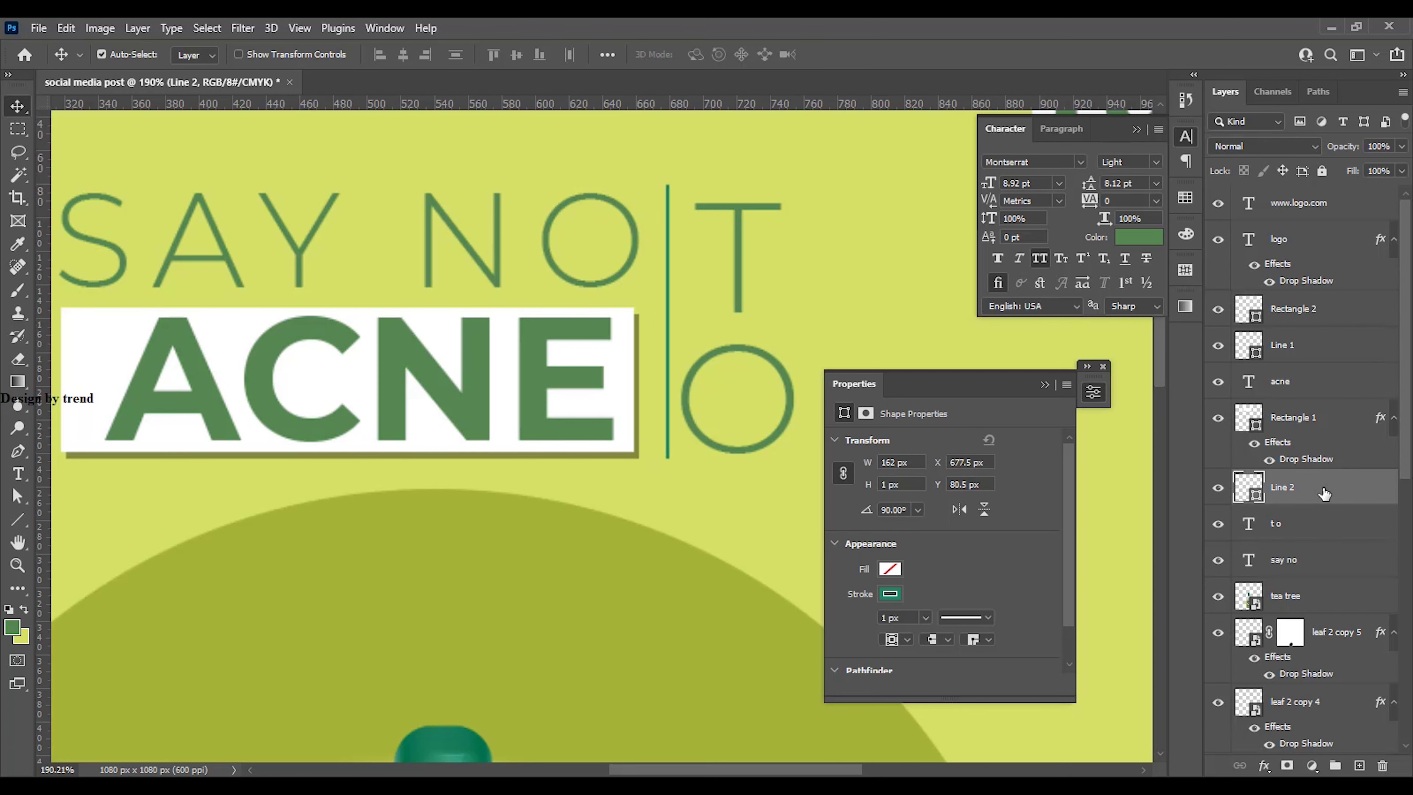
# Nudge the TO text up to about Y 76 px and right to about X 683 px, and collapse its properties
pyautogui.click(744, 290)
pyautogui.press('Up')
pyautogui.press('Up')
pyautogui.press('Up')
pyautogui.press('Up')
pyautogui.press('Up')
pyautogui.press('Right')
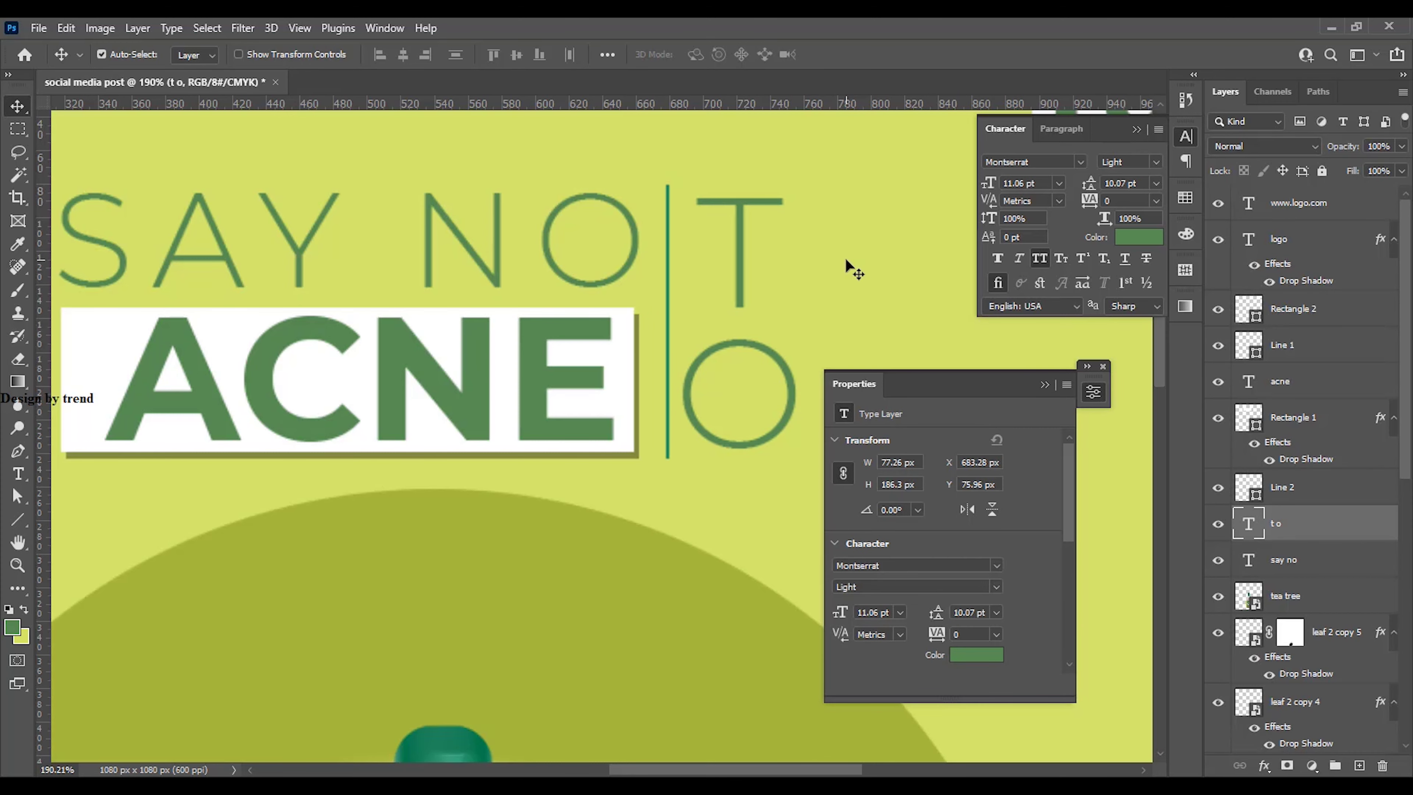
pyautogui.click(1041, 390)
# Deselect all layers and examine the whole post with its completed headline
pyautogui.hotkey('ctrl', '0')
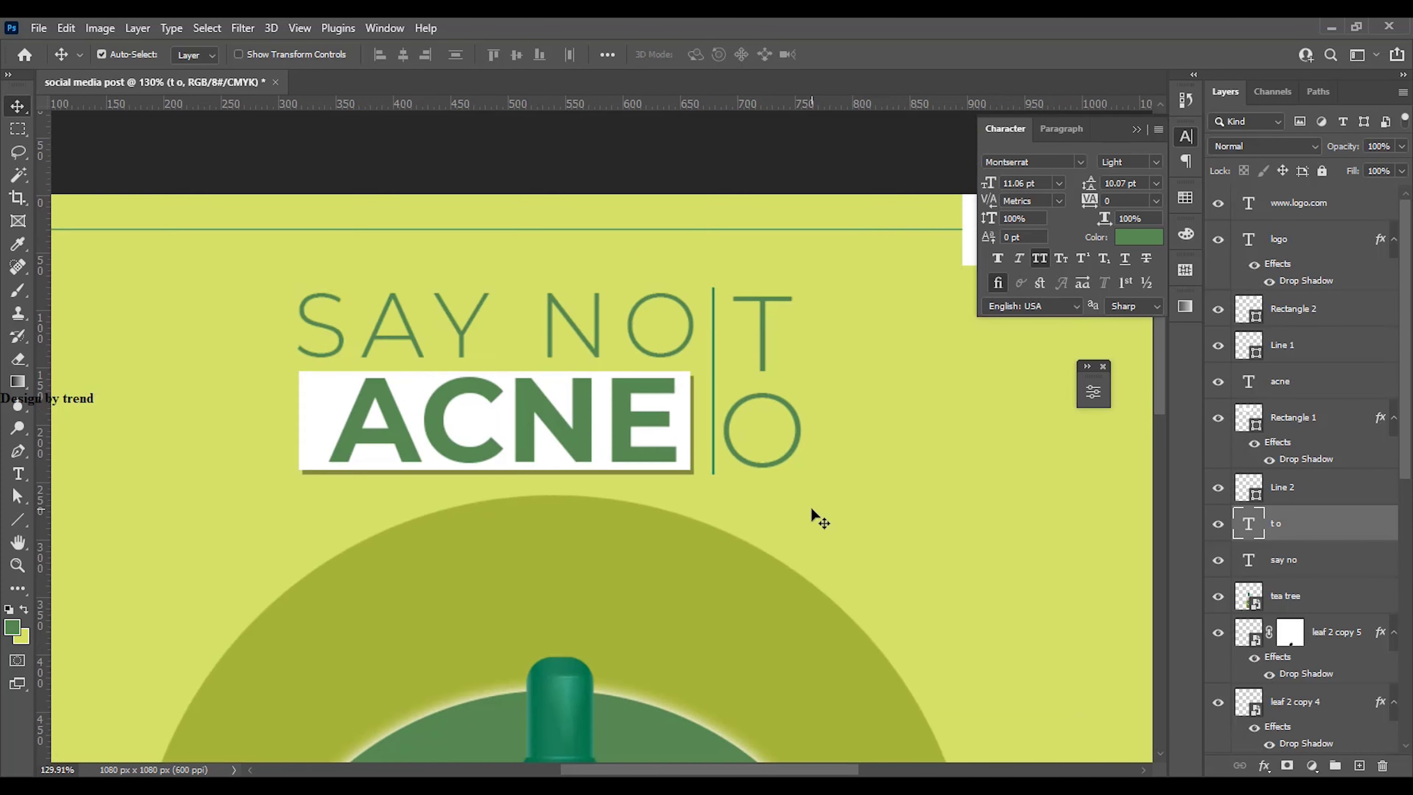
pyautogui.hotkey('ctrl', '+')
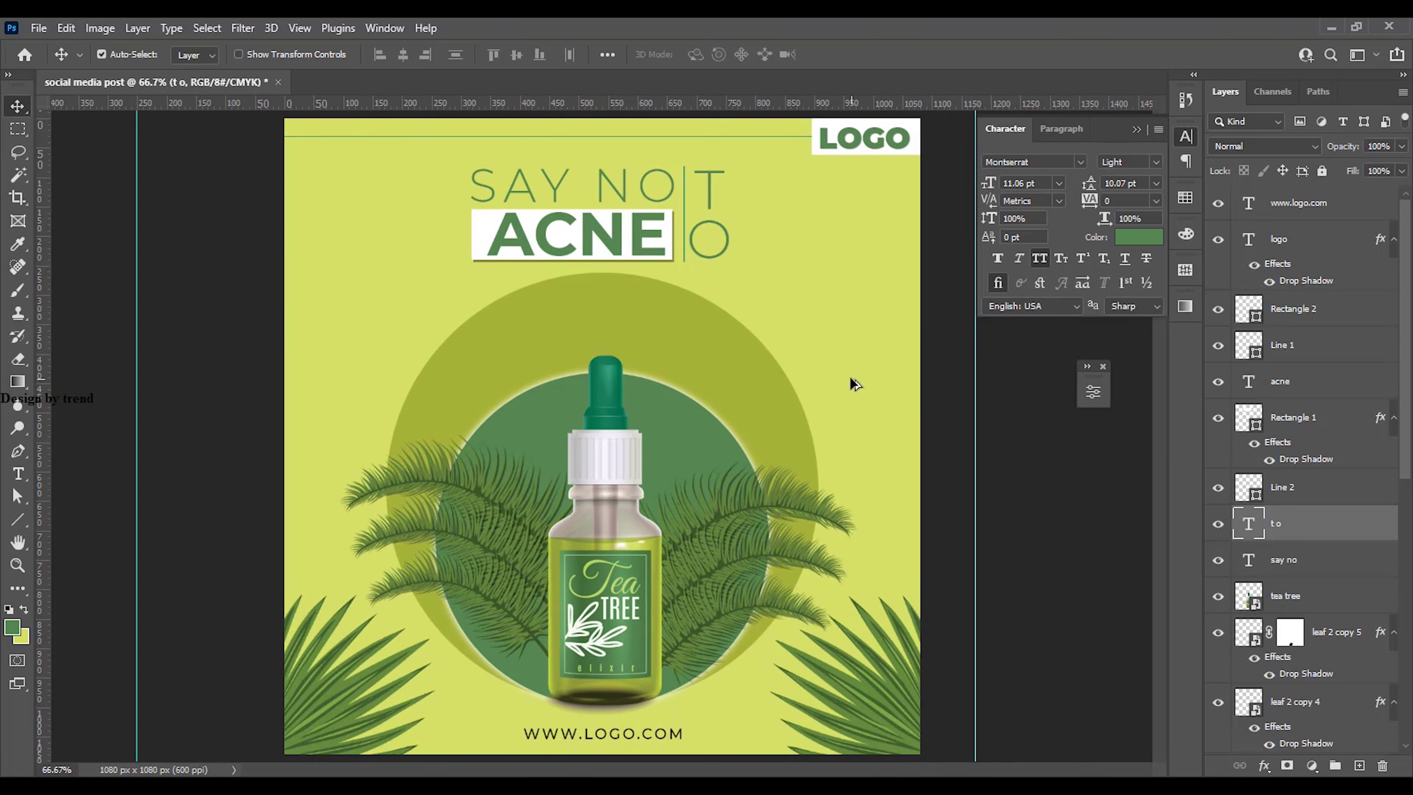
pyautogui.click(858, 669)
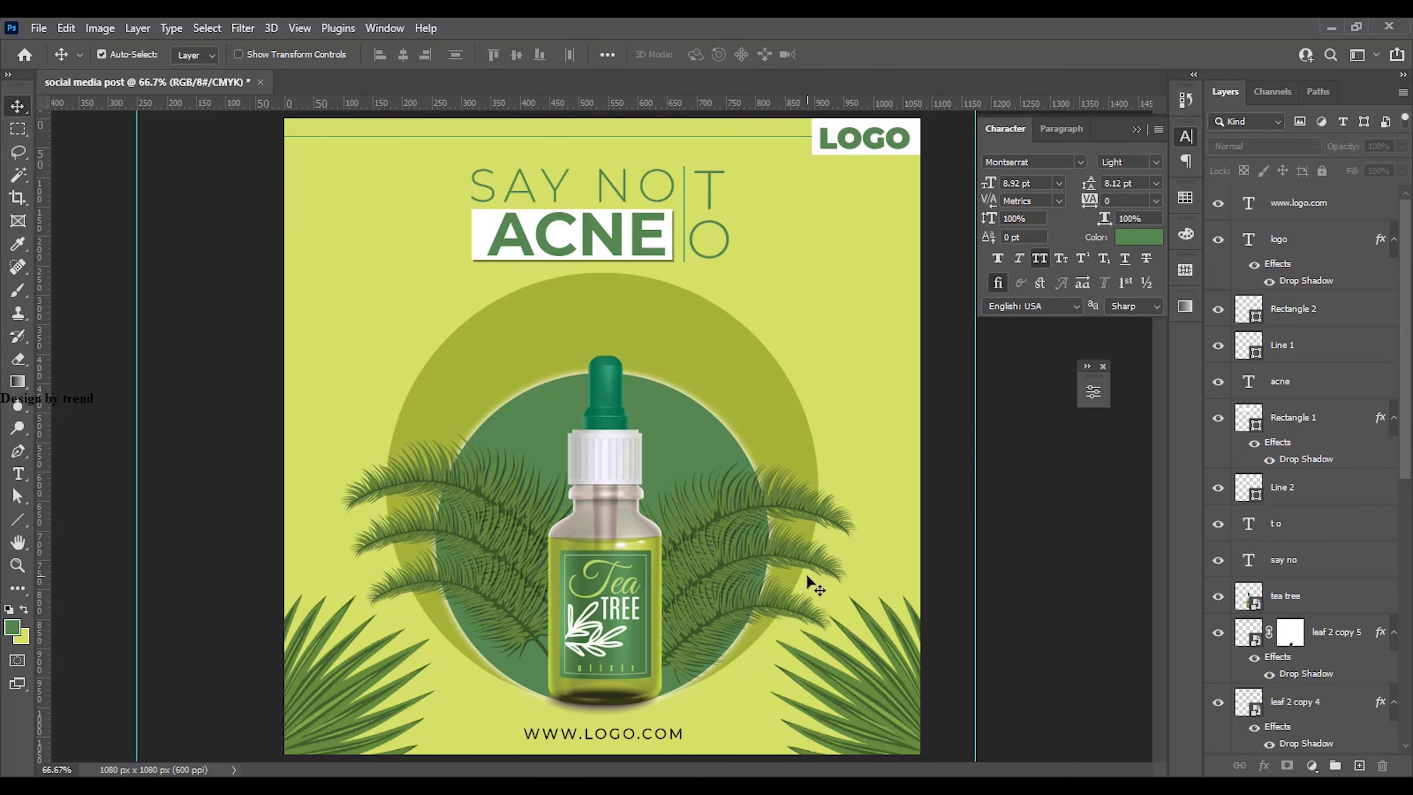
pyautogui.hotkey('ctrl', '-')
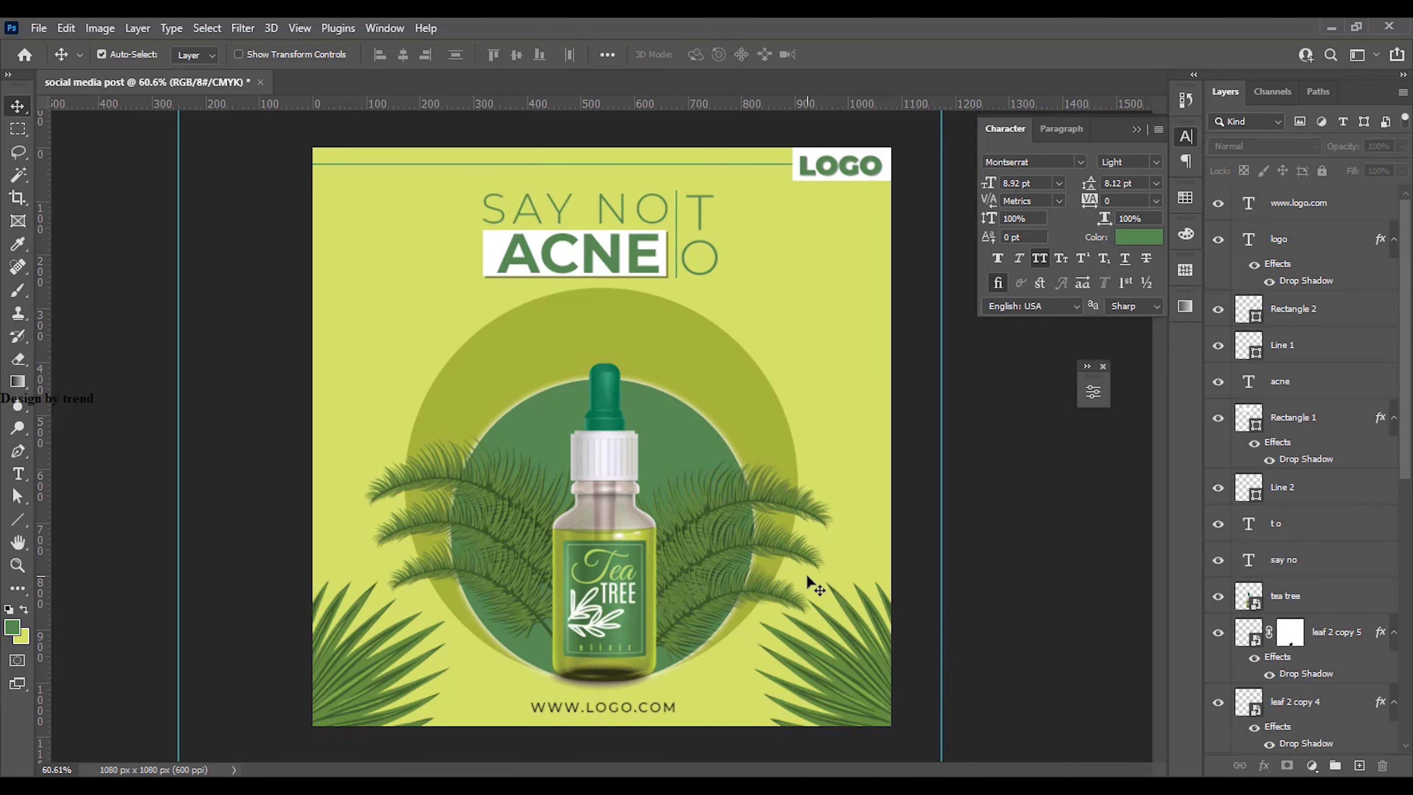